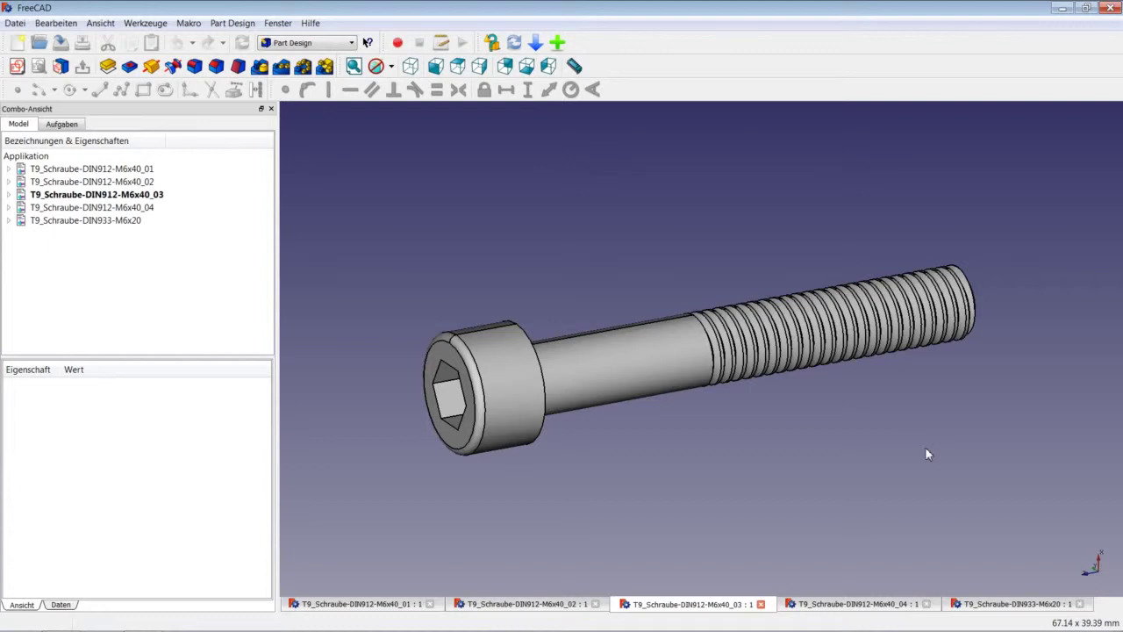
Step: Check FreeCAD's version information, then switch to the T9_Schraube-DIN933-M6x20 hex bolt document
click(310, 23)
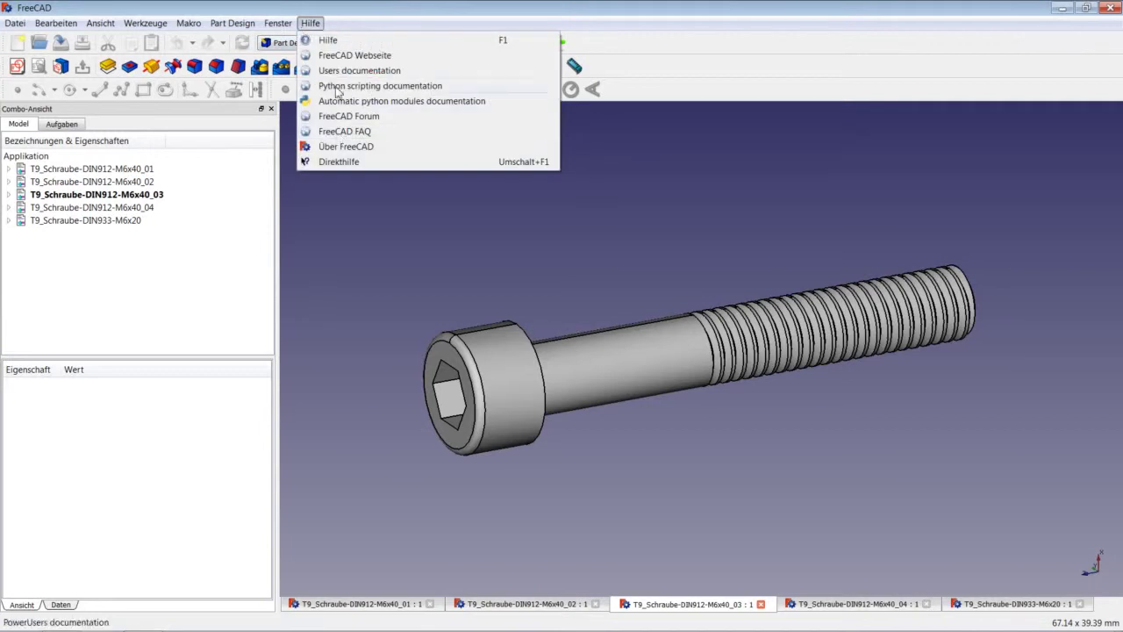
click(346, 147)
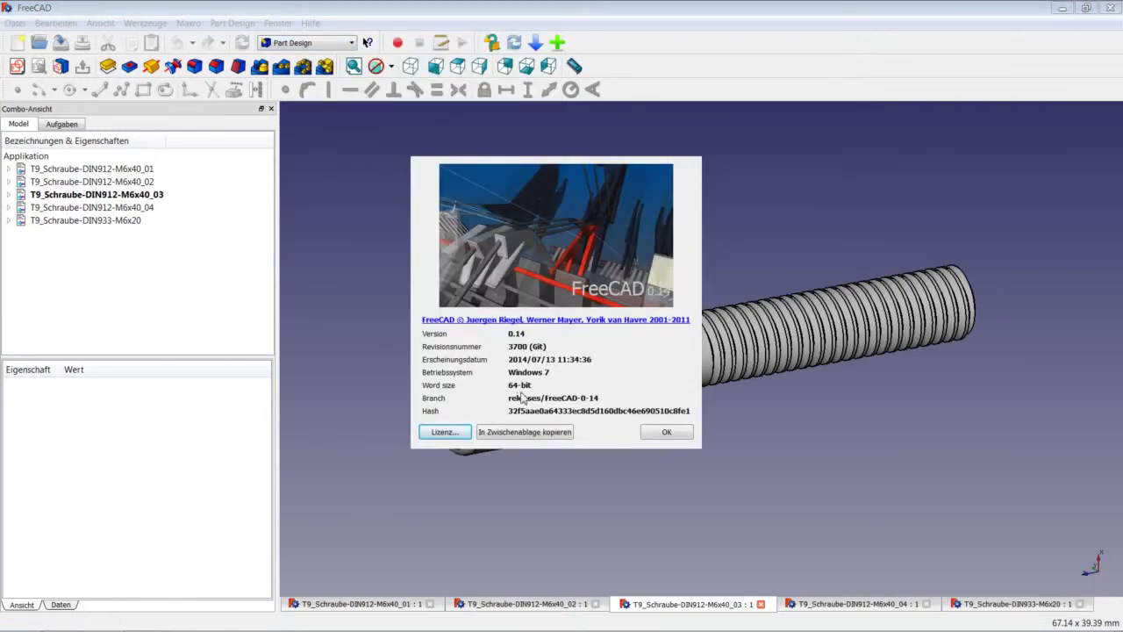
click(666, 433)
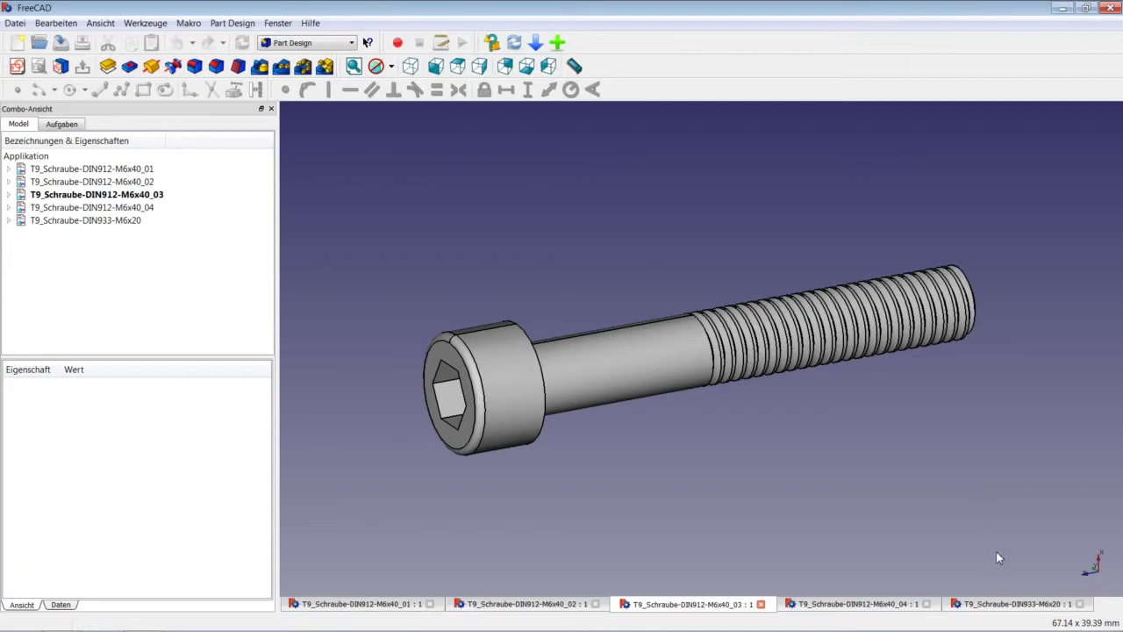
click(1001, 604)
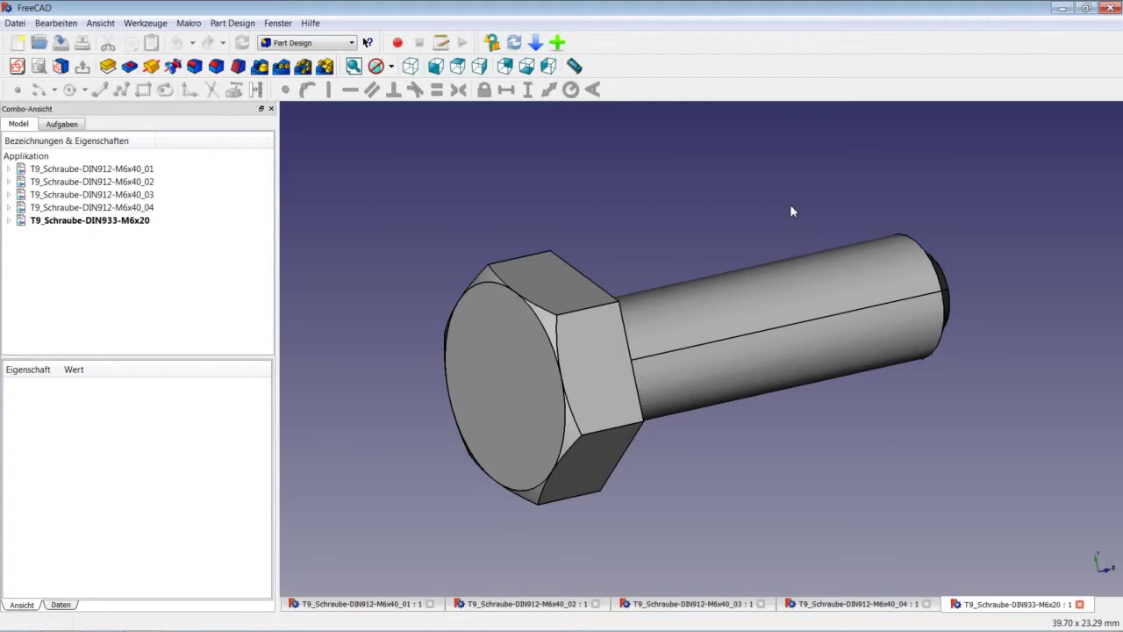
Step: Switch to the T9_Schraube-DIN912-M6x40_01 document with the unthreaded socket head screw
click(384, 606)
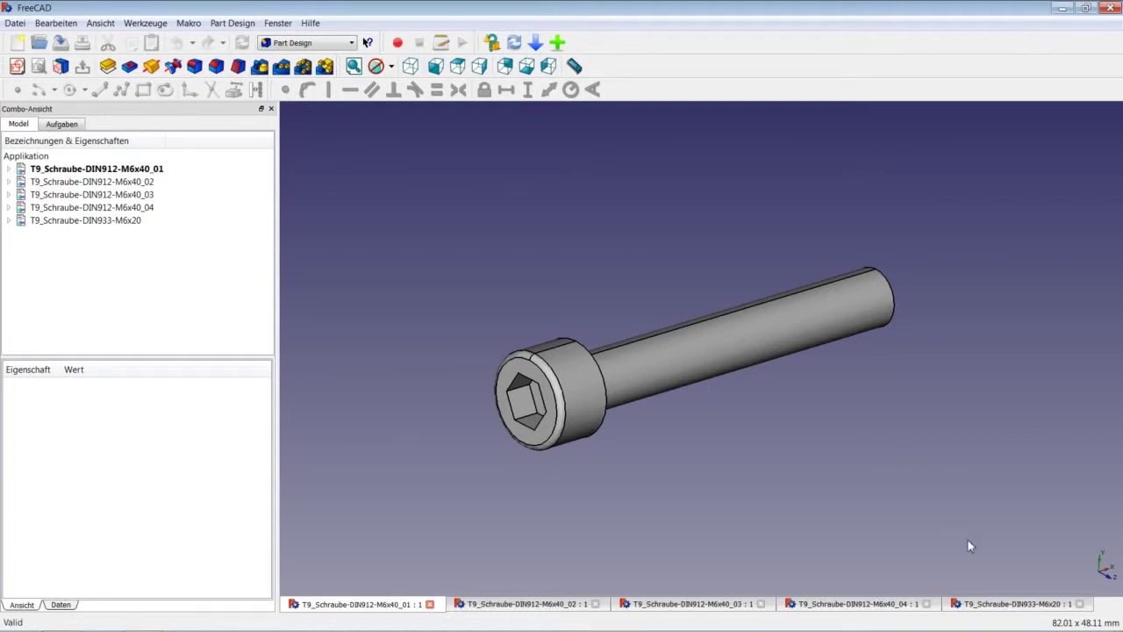
Step: Back on the DIN933-M6x20 bolt, hide the Pocket feature and reveal the Revolution's sketch
click(983, 602)
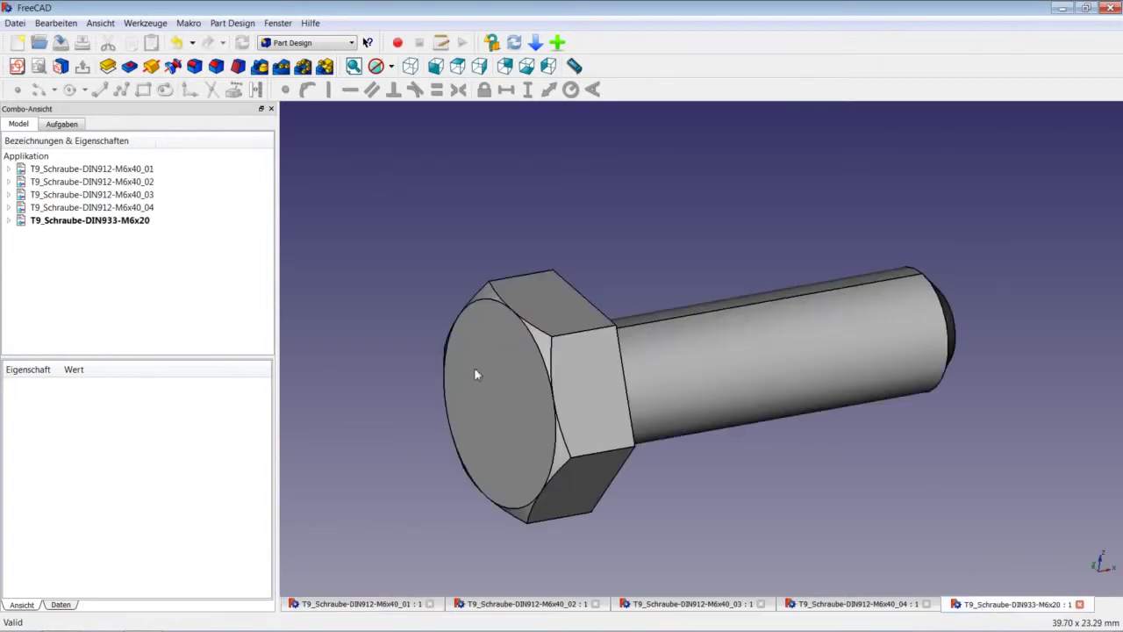
click(9, 221)
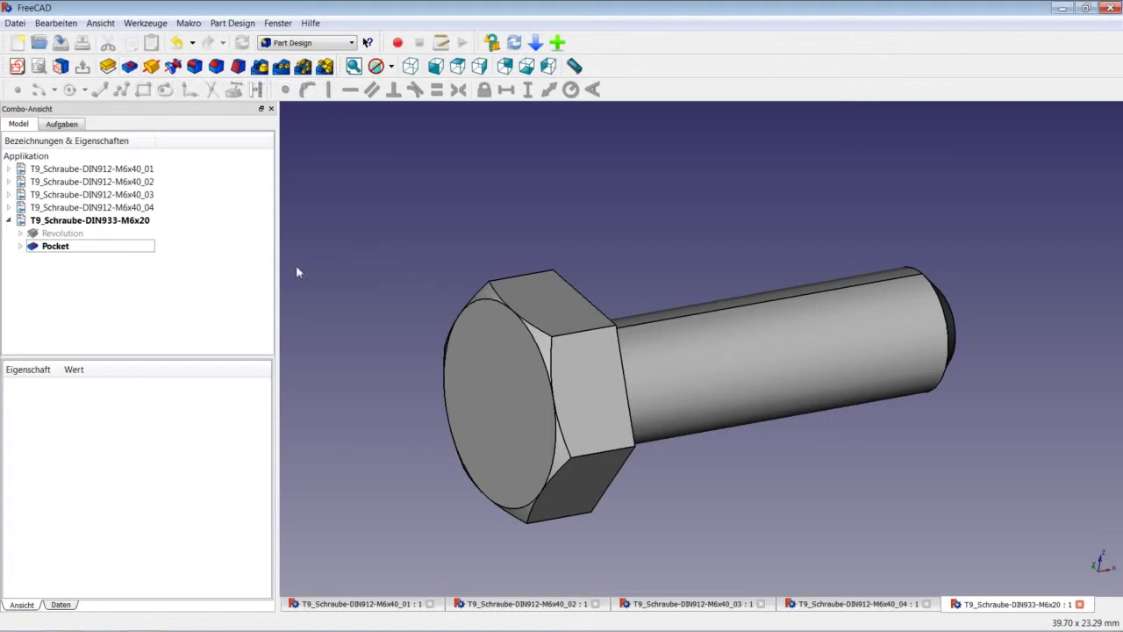
right_click(55, 253)
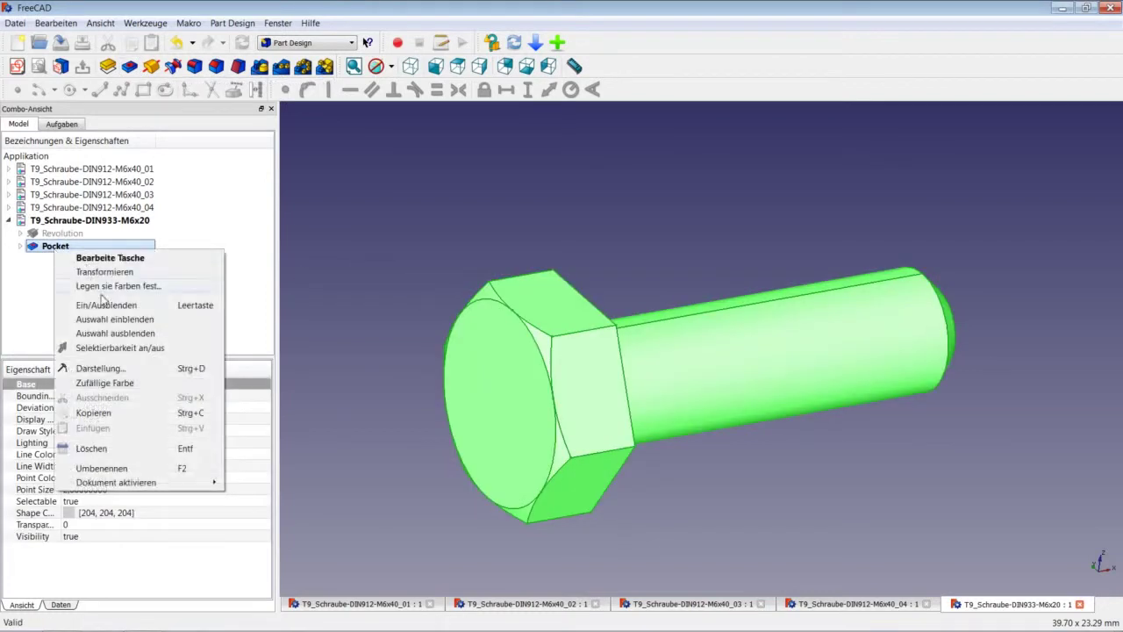
click(105, 307)
click(20, 232)
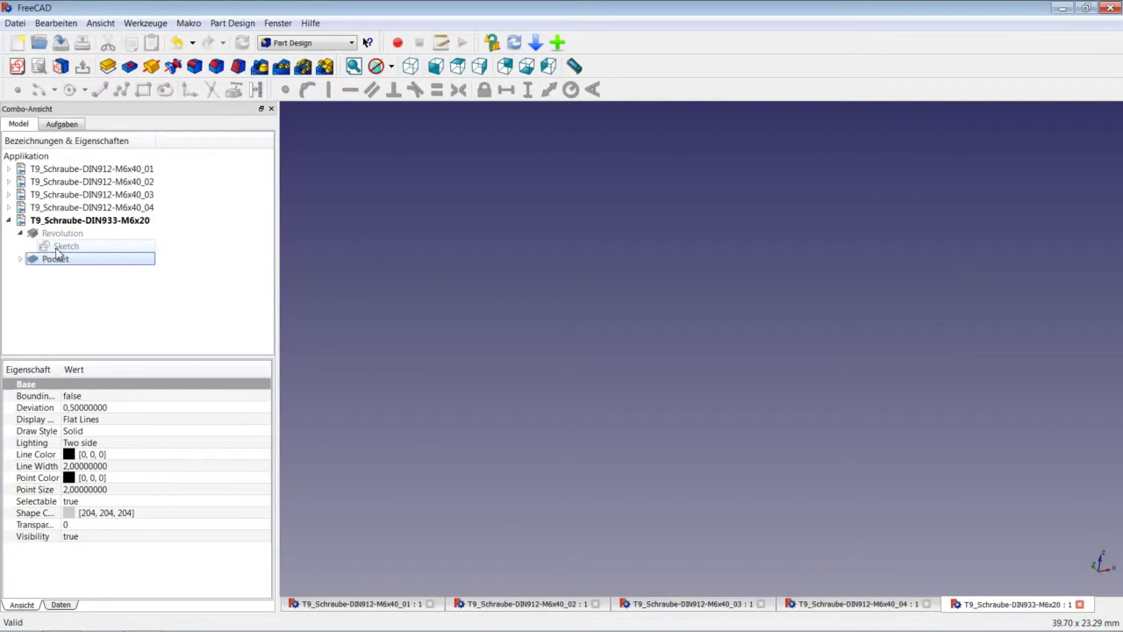
right_click(58, 247)
Step: Edit the Revolution's sketch and zoom to review the 4 mm head and 20 mm shank profile
click(89, 258)
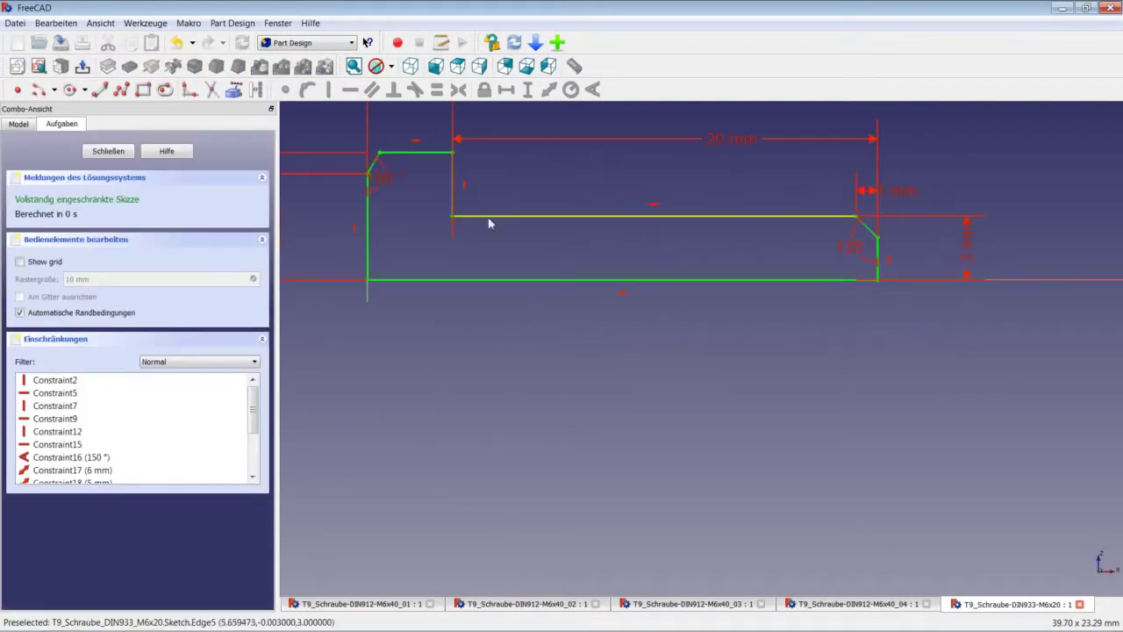
scroll(487, 219, down, 2)
scroll(490, 211, down, 3)
scroll(476, 155, up, 3)
scroll(477, 160, up, 1)
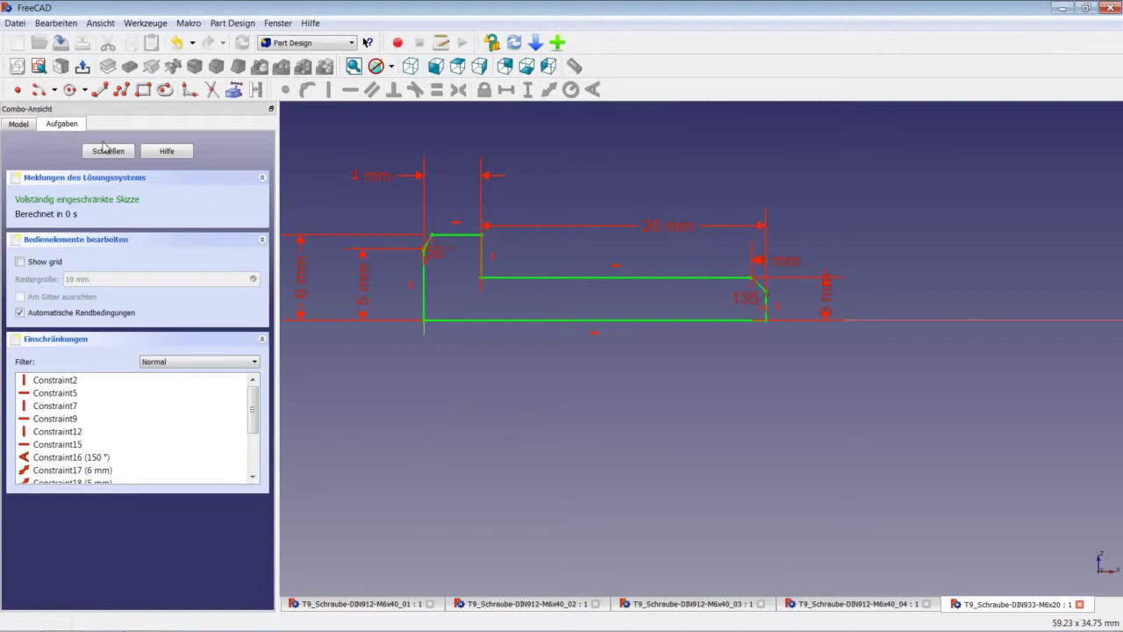
Step: Close the profile sketch and make the Revolution solid visible again
click(108, 151)
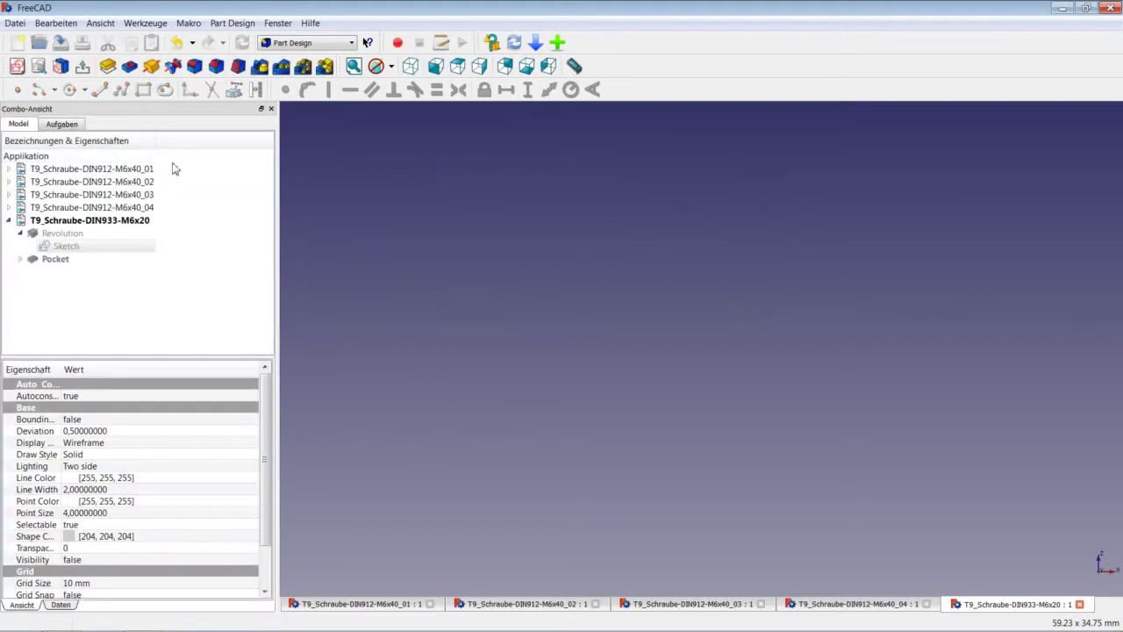
right_click(71, 234)
click(104, 292)
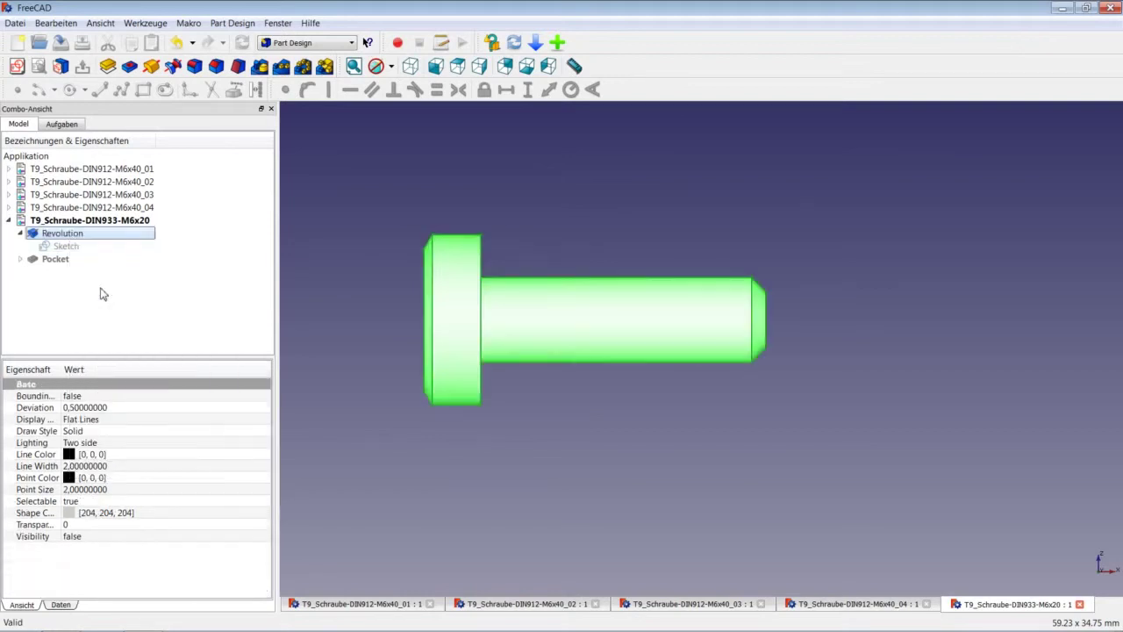
Step: Open the Pocket's Sketch001, the 10 mm across-flats hexagon, for editing
click(21, 260)
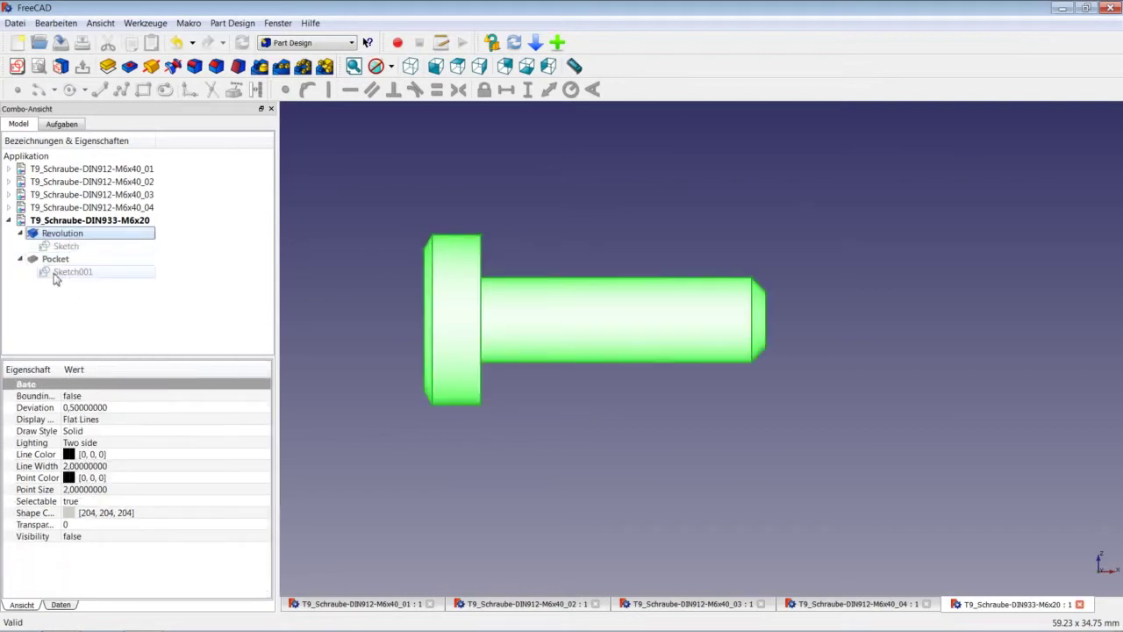
right_click(74, 272)
click(77, 282)
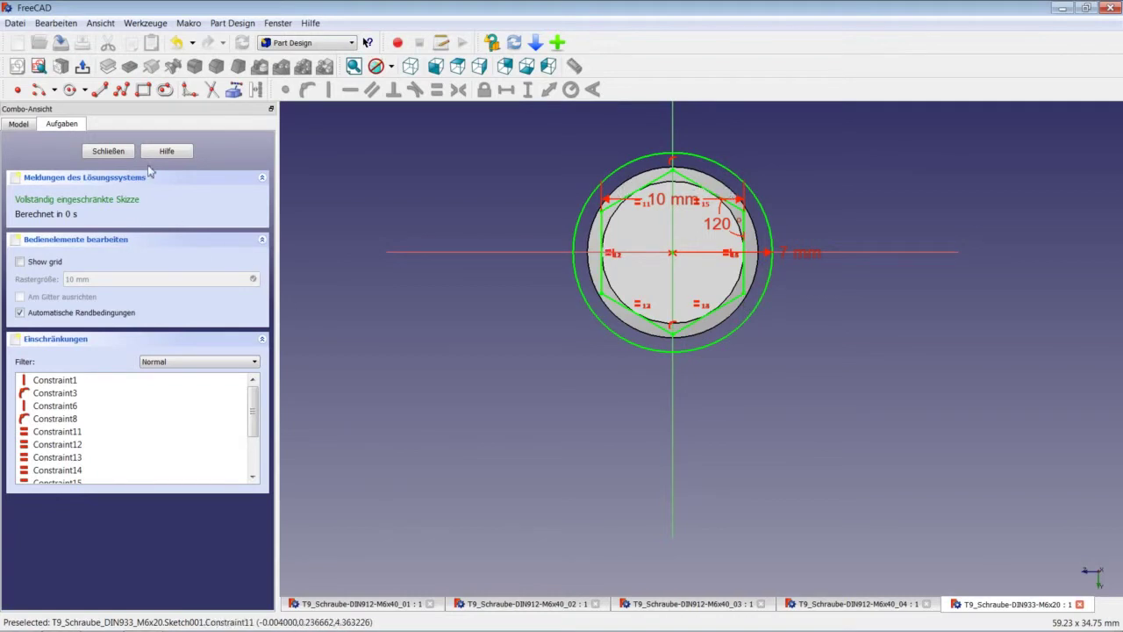
Step: Close Sketch001, show the Pocket, hide the Revolution, and orbit the bolt to an angled view
click(126, 155)
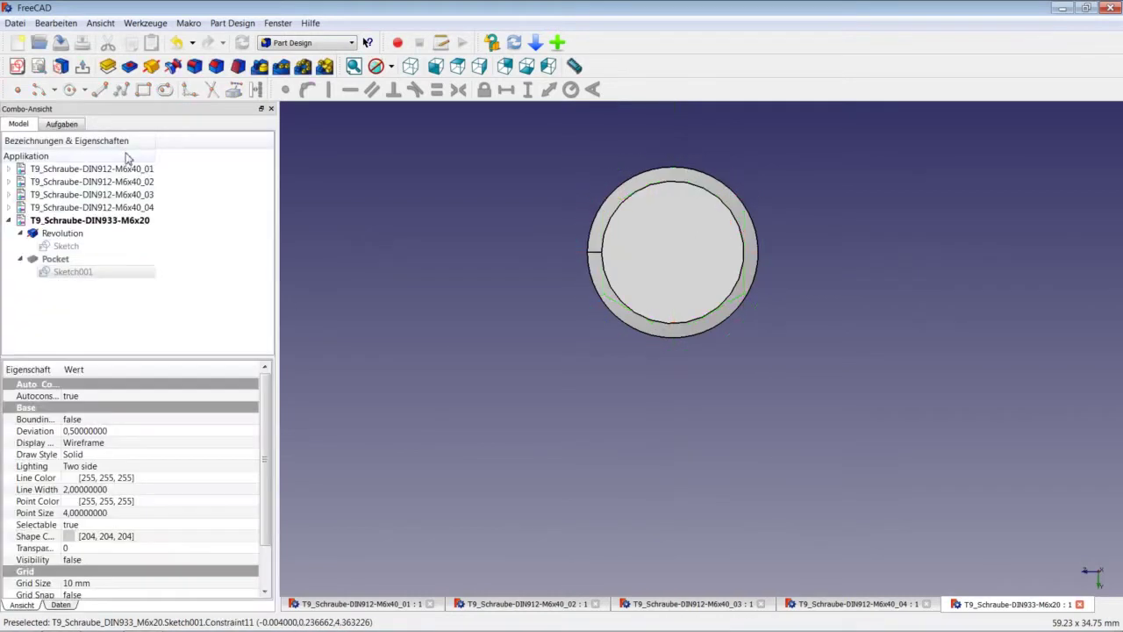
right_click(63, 263)
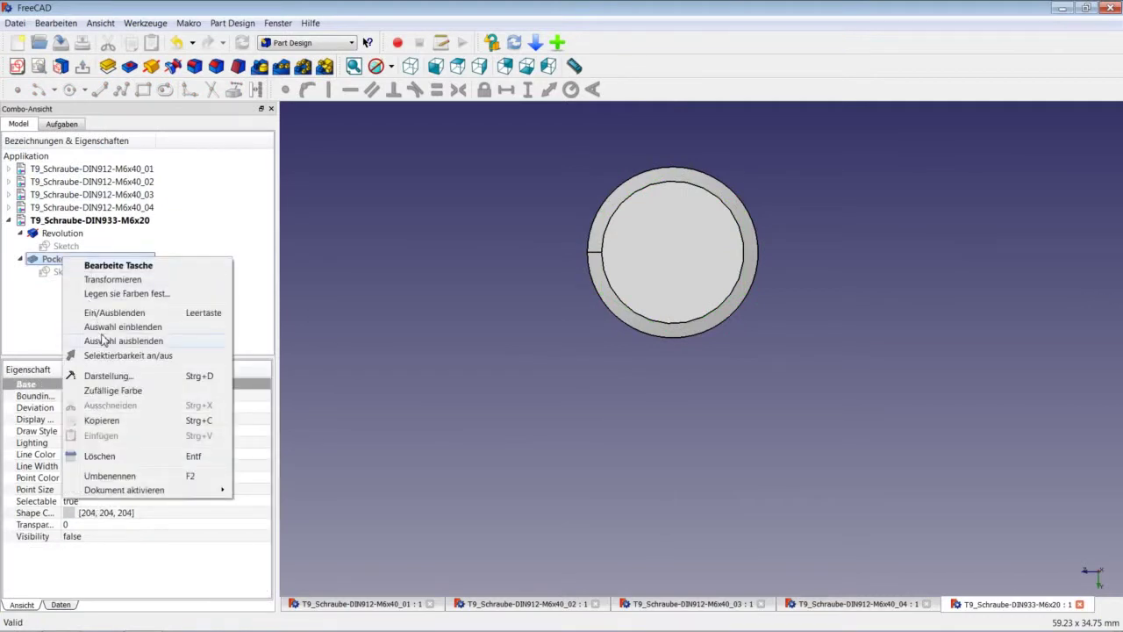
click(107, 323)
right_click(62, 233)
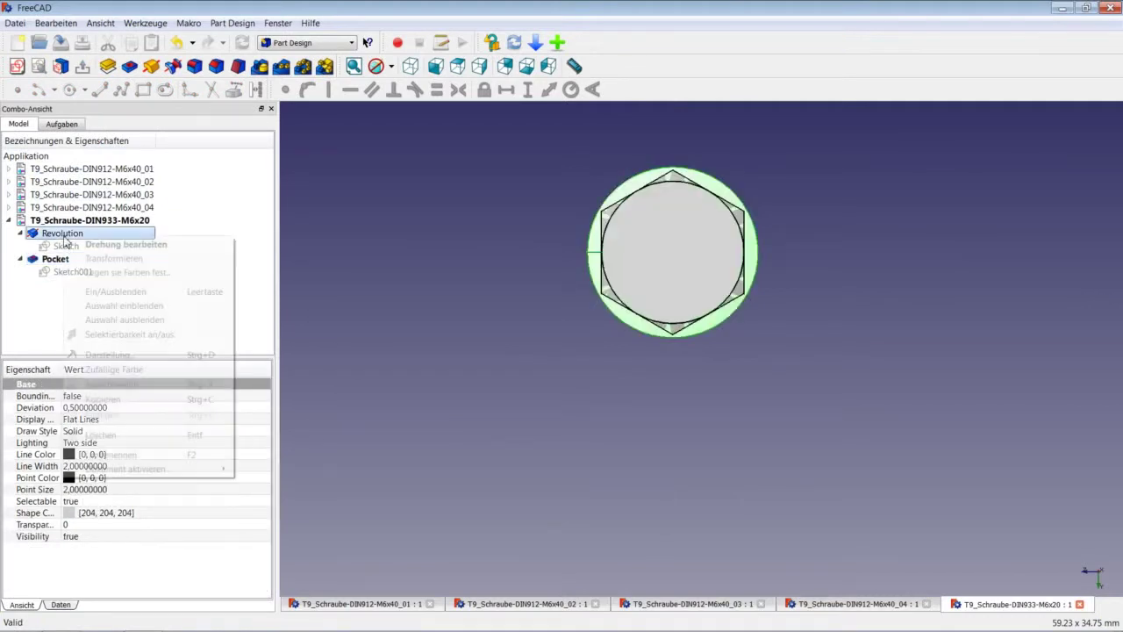
click(97, 292)
click(520, 295)
mouse_move(519, 295)
middle_down()
mouse_move(407, 291)
mouse_move(433, 317)
middle_up()
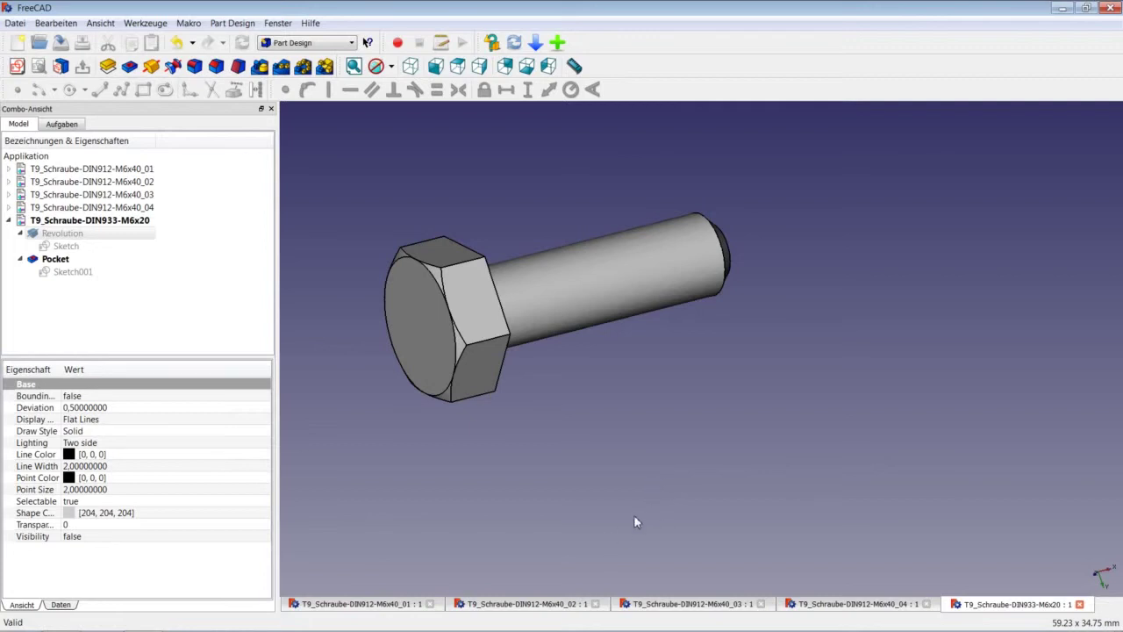
Step: Orbit around the T9_Schraube-DIN912-M6x40_02 screw, then move on to the M6x40_03 screw document
click(580, 604)
mouse_move(642, 474)
middle_down()
mouse_move(559, 397)
mouse_move(516, 400)
middle_up()
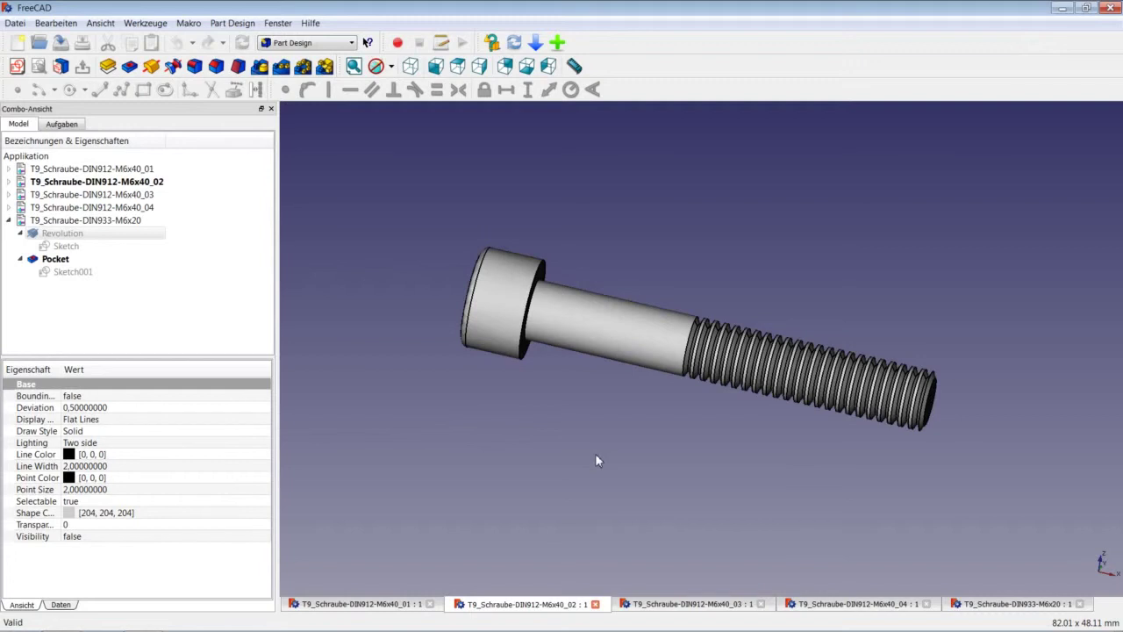
click(675, 604)
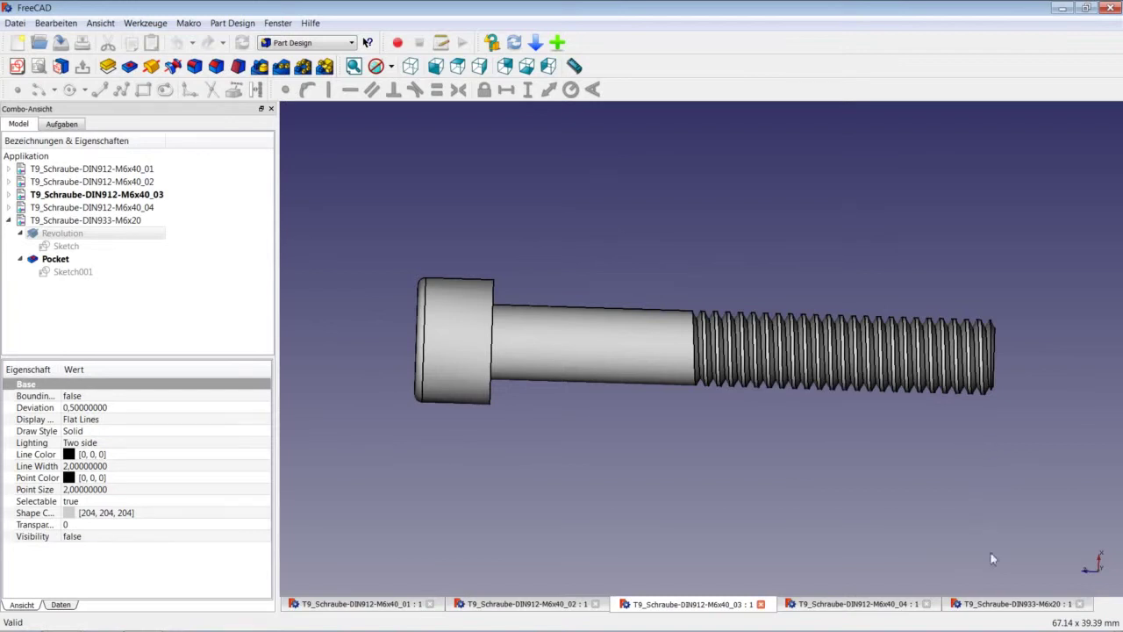
Step: Close all five open bolt and screw documents
click(1079, 604)
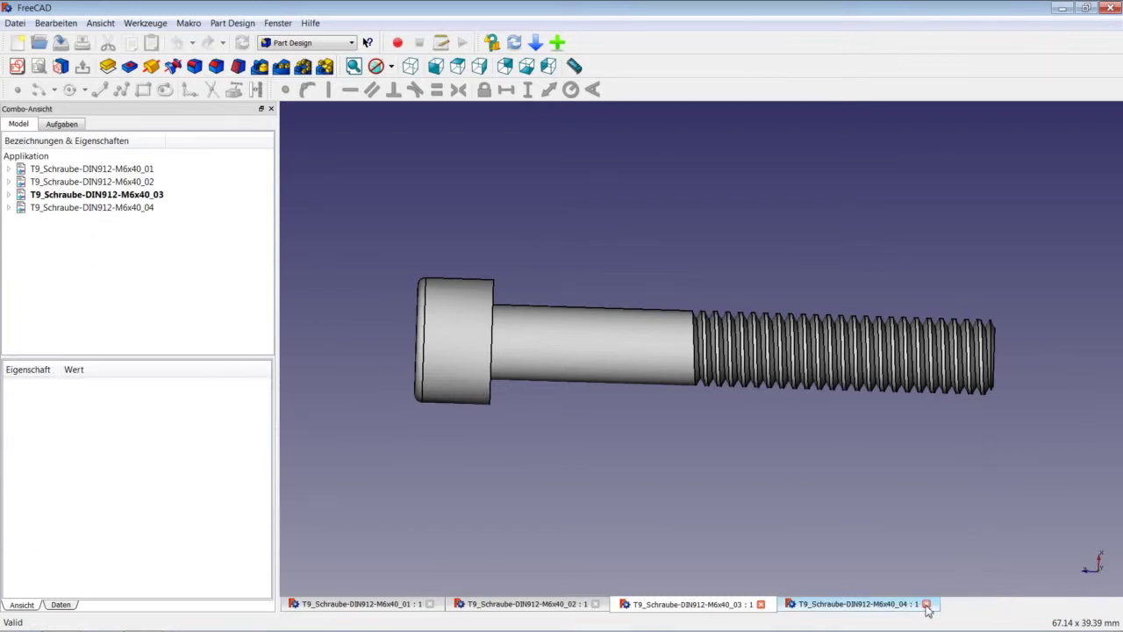
click(927, 604)
click(761, 604)
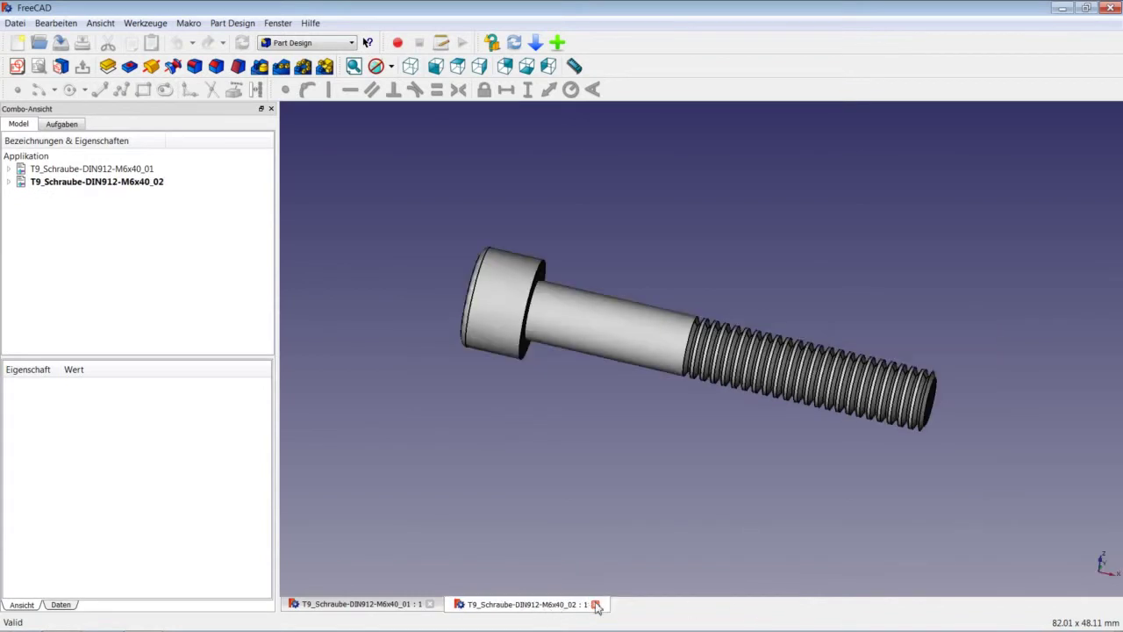
click(595, 604)
click(429, 604)
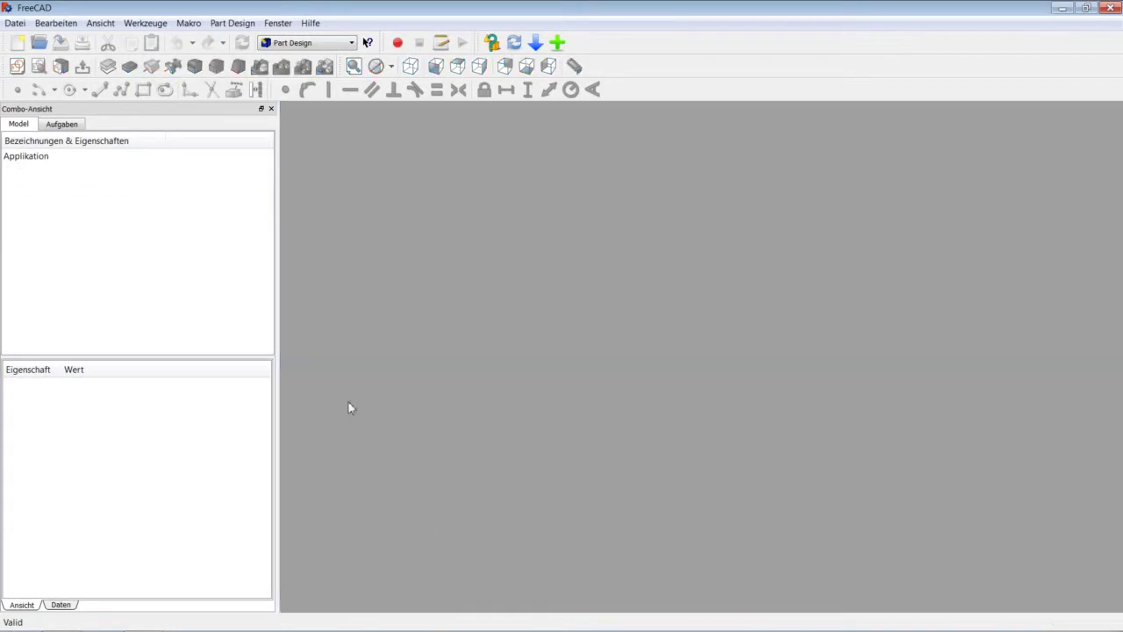
Step: Create a new document and start a sketch on the YZ plane
click(23, 23)
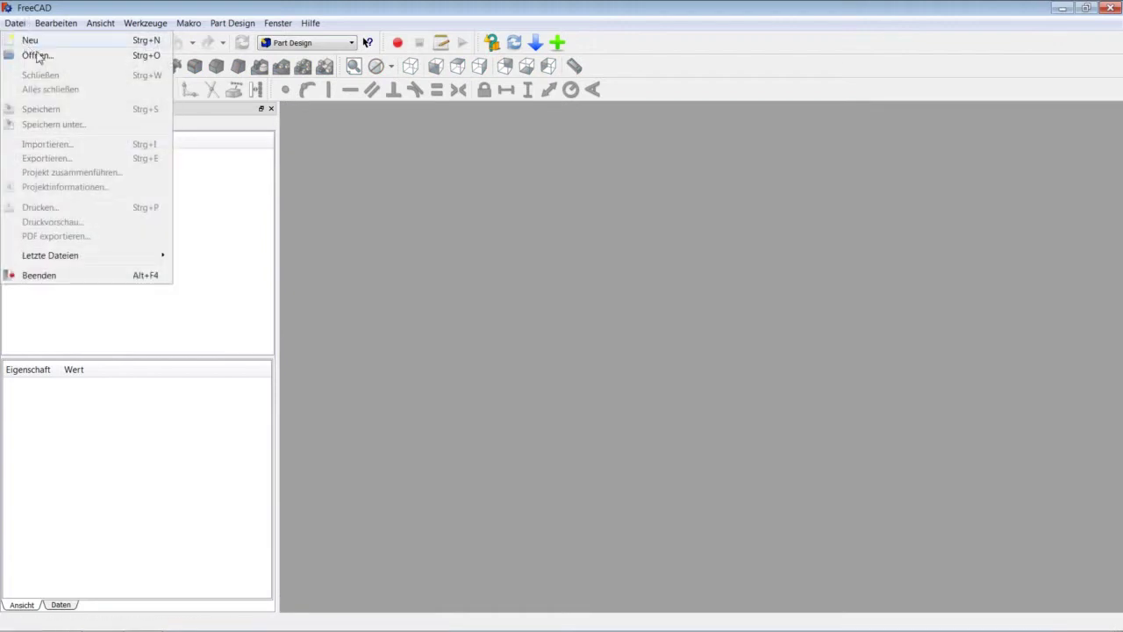
click(32, 40)
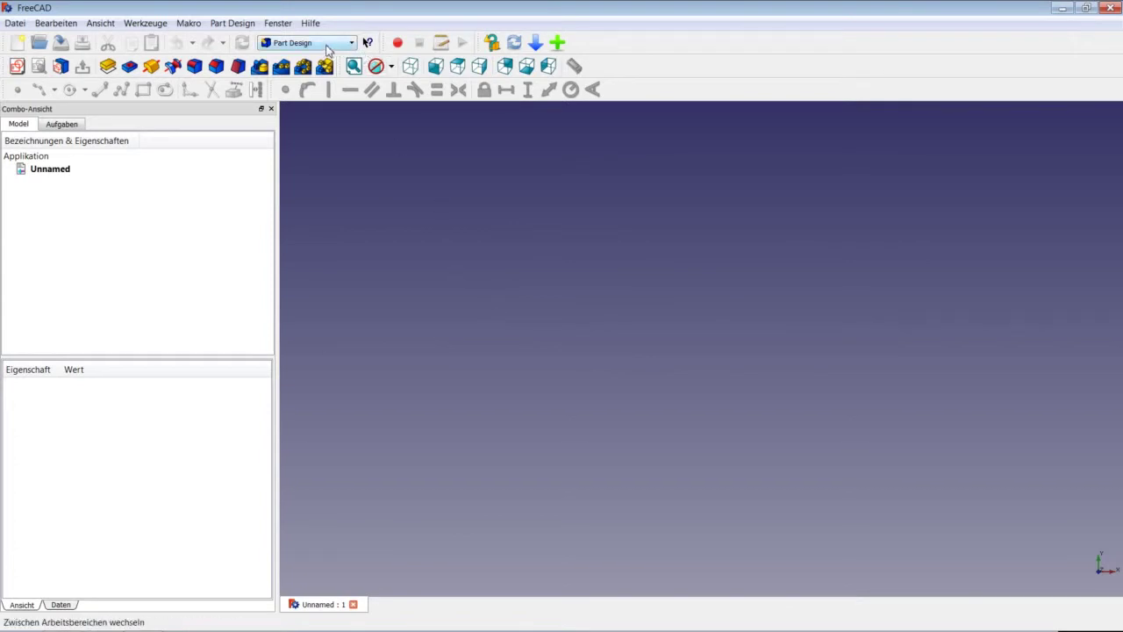
click(17, 66)
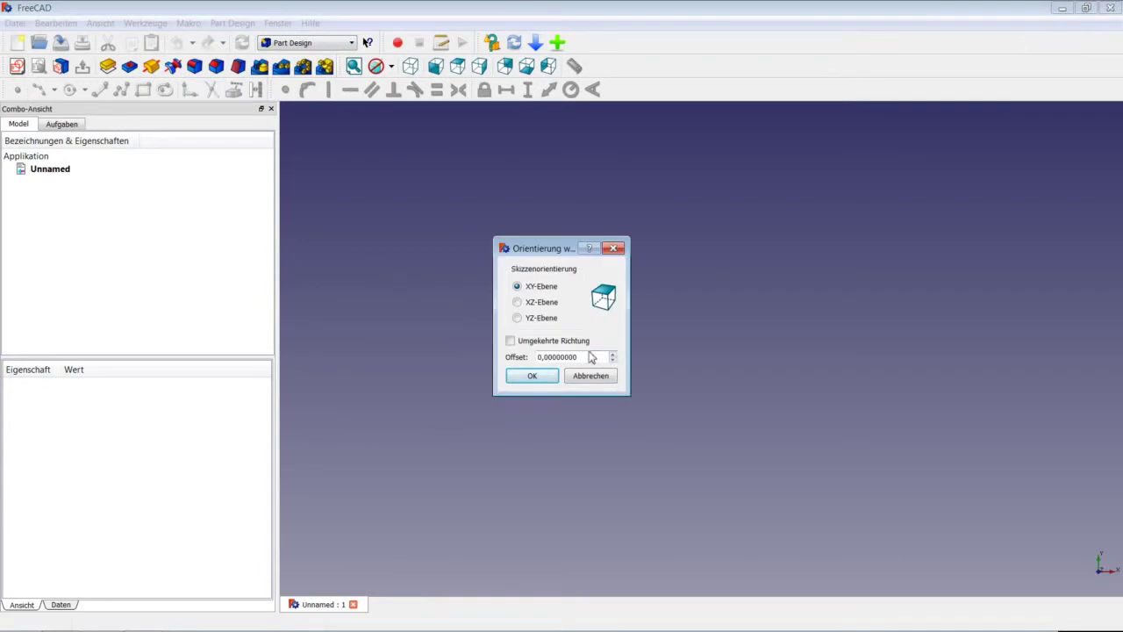
click(539, 321)
click(532, 377)
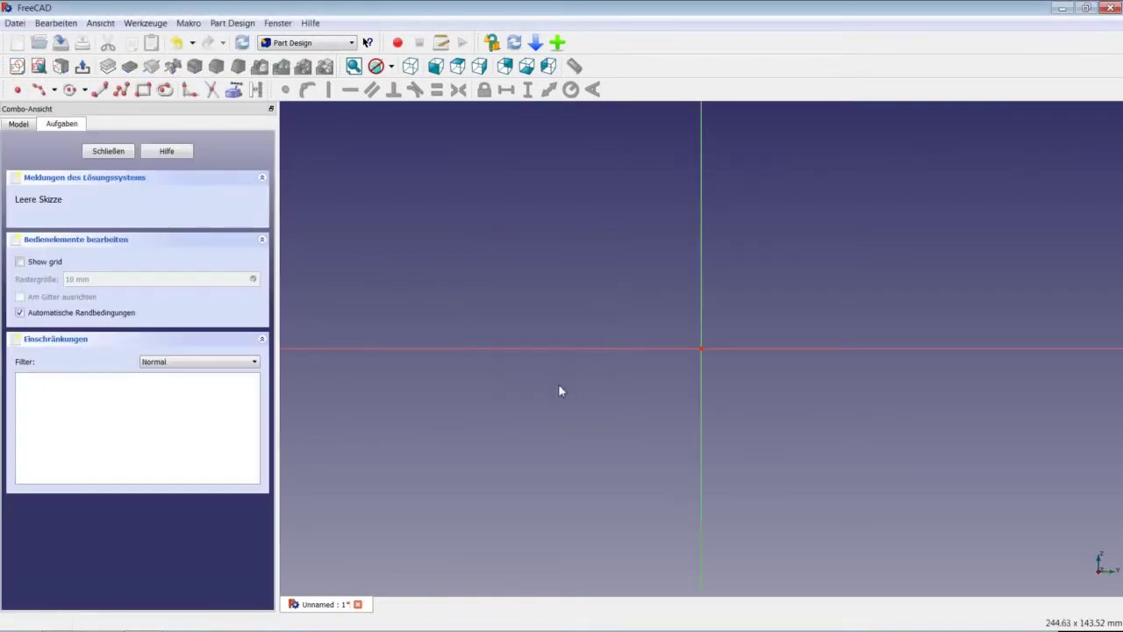
Step: Draw the polyline half-profile from the axis through the origin, with a chamfered shank-end corner and head step
click(119, 91)
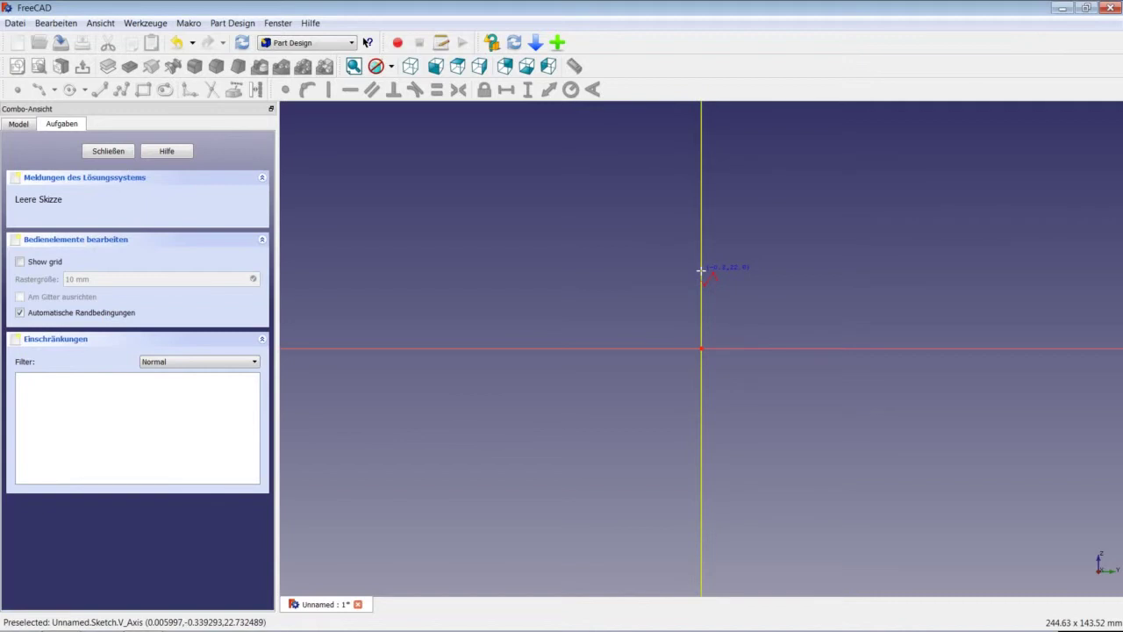
click(701, 271)
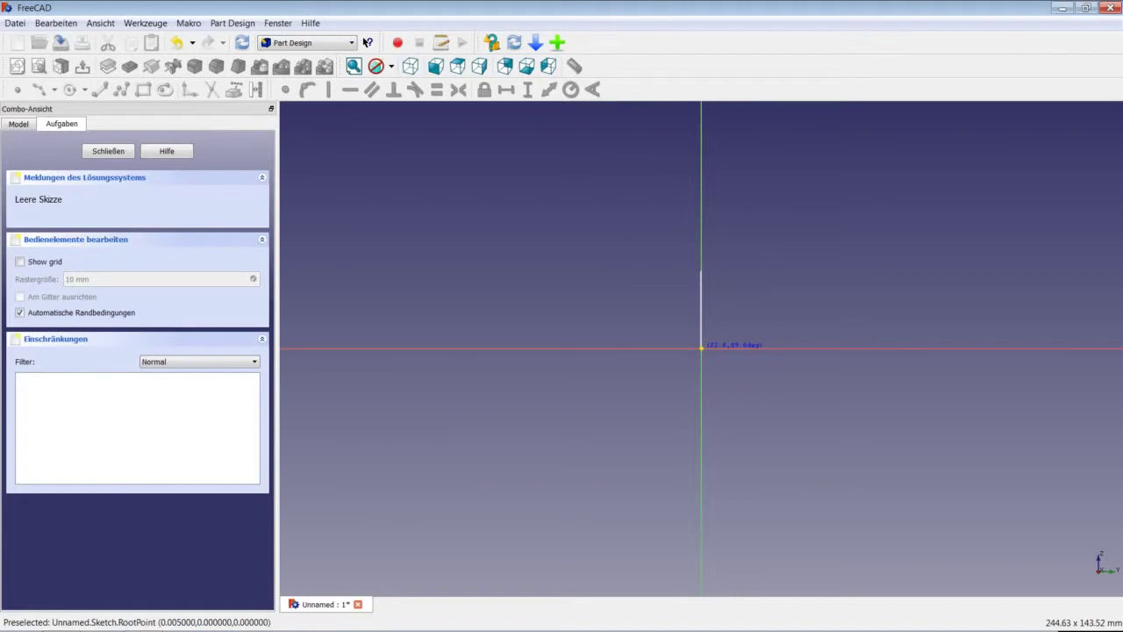
click(702, 347)
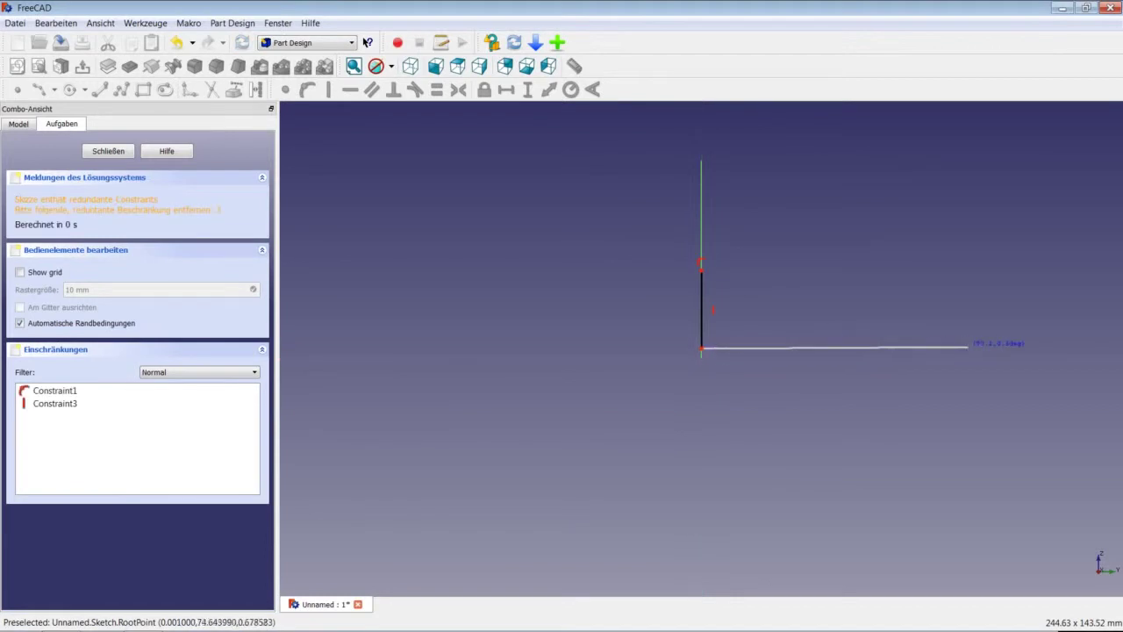
click(976, 348)
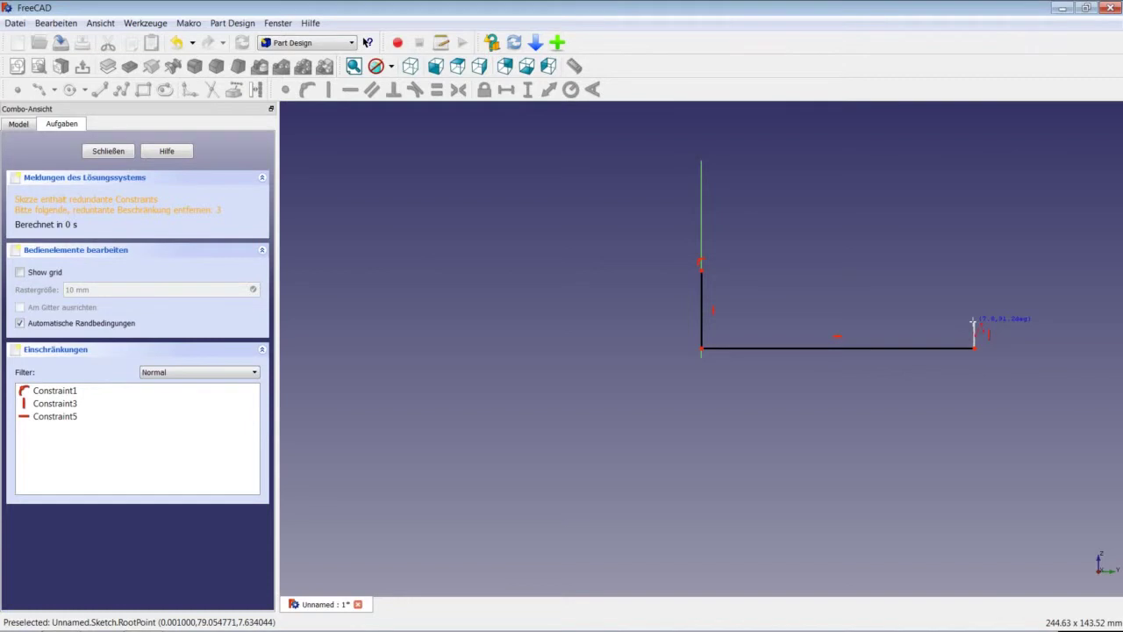
click(975, 322)
click(956, 304)
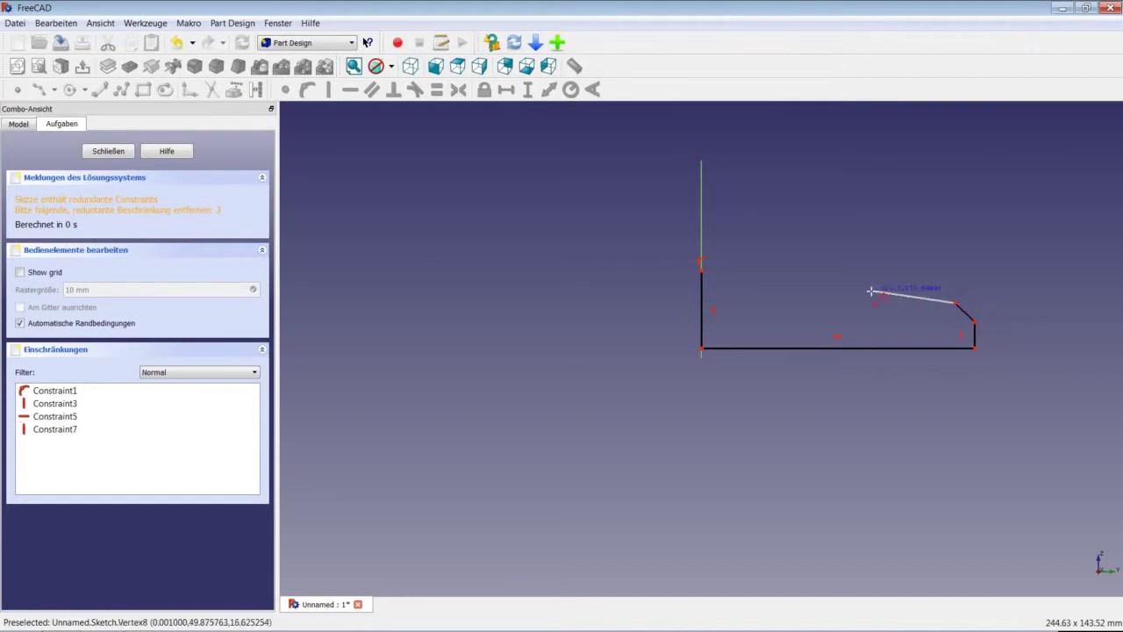
click(765, 302)
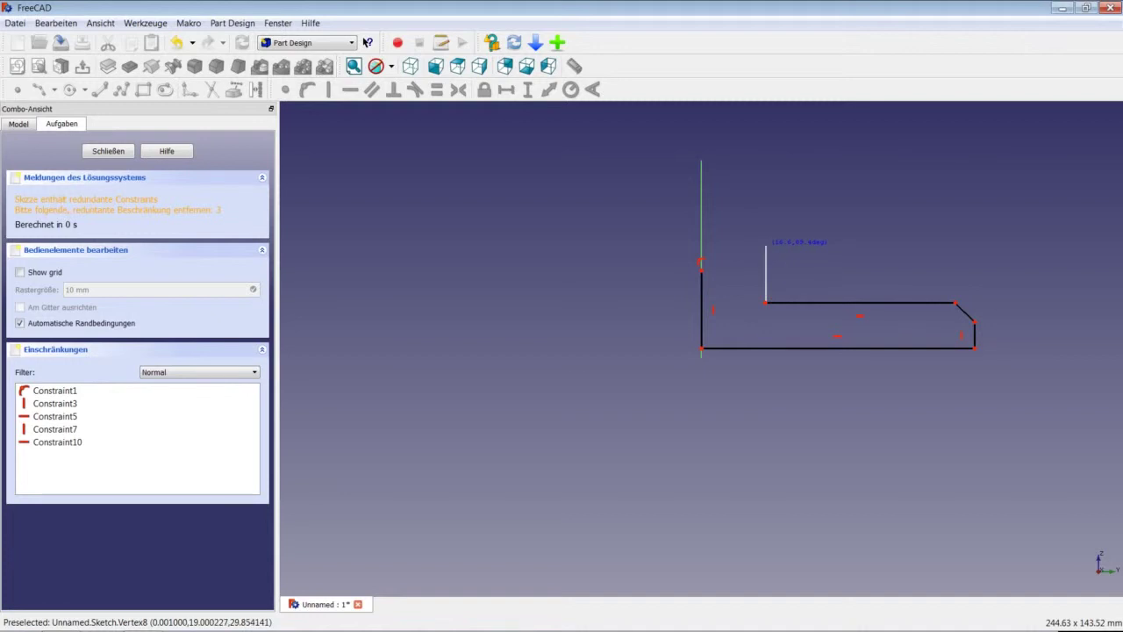
click(765, 246)
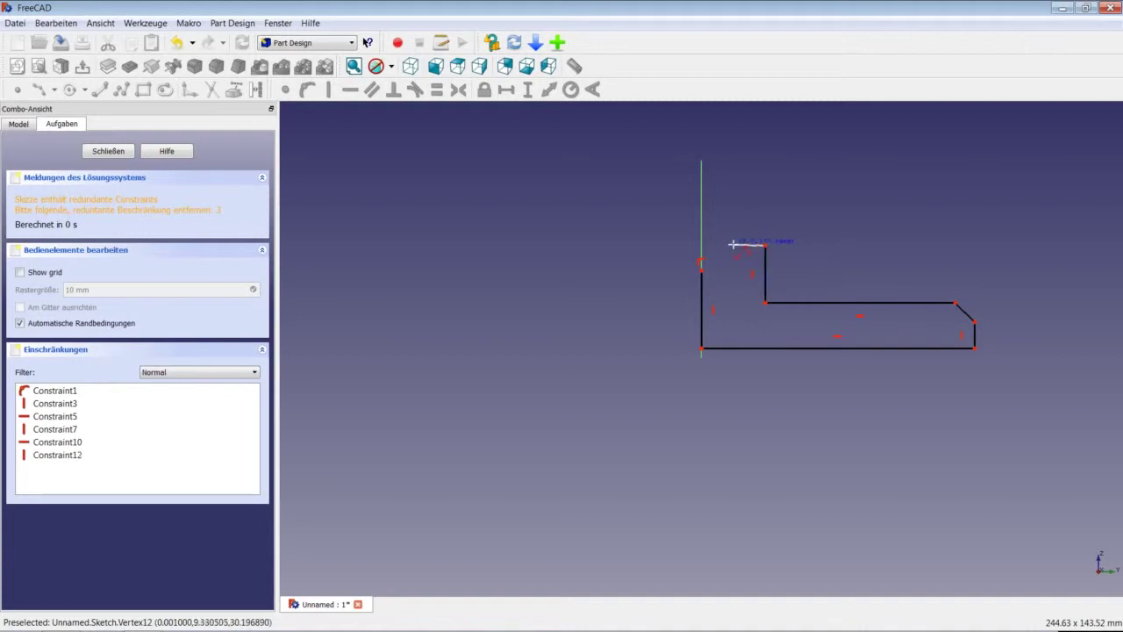
click(730, 245)
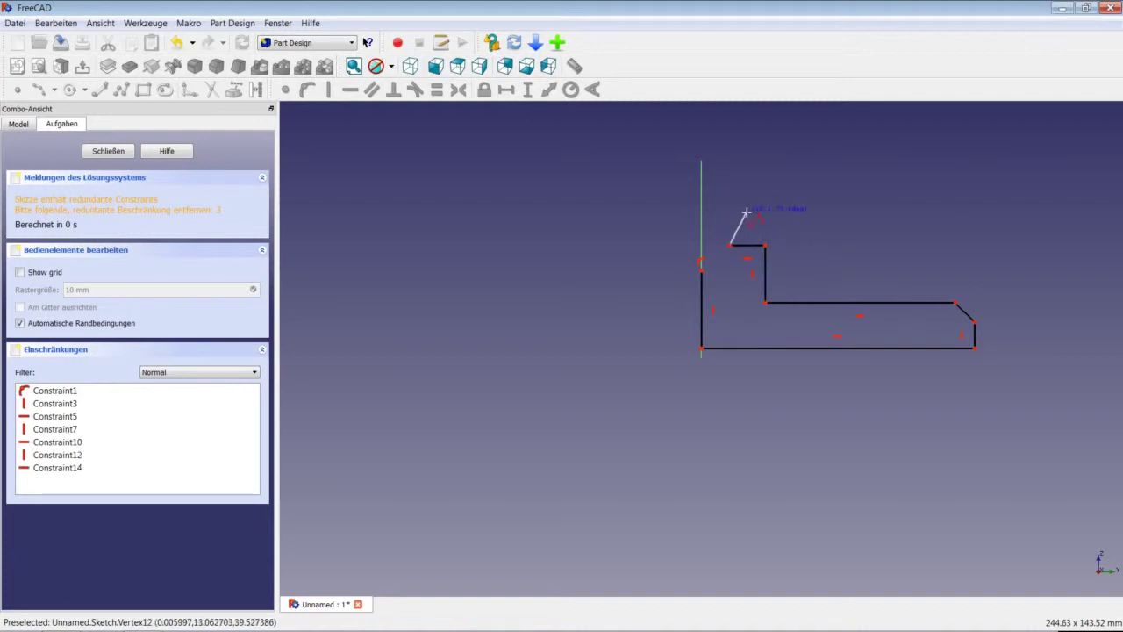
right_click(751, 209)
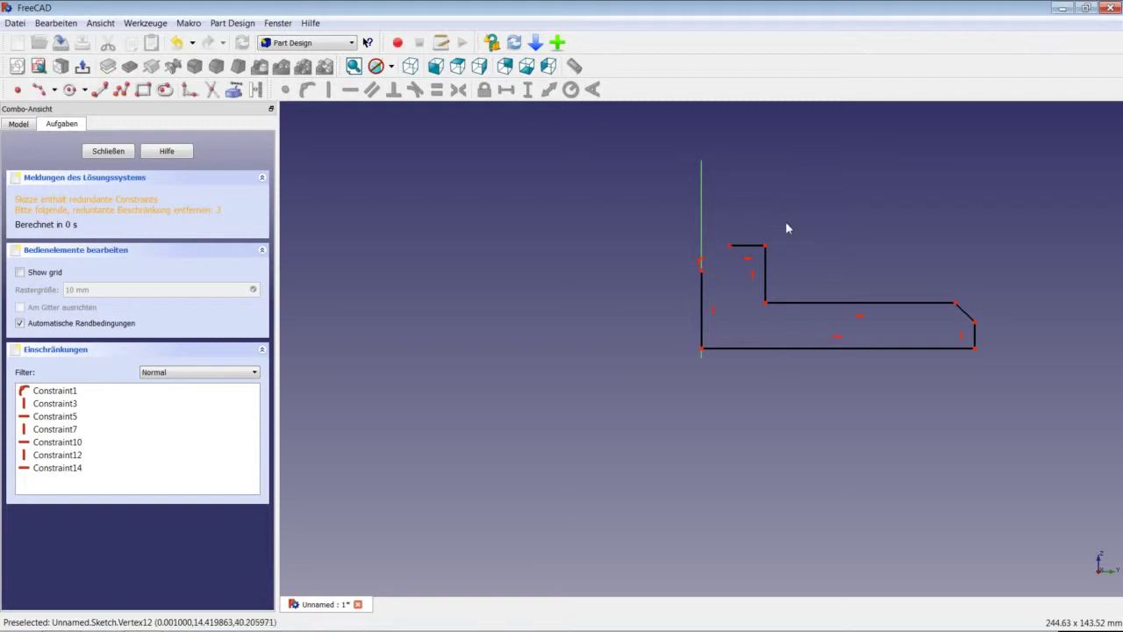
scroll(878, 343, up, 2)
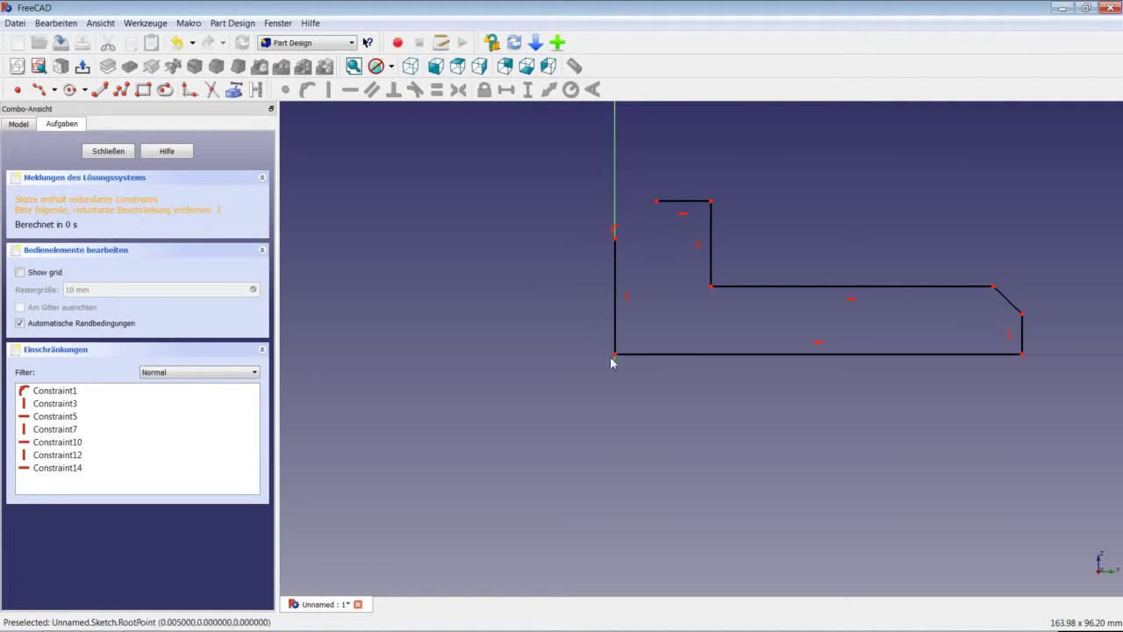
scroll(617, 356, up, 3)
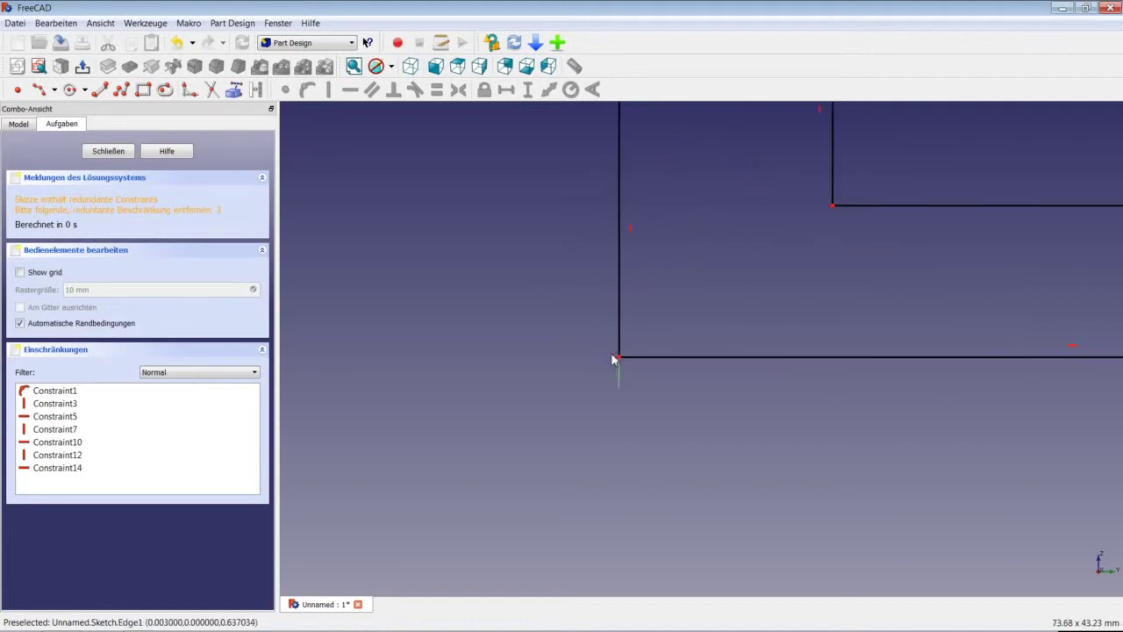
scroll(620, 358, up, 1)
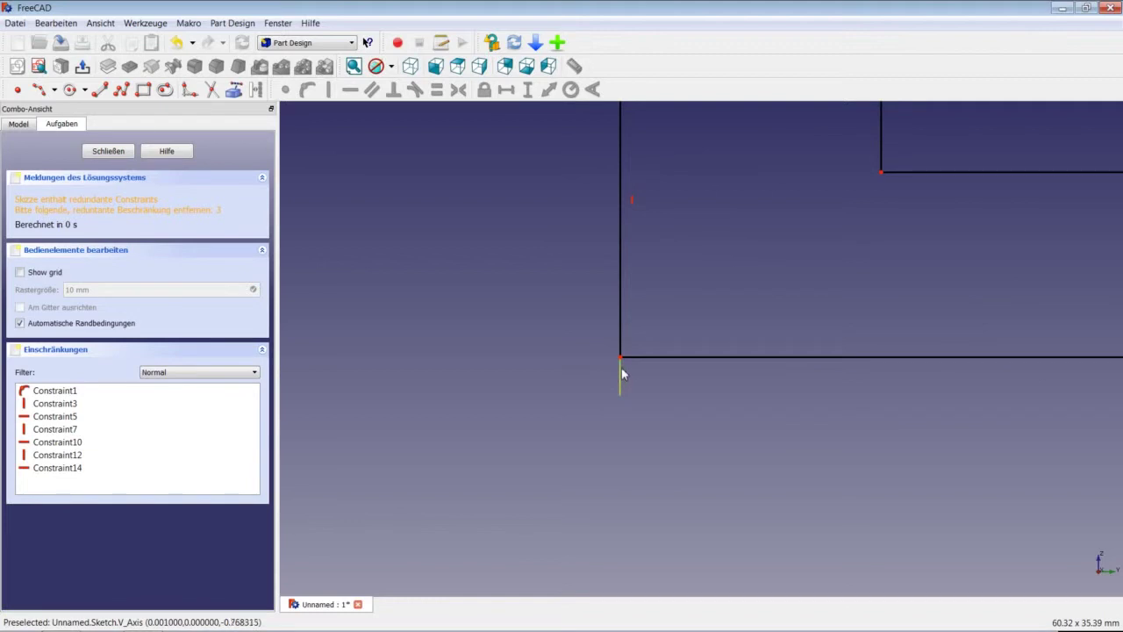
scroll(658, 318, down, 3)
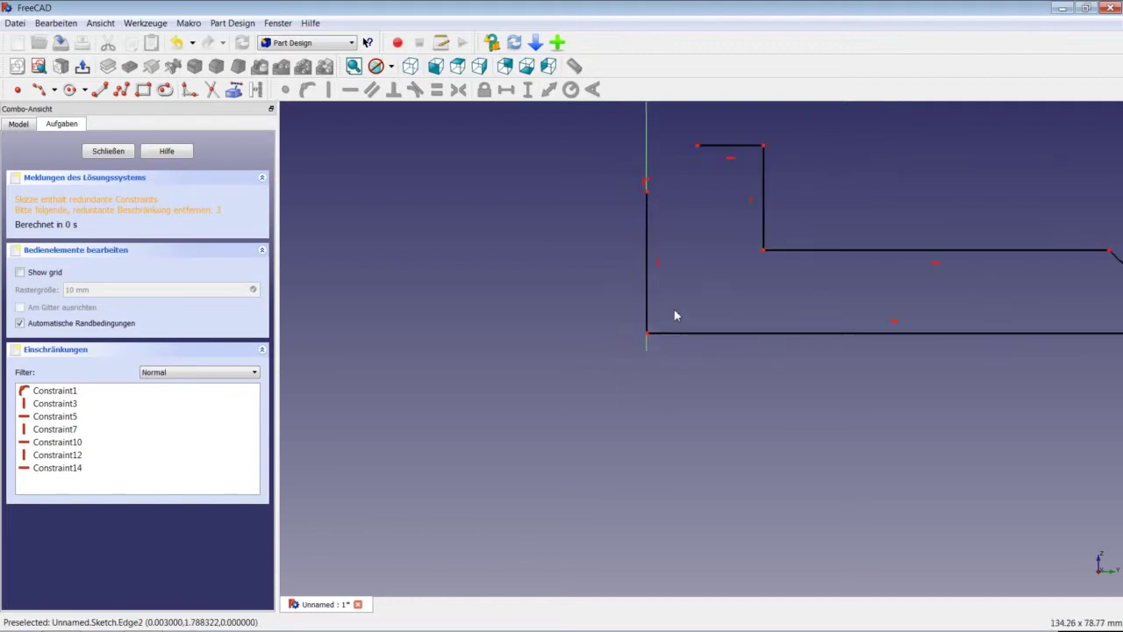
scroll(658, 316, down, 1)
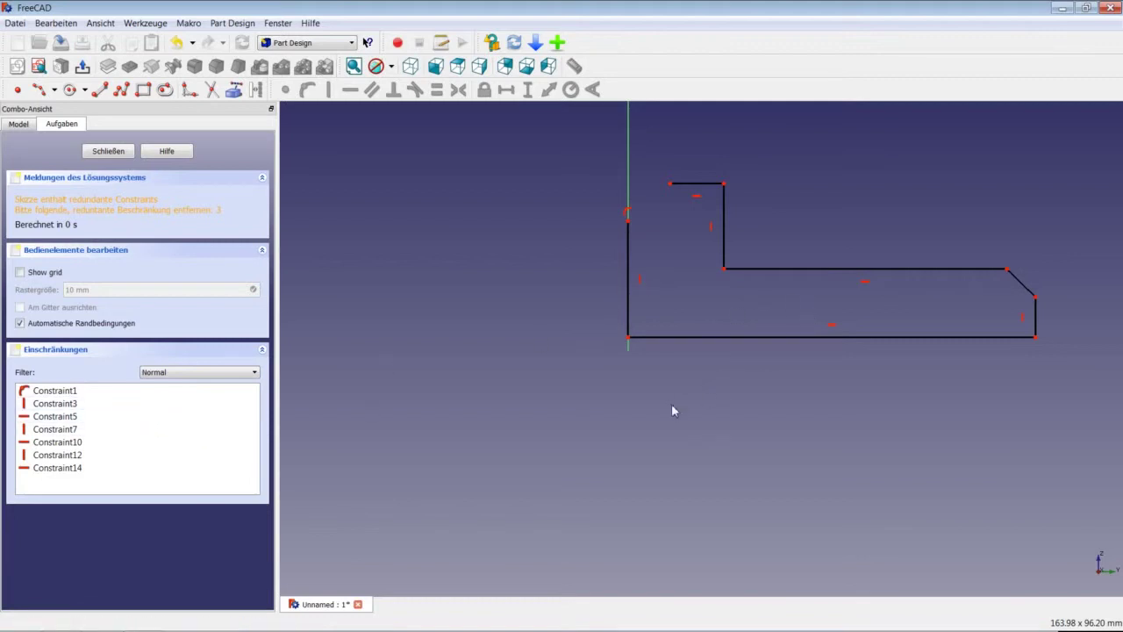
Step: Delete the redundant vertical constraint on the left edge, leaving 8 degrees of freedom
click(640, 281)
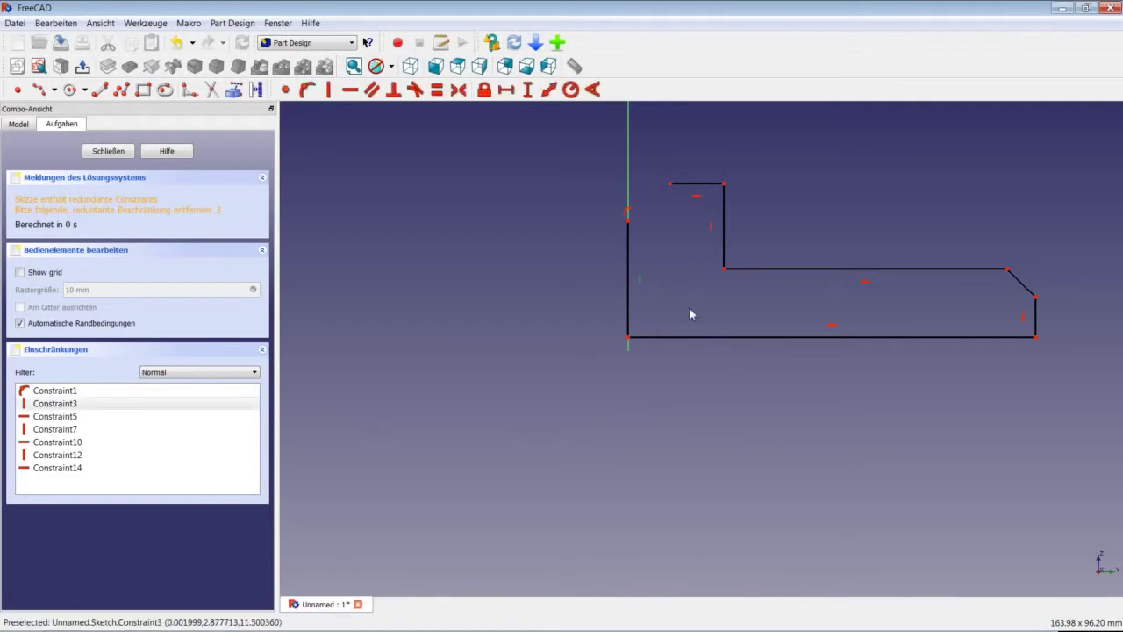
key(Delete)
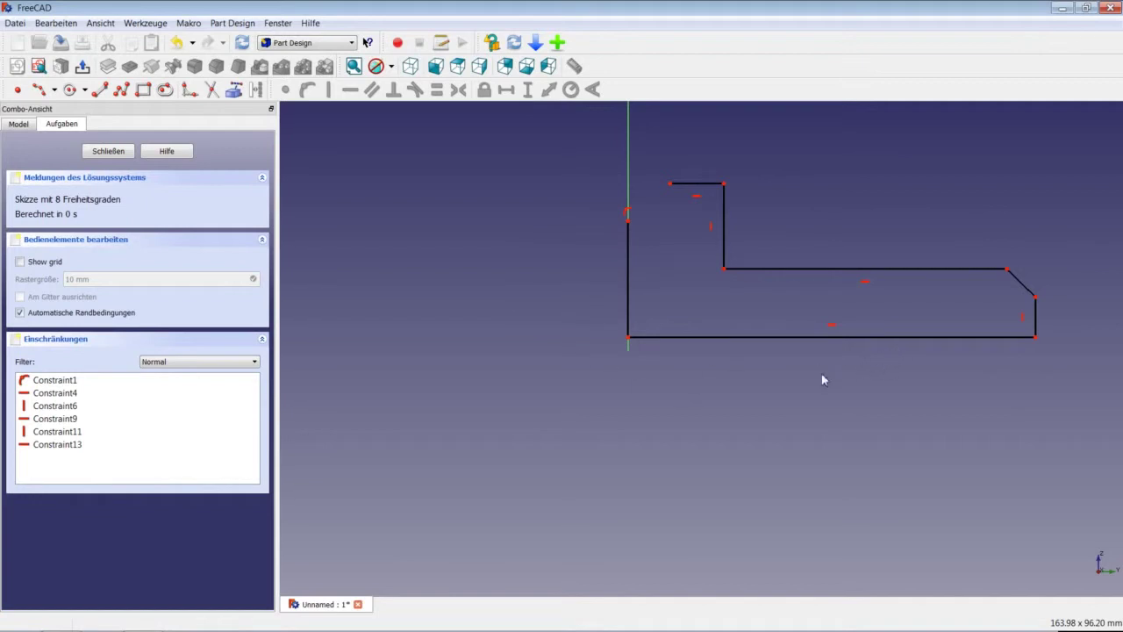
scroll(1047, 279, up, 1)
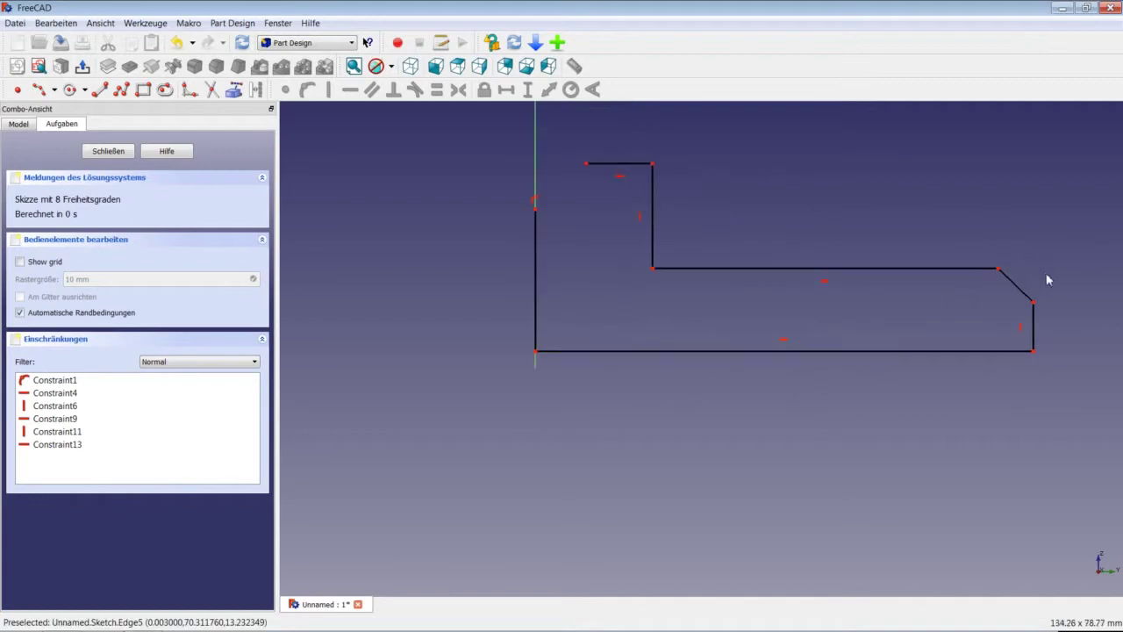
scroll(1053, 275, up, 1)
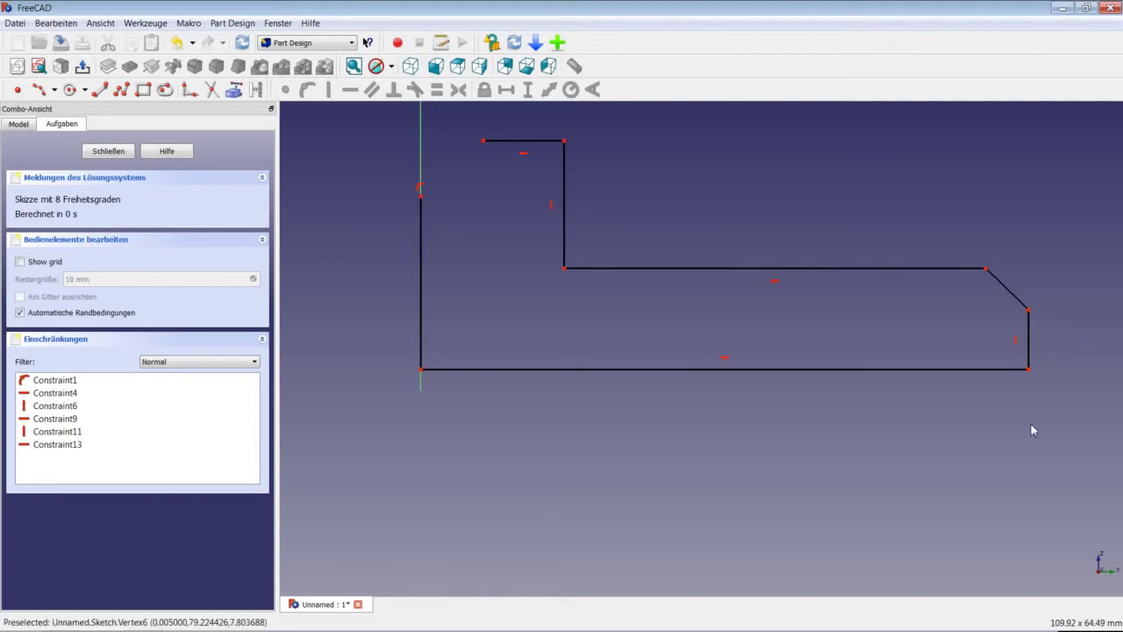
Step: Give the short right vertical edge a 2,385 mm (4,77/2) vertical length and move its label aside
click(1035, 349)
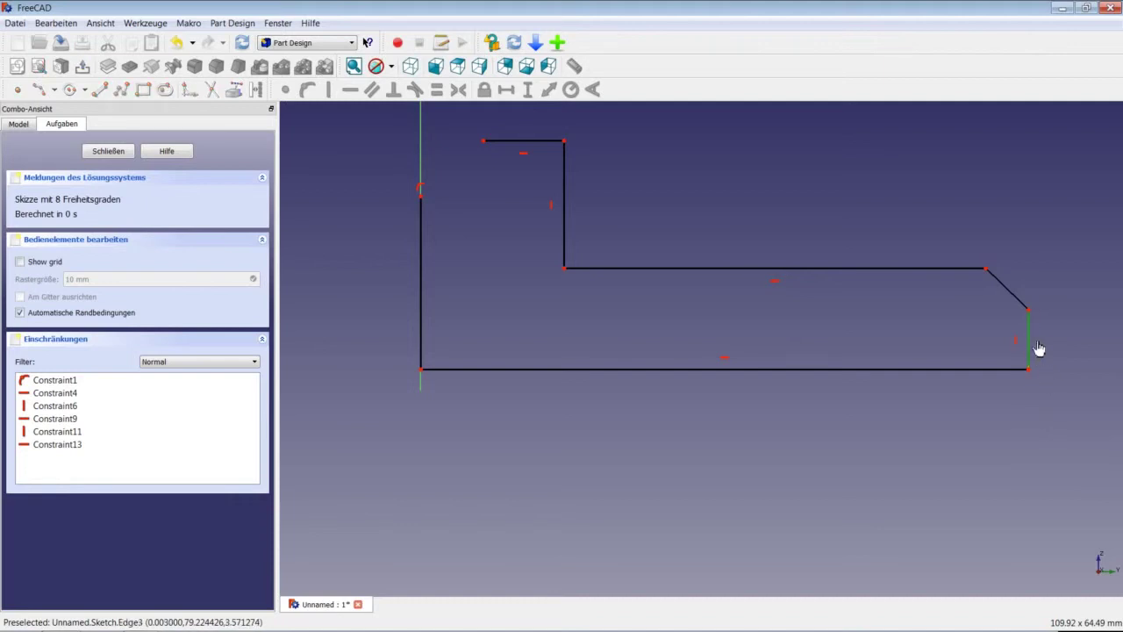
click(530, 91)
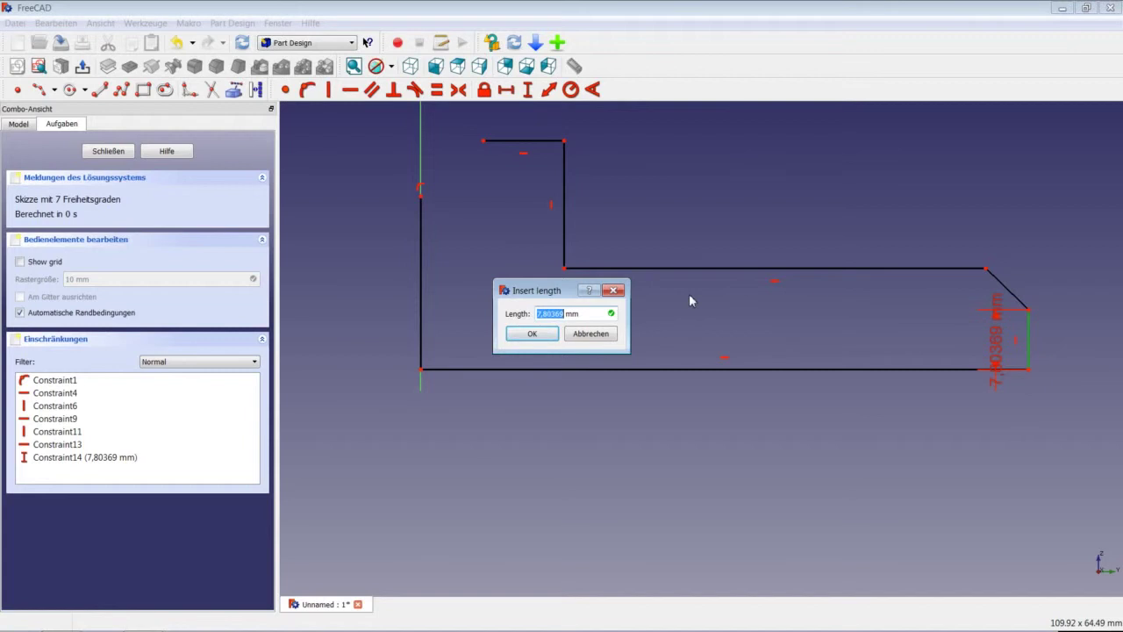
text(4,77)
text(/2)
key(Return)
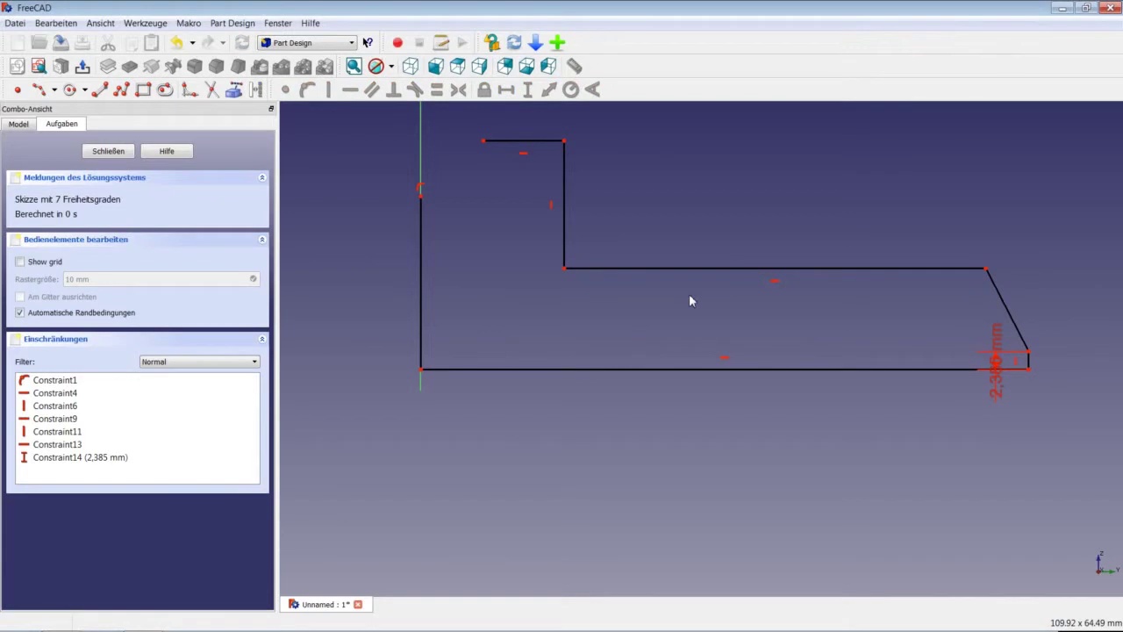
scroll(999, 391, up, 2)
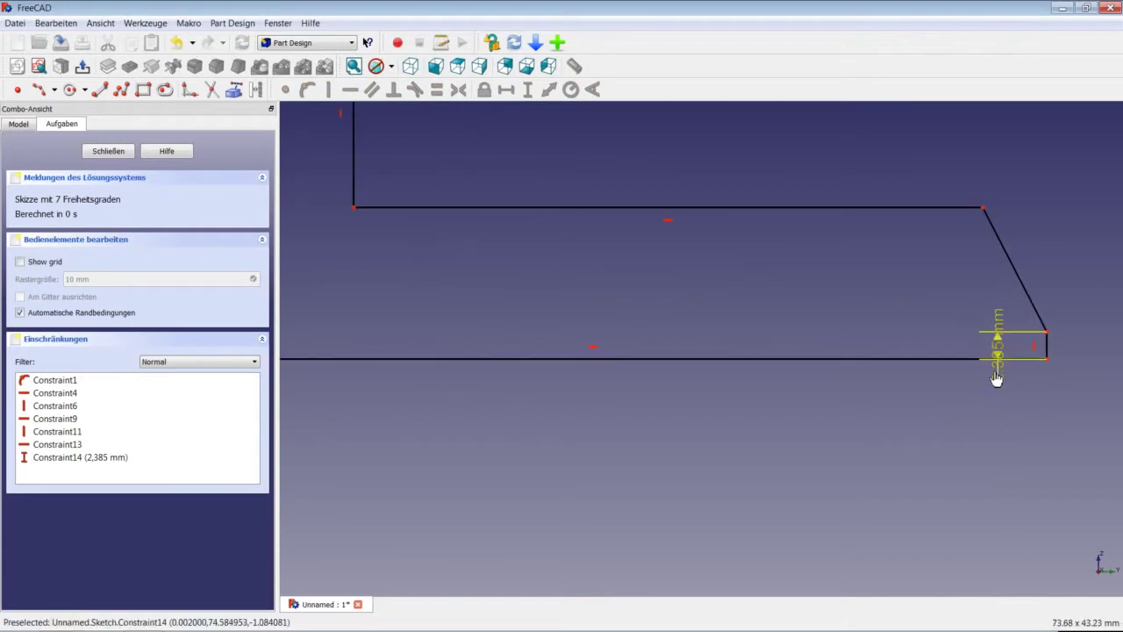
mouse_move(998, 378)
mouse_down()
mouse_move(964, 395)
mouse_move(972, 420)
mouse_up()
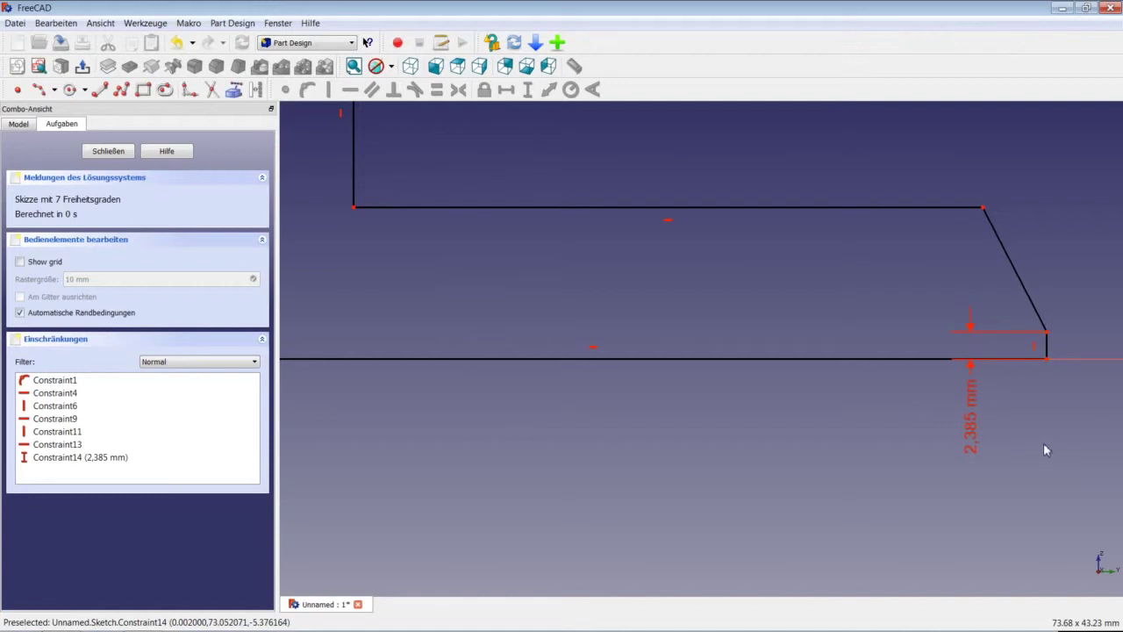
scroll(791, 233, down, 2)
scroll(778, 237, down, 2)
scroll(620, 182, up, 2)
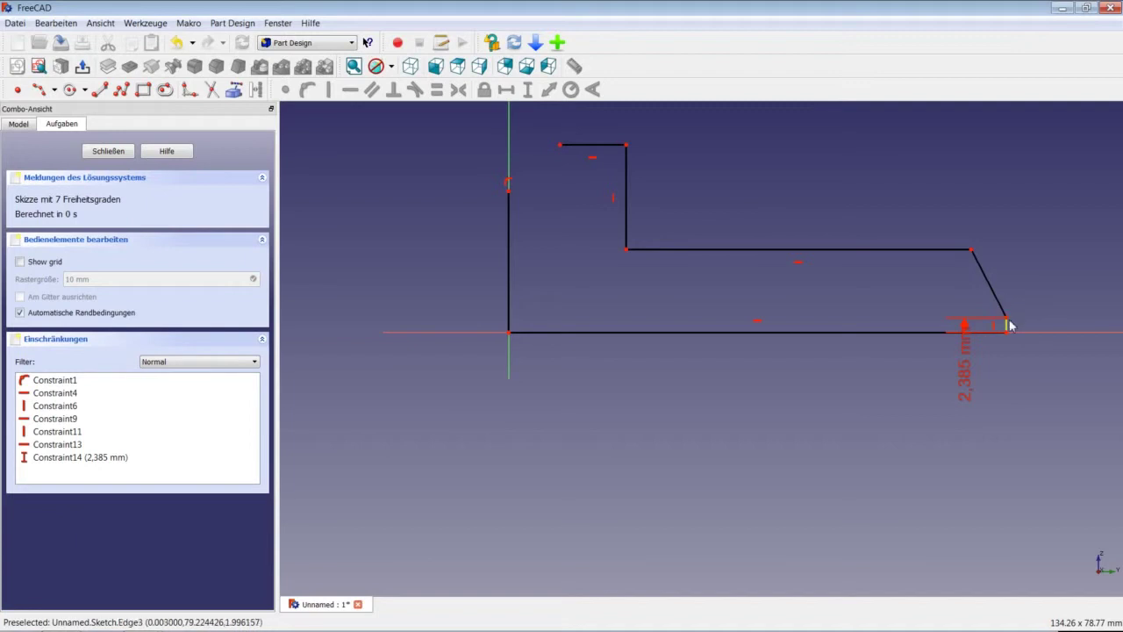
Step: Set a 150° angle between the short end edge and the slanted edge
click(1005, 327)
click(999, 307)
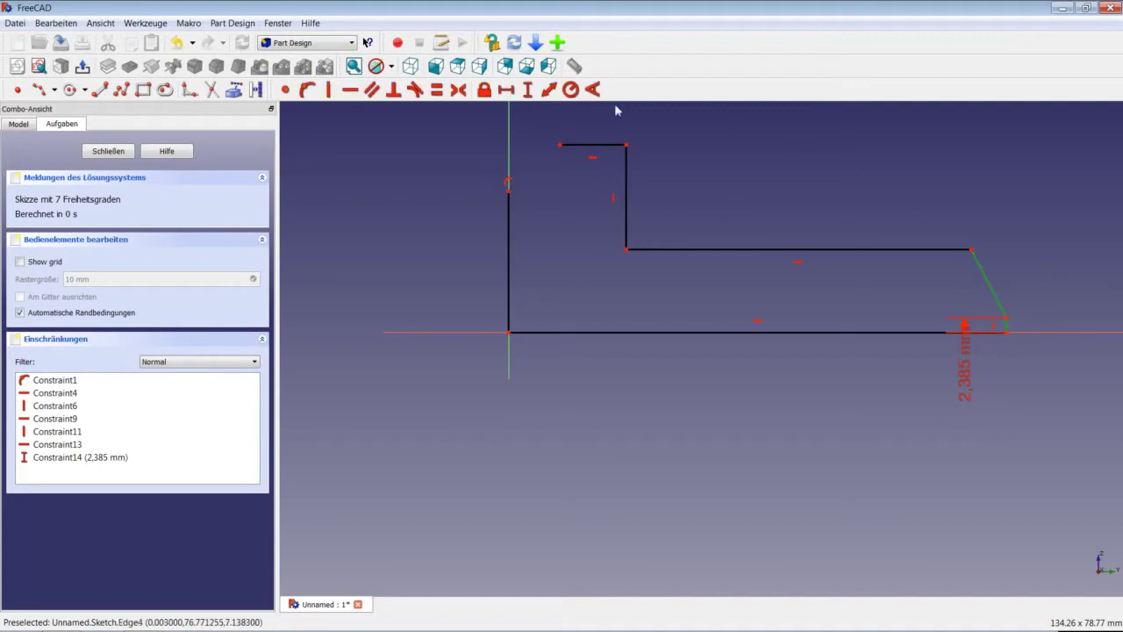
click(592, 89)
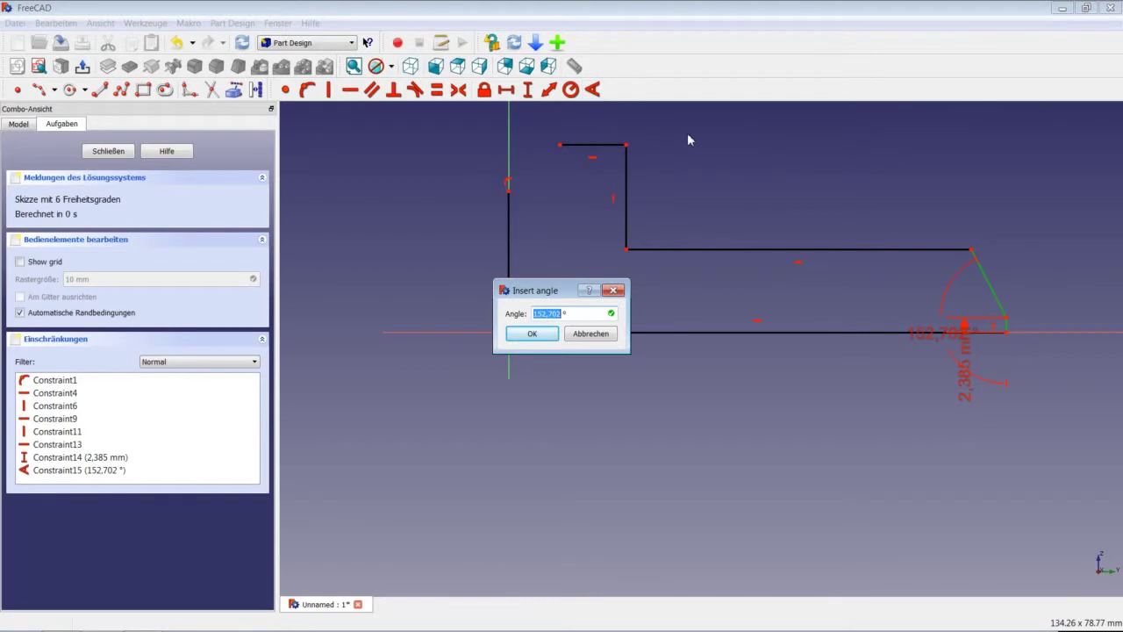
text(15)
key(Return)
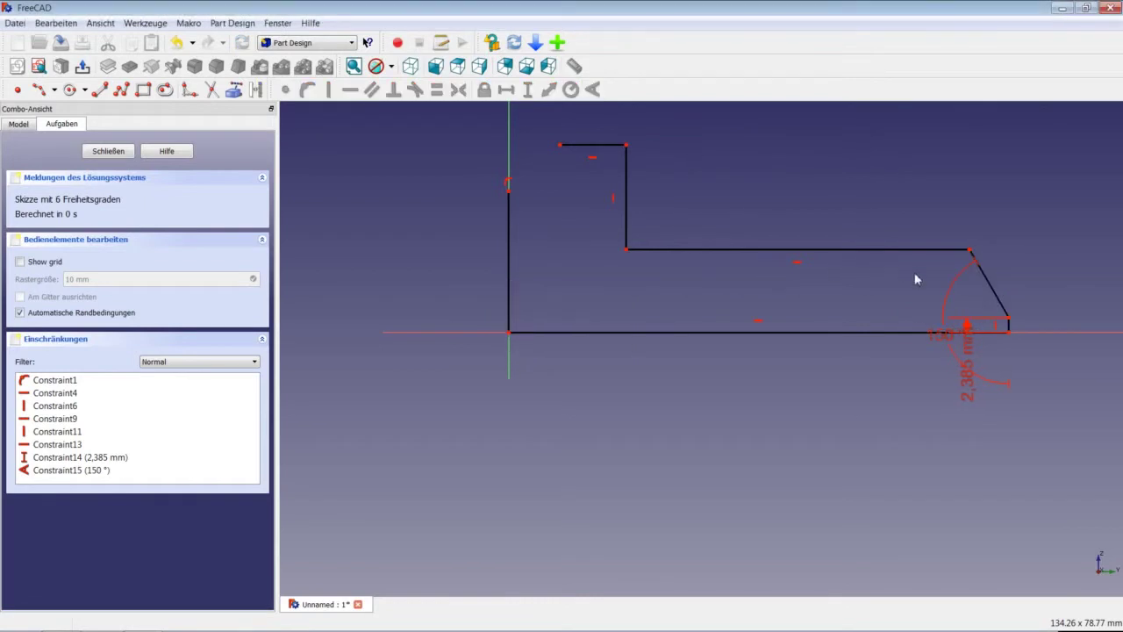
Step: Make the vertical distance between the two right corners 3 mm
click(971, 251)
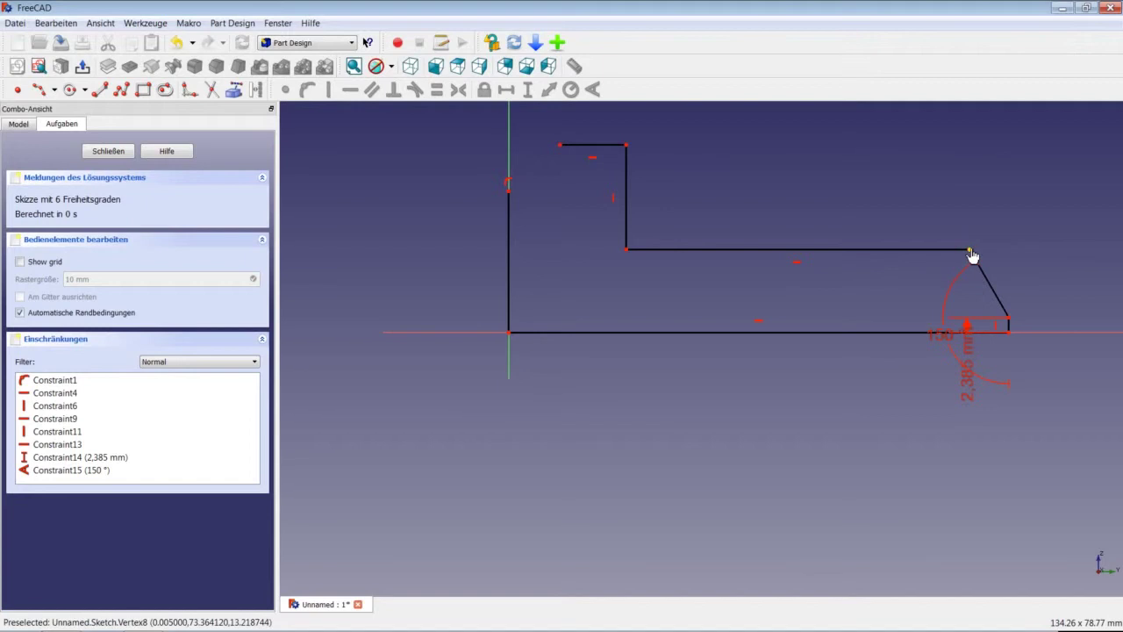
click(1009, 333)
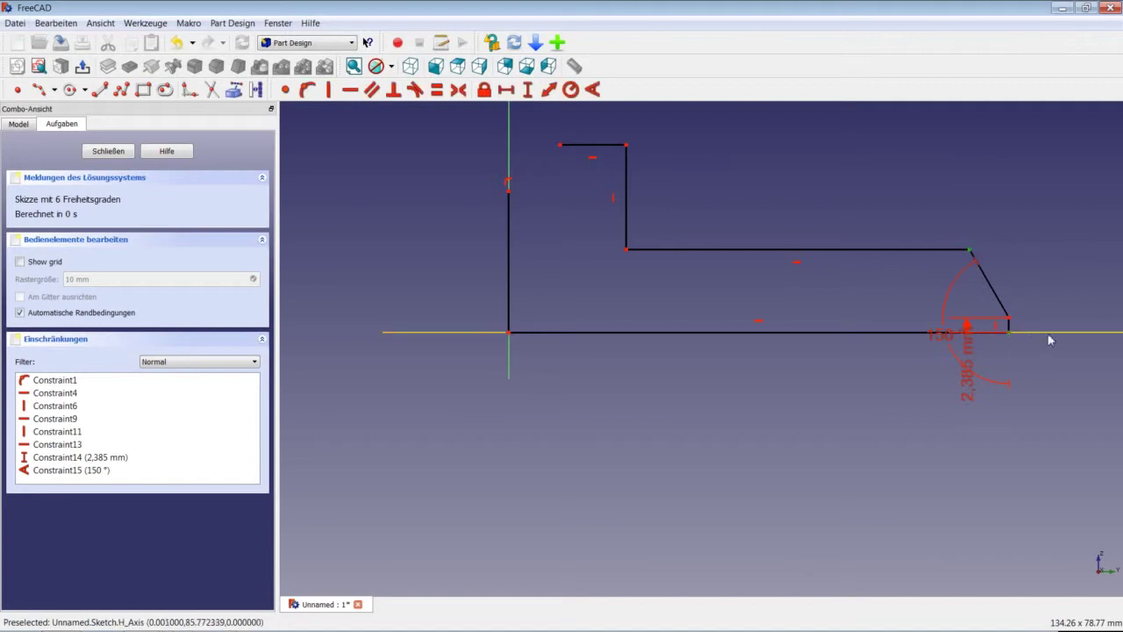
click(527, 89)
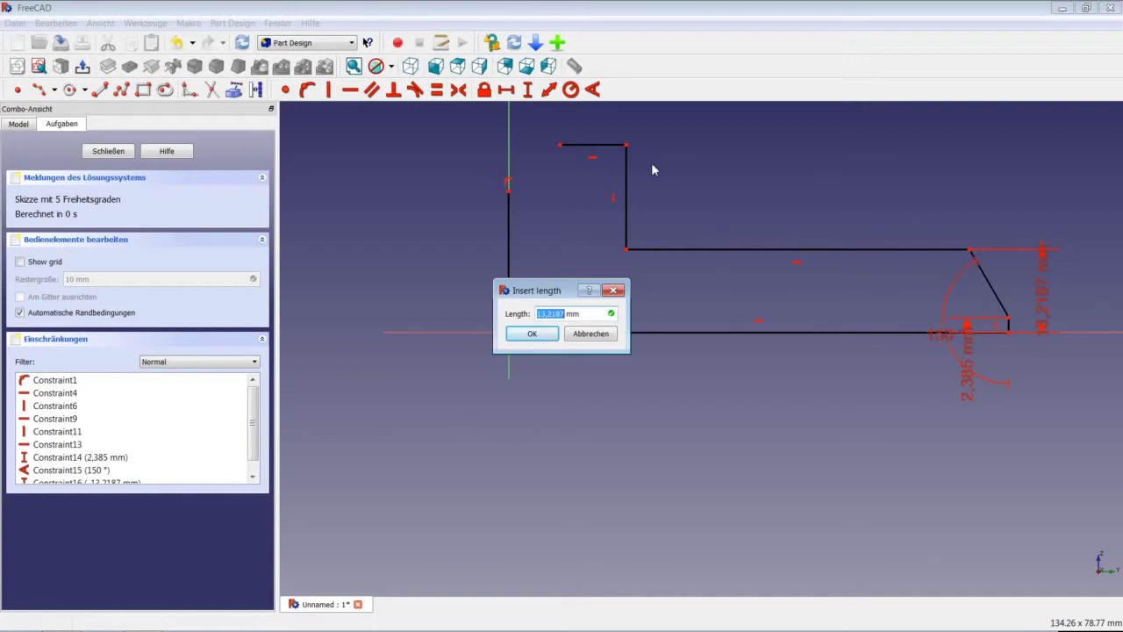
text(3)
key(Return)
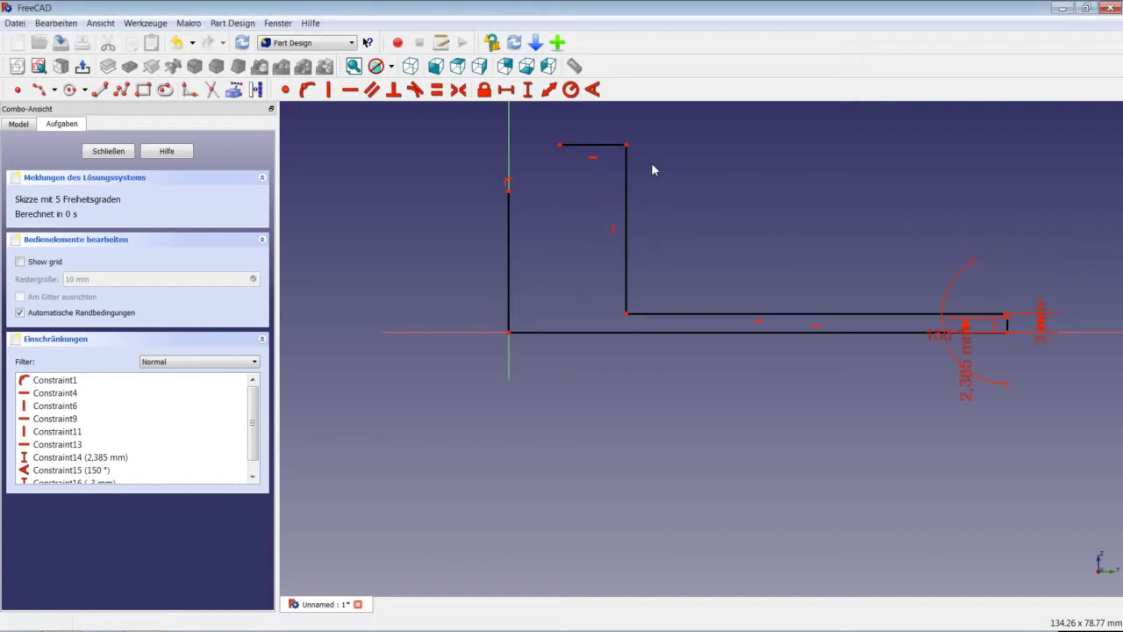
scroll(775, 225, up, 1)
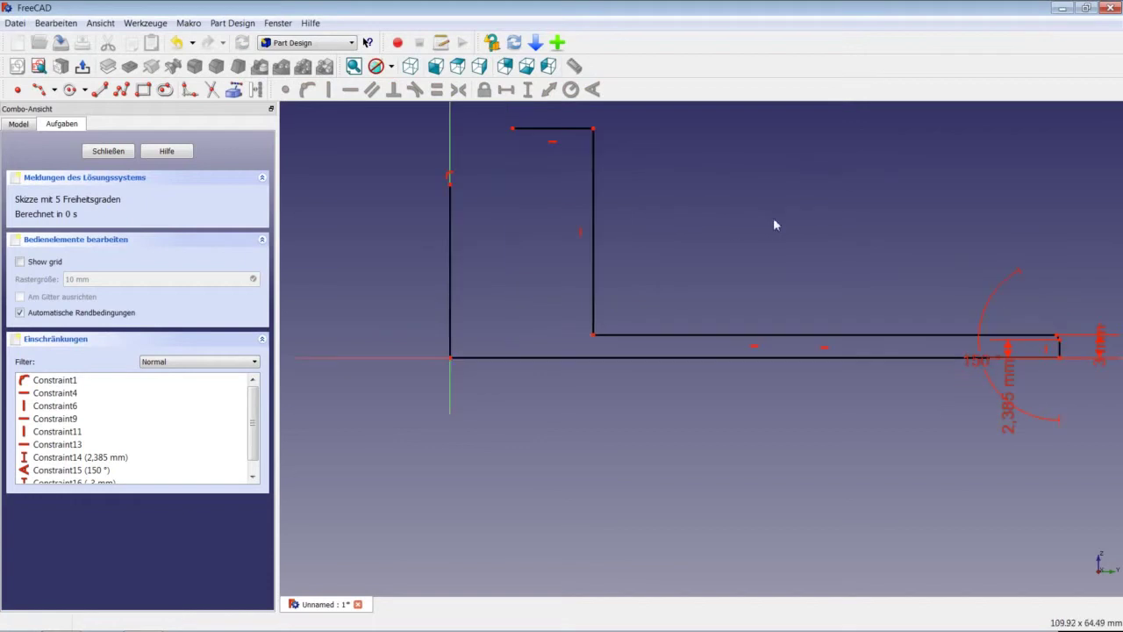
scroll(1026, 349, up, 2)
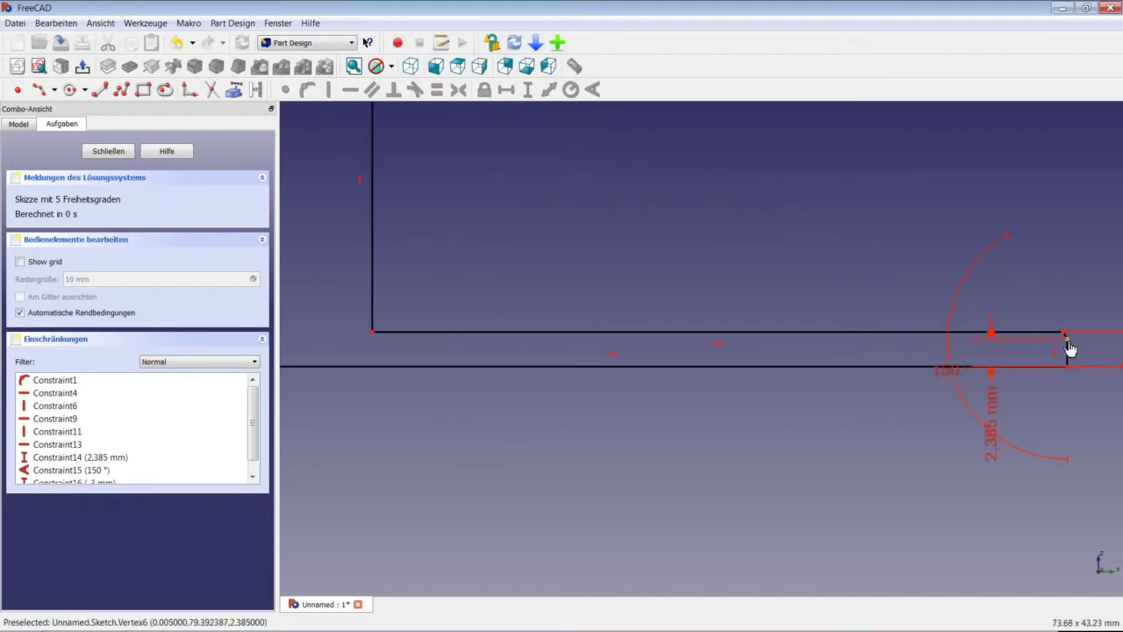
Step: Give the thin section a 40 mm horizontal length and place its label above the profile
click(372, 333)
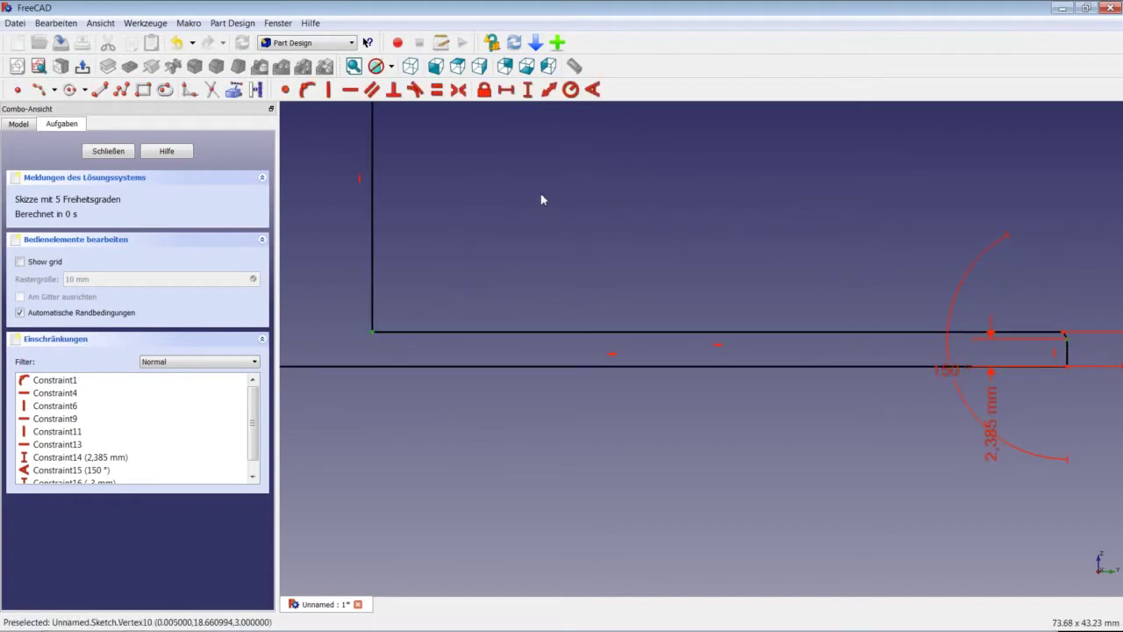
click(507, 90)
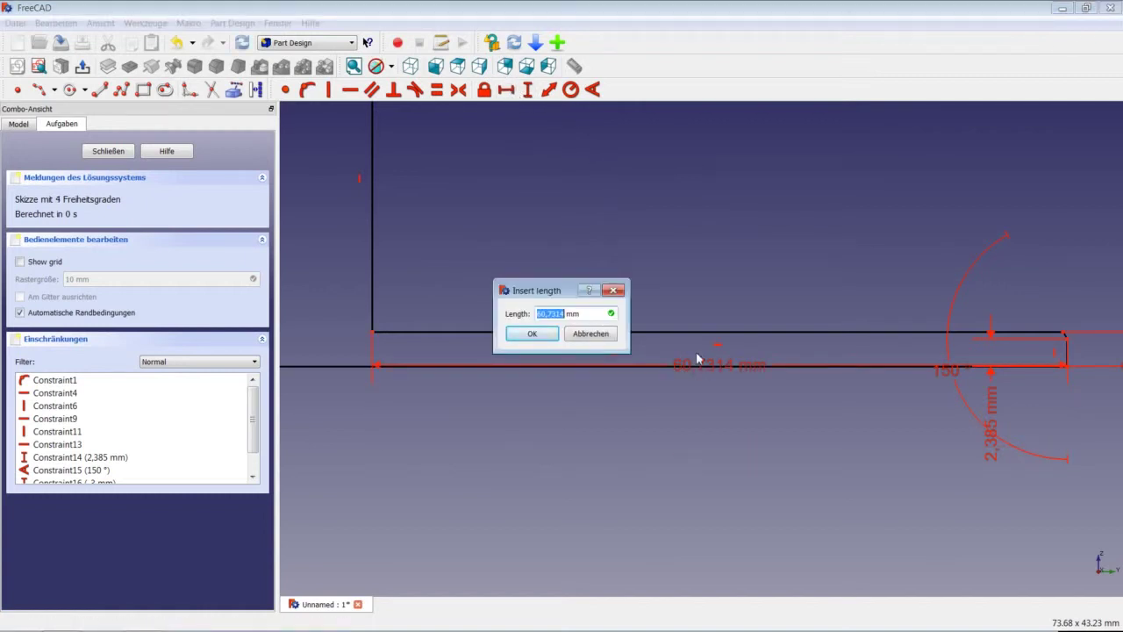
text(40)
key(Return)
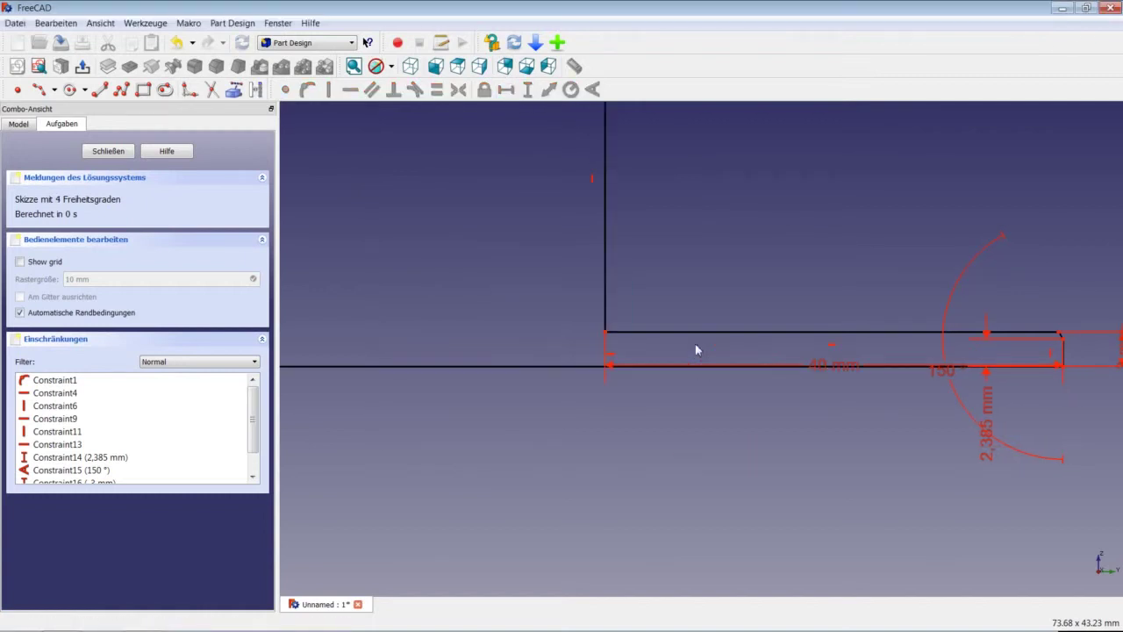
scroll(675, 188, down, 5)
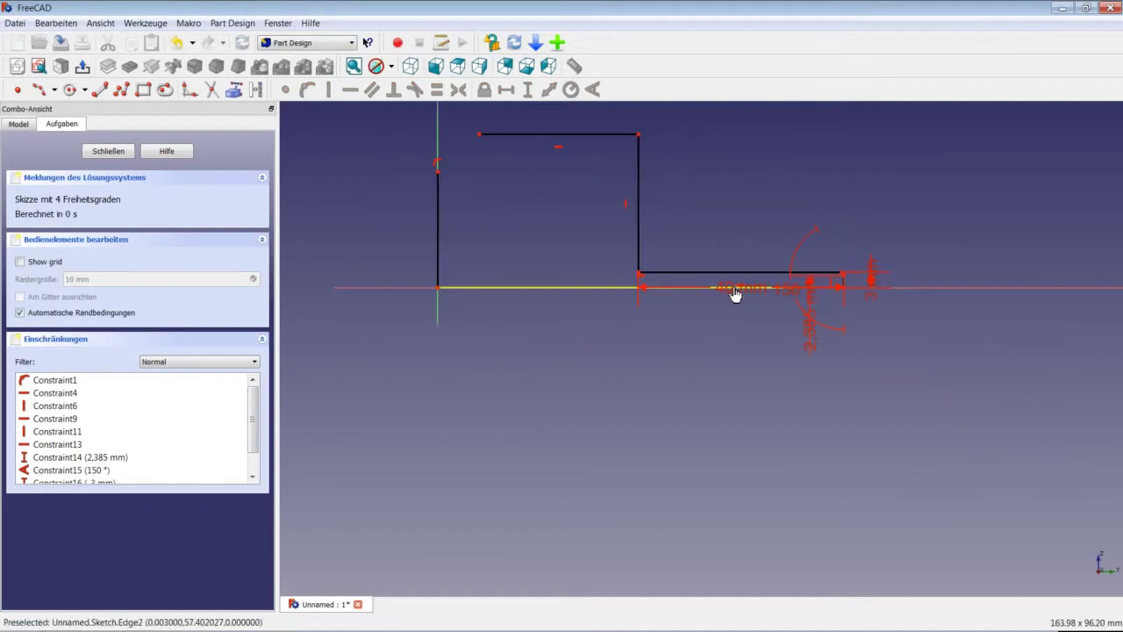
drag(745, 289, 735, 223)
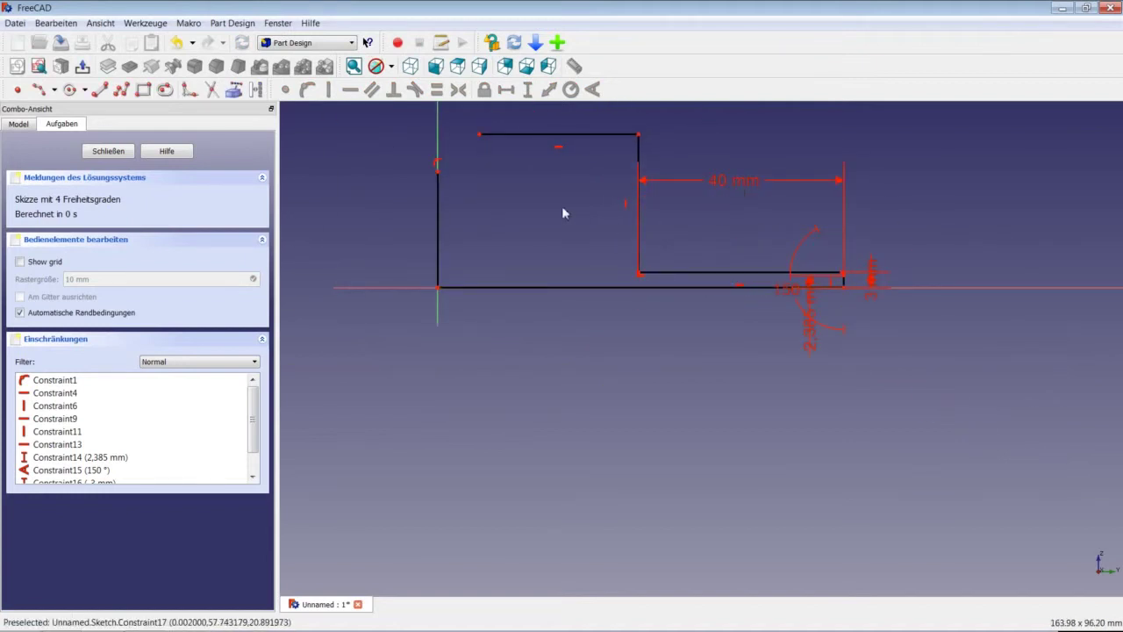
scroll(458, 163, down, 2)
scroll(458, 163, down, 2)
scroll(465, 153, up, 4)
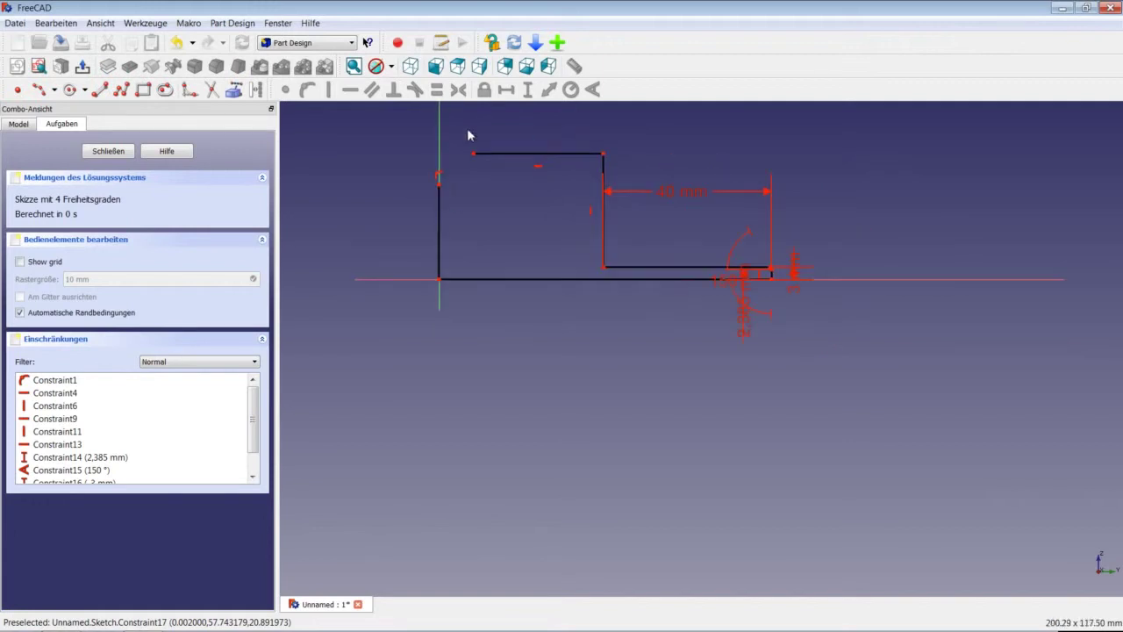
scroll(469, 151, up, 2)
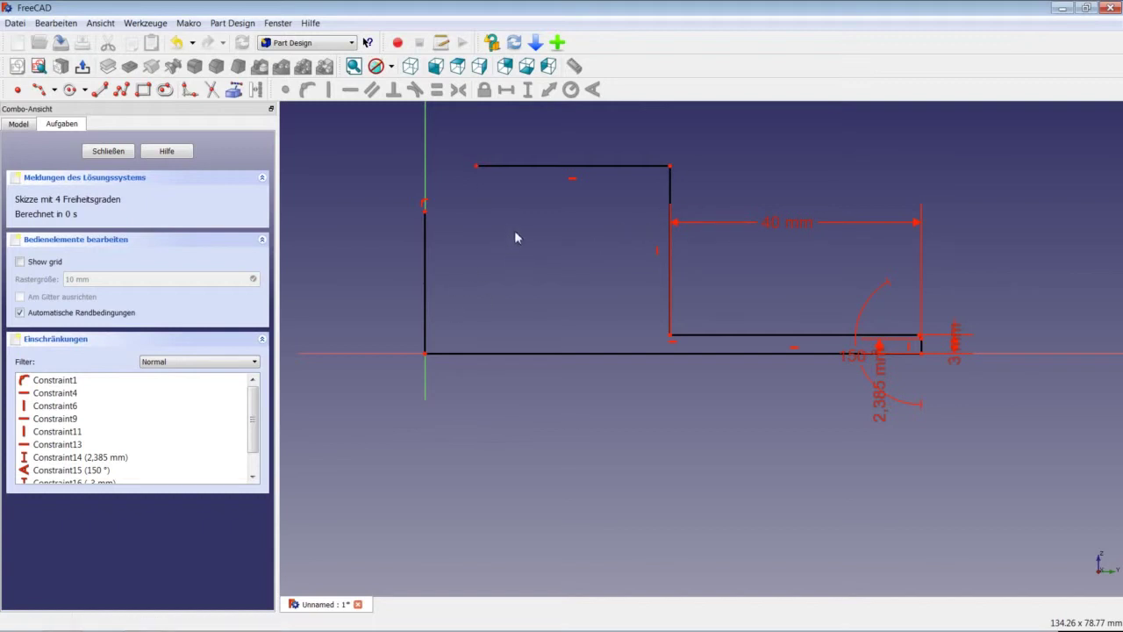
Step: Set the left edge height to 5 mm from the origin, with the label left of it
click(476, 166)
click(426, 354)
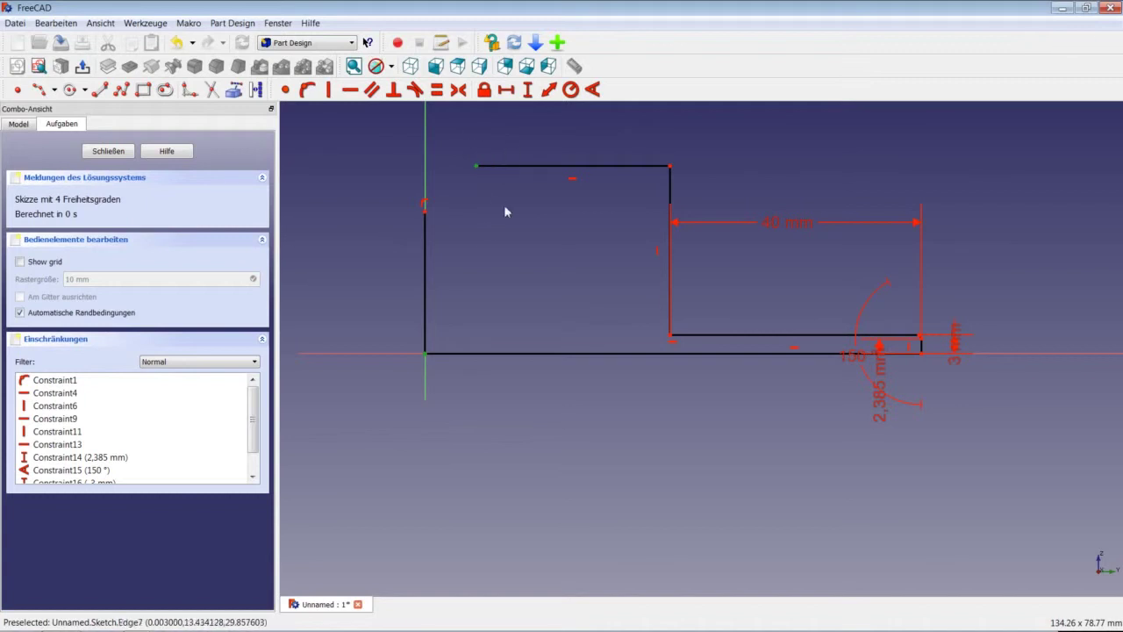
click(527, 89)
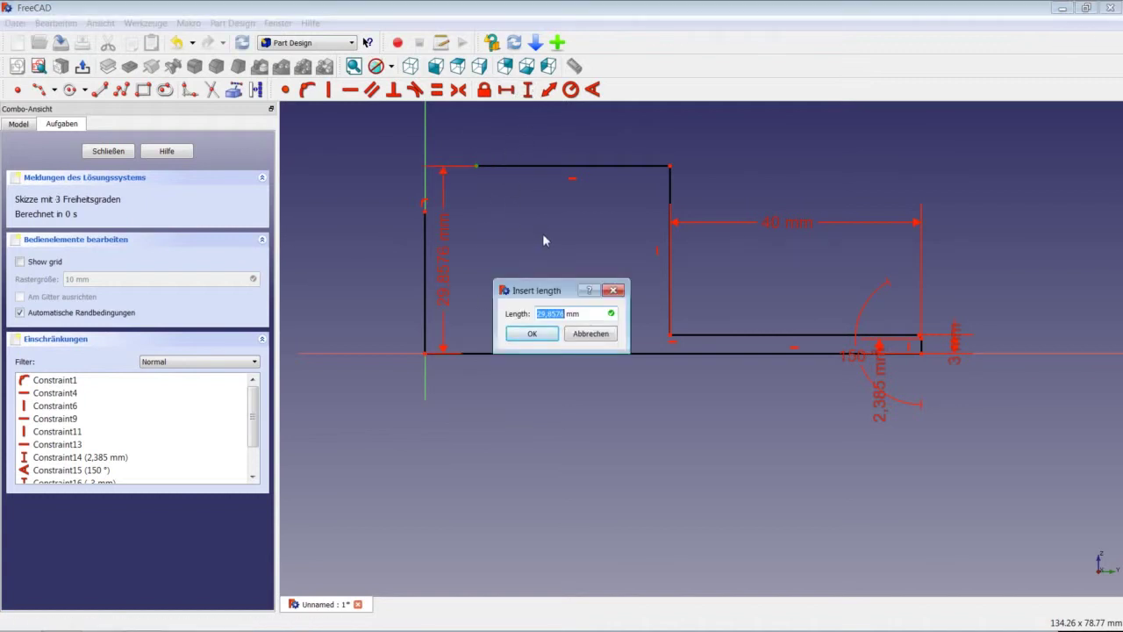
text(5)
key(Return)
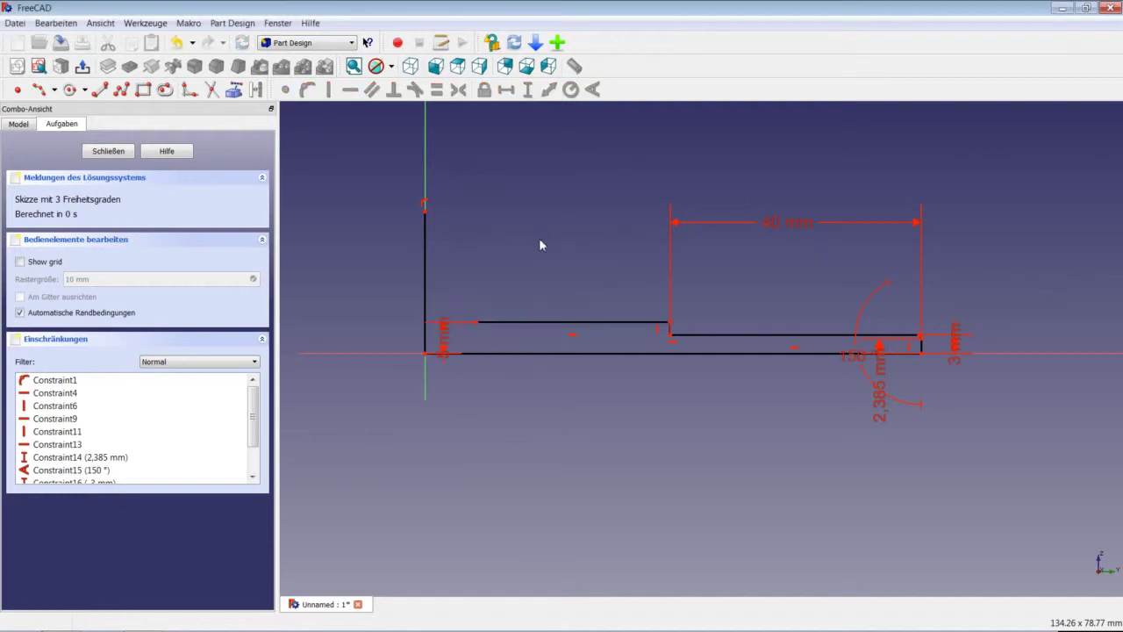
mouse_move(445, 346)
mouse_down()
mouse_move(379, 383)
mouse_move(383, 407)
mouse_up()
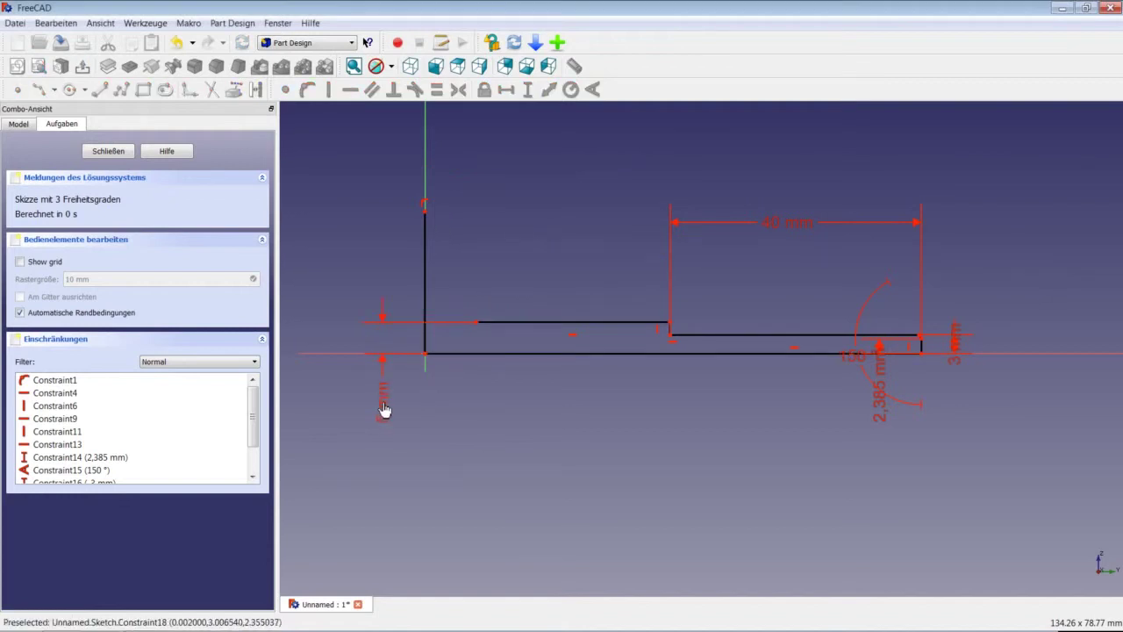
Step: Add a 6 mm horizontal step distance, shorten the short top line, and move the label below
click(670, 324)
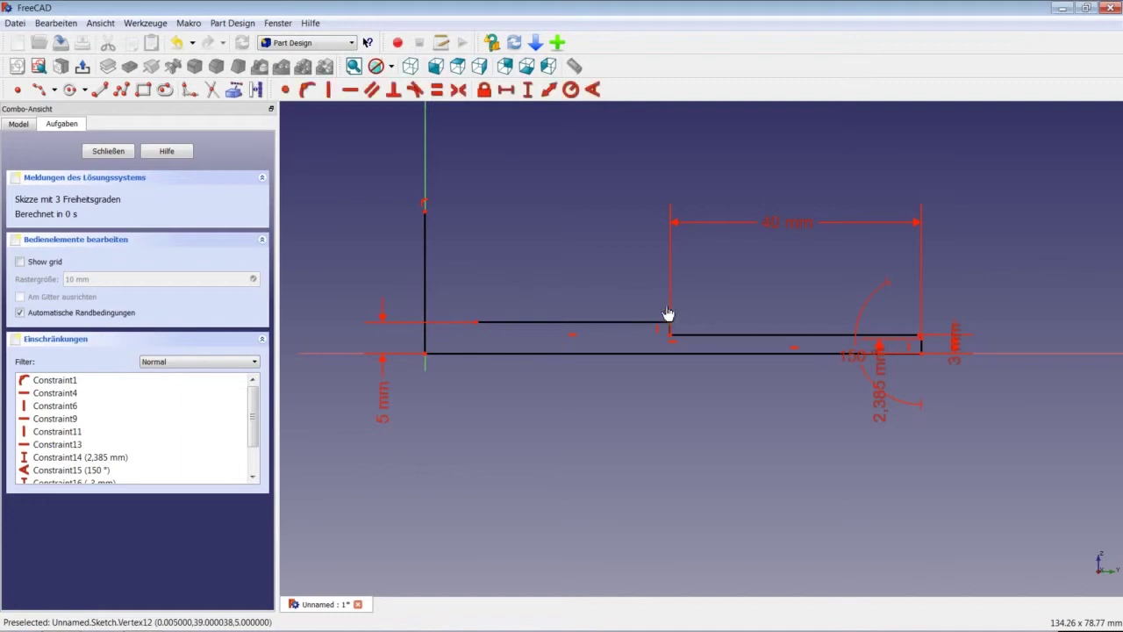
click(426, 215)
click(505, 89)
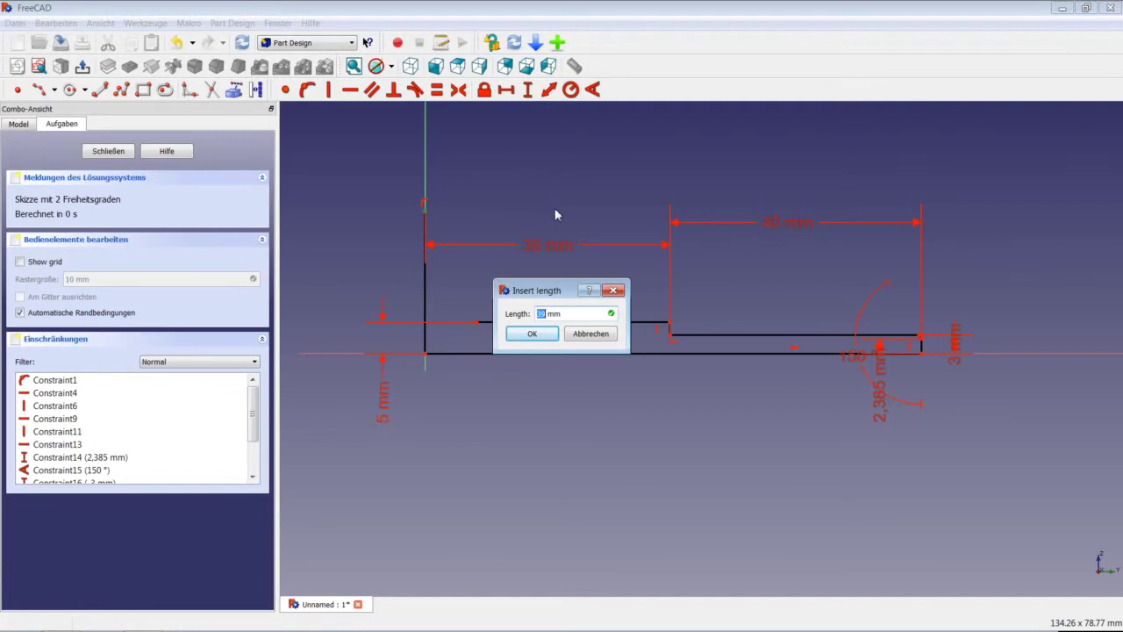
text(6)
key(Return)
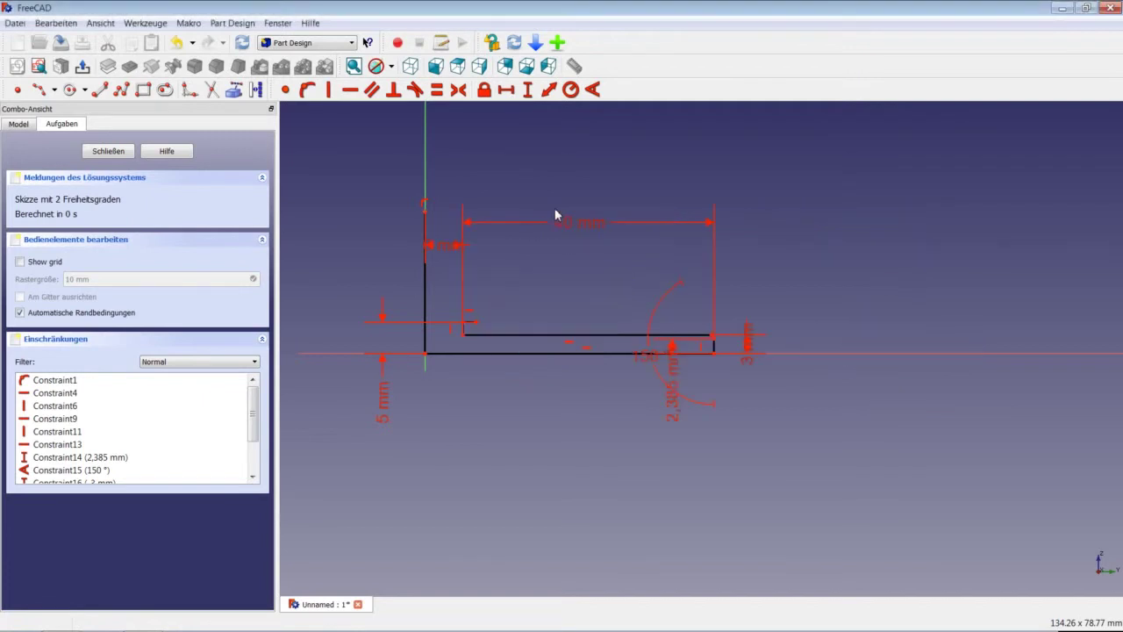
scroll(474, 296, up, 2)
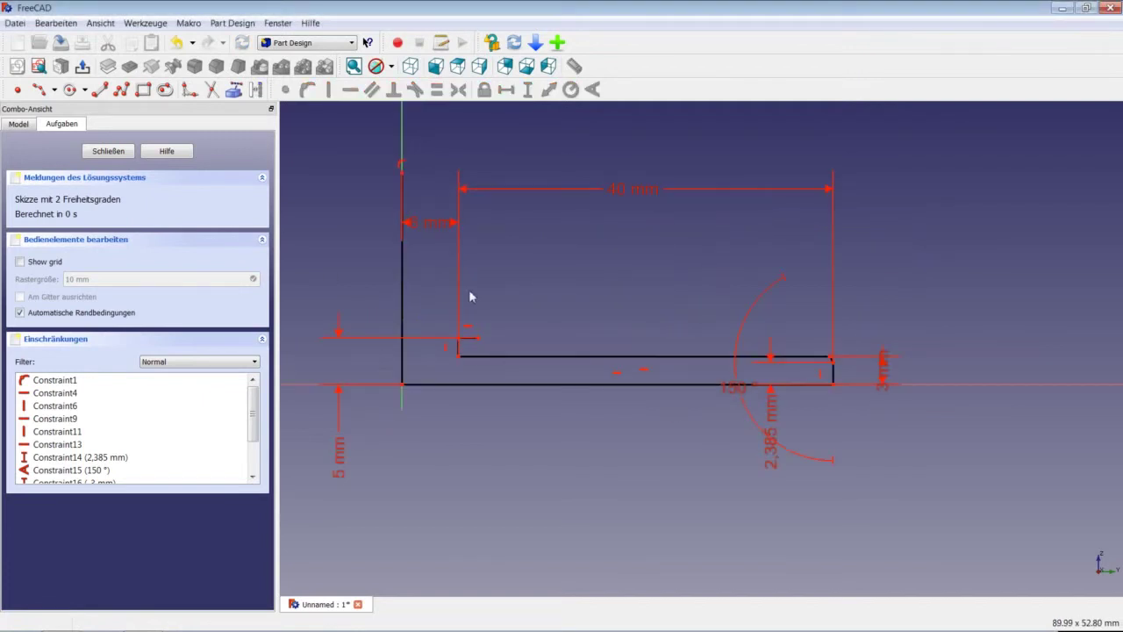
scroll(469, 296, up, 1)
scroll(466, 304, up, 1)
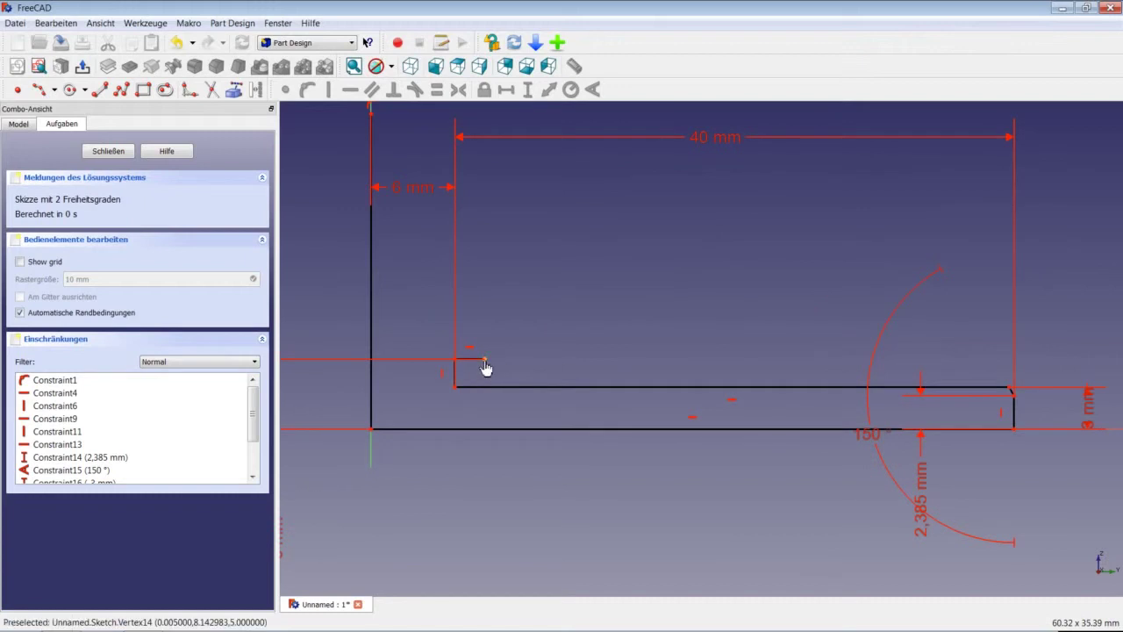
drag(485, 368, 409, 368)
mouse_move(372, 111)
mouse_down()
mouse_move(389, 339)
mouse_move(381, 396)
mouse_up()
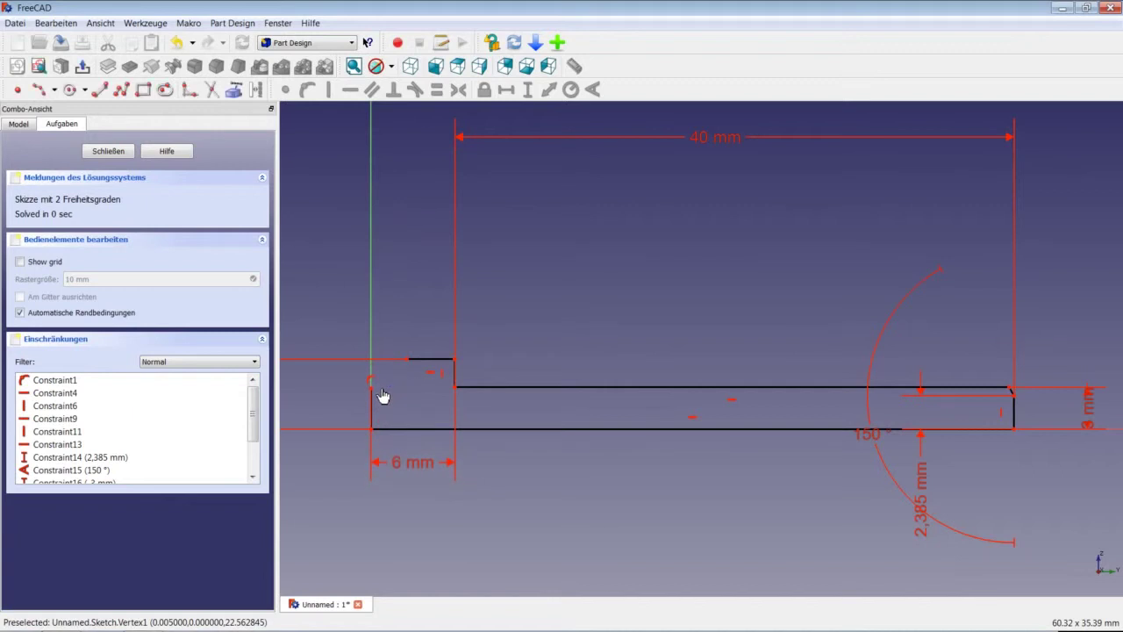
Step: Fillet the corner between the left vertical edge and the short top edge
drag(403, 466, 415, 301)
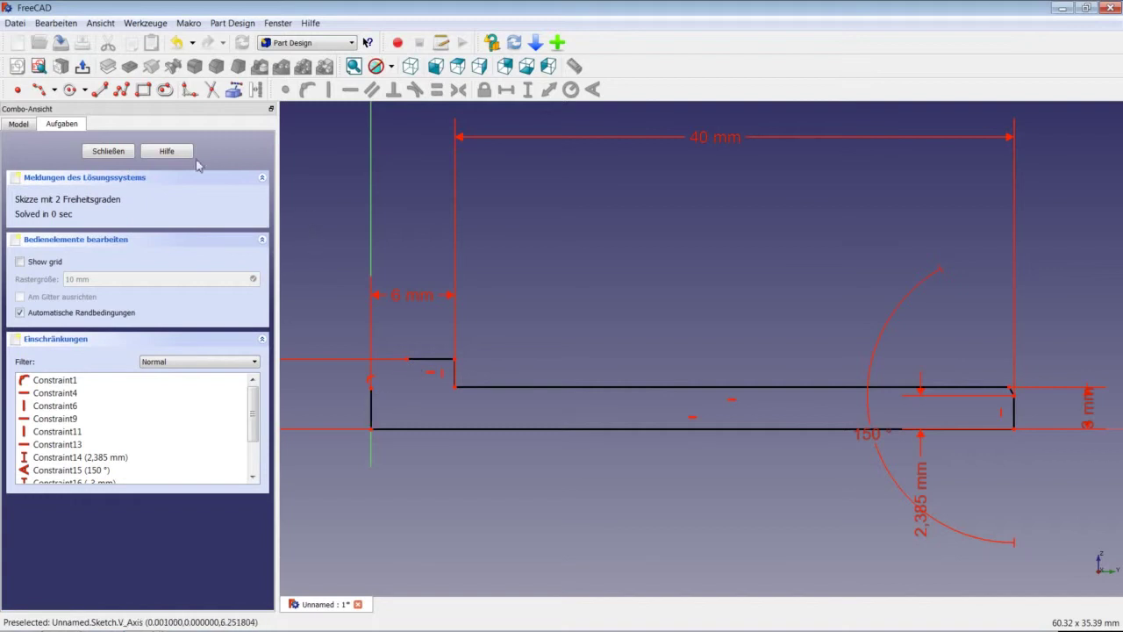
click(188, 91)
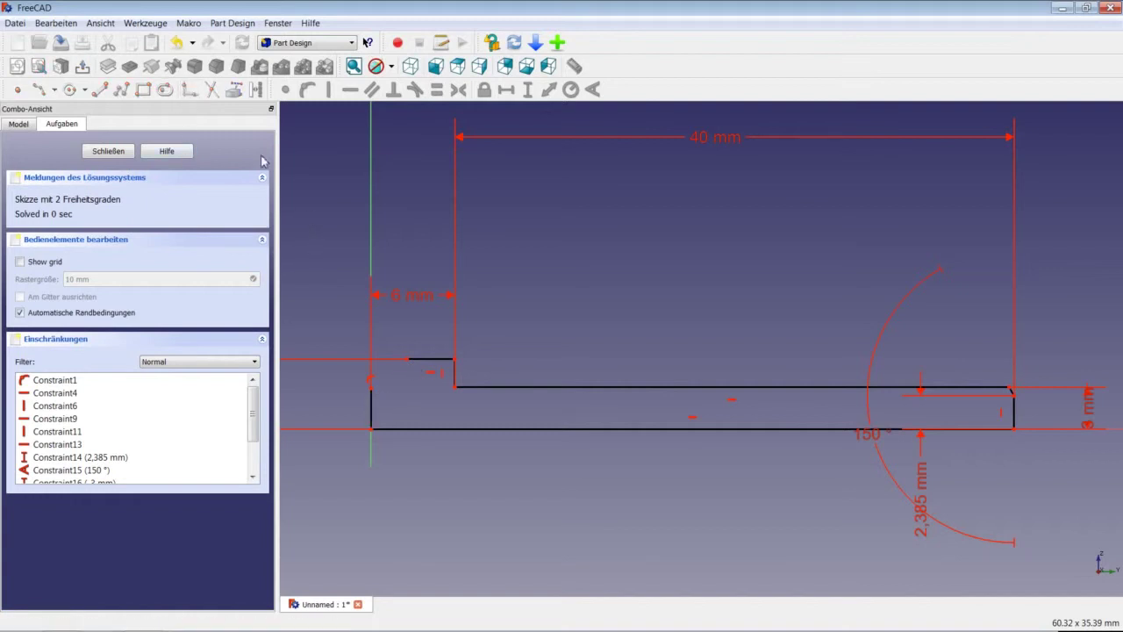
click(371, 400)
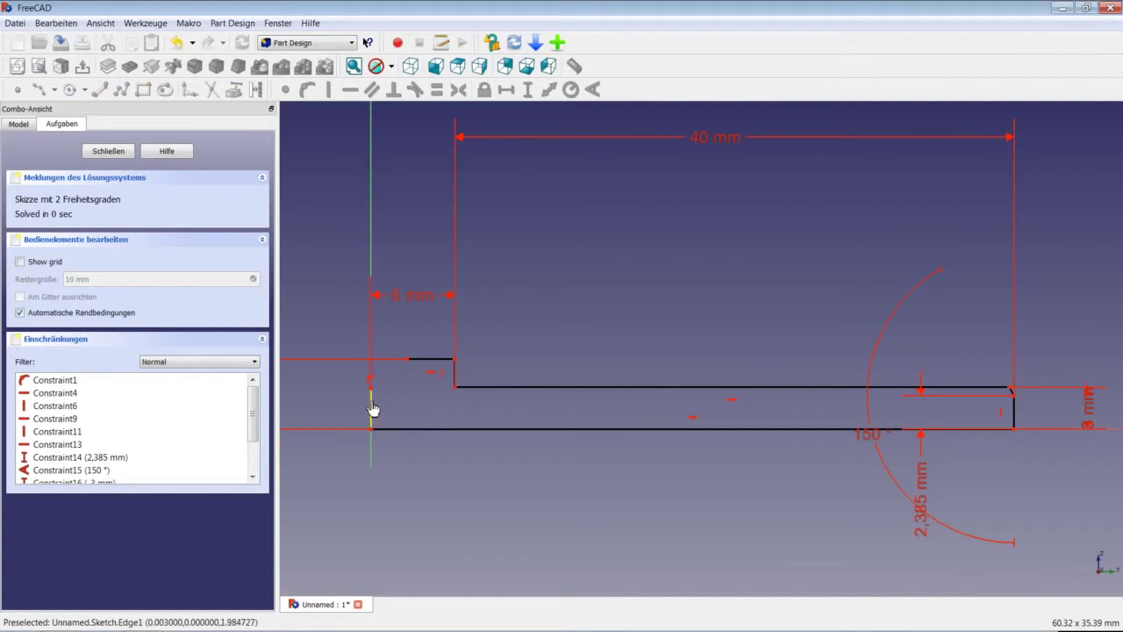
click(432, 359)
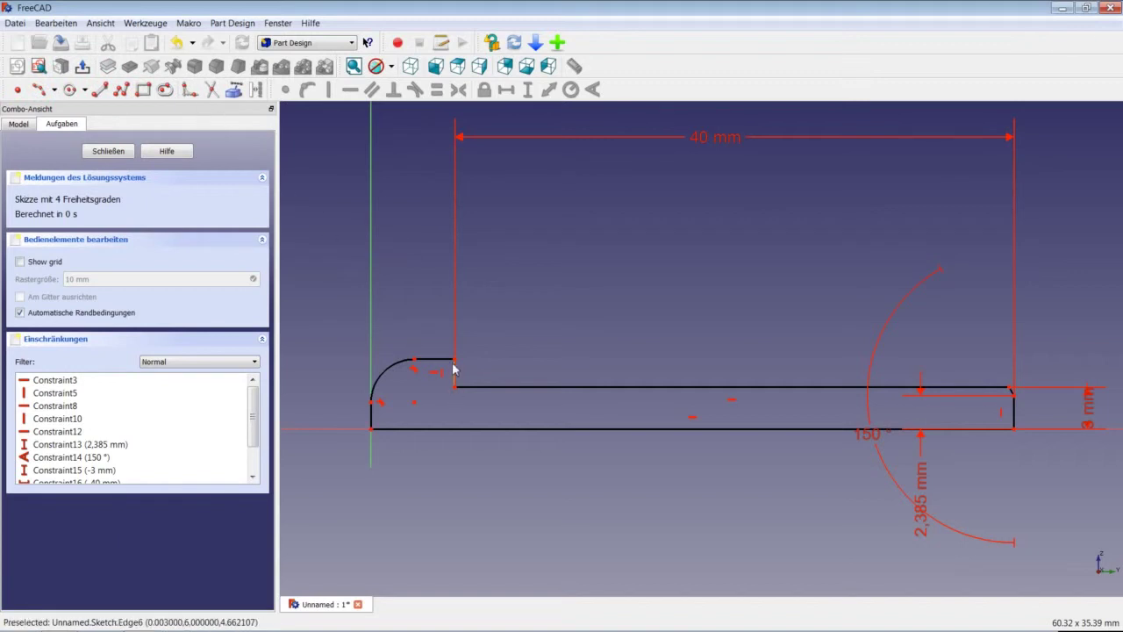
Step: Dimension the 6 mm horizontal distance from the fillet's lower endpoint to the head step
click(371, 401)
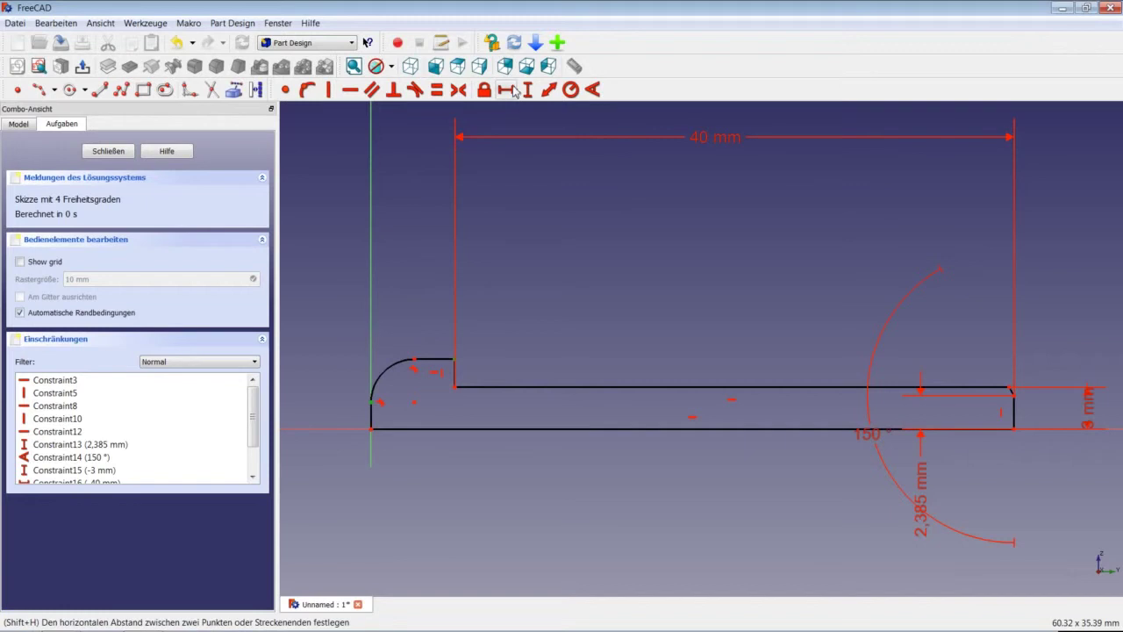
click(507, 90)
click(532, 335)
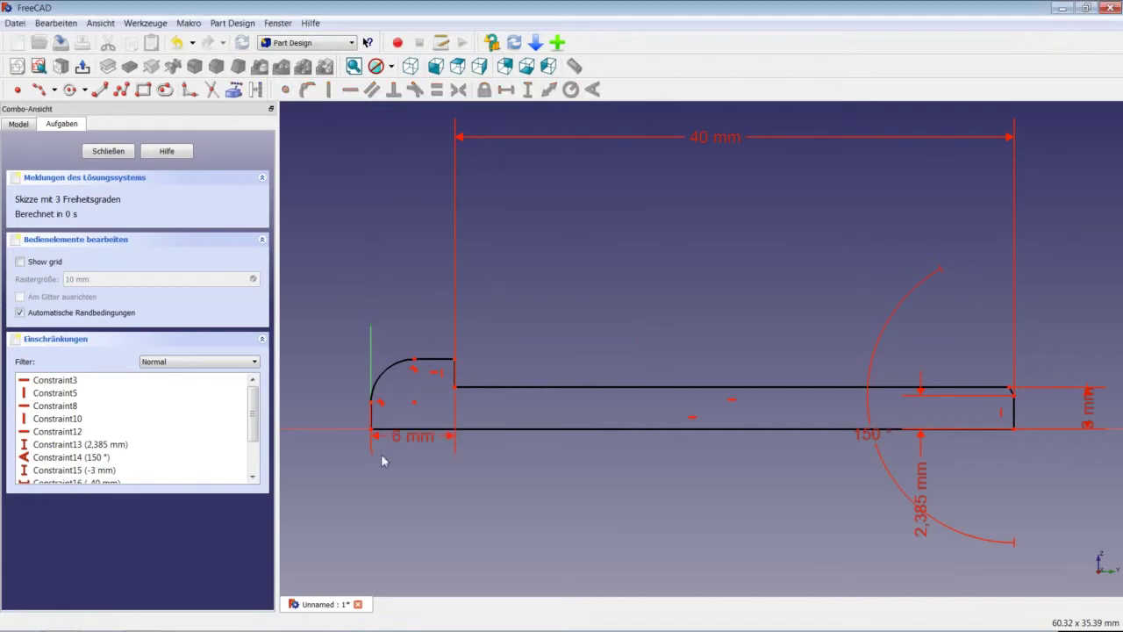
drag(401, 437, 401, 298)
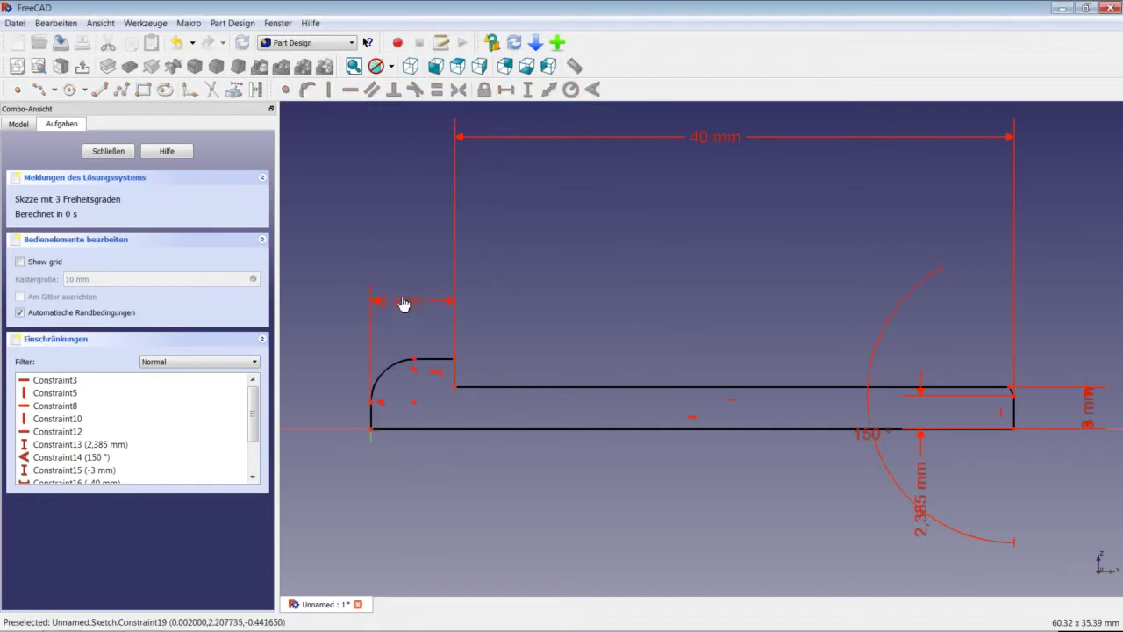
Step: Set a 5 mm vertical distance from the arc's upper endpoint to the origin, label at left
click(413, 360)
click(372, 431)
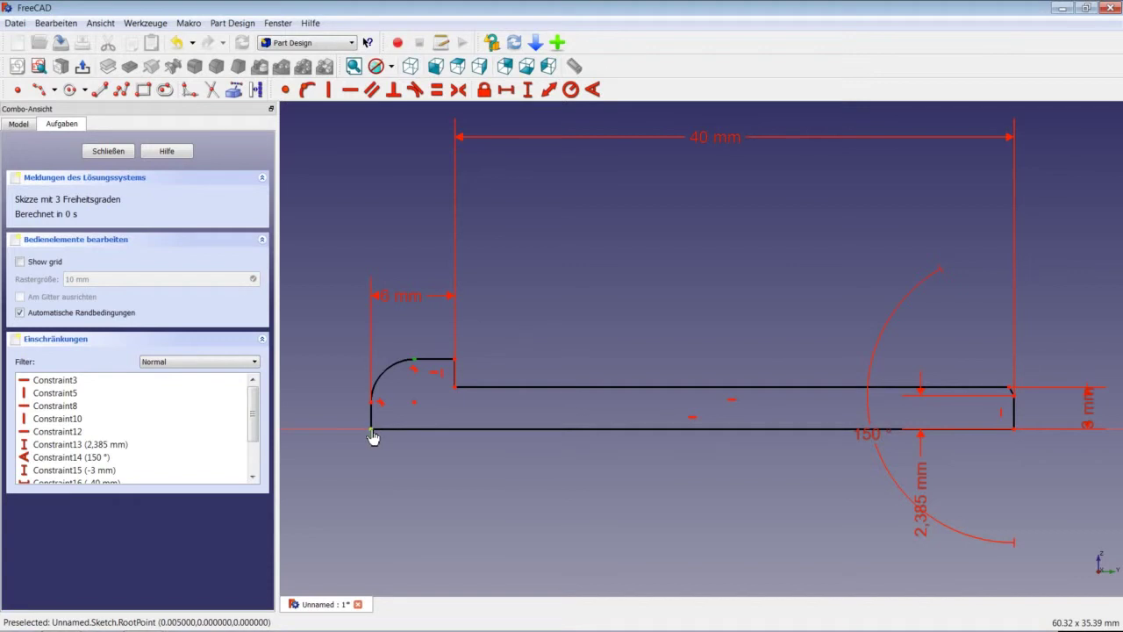
click(528, 89)
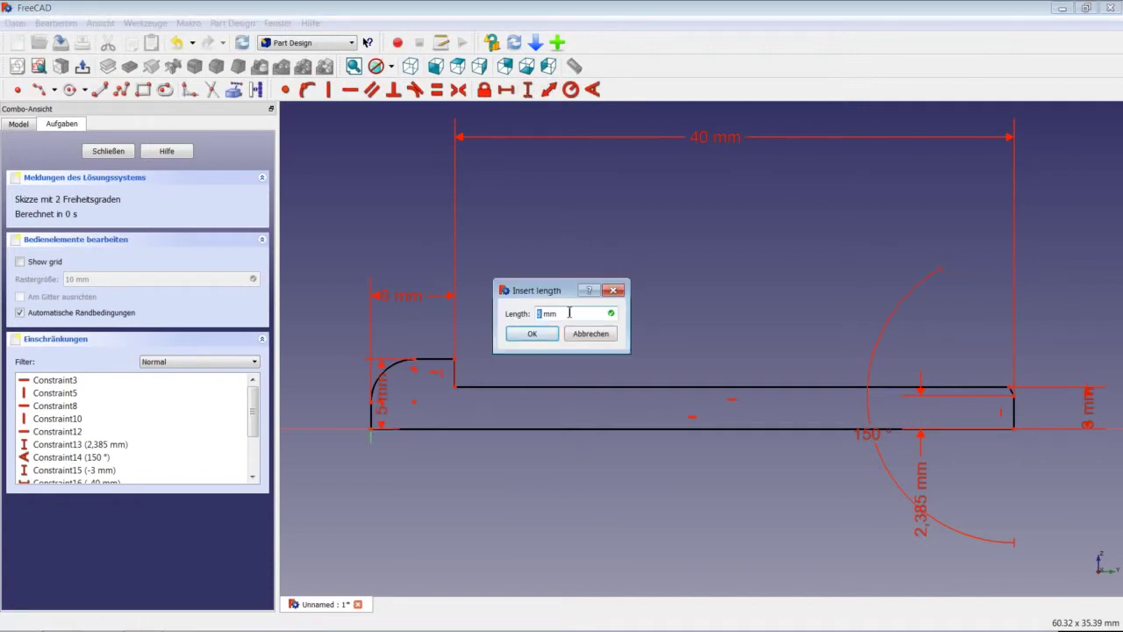
click(530, 334)
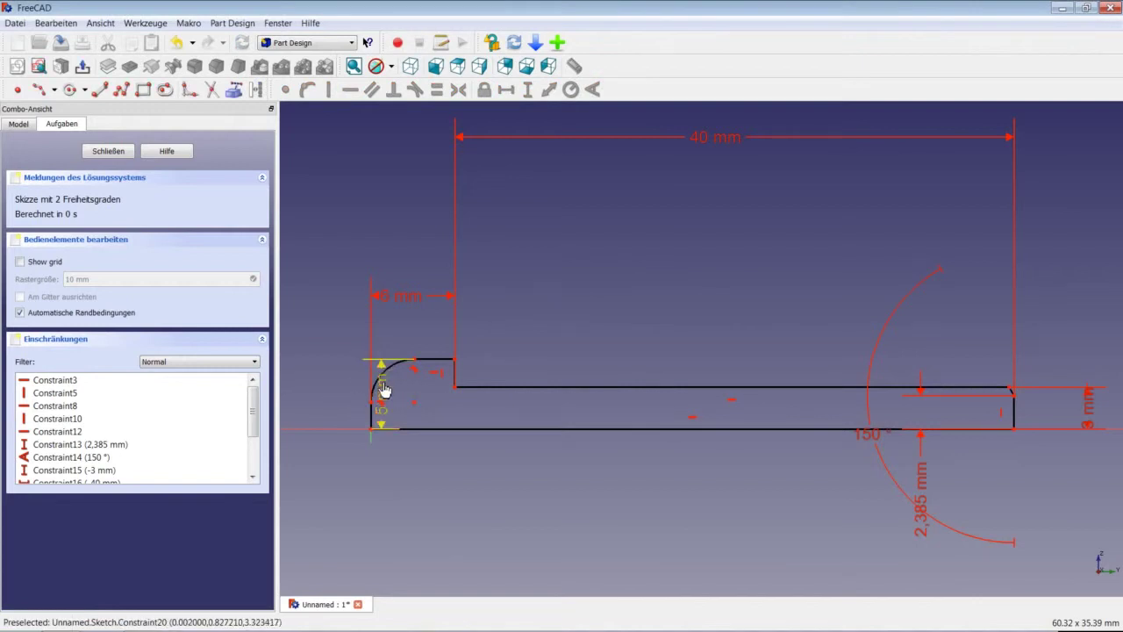
drag(384, 389, 322, 395)
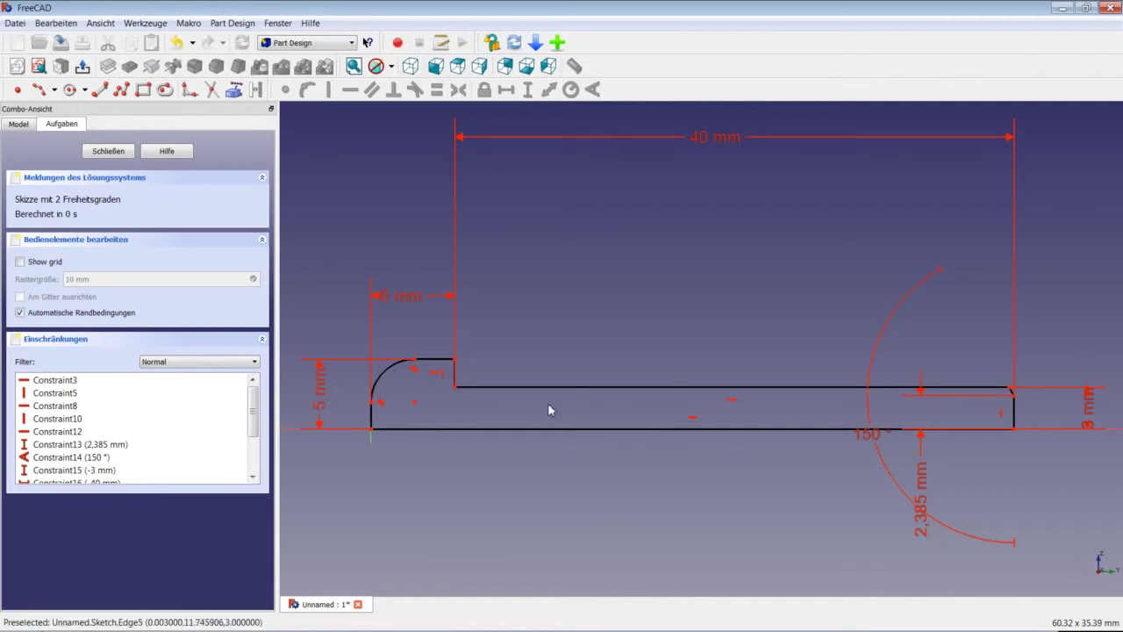
Step: Give the fillet arc a 0.6 mm radius constraint
click(381, 375)
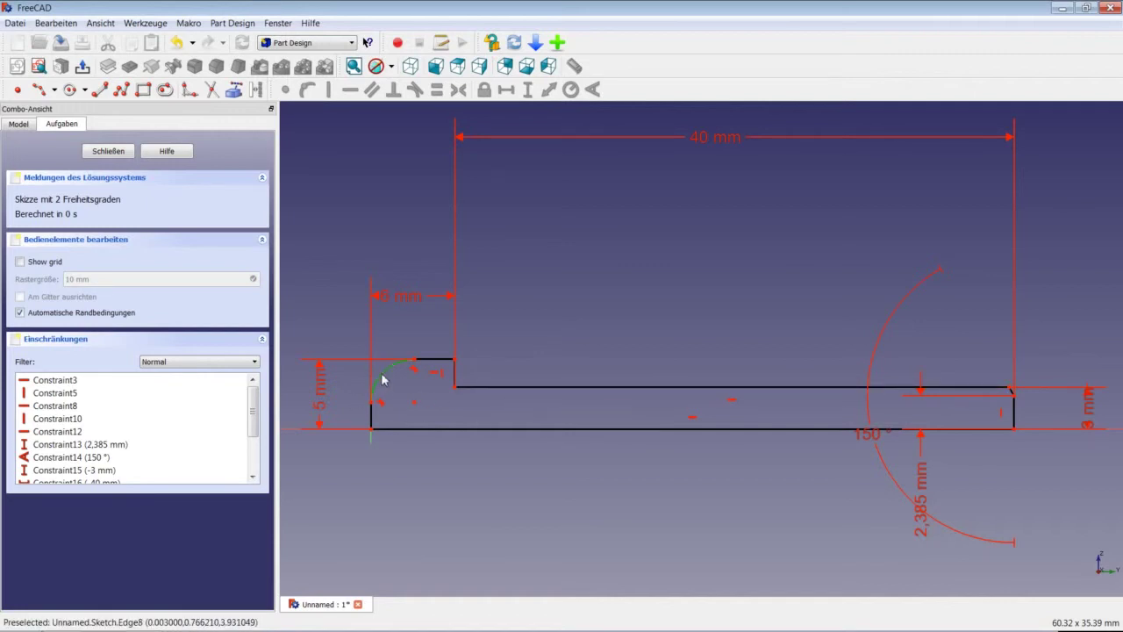
click(571, 88)
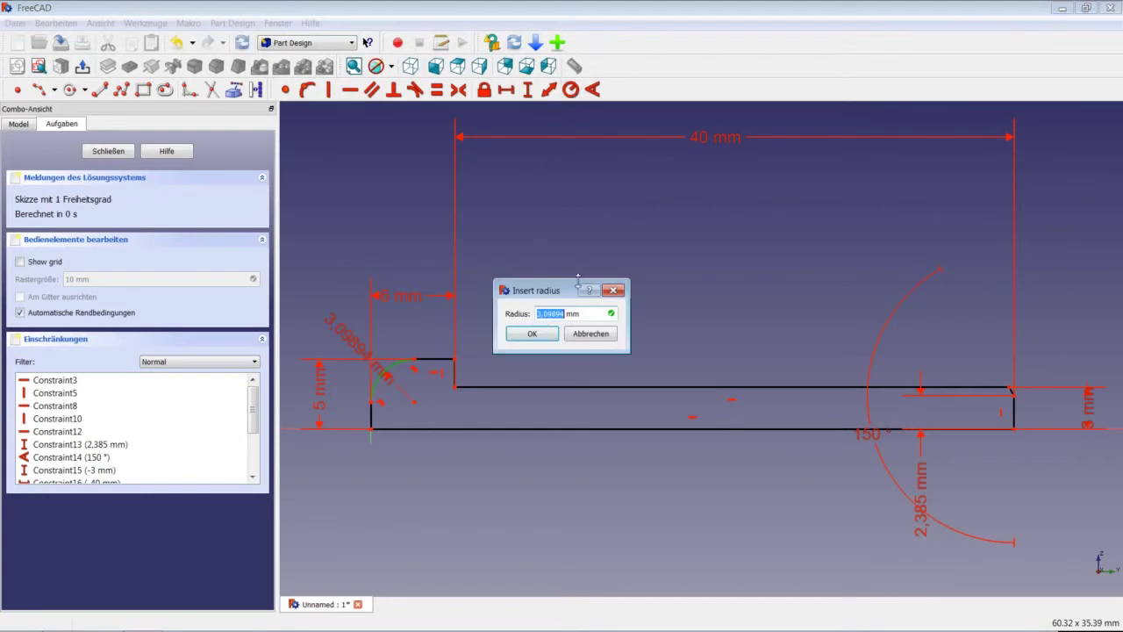
text(0,6)
key(Return)
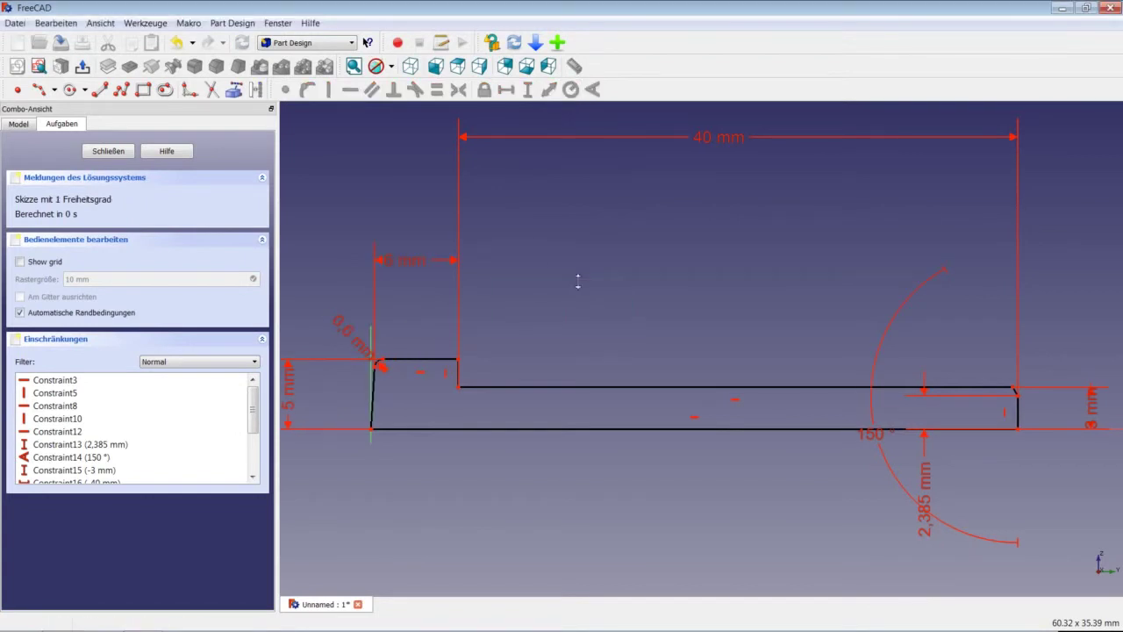
scroll(374, 374, up, 3)
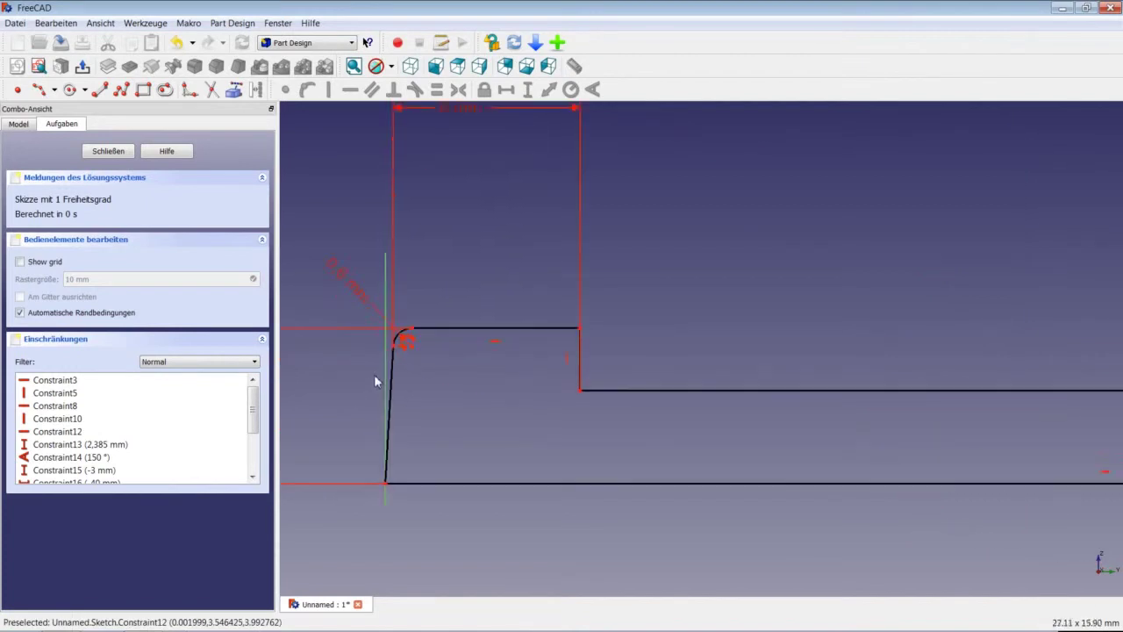
scroll(374, 374, up, 3)
Step: Constrain the slanted left line to be vertical
click(400, 381)
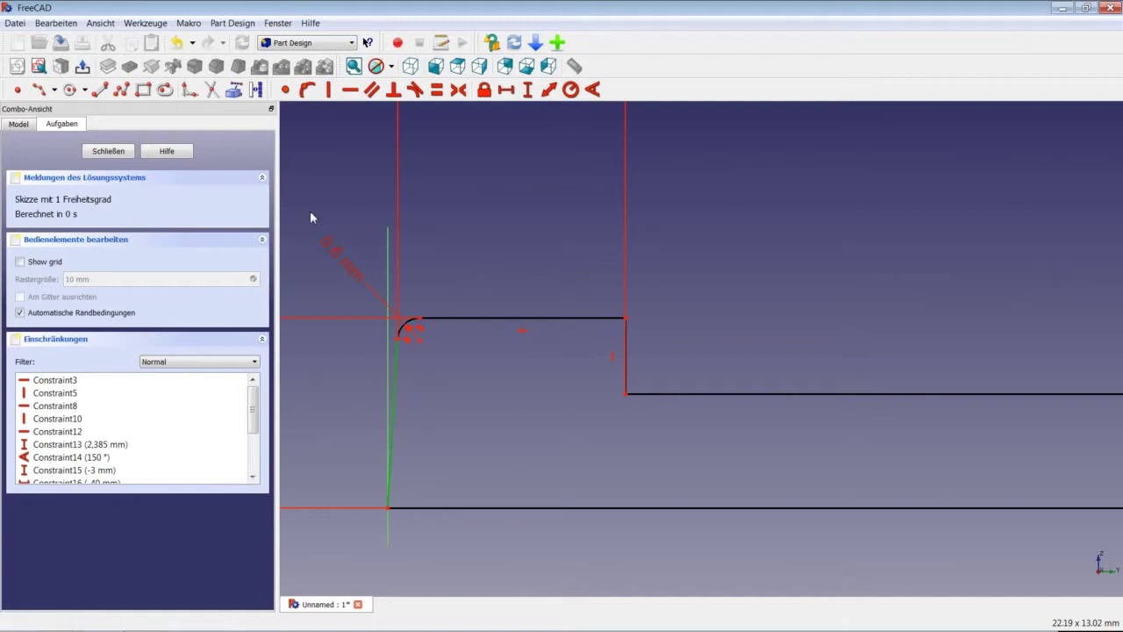
click(328, 90)
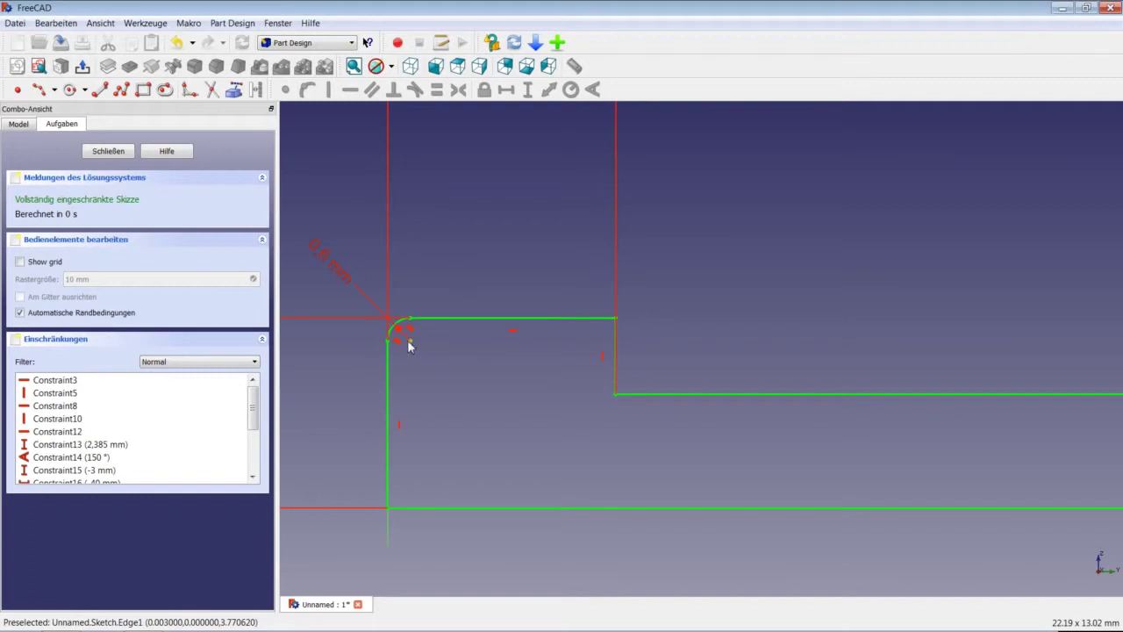
scroll(477, 365, down, 1)
scroll(477, 363, down, 1)
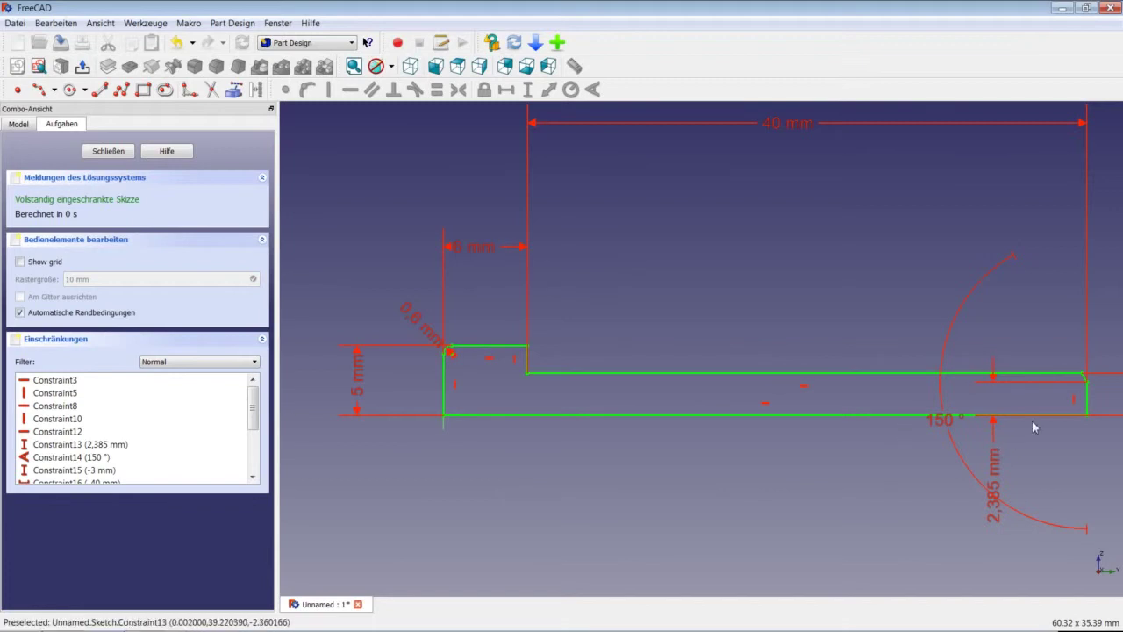
Step: Close the sketch and revolve it around the horizontal sketch axis into a solid
click(112, 151)
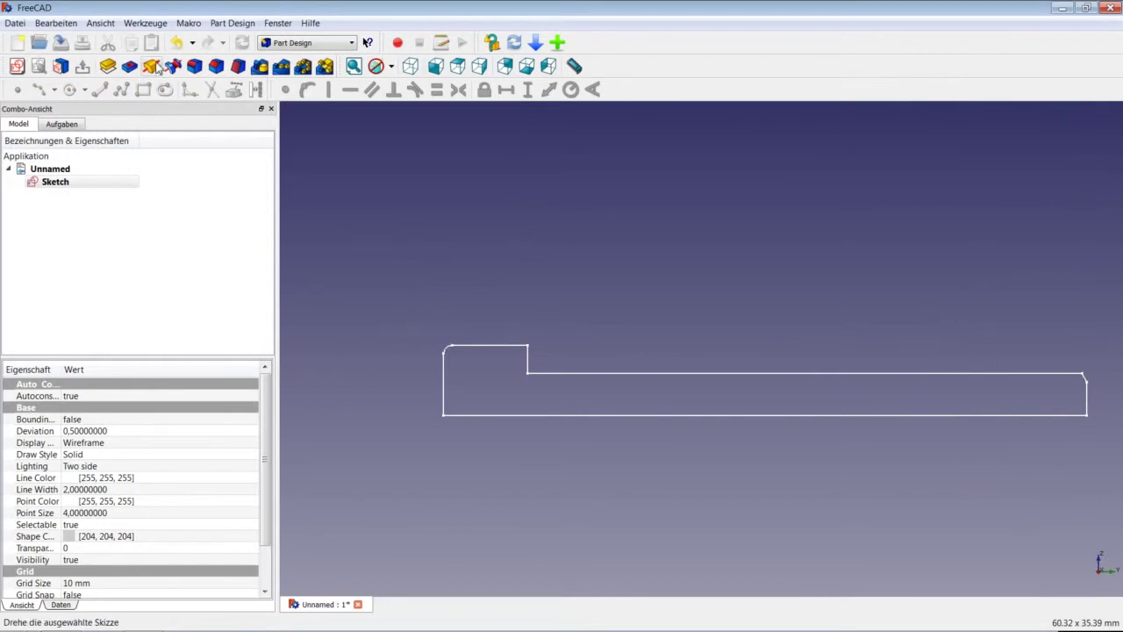
click(156, 68)
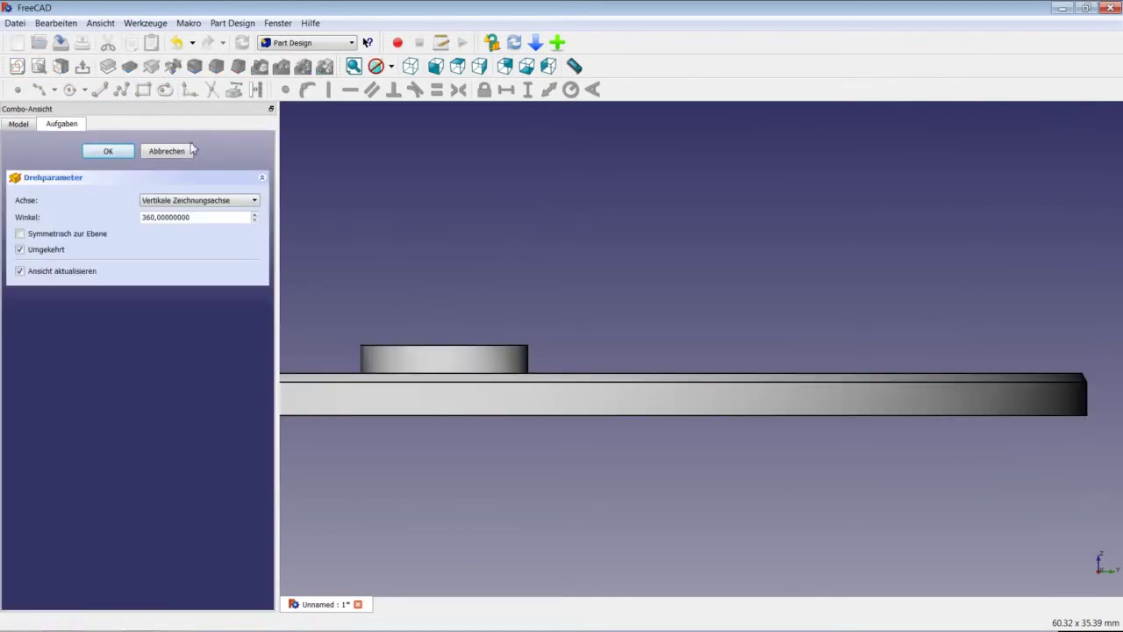
click(209, 201)
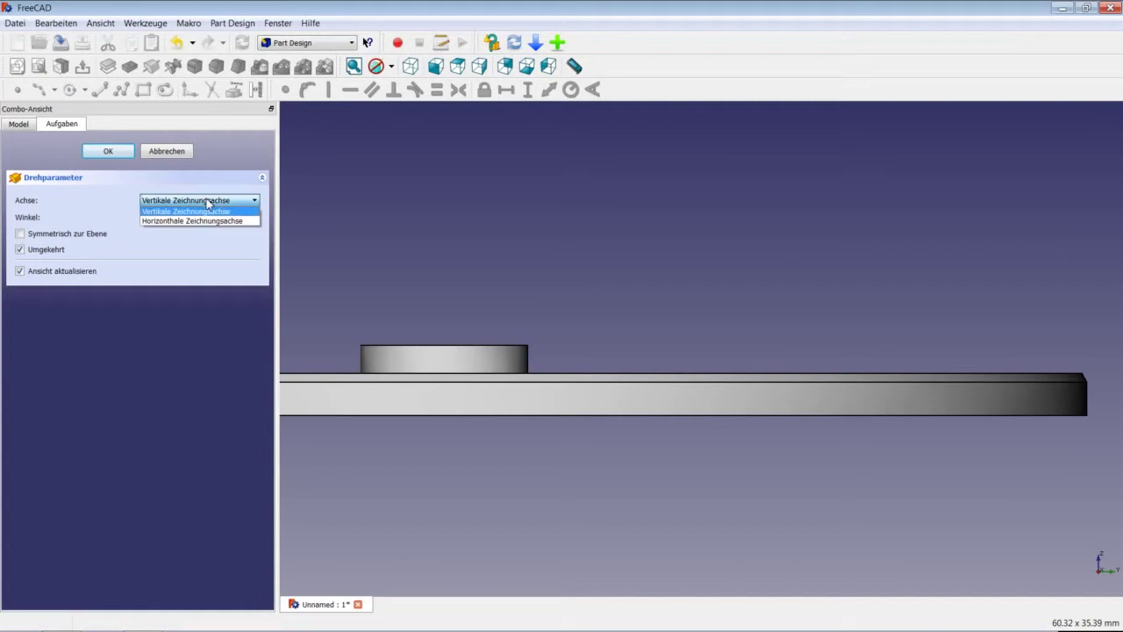
click(207, 221)
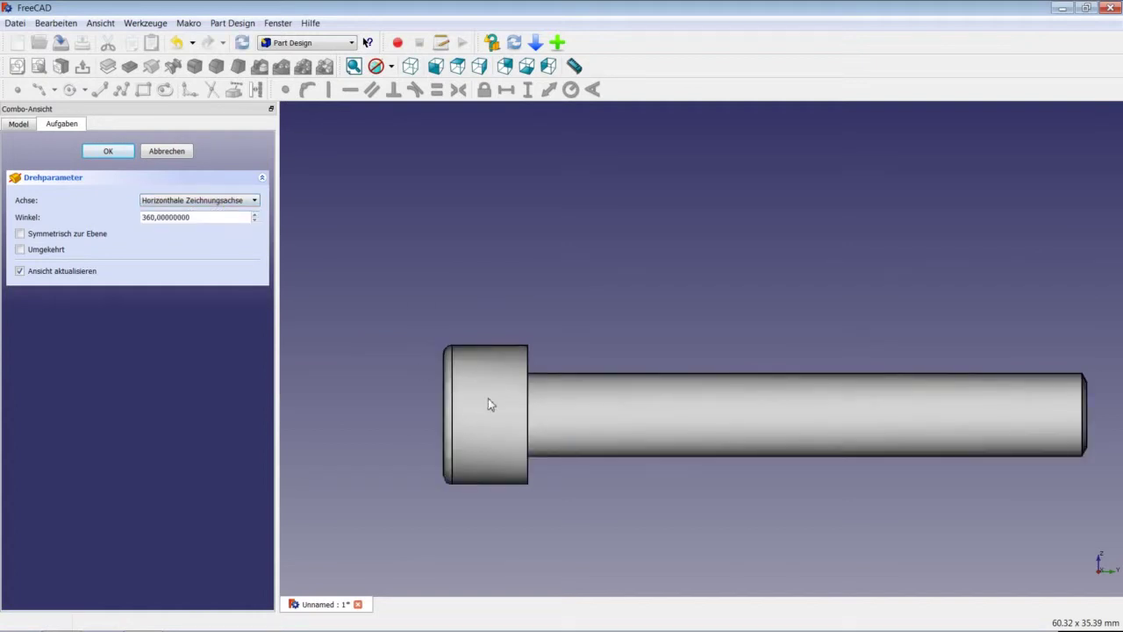
click(108, 151)
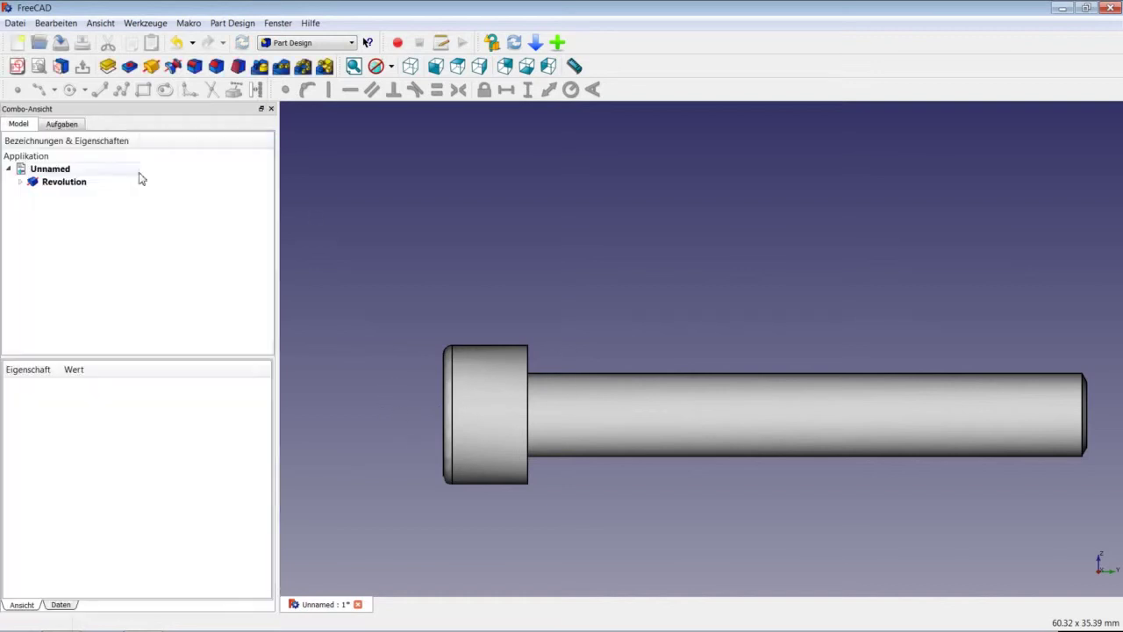
Step: Show the bolt isometric and fitted, save the document, and select the head's flat end face
click(410, 65)
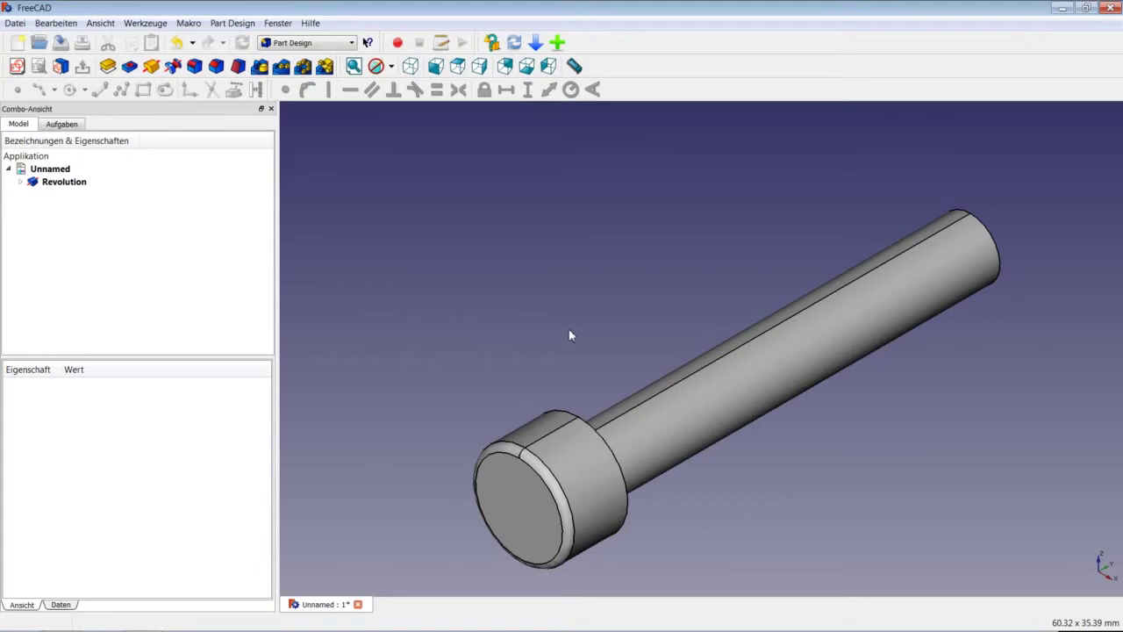
right_click(569, 335)
click(593, 339)
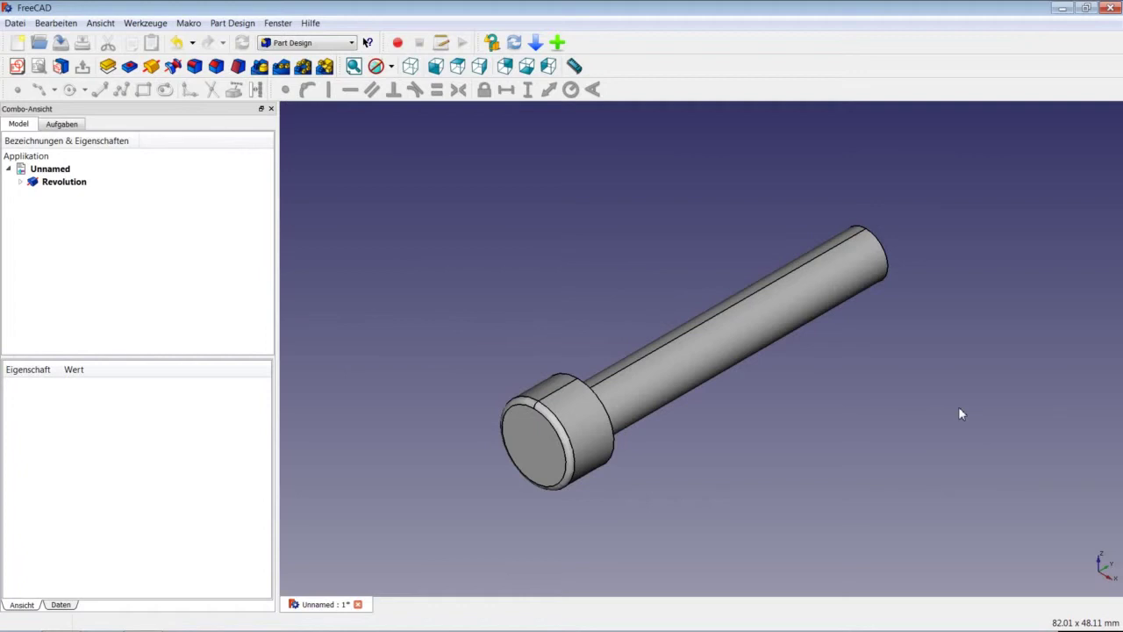
key(ctrl+s)
click(535, 449)
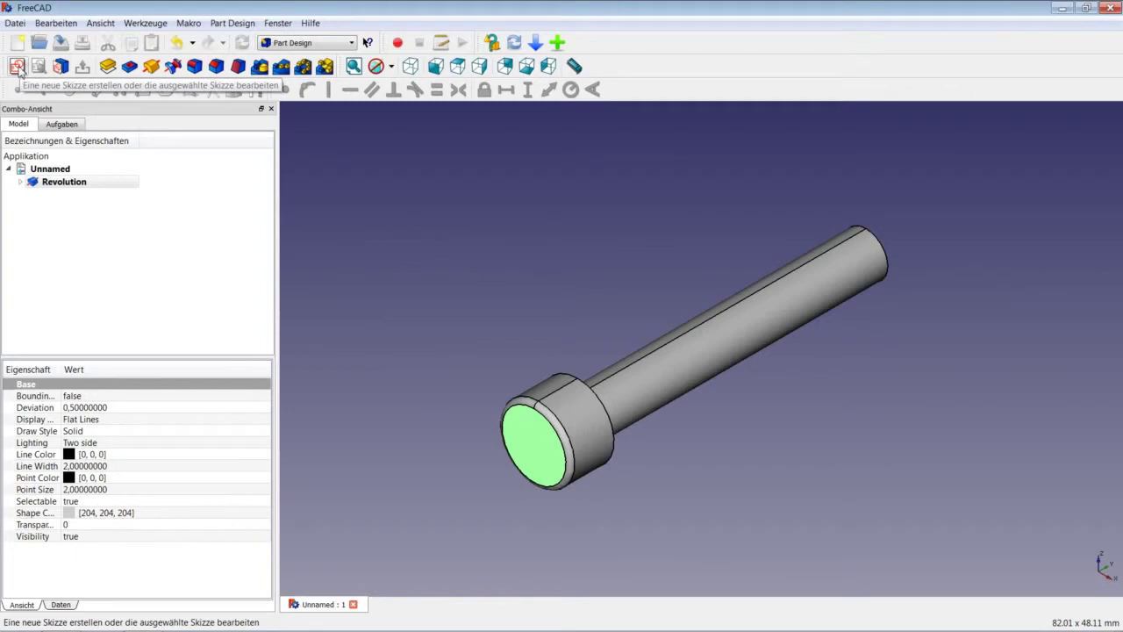
Step: Create a new sketch on the head's end face
click(17, 67)
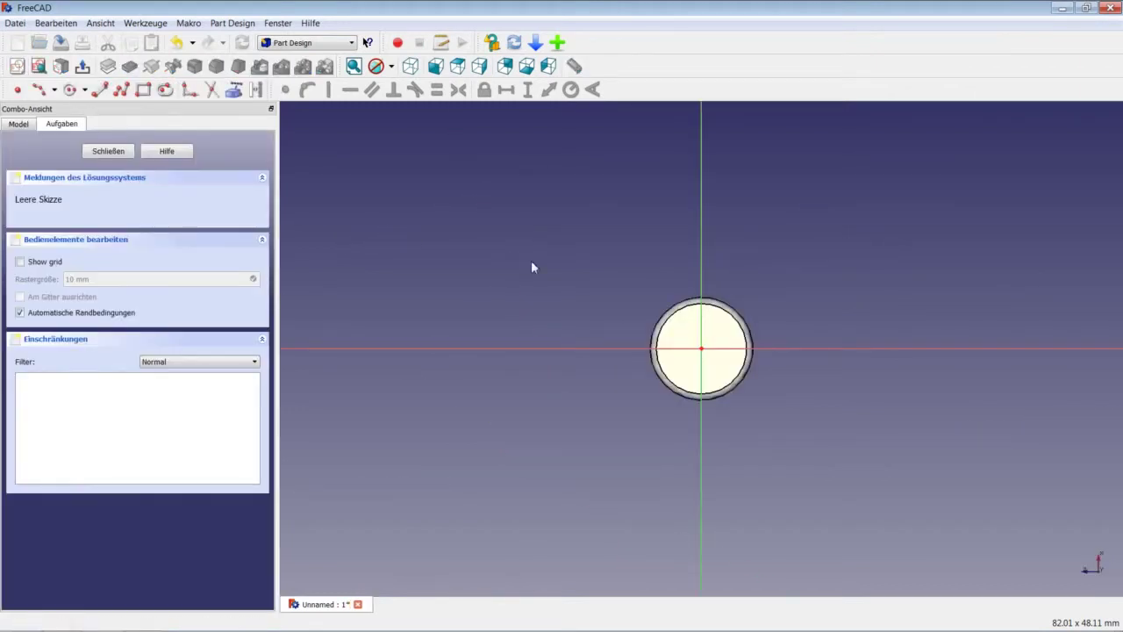
scroll(714, 336, up, 2)
scroll(714, 337, up, 3)
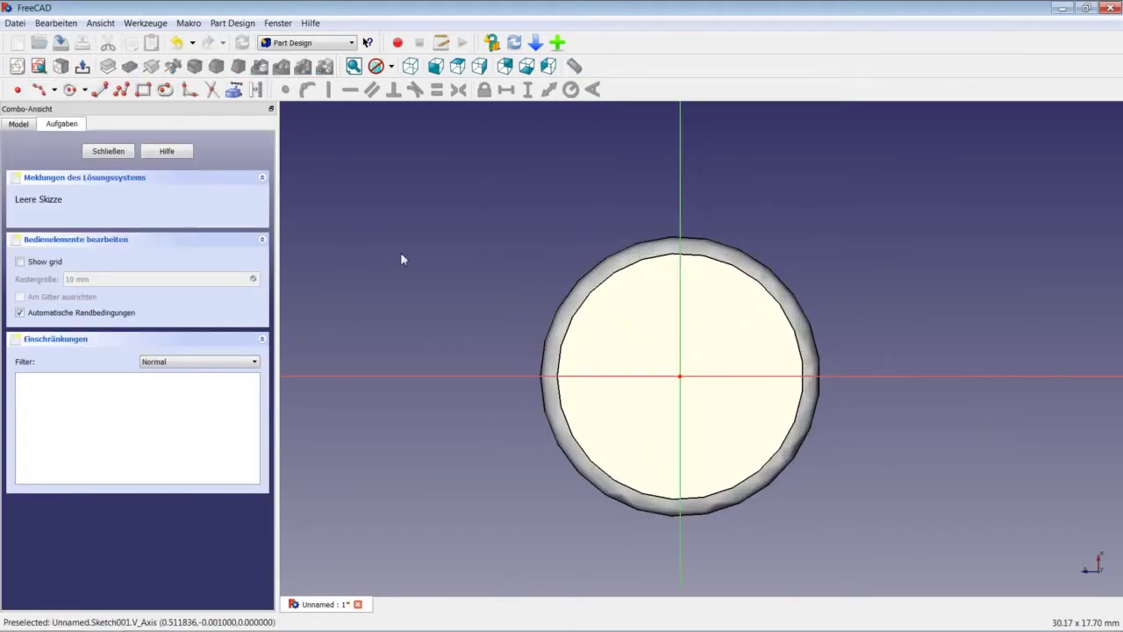
Step: Draw a closed six-point polyline around the centre, top and bottom corners on the vertical axis
click(122, 90)
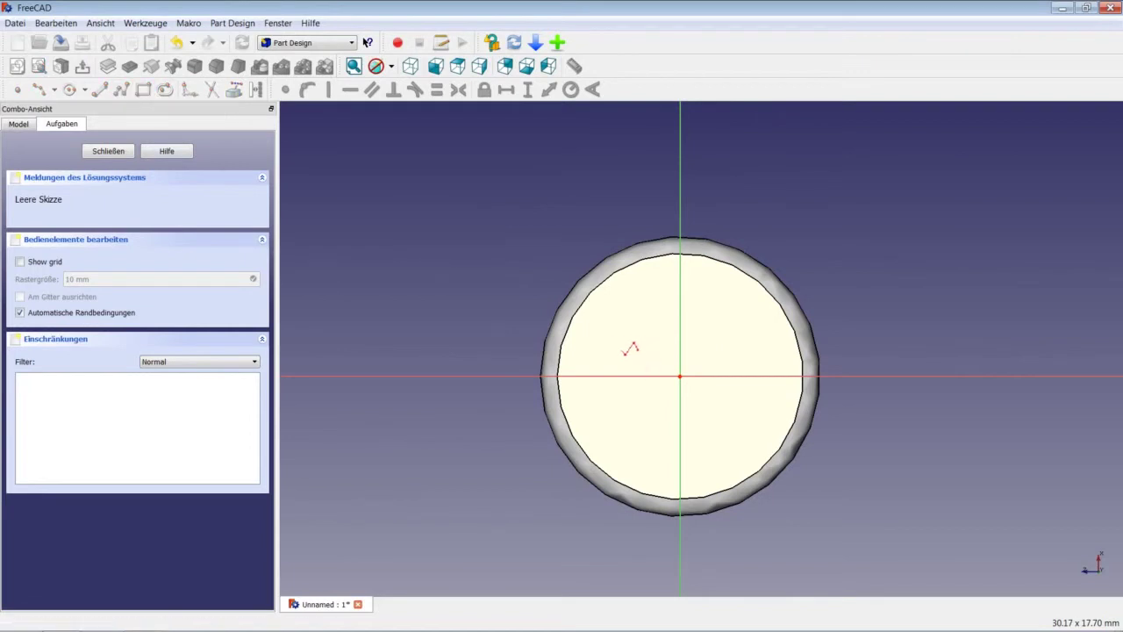
click(620, 341)
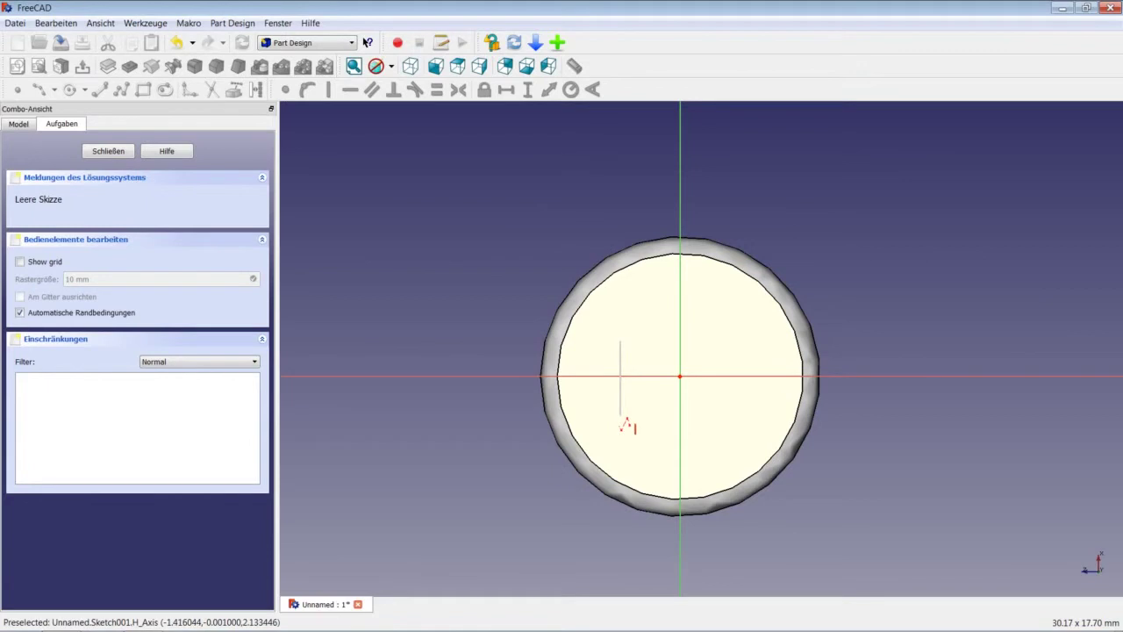
click(621, 416)
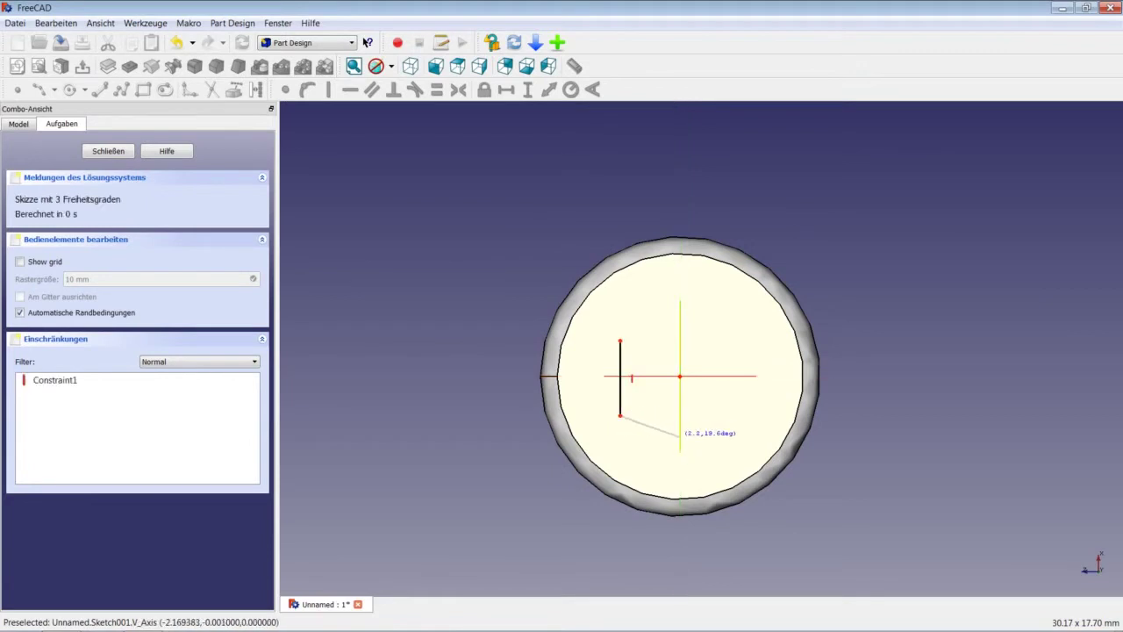
click(680, 434)
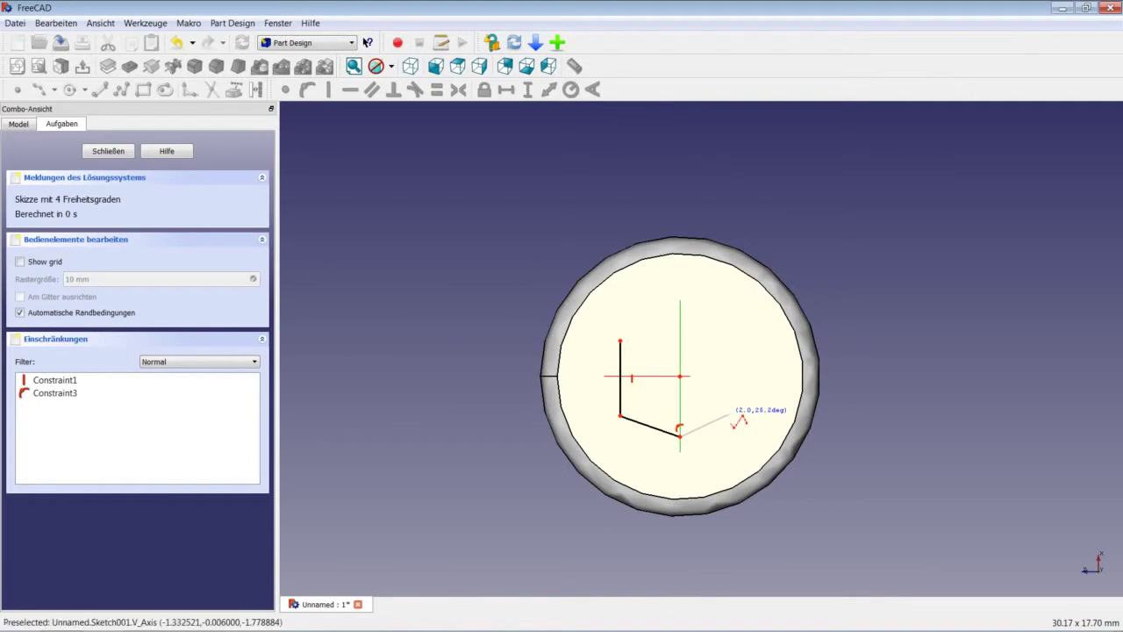
click(730, 413)
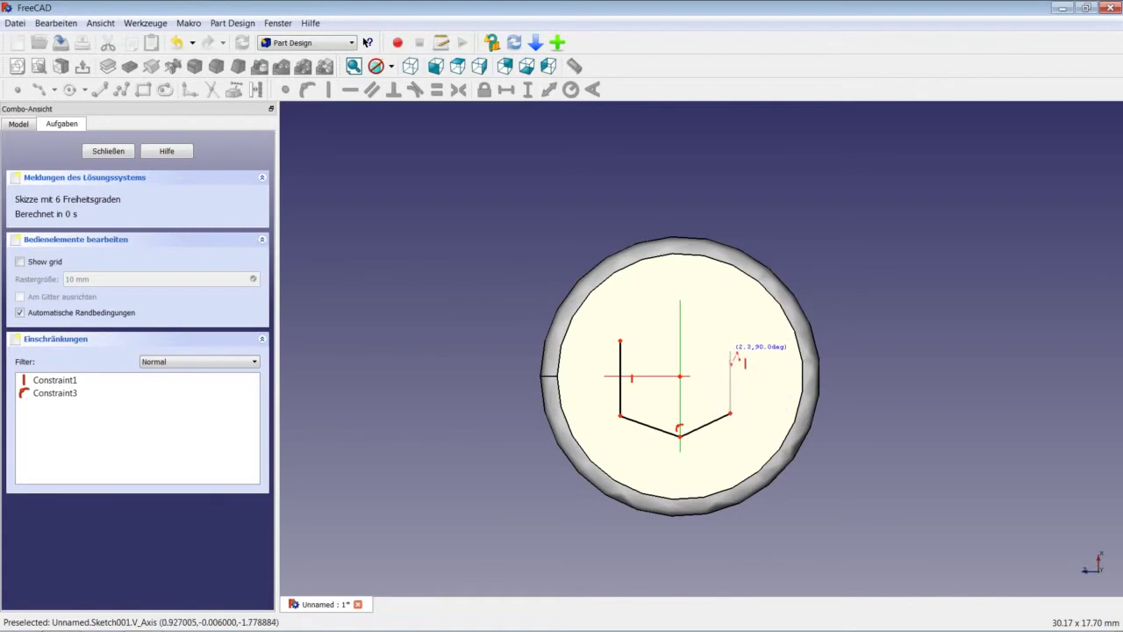
click(731, 352)
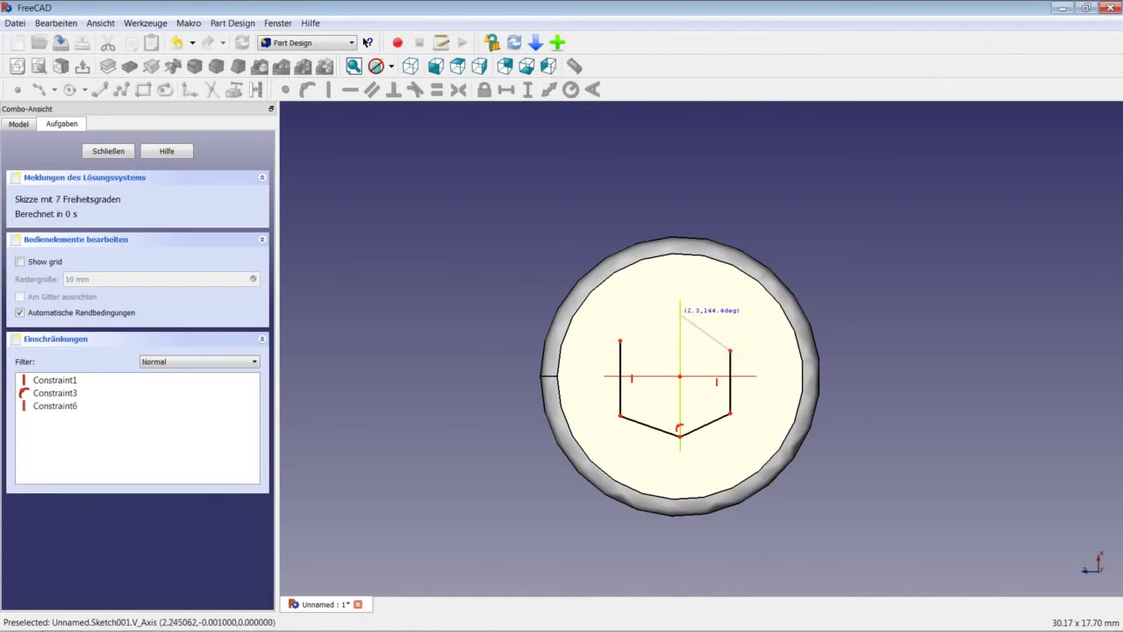
click(681, 312)
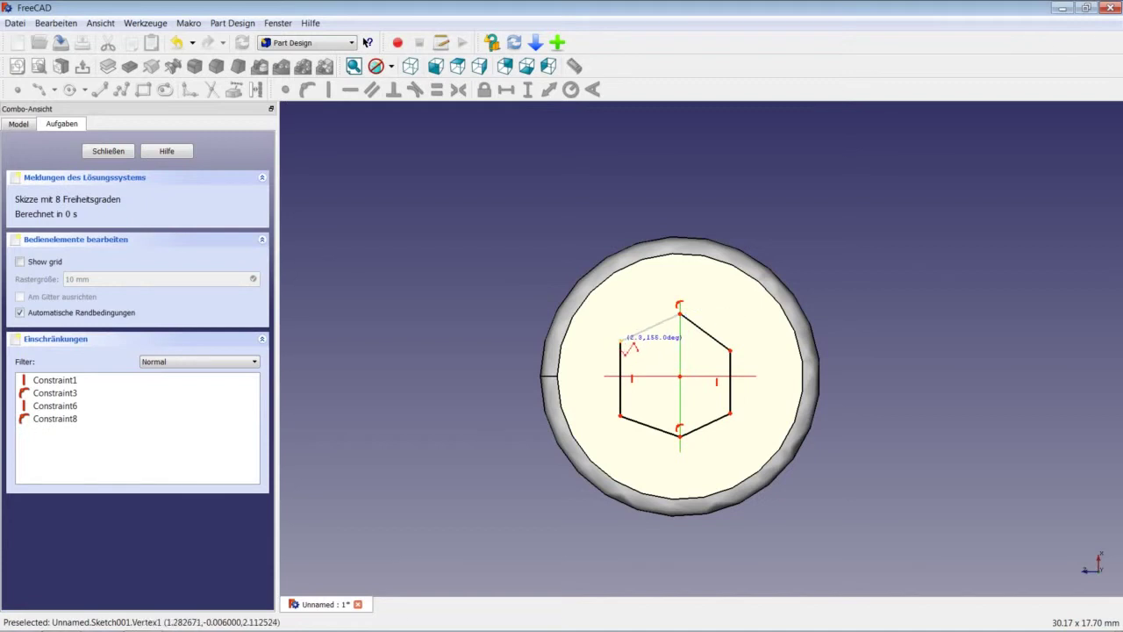
click(621, 342)
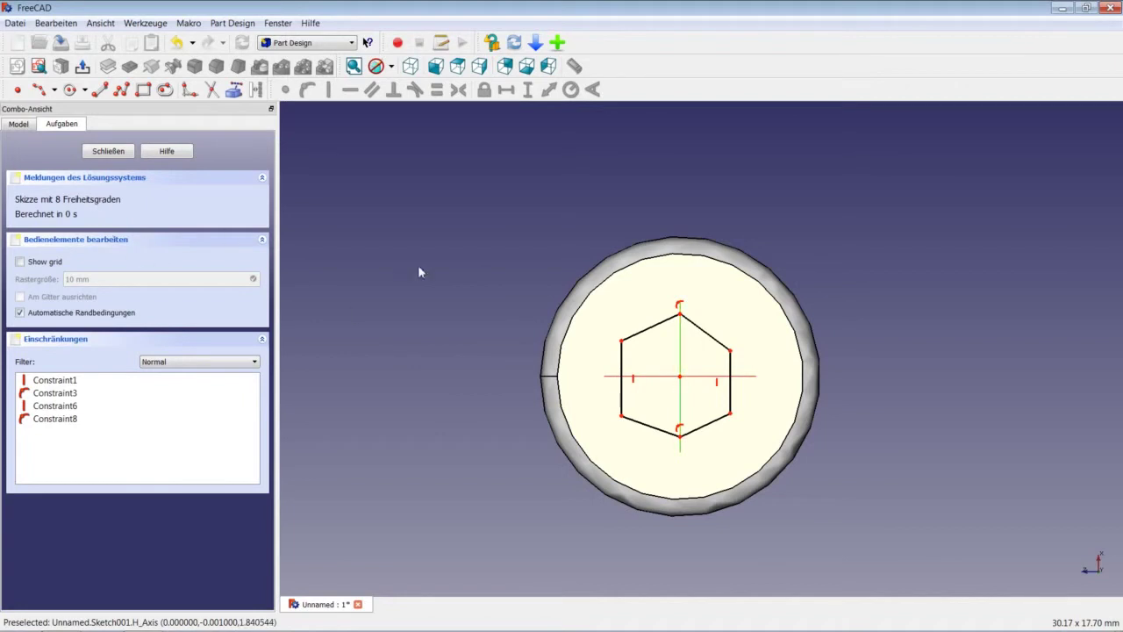
Step: Apply an Equal constraint to all six hexagon edges
click(729, 373)
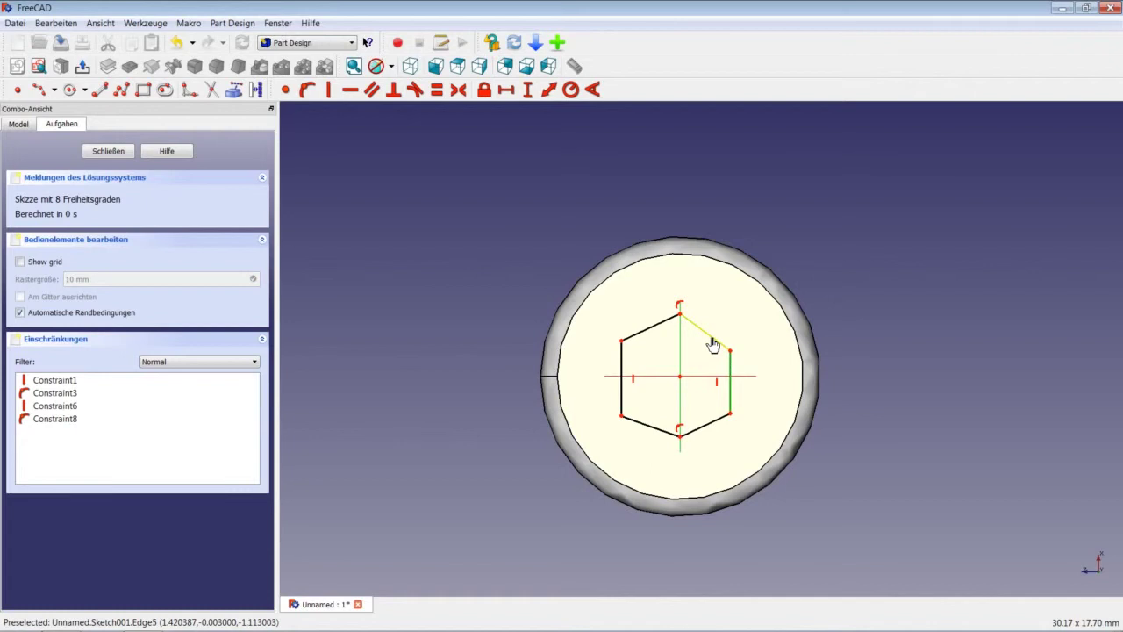
click(712, 339)
click(649, 328)
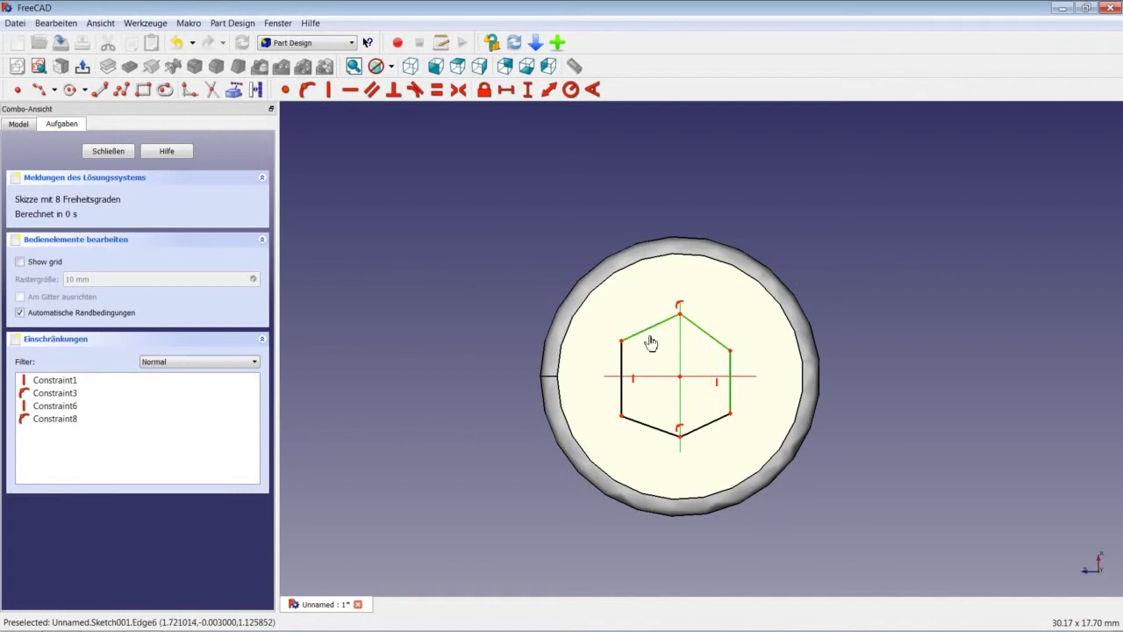
click(622, 373)
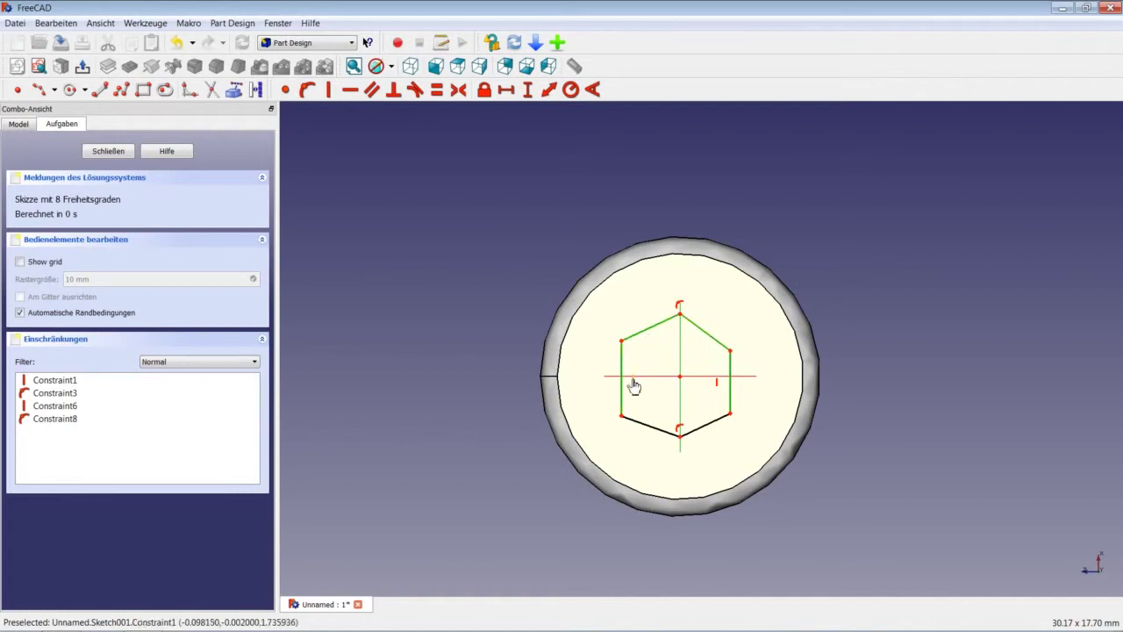
click(643, 426)
click(712, 425)
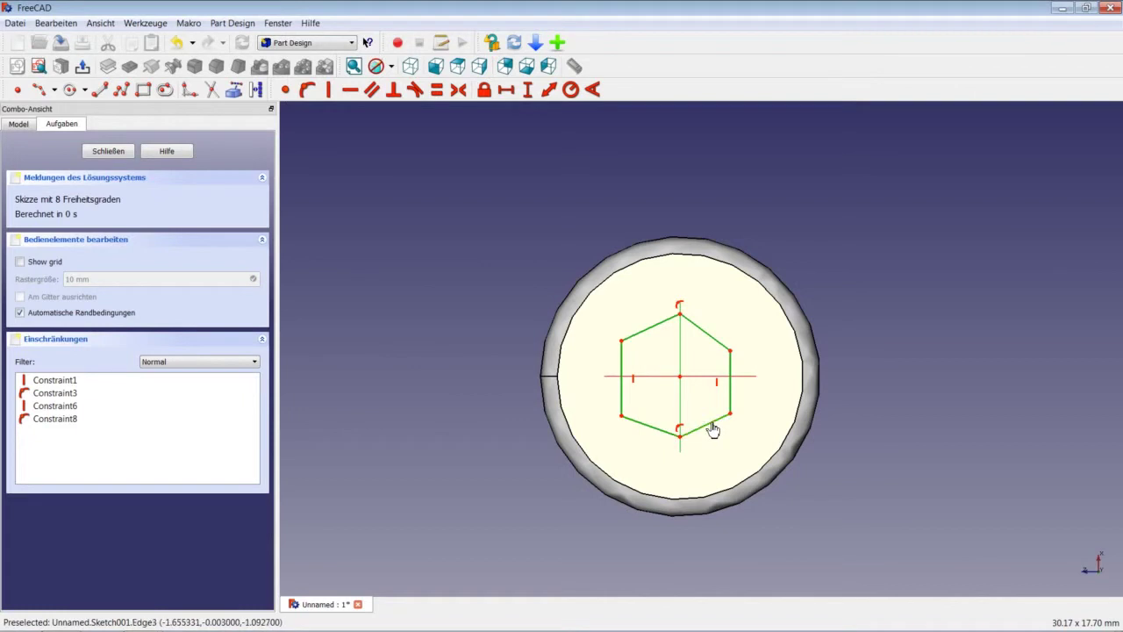
click(436, 89)
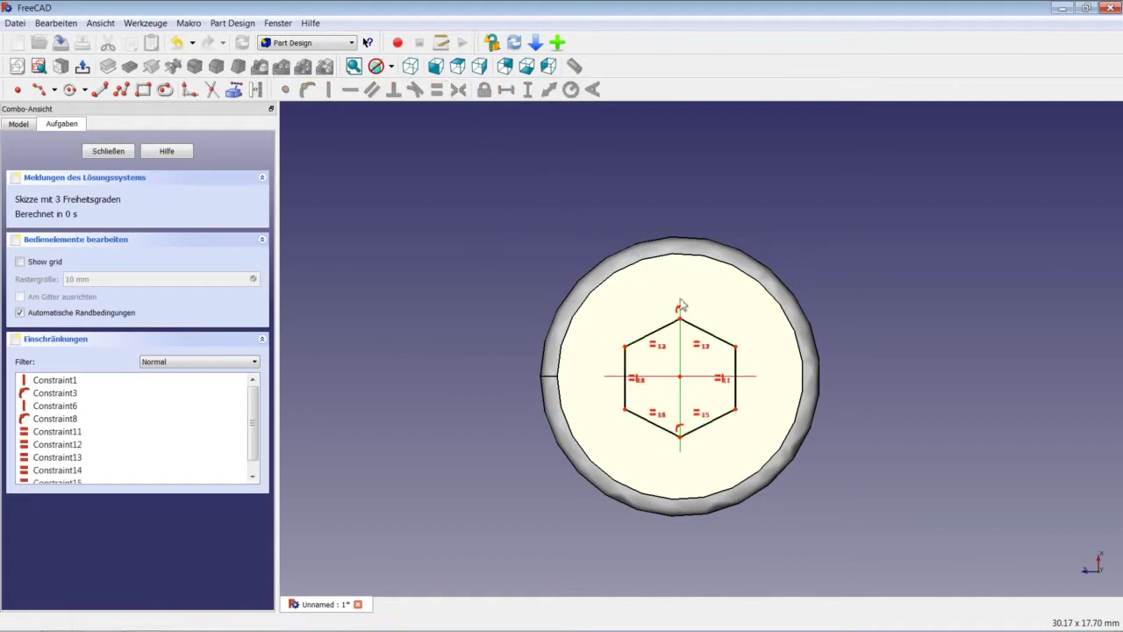
Step: Constrain the right and upper-right hexagon edges to 120°, moving the angle label to the upper right
click(736, 367)
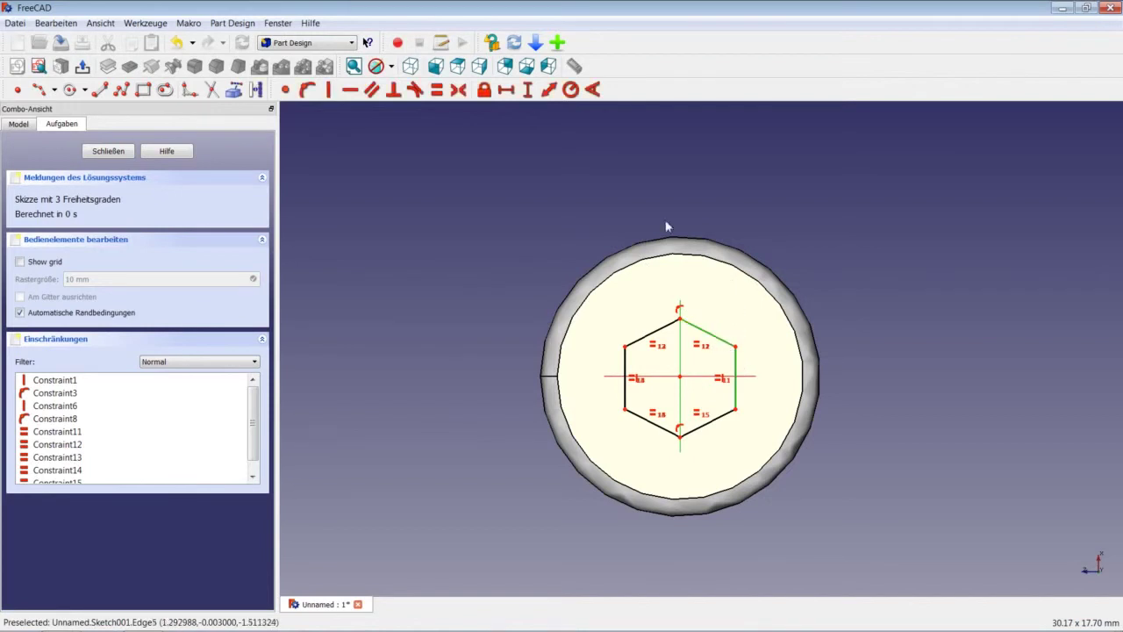
click(592, 89)
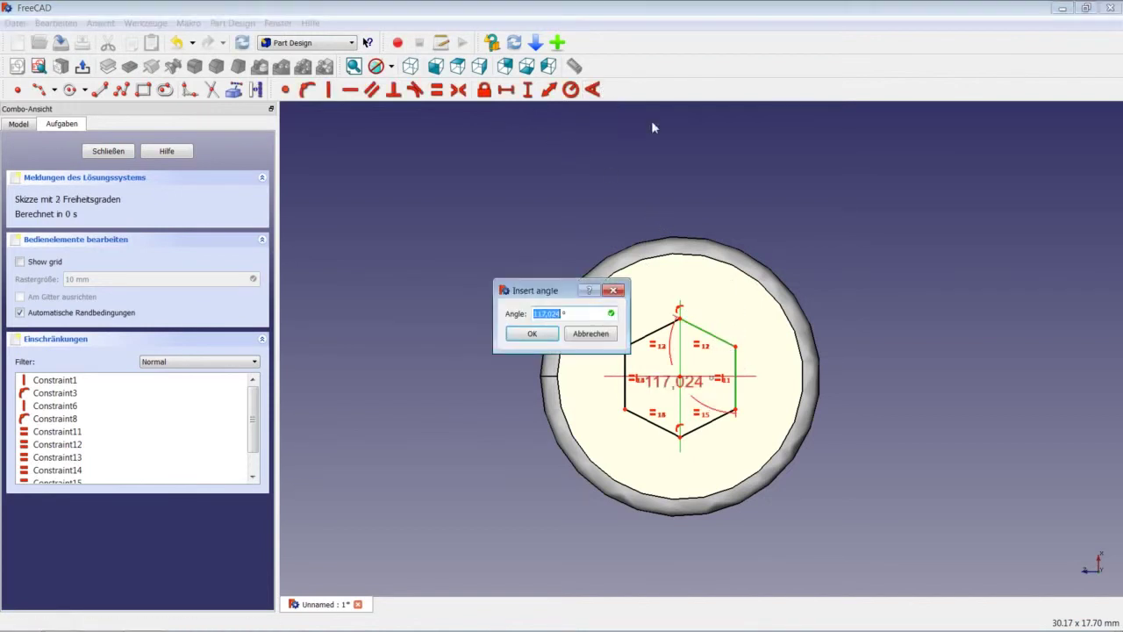
text(120)
key(Return)
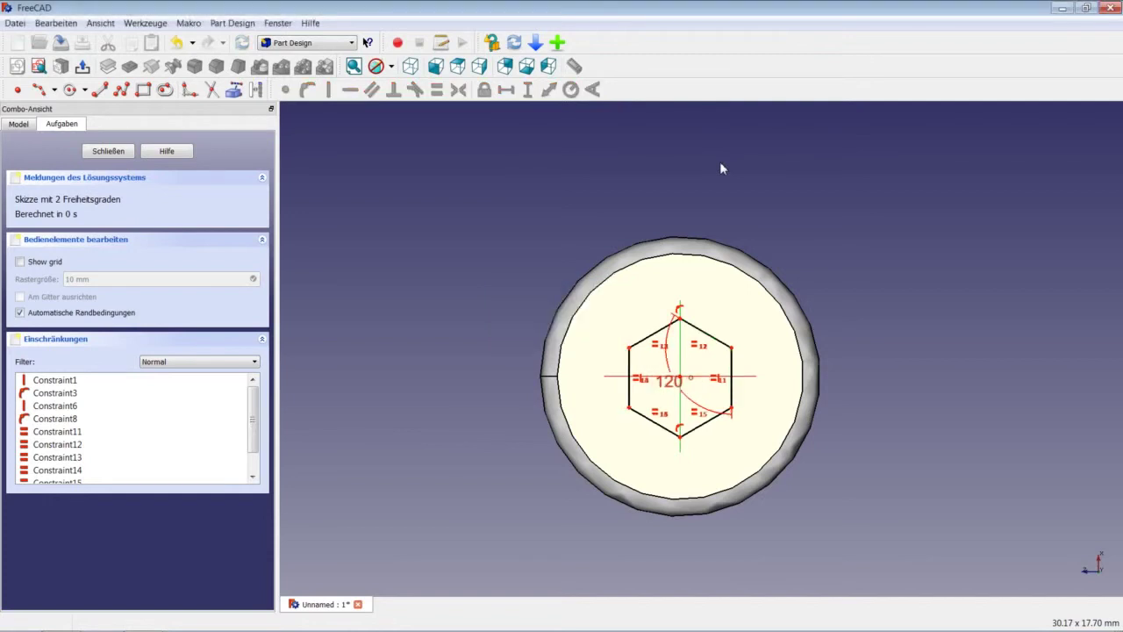
scroll(679, 351, up, 2)
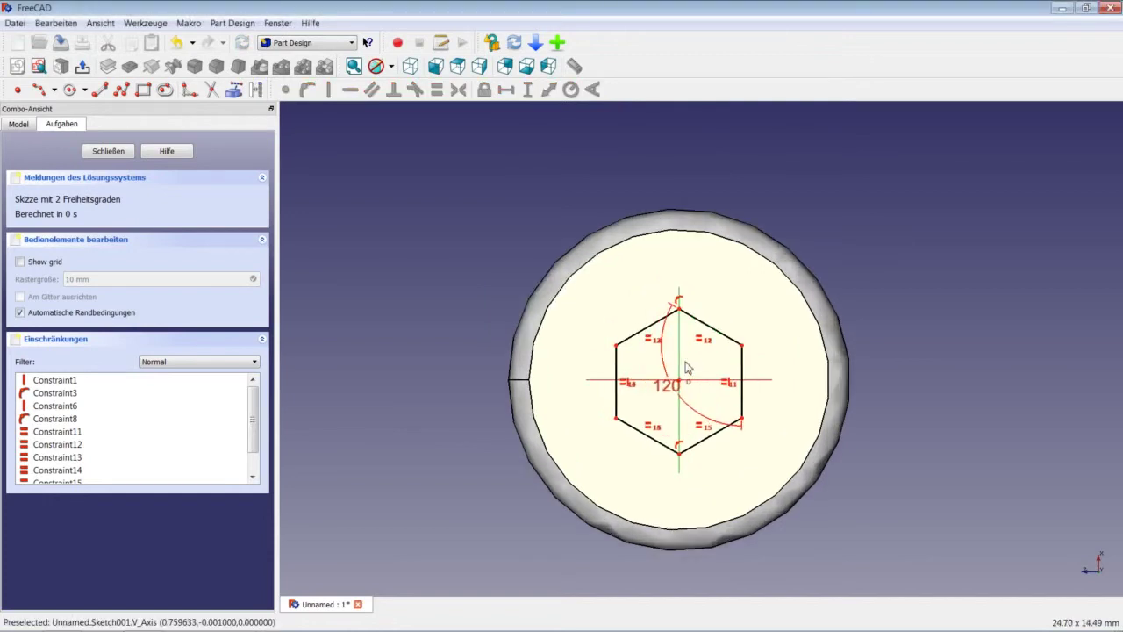
scroll(685, 360, up, 3)
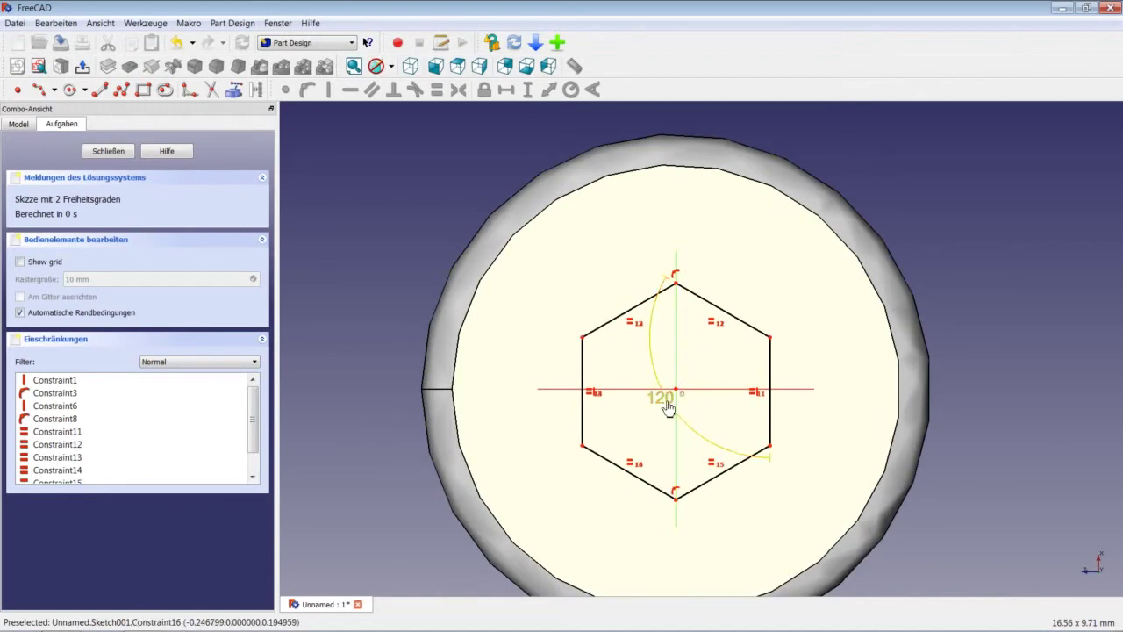
drag(673, 411, 735, 373)
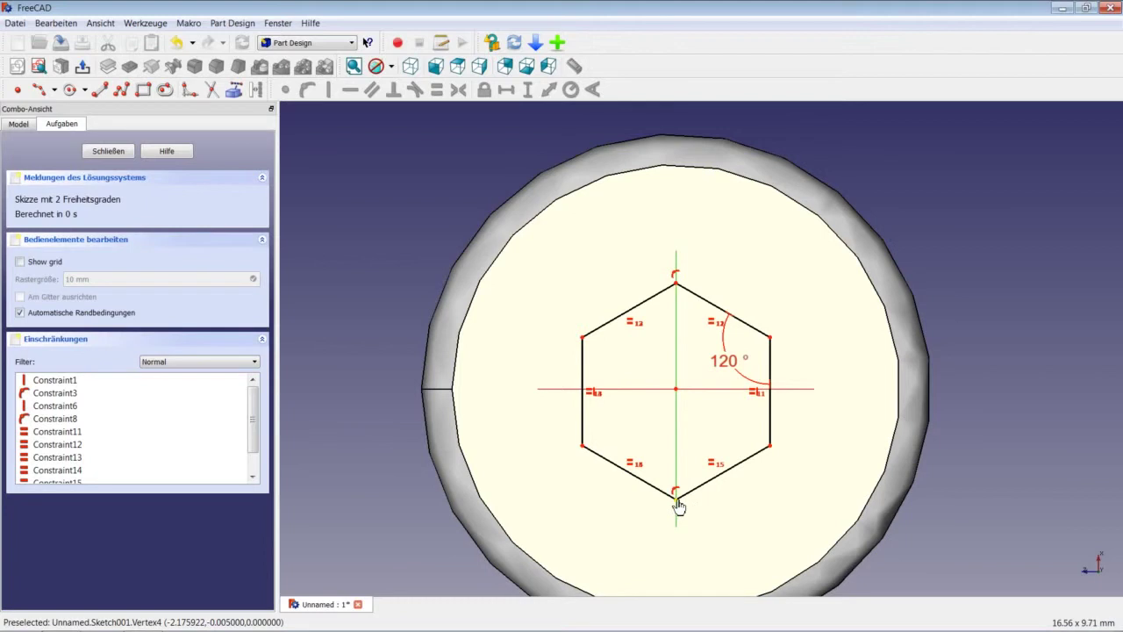
Step: Make the hexagon's bottom and top corners symmetric about the horizontal axis, leaving 1 degree of freedom
click(677, 499)
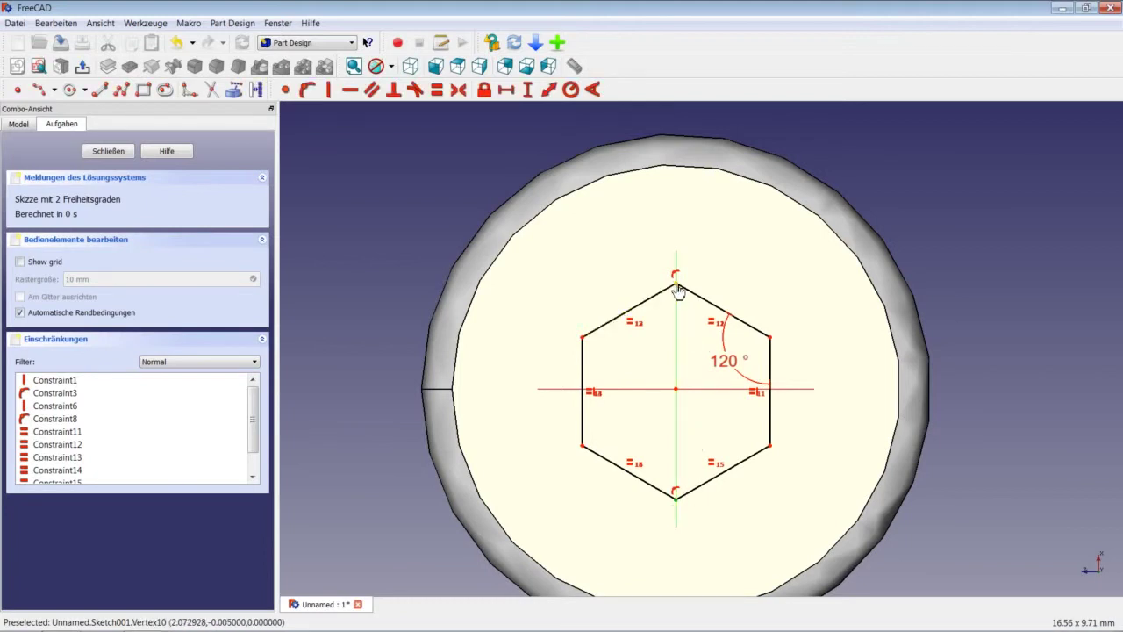
click(676, 285)
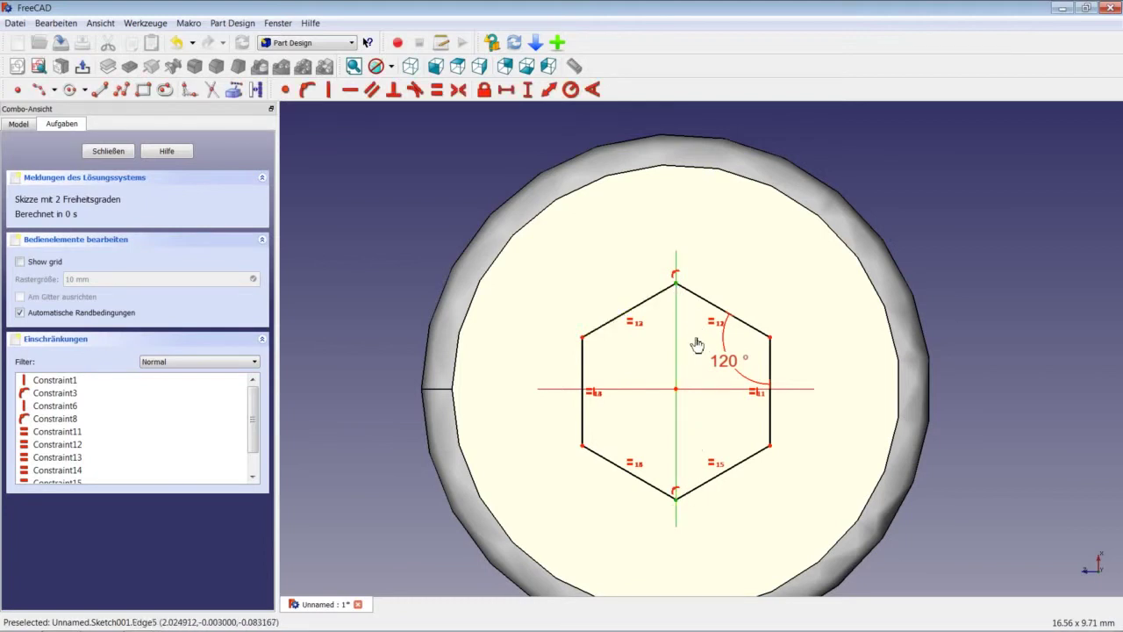
click(701, 390)
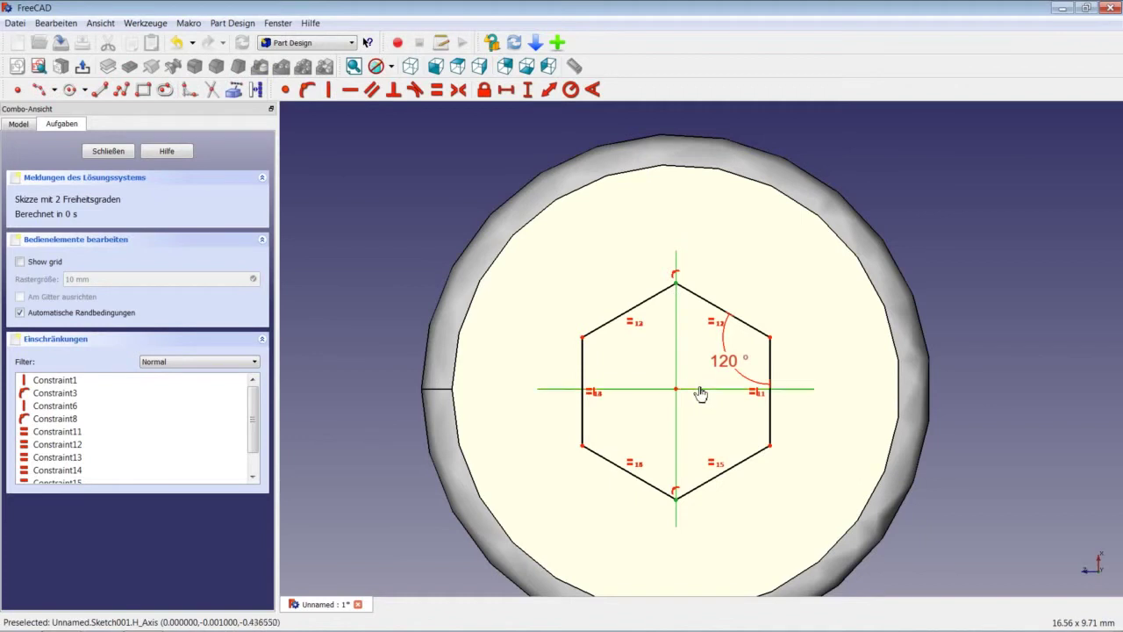
click(458, 90)
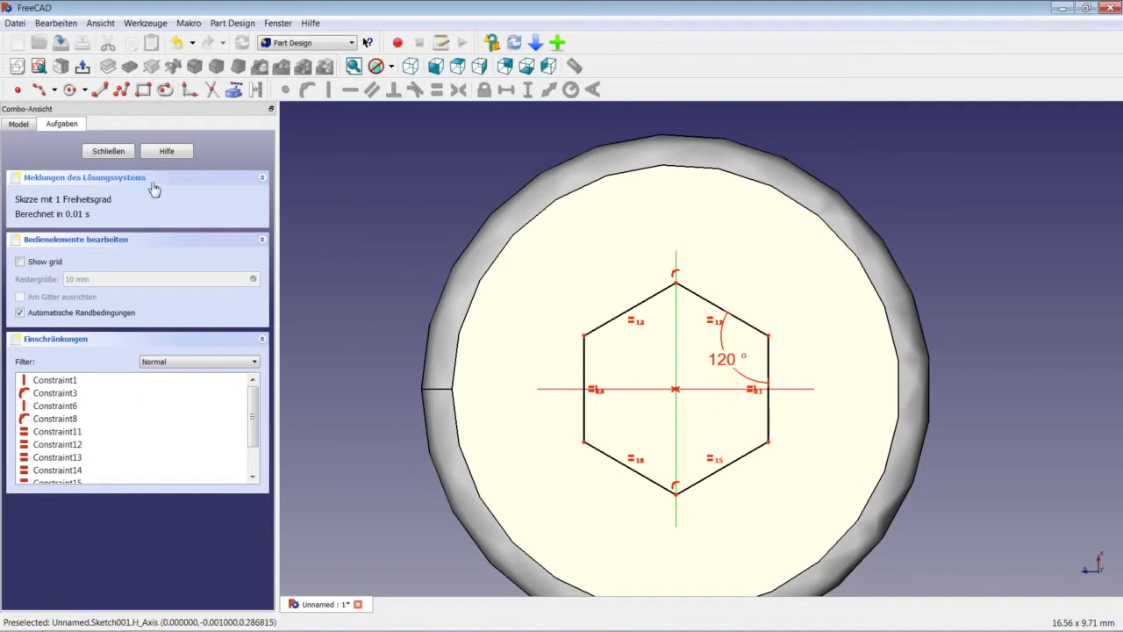
Step: Dimension the hexagon's upper corners 5 mm apart horizontally and close the sketch
click(585, 335)
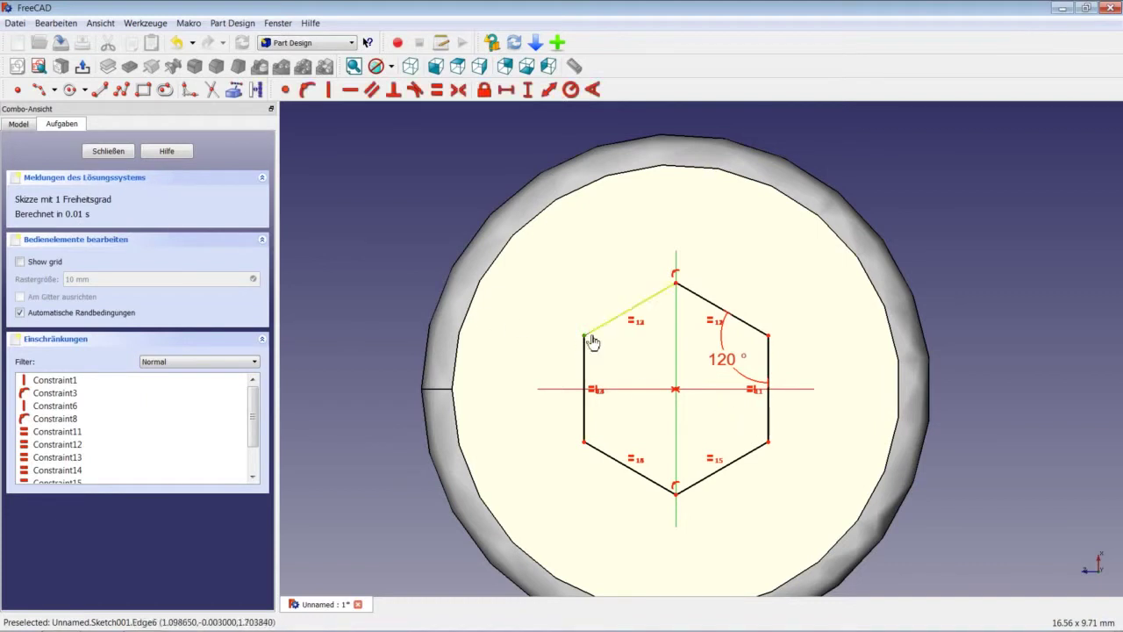
click(769, 335)
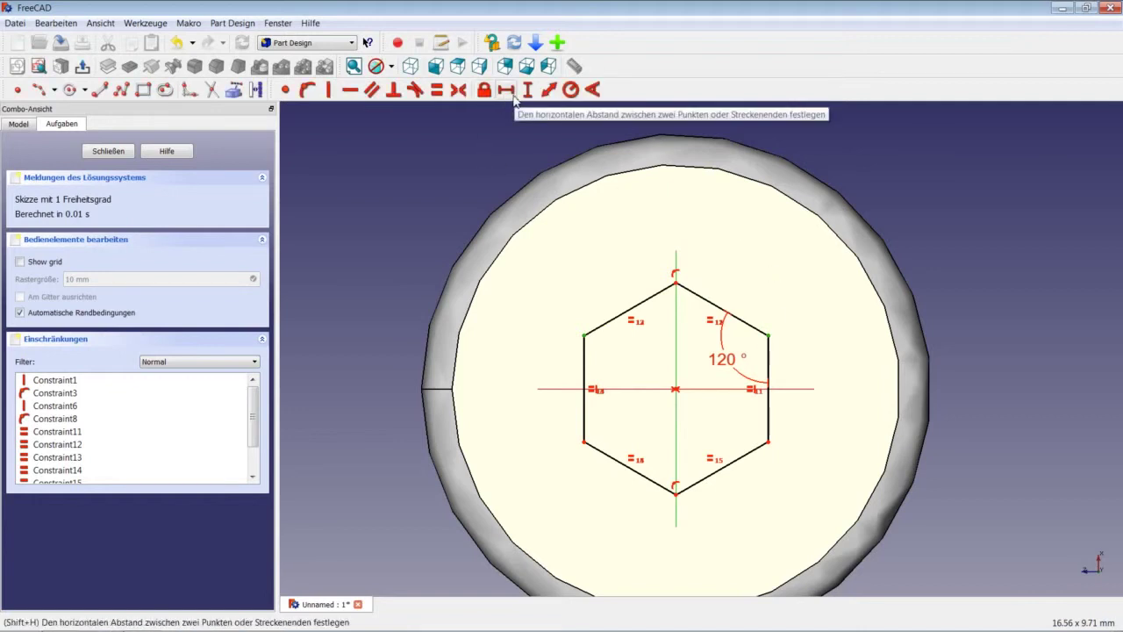
click(509, 93)
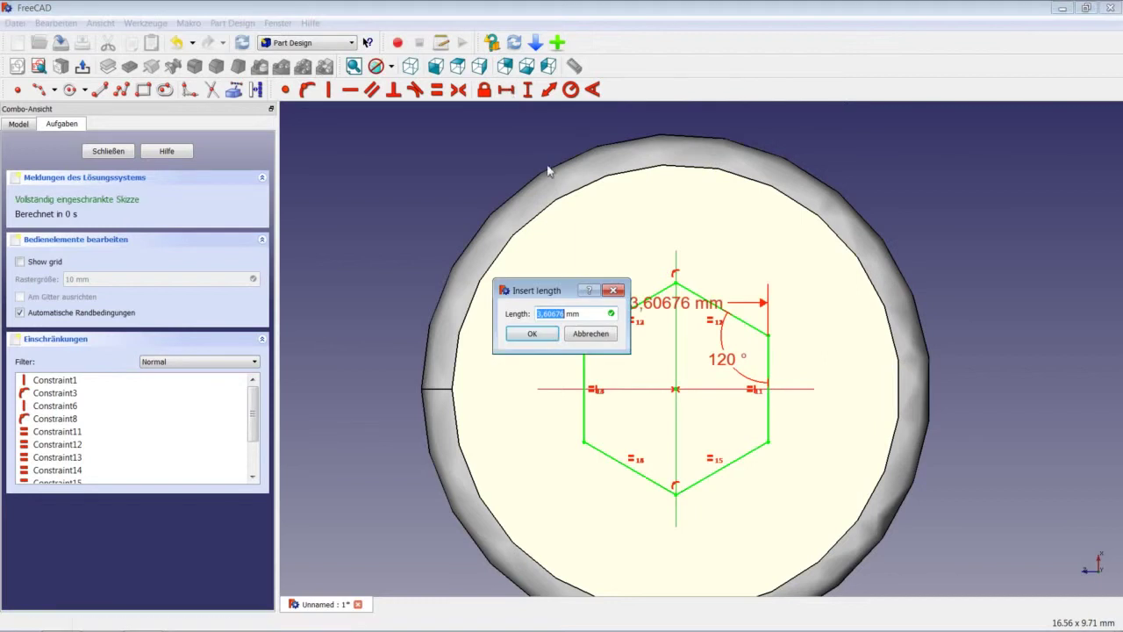
text(5)
key(Return)
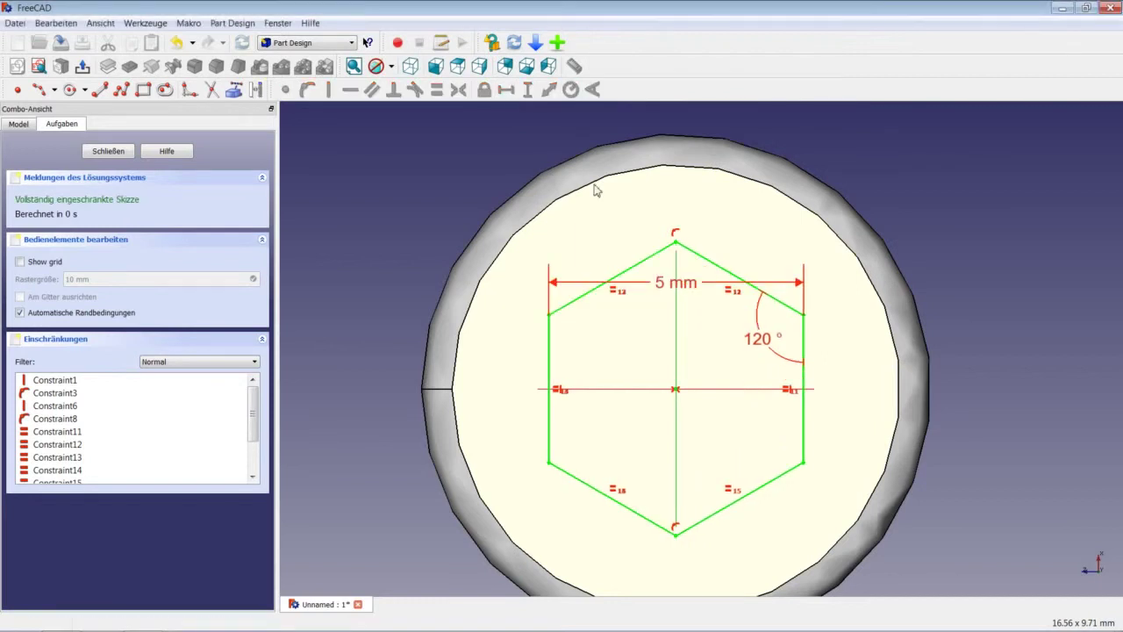
click(108, 151)
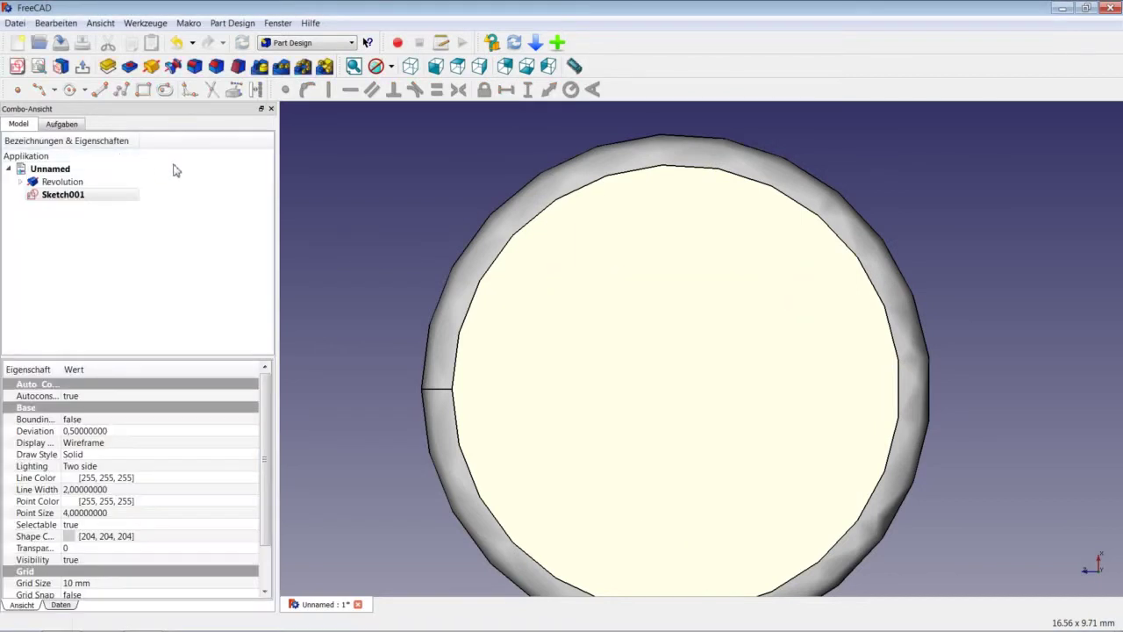
Step: Pocket the hexagon sketch into the bolt head and view it axonometrically
click(130, 67)
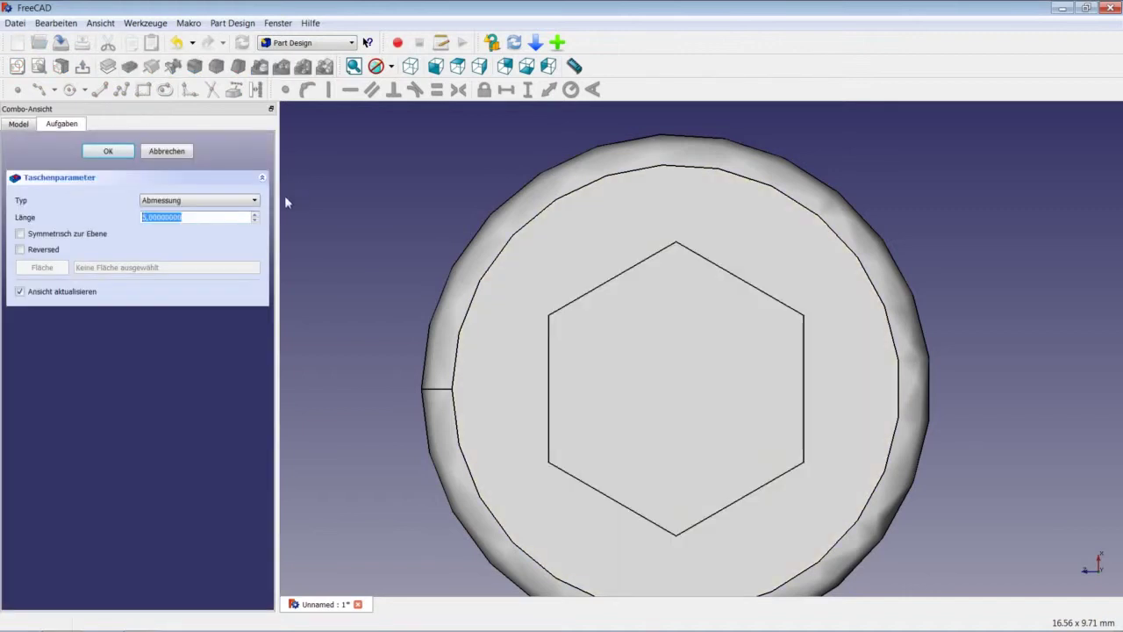
text(8)
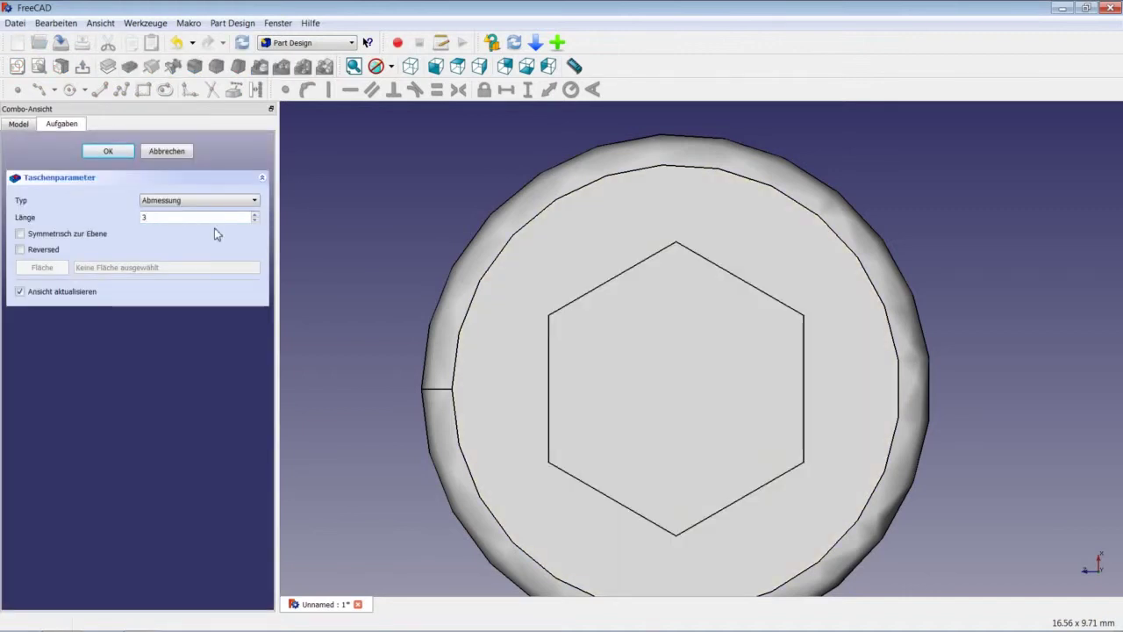
key(Return)
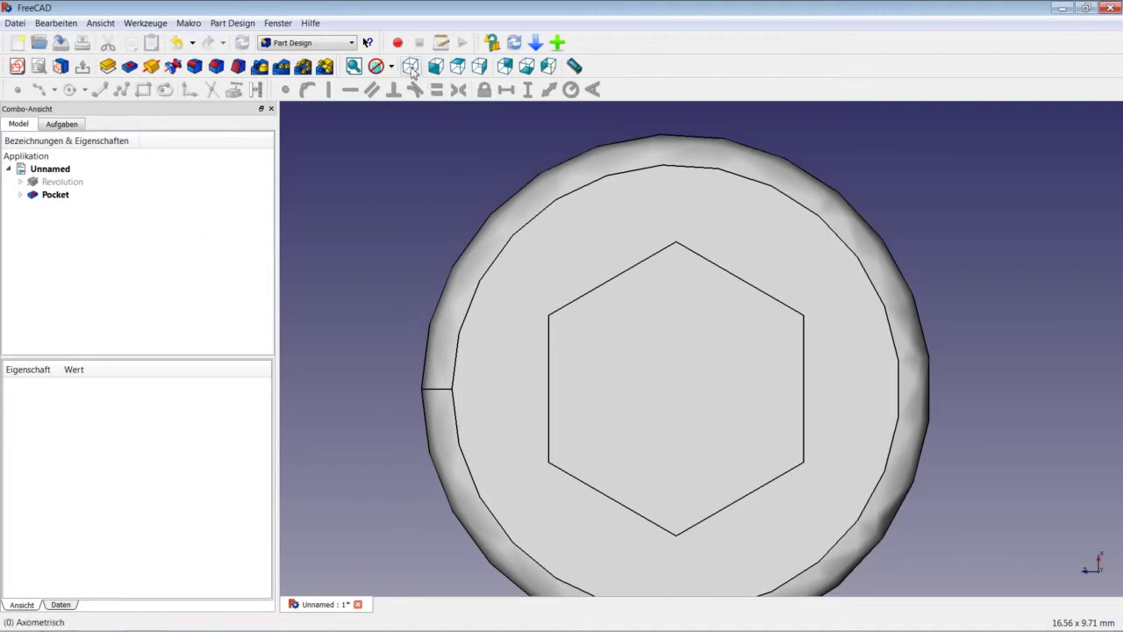
click(410, 66)
Step: Fit the whole bolt in view, save the document, and expand Revolution in the tree
right_click(472, 155)
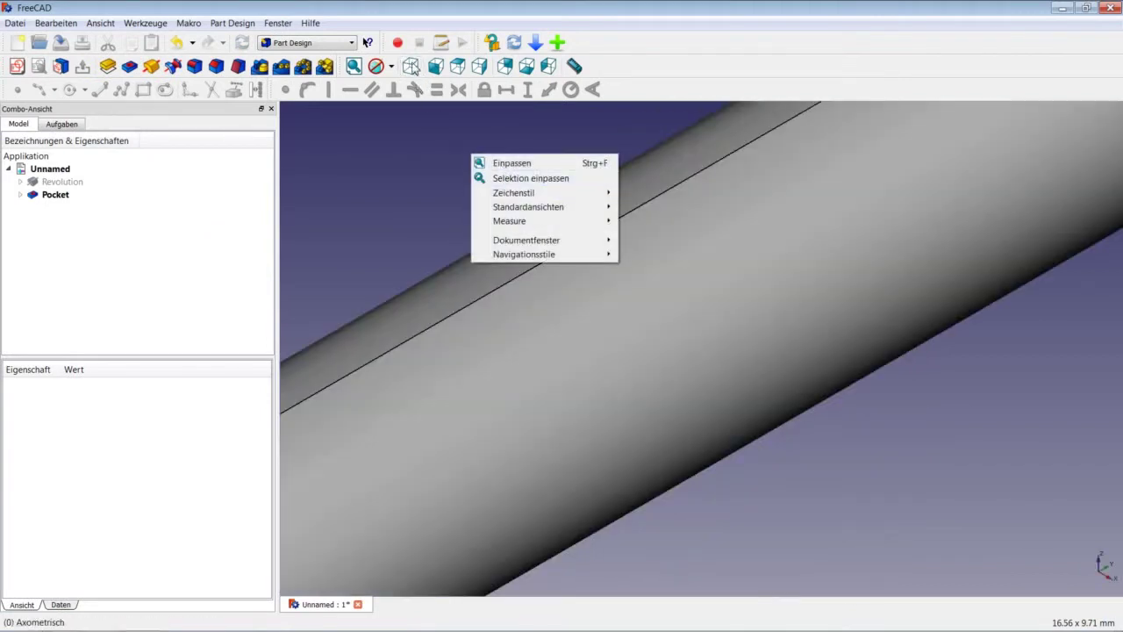
click(401, 174)
right_click(416, 170)
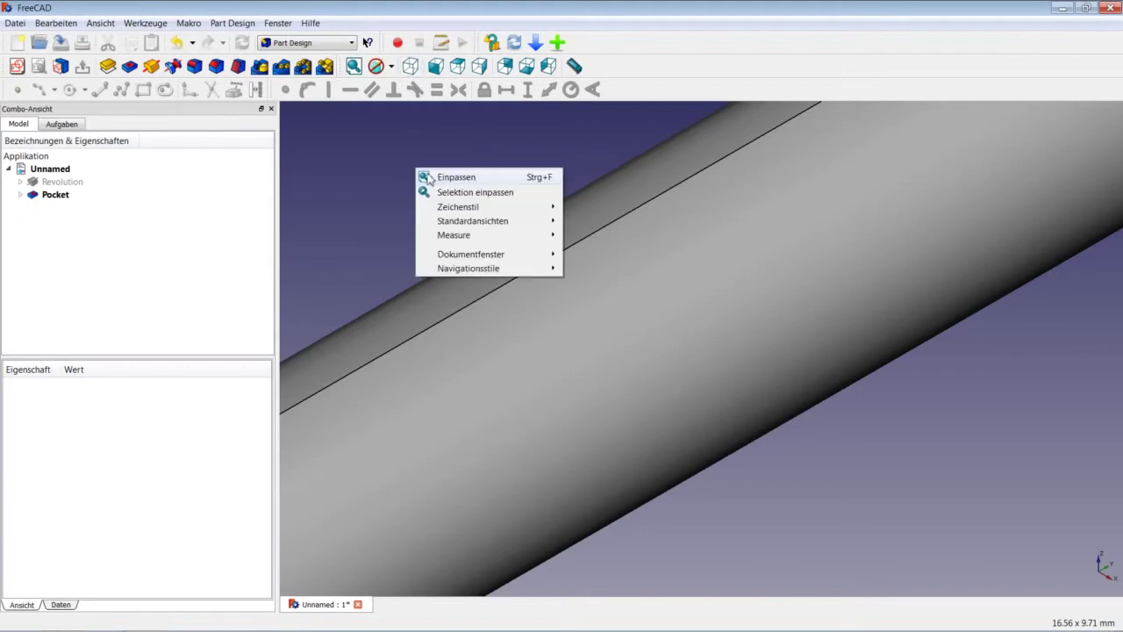
click(443, 179)
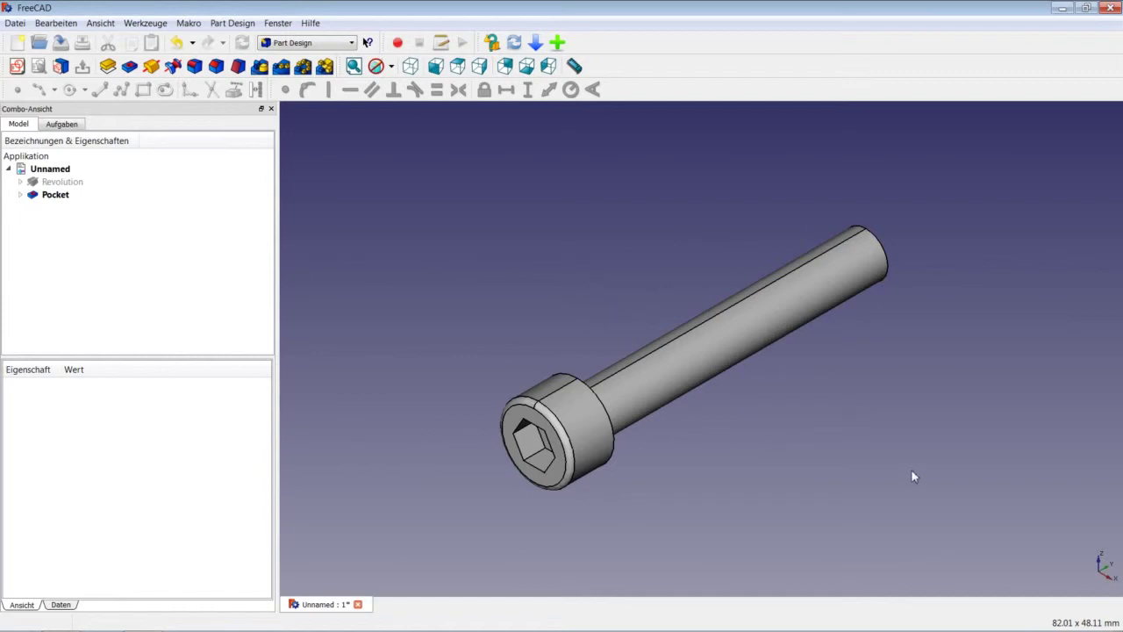
key(ctrl+s)
click(21, 182)
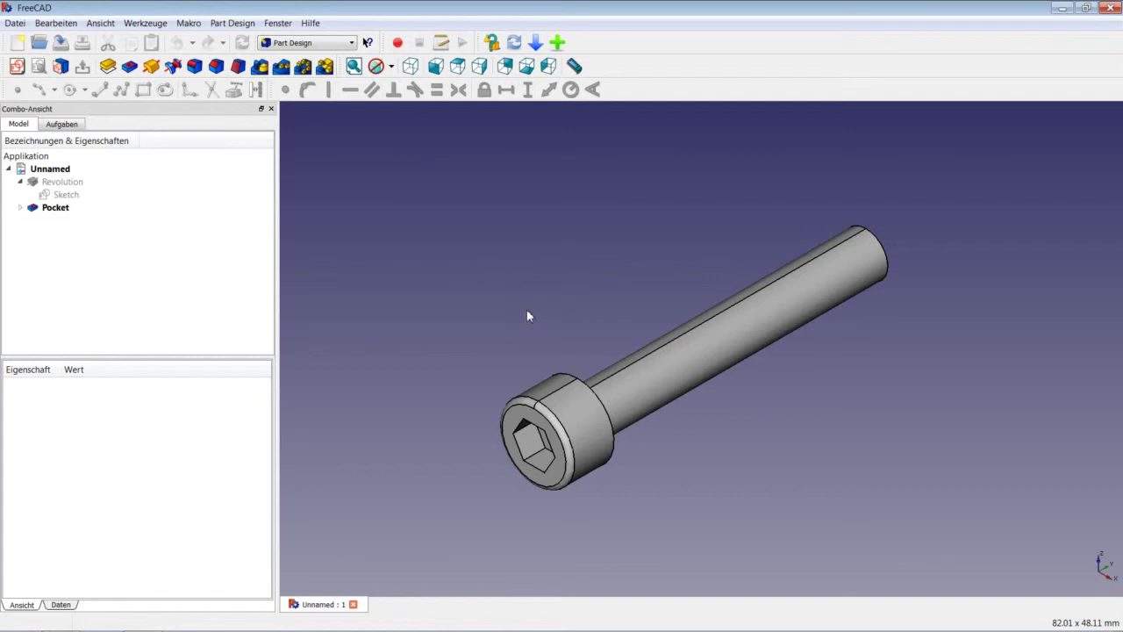
click(21, 181)
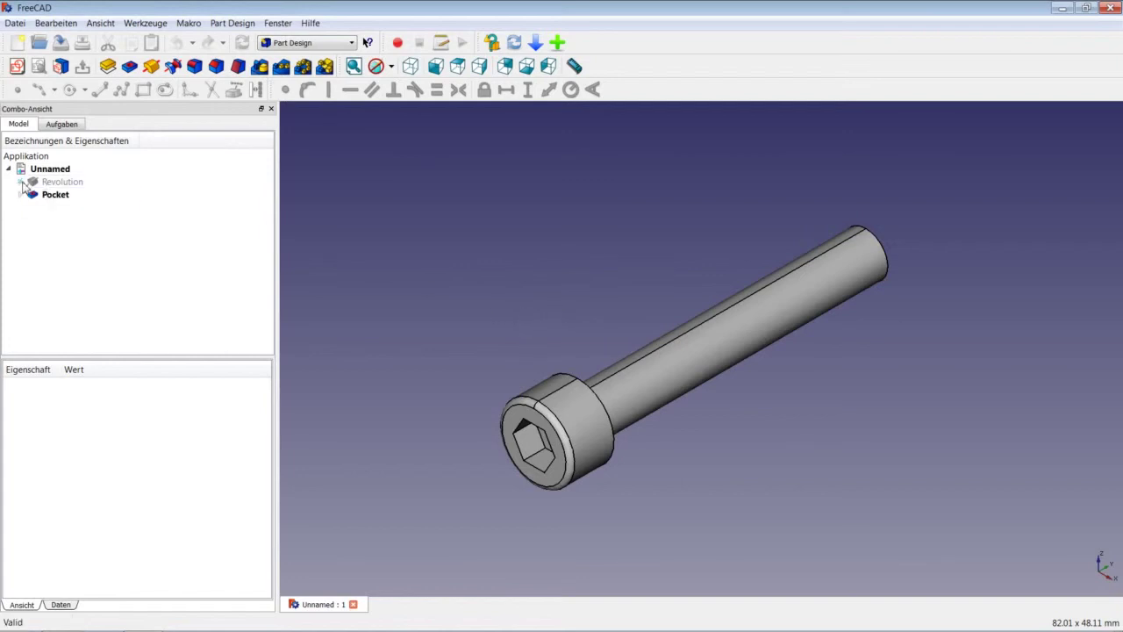
click(928, 458)
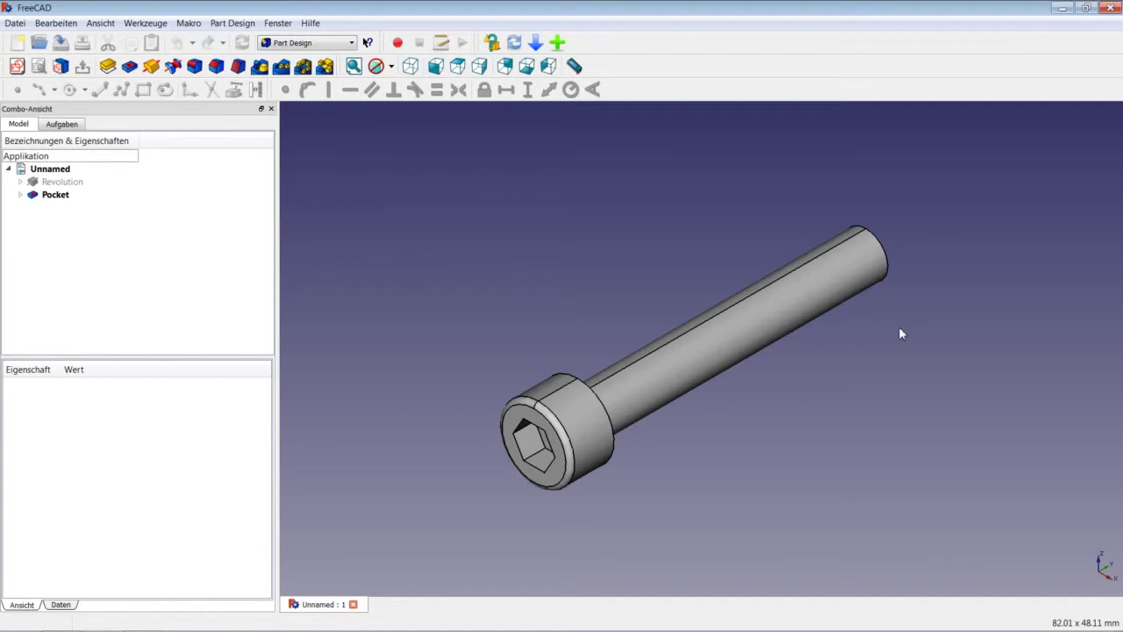
Step: Start a new sketch on the shank's flat end face
mouse_move(875, 296)
middle_down()
mouse_move(800, 324)
mouse_move(830, 331)
middle_up()
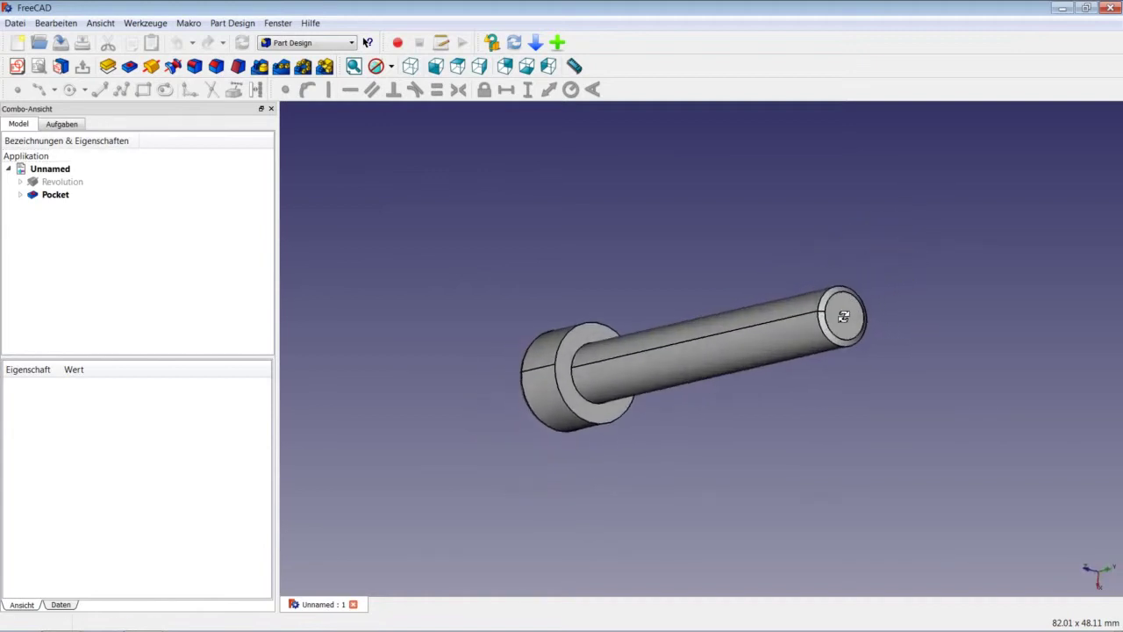
click(831, 332)
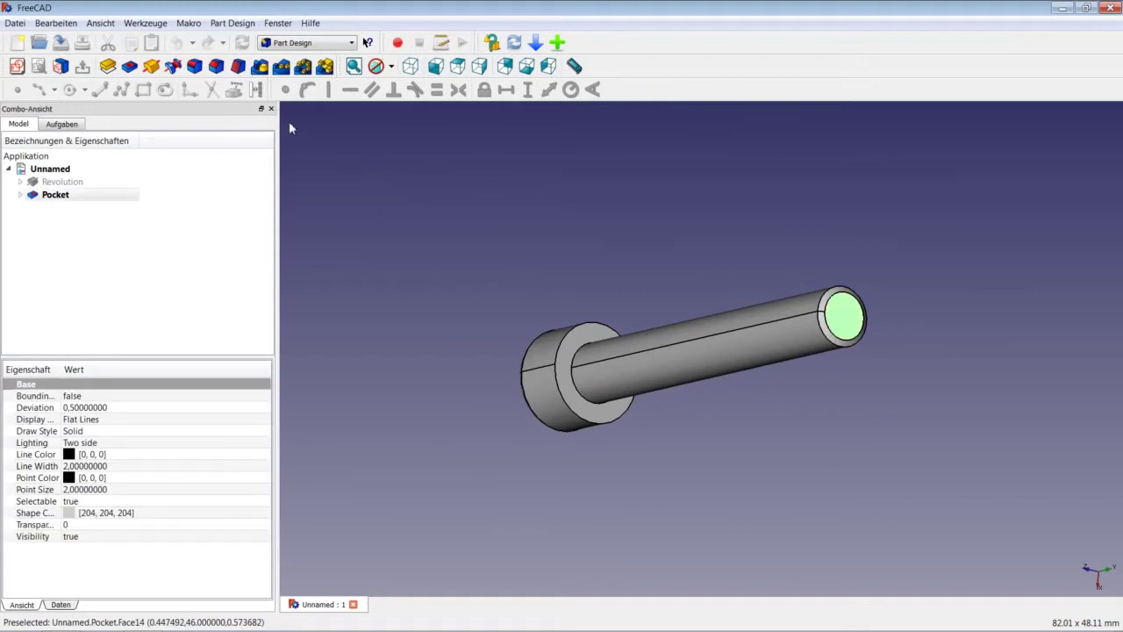
click(17, 66)
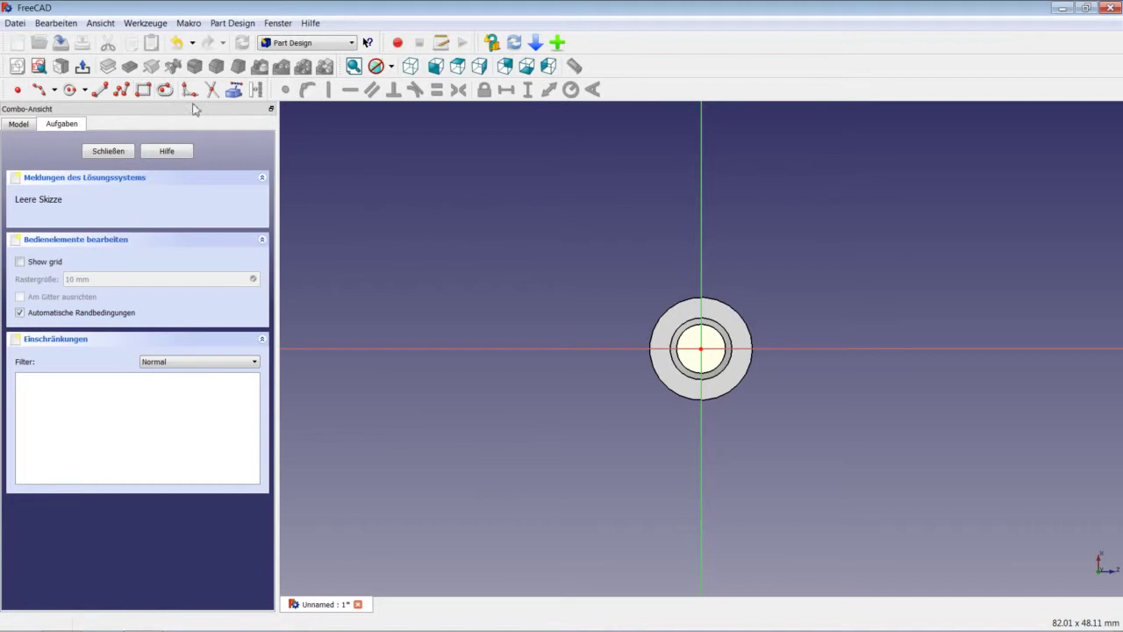
scroll(736, 314, up, 1)
scroll(736, 318, up, 2)
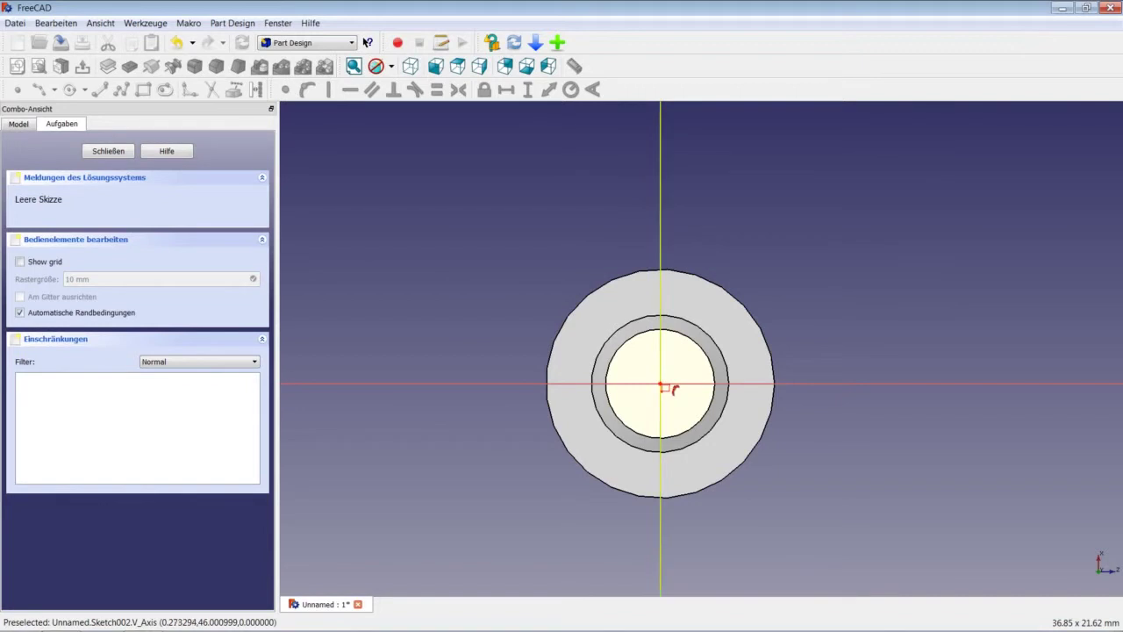
Step: Draw a rectangle from the origin, make it square with equal edges and 6 mm sides, then close it
click(660, 383)
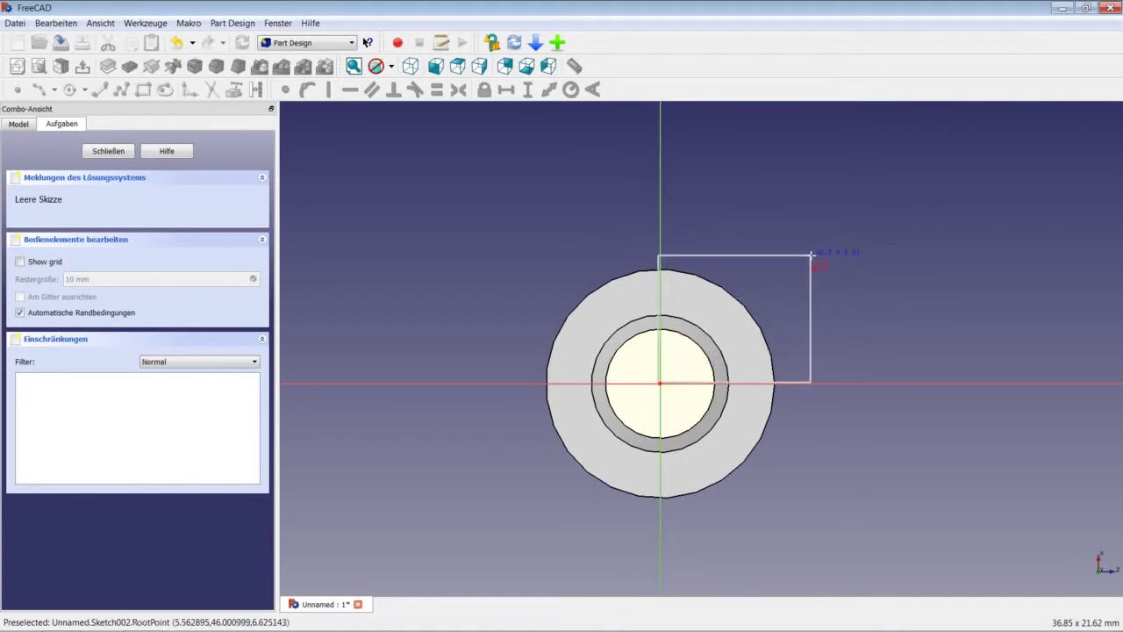
click(811, 256)
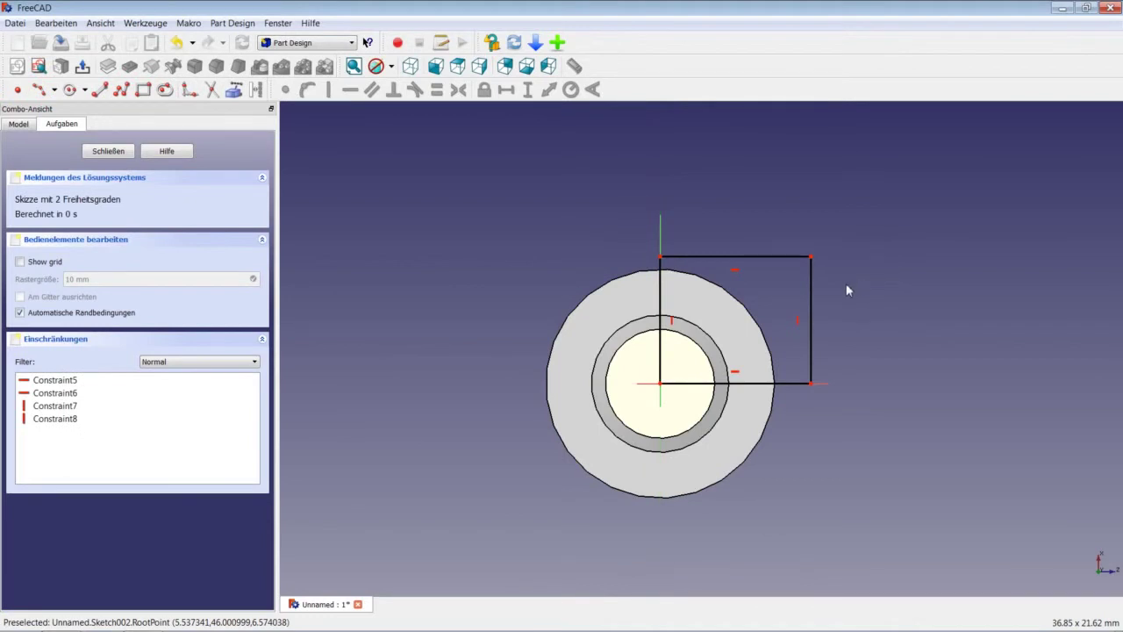
click(783, 258)
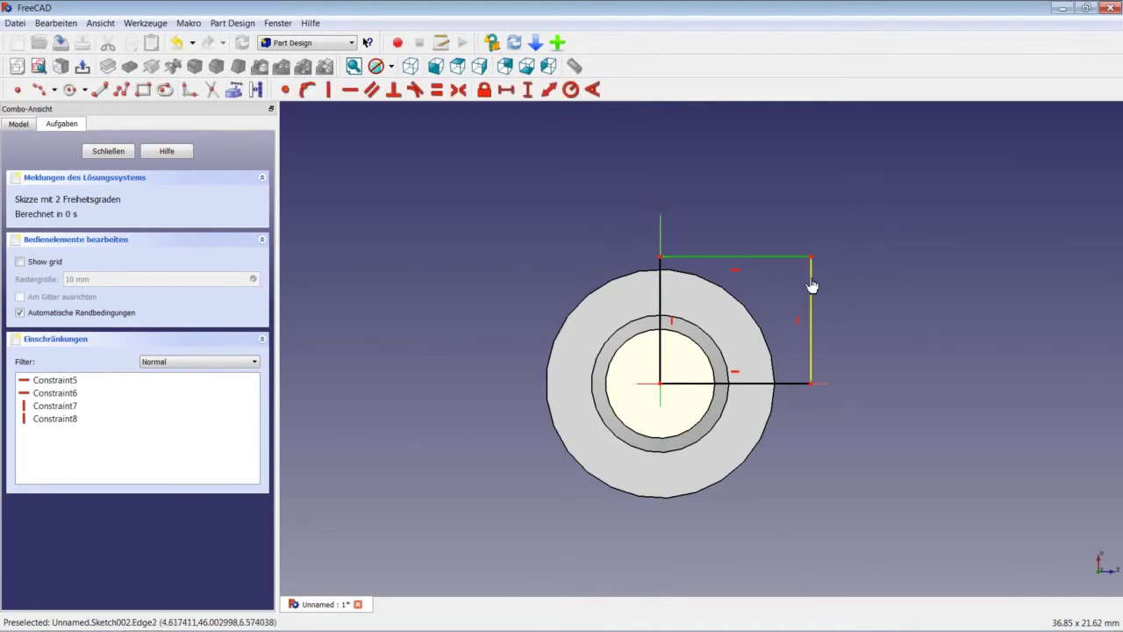
click(811, 285)
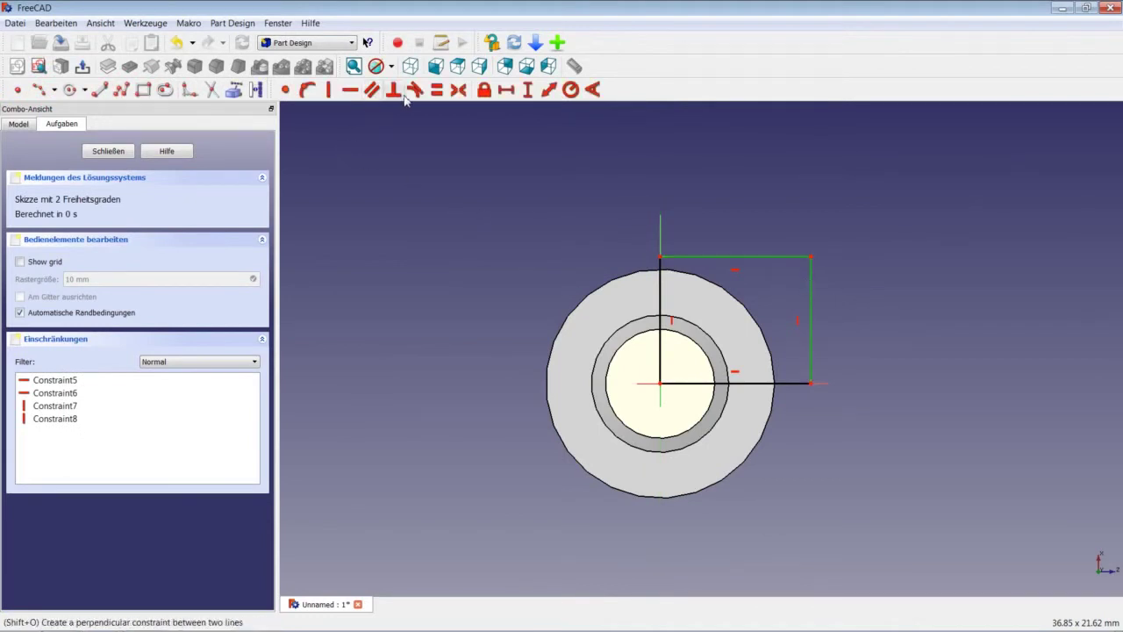
click(438, 90)
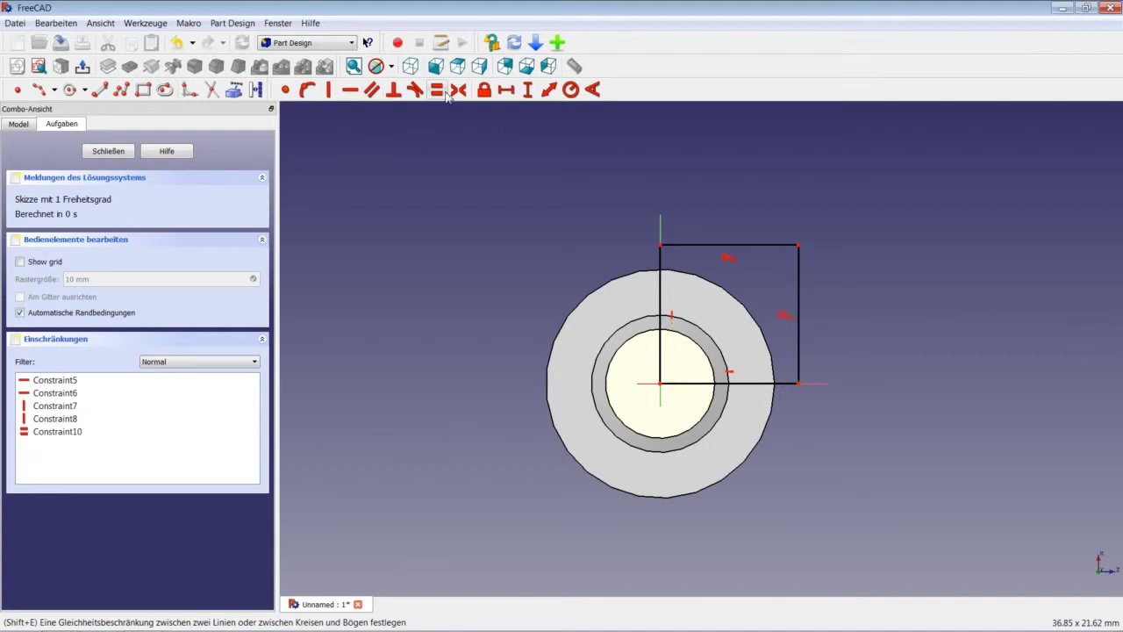
click(778, 253)
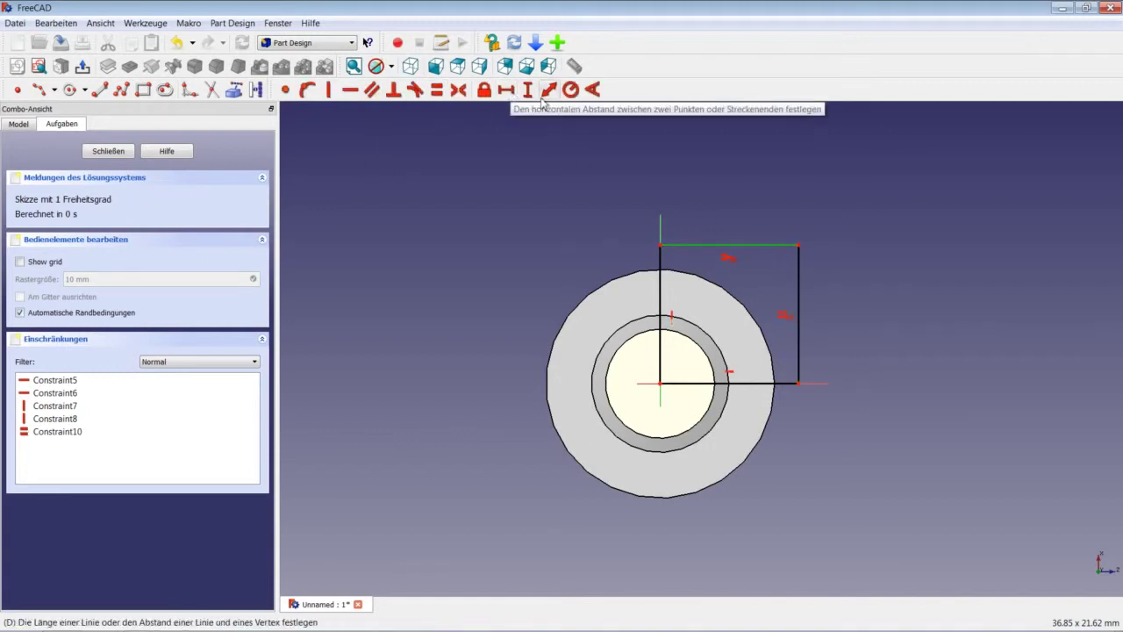
click(549, 90)
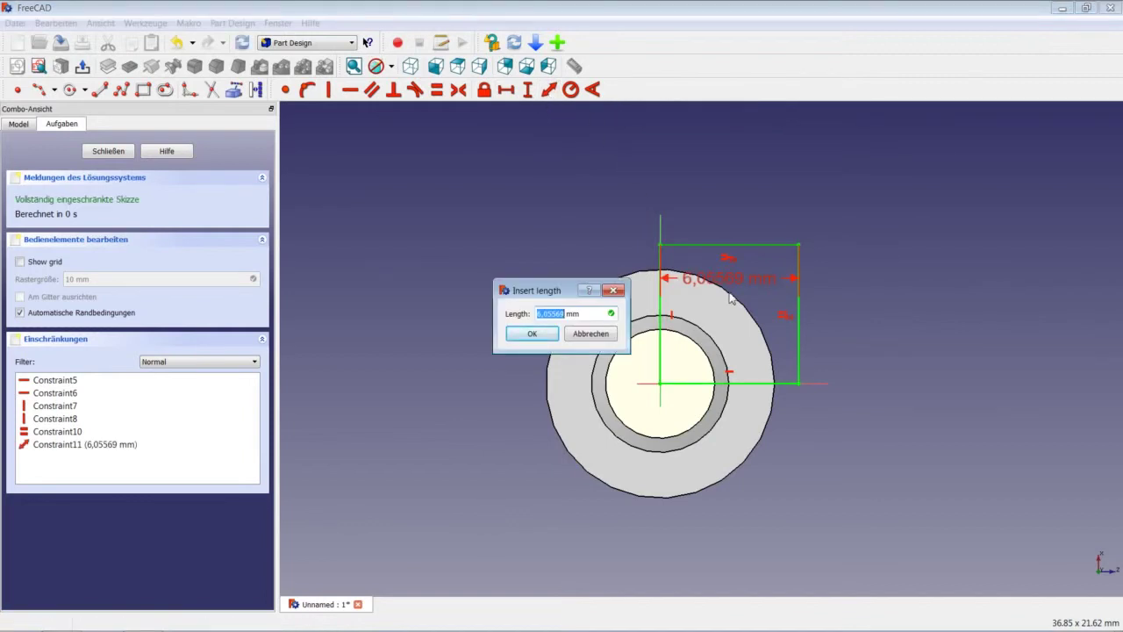
text(6)
key(Return)
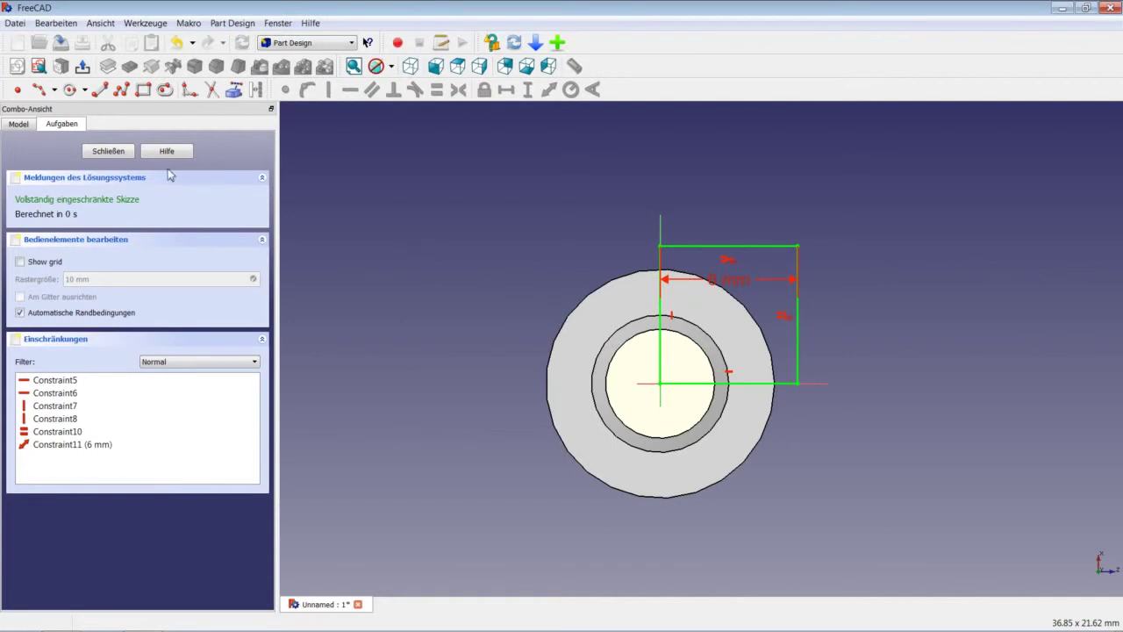
click(107, 151)
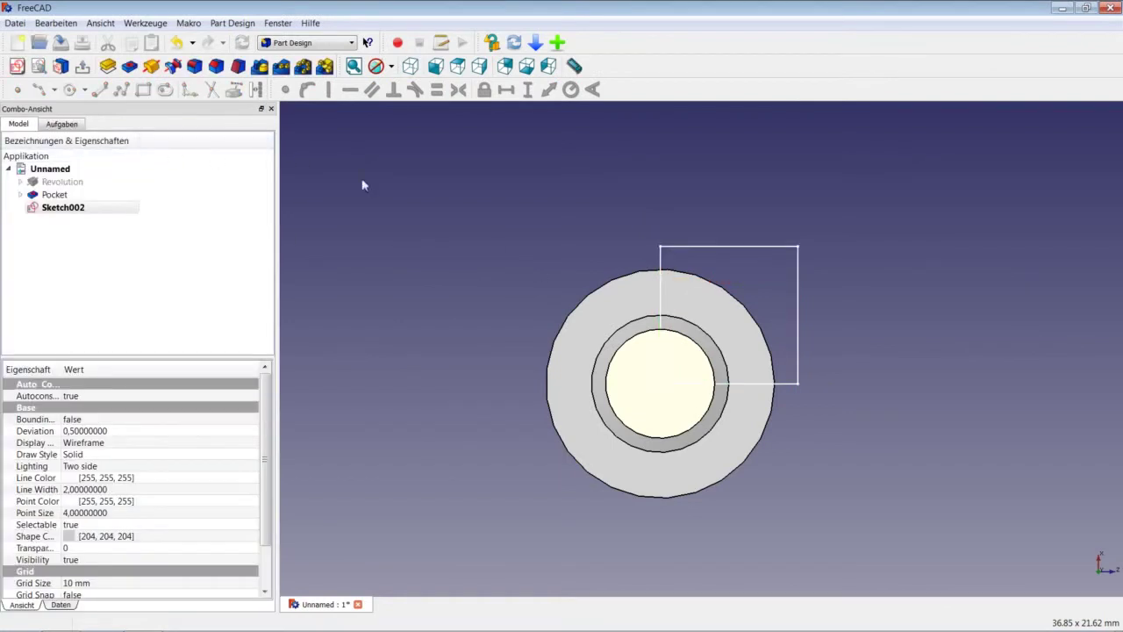
Step: Pad the square sketch 6 mm into a block and orbit to inspect it
click(108, 68)
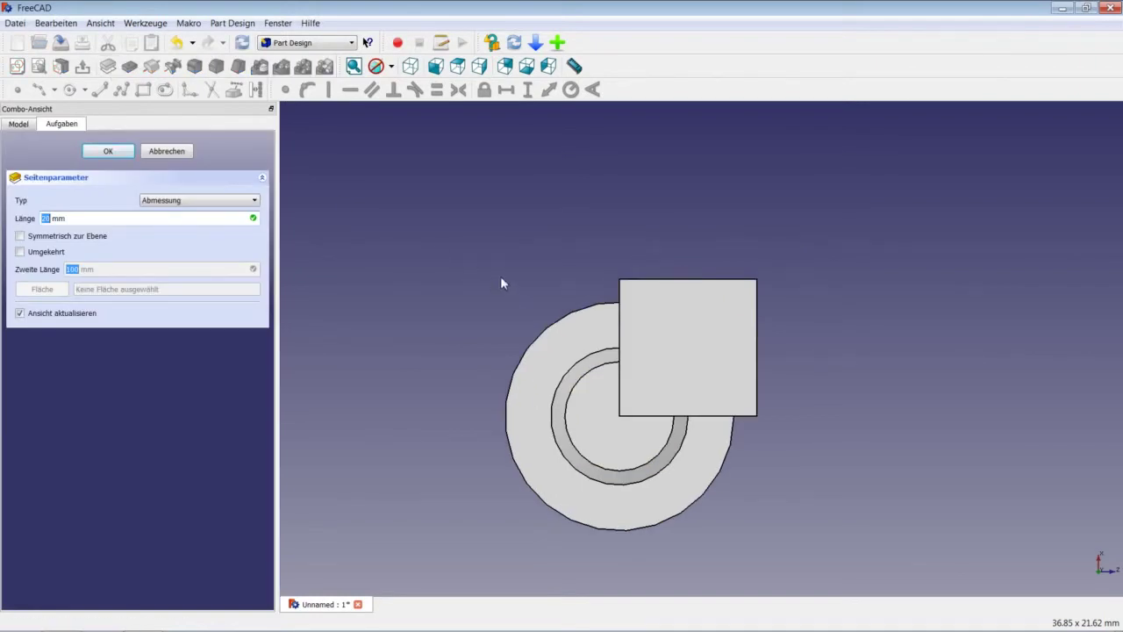
text(6)
key(Return)
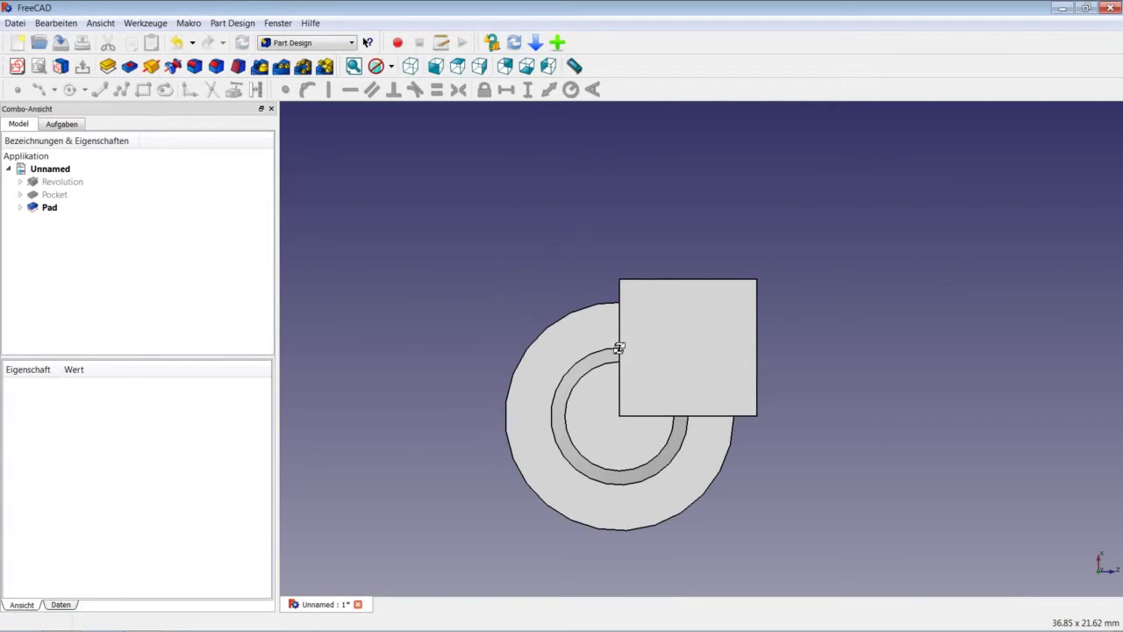
middle_drag(619, 347, 743, 370)
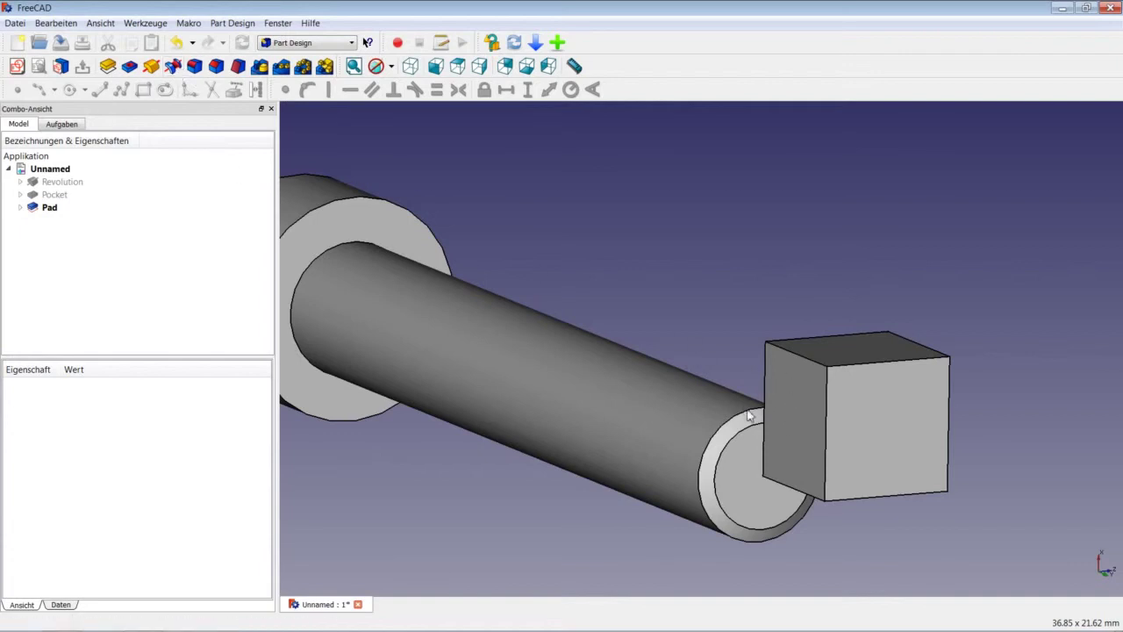
Step: Start a sketch on the block's head-facing side and draw a closed polyline triangle above the shank
click(799, 408)
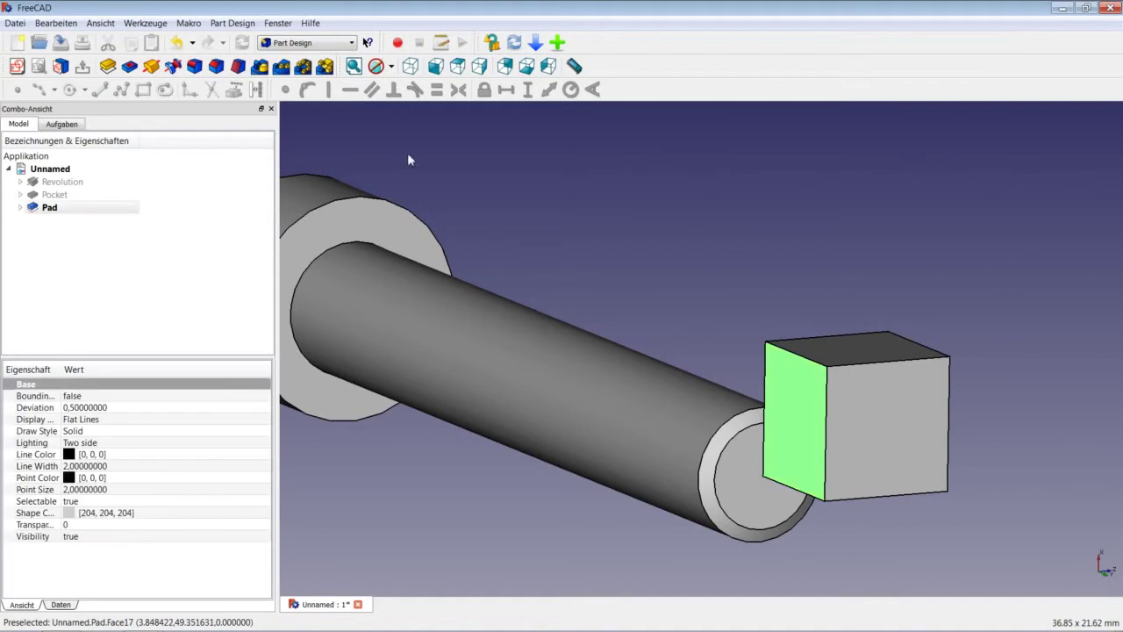
click(17, 66)
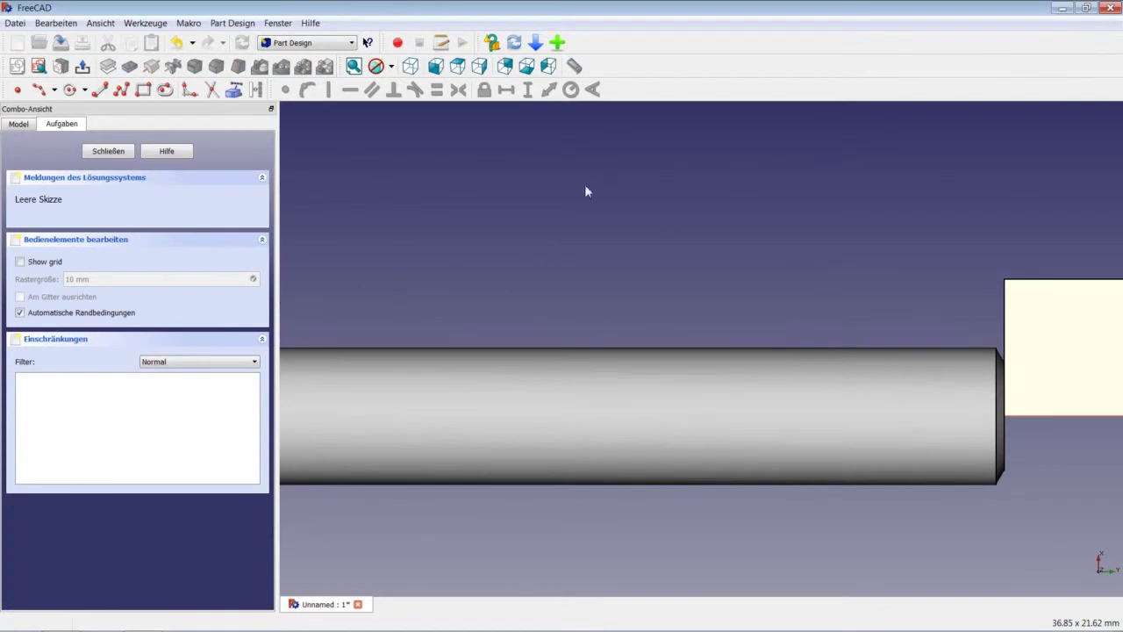
click(120, 91)
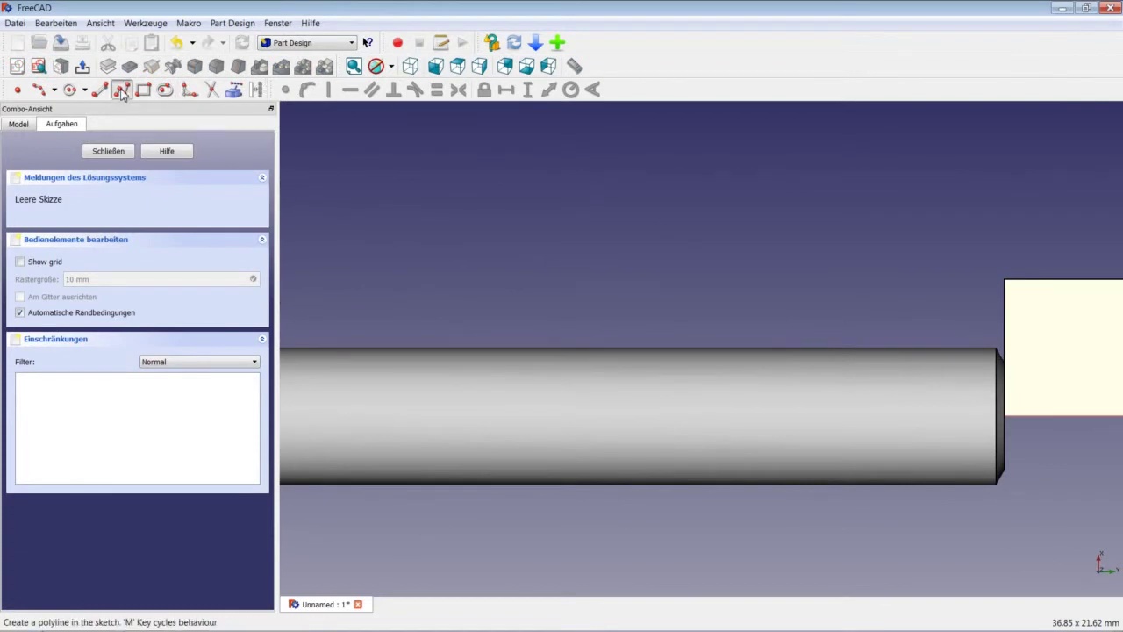
click(909, 329)
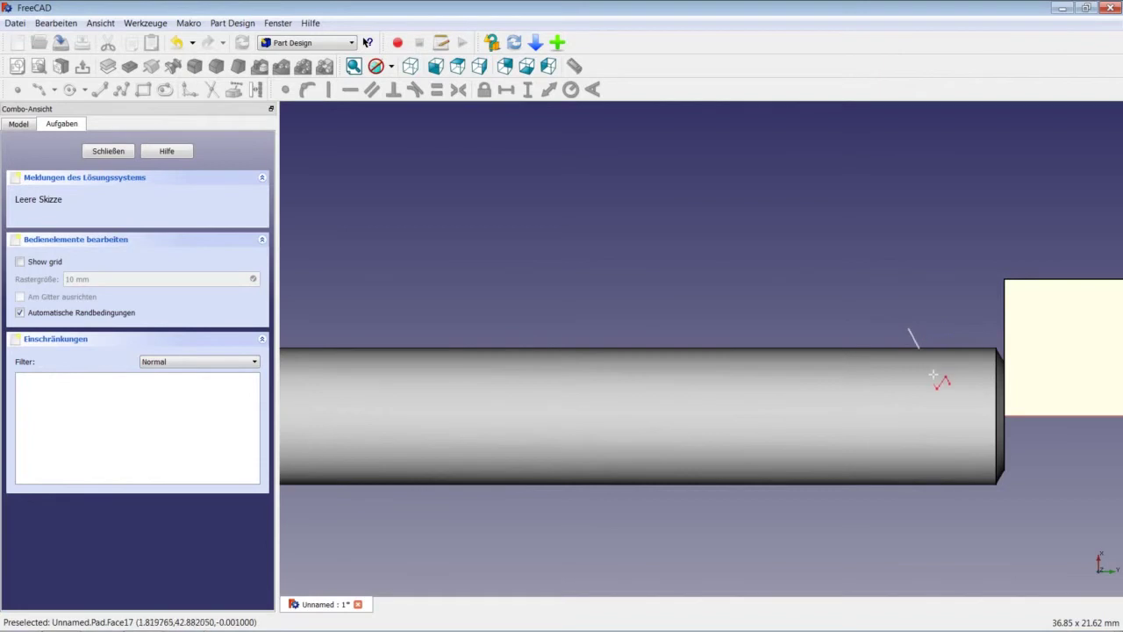
click(918, 348)
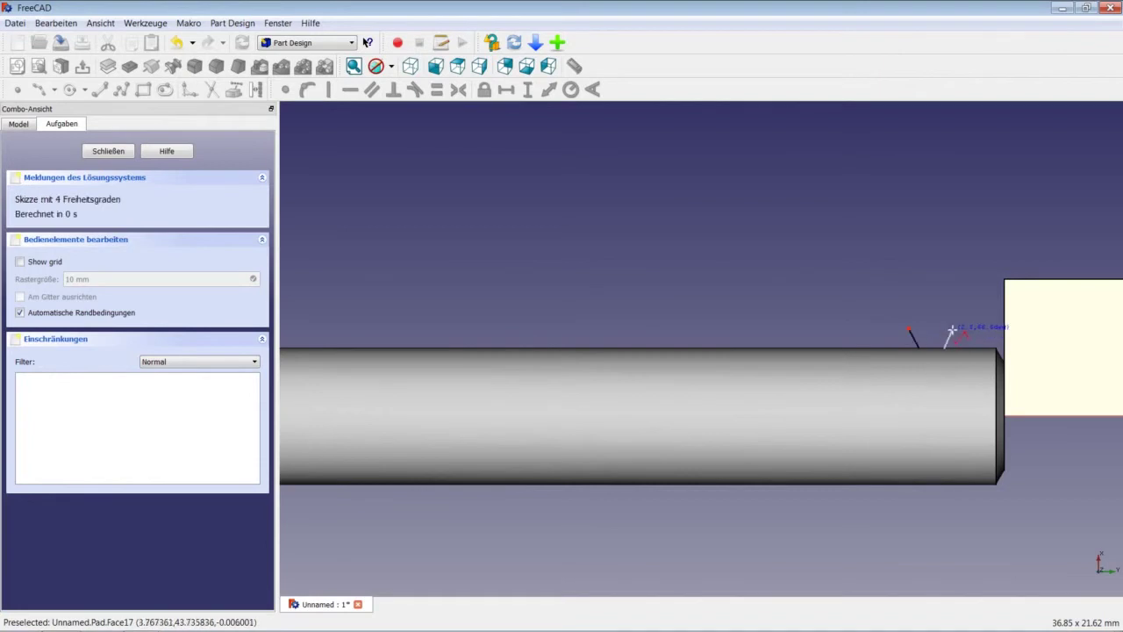
click(951, 329)
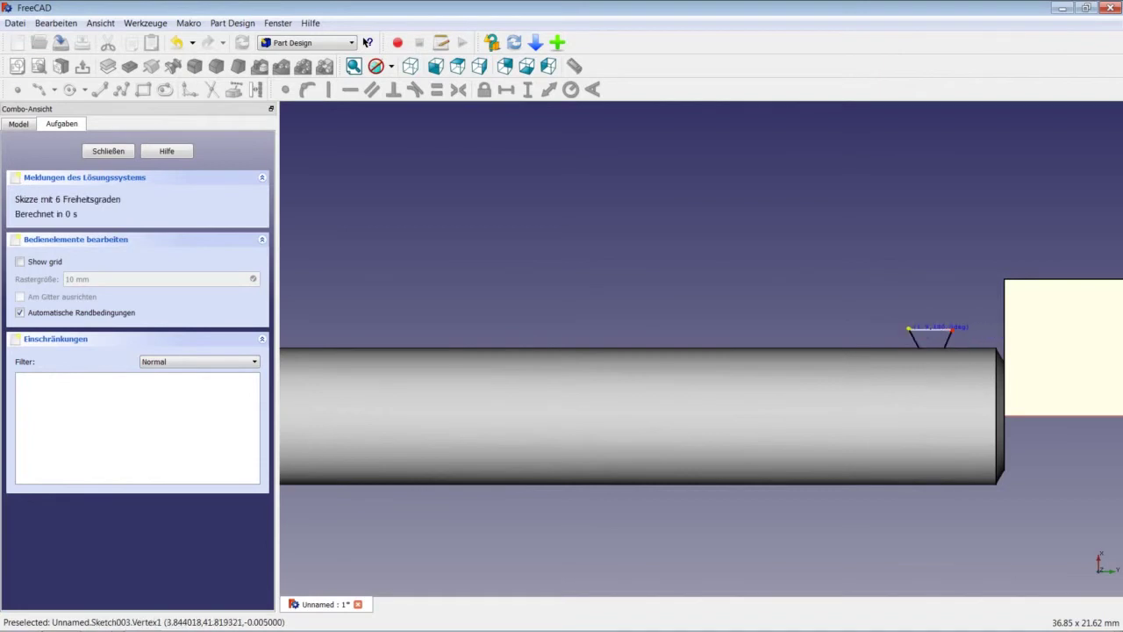
click(909, 328)
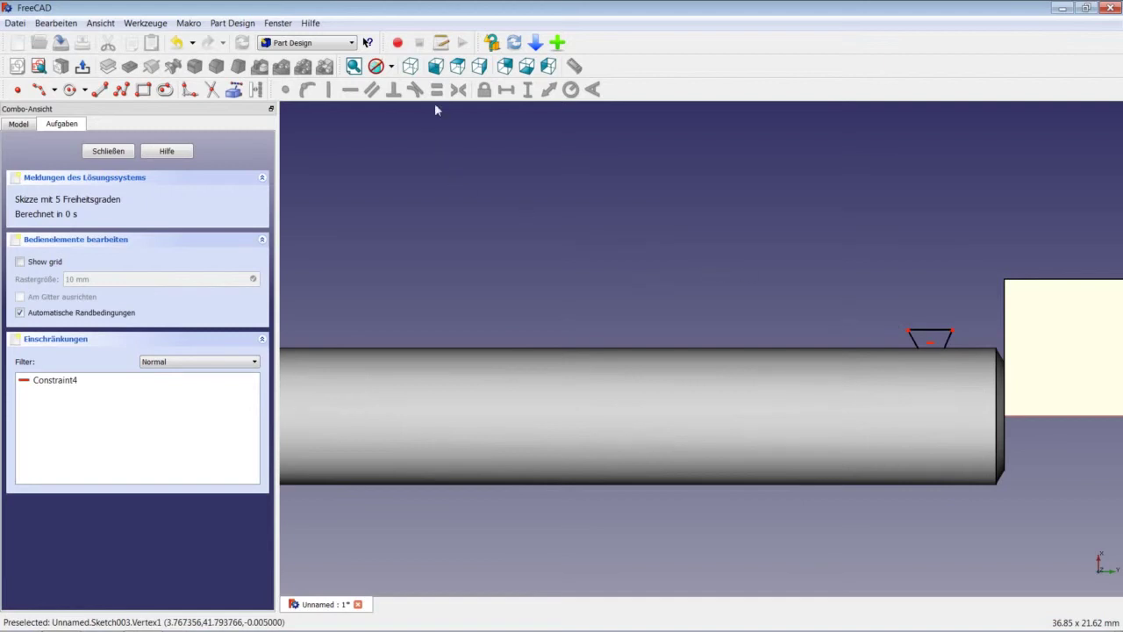
Step: Switch to wireframe and make the triangle's slanted edges equal with a 60° angle between them
click(391, 66)
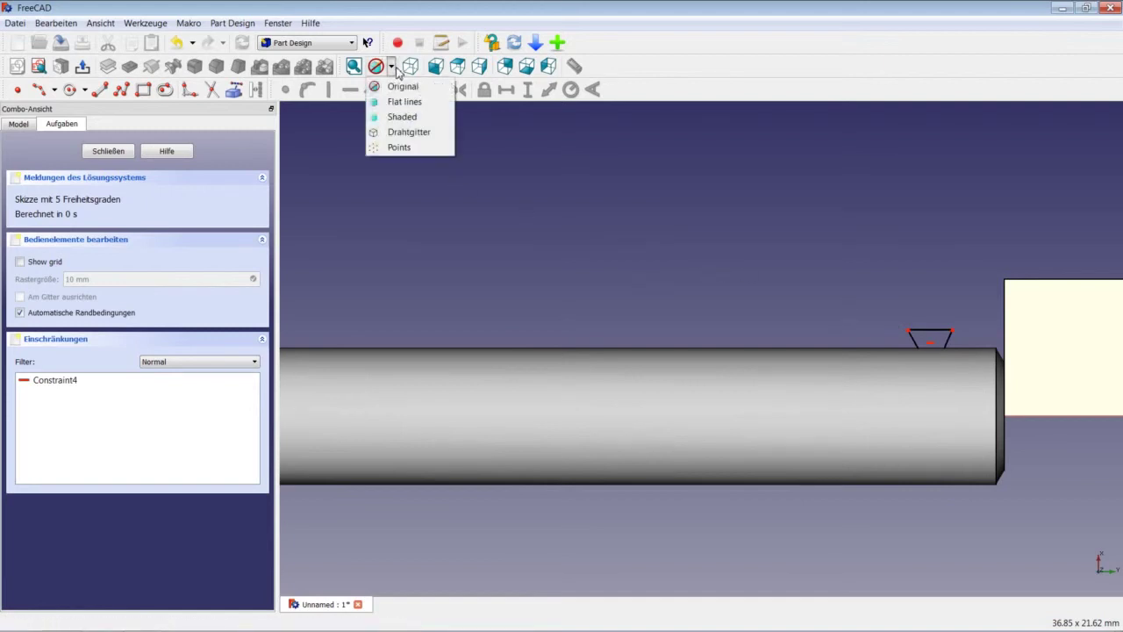
click(412, 133)
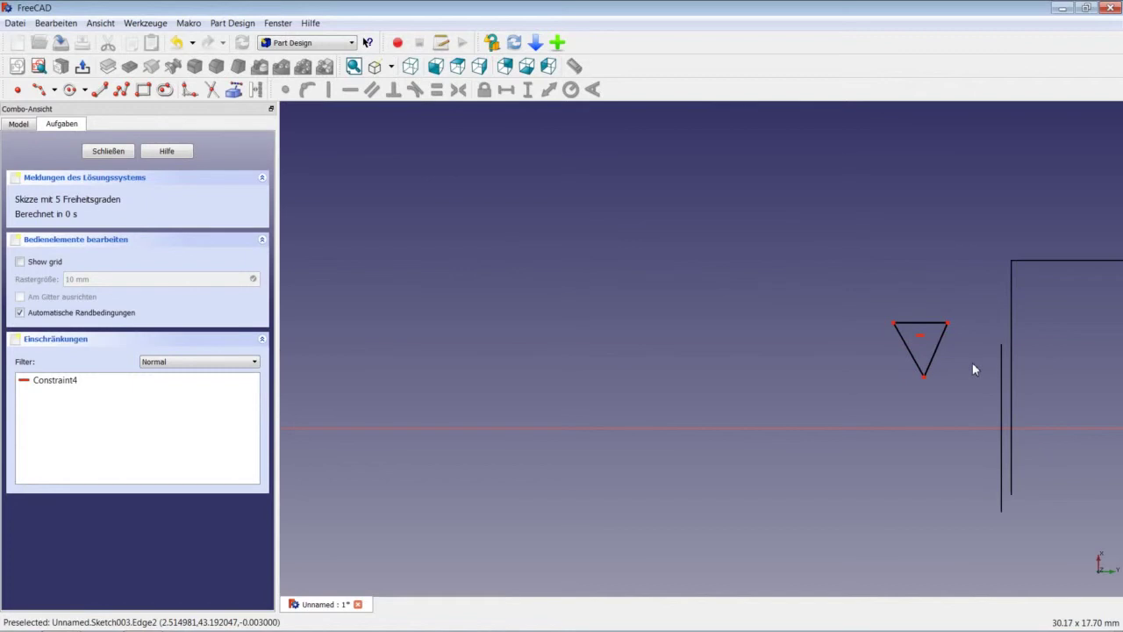
scroll(973, 363, up, 1)
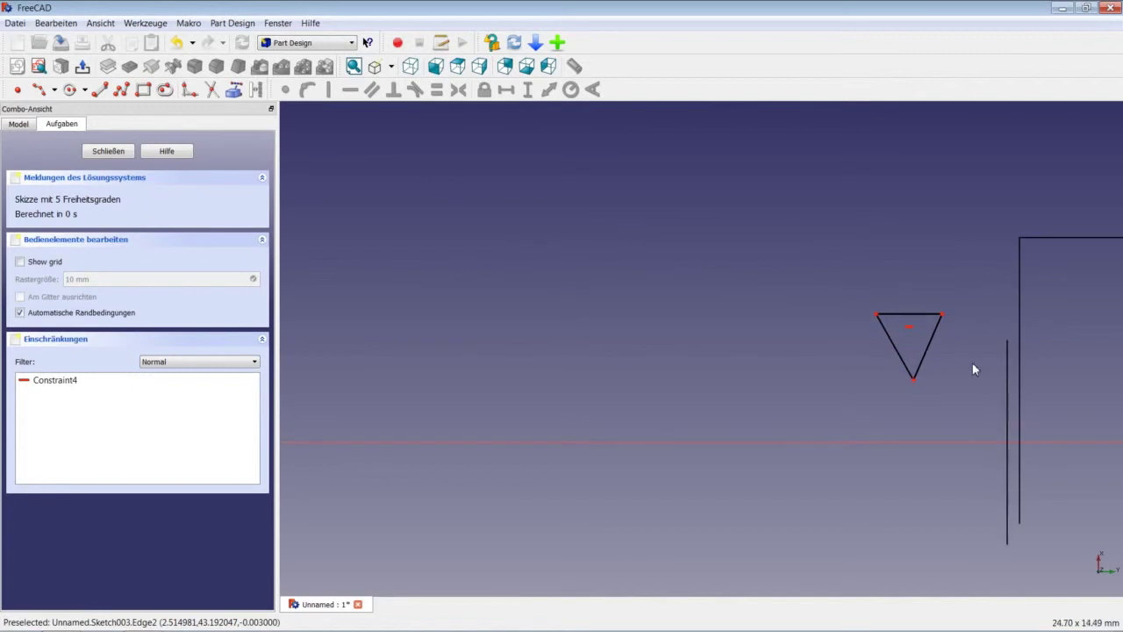
click(922, 367)
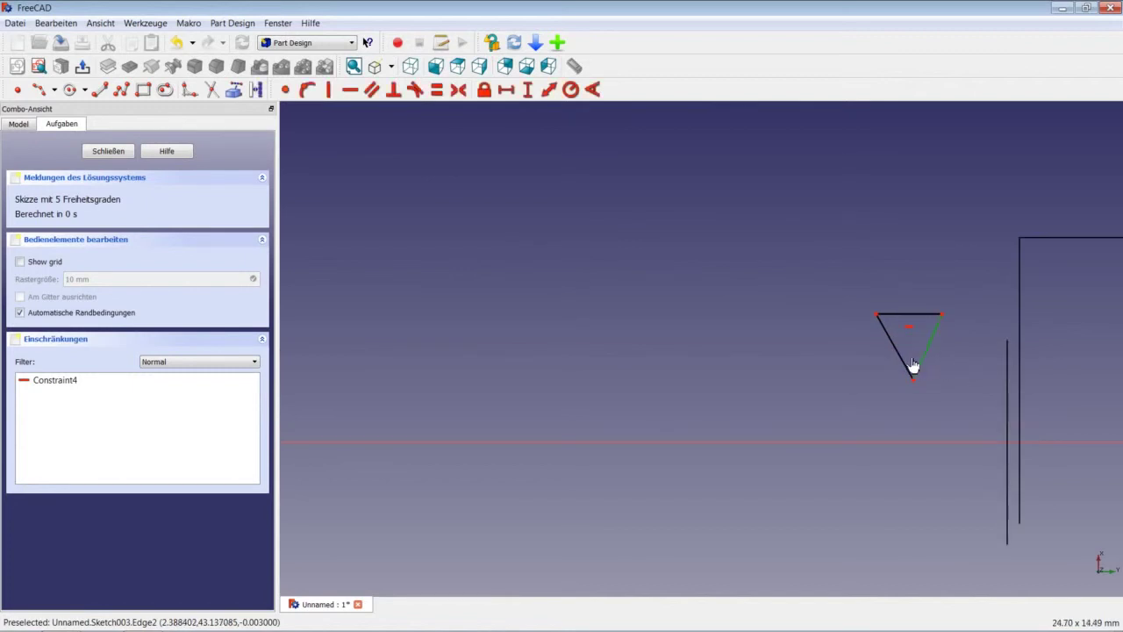
click(905, 366)
click(436, 89)
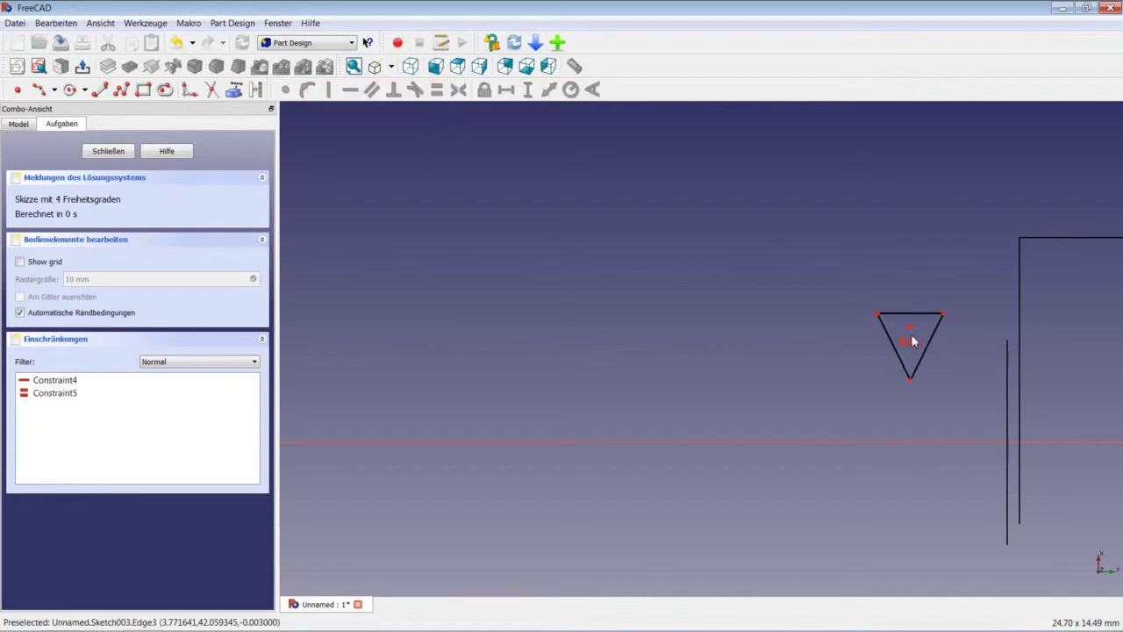
click(915, 369)
click(906, 369)
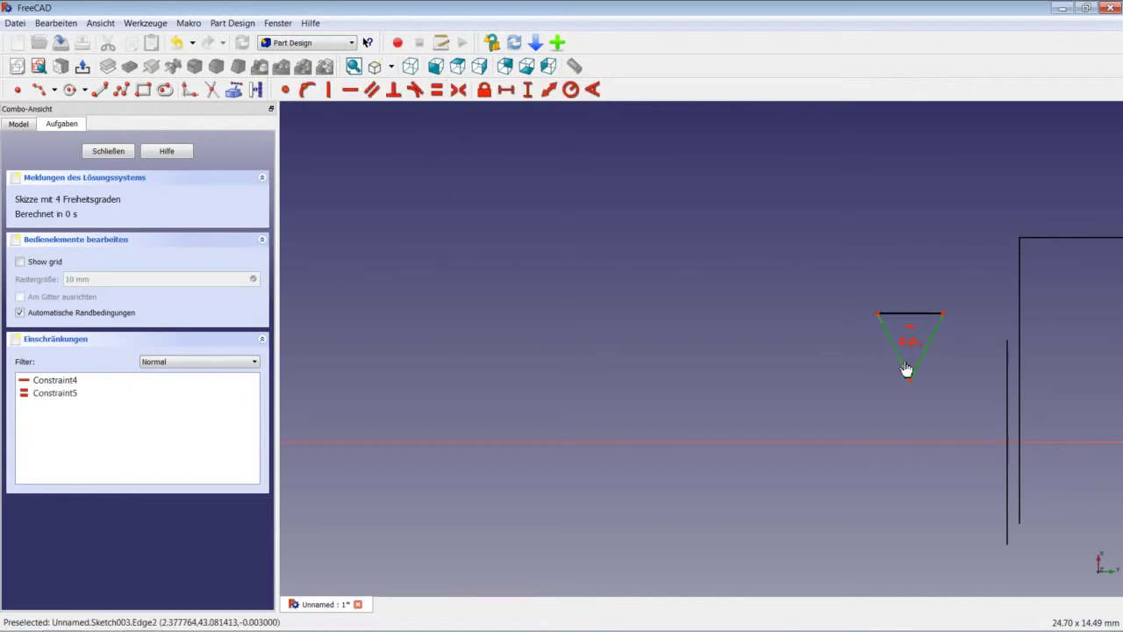
click(593, 90)
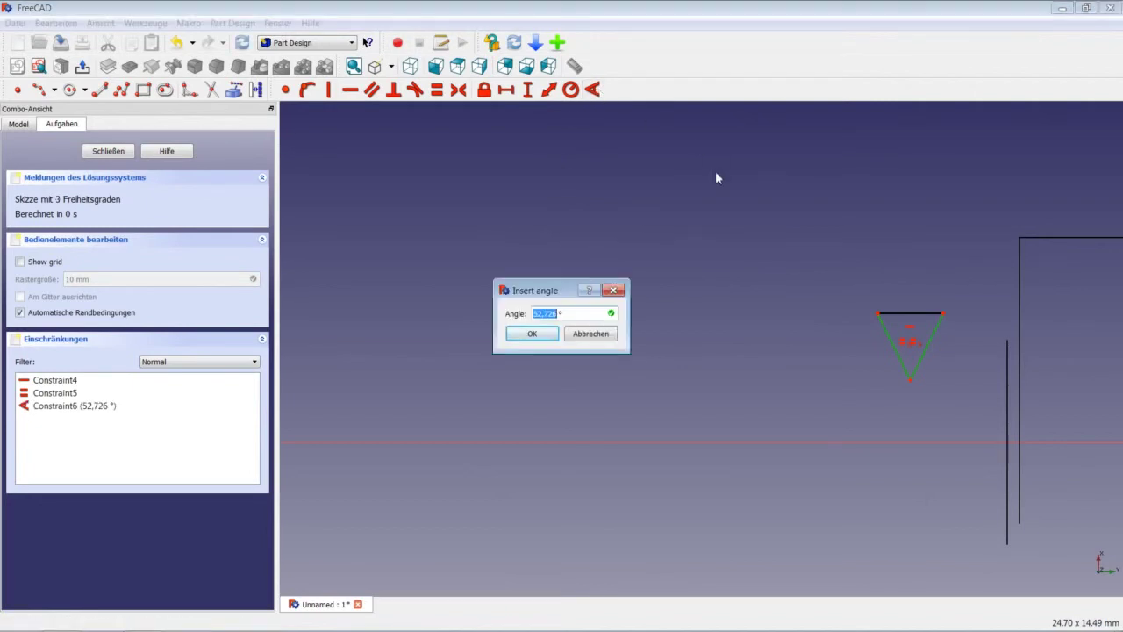
text(60)
key(Return)
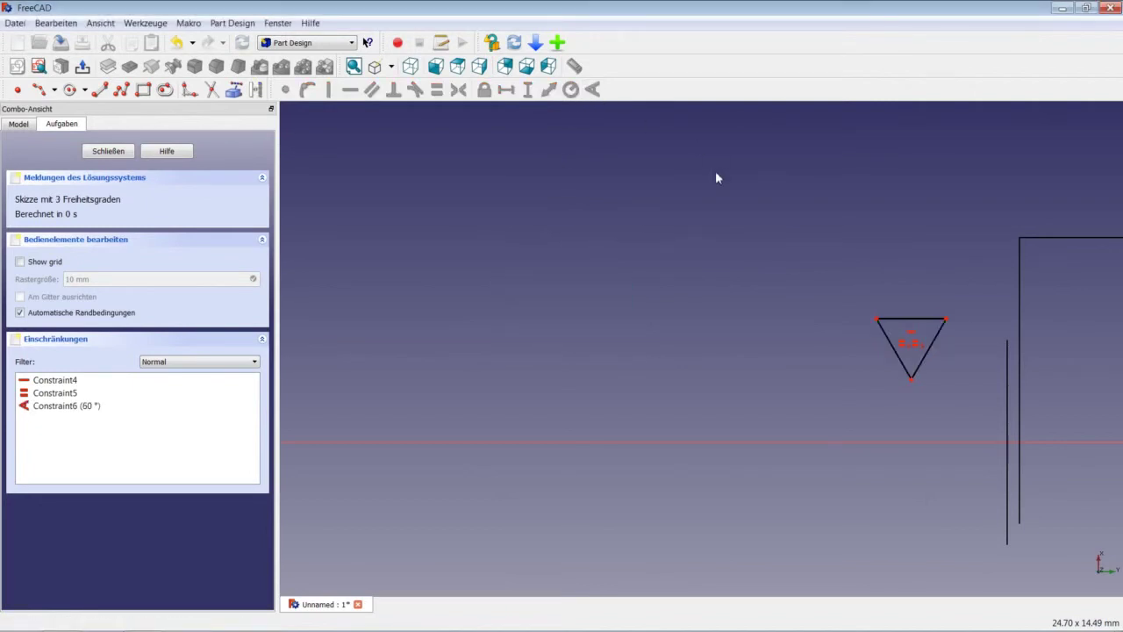
Step: Set the triangle's top-right corner 3 mm above the horizontal axis
click(946, 321)
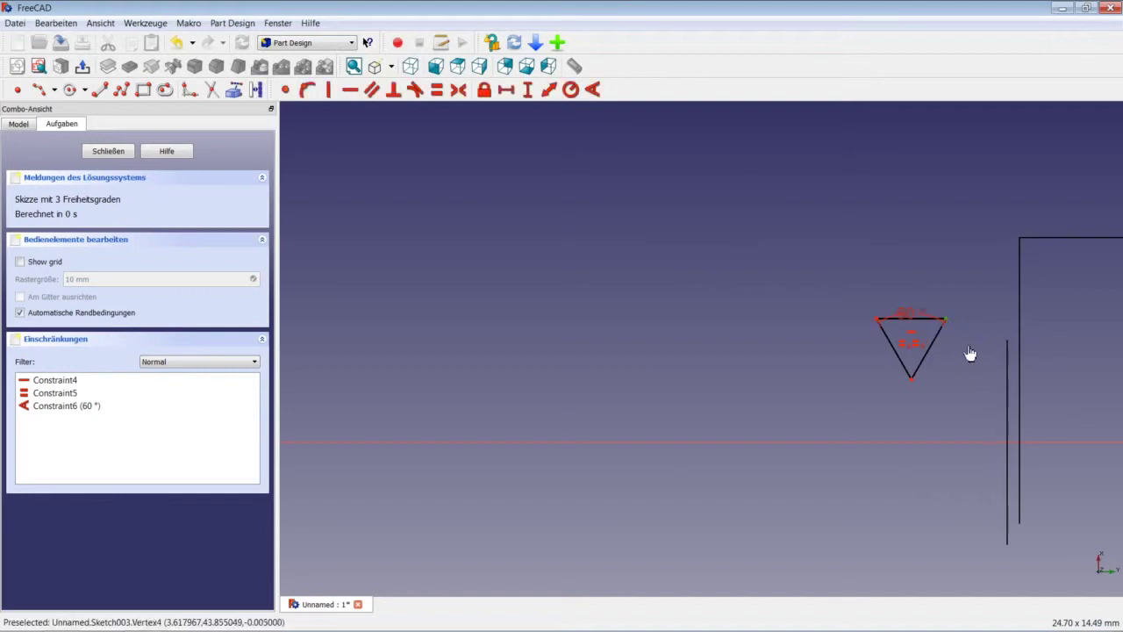
click(959, 443)
click(527, 89)
text(3)
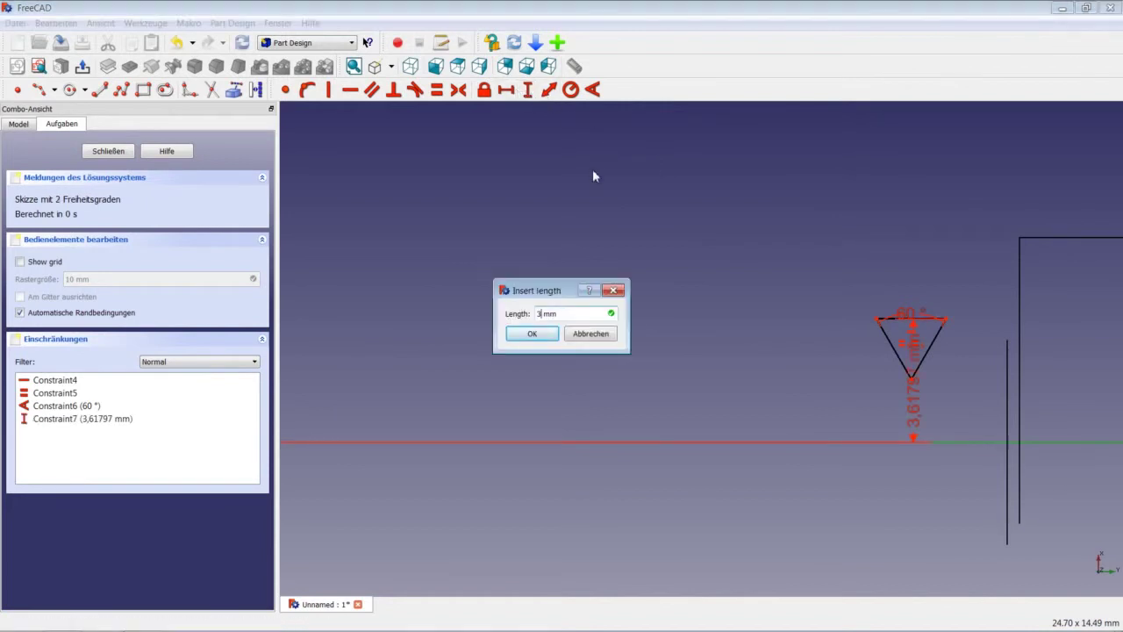
key(Return)
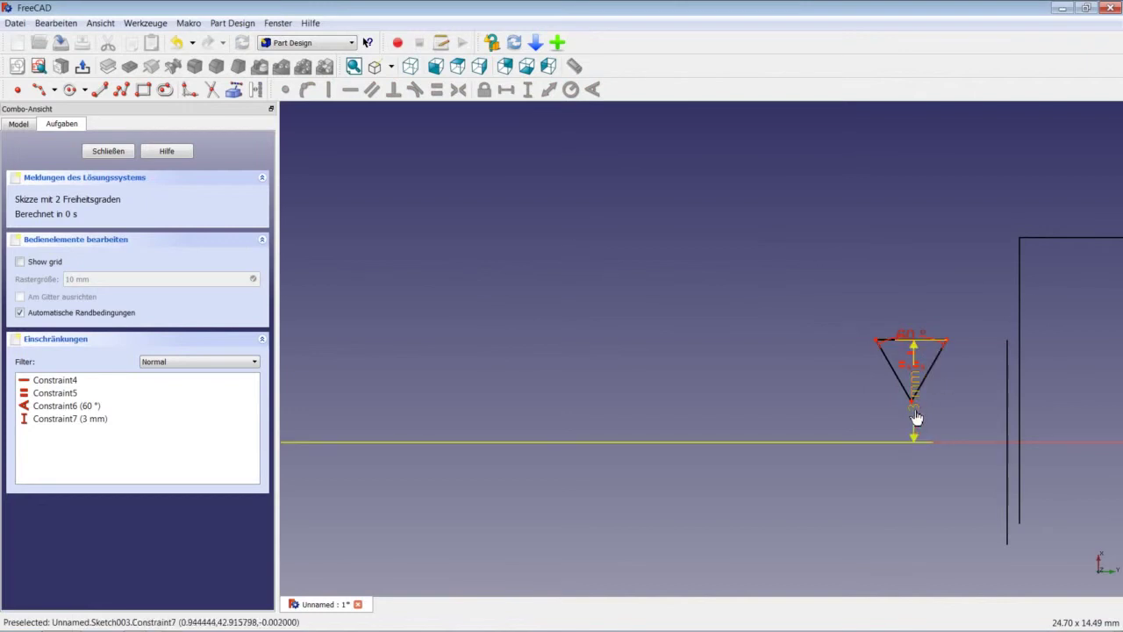
drag(913, 419, 984, 411)
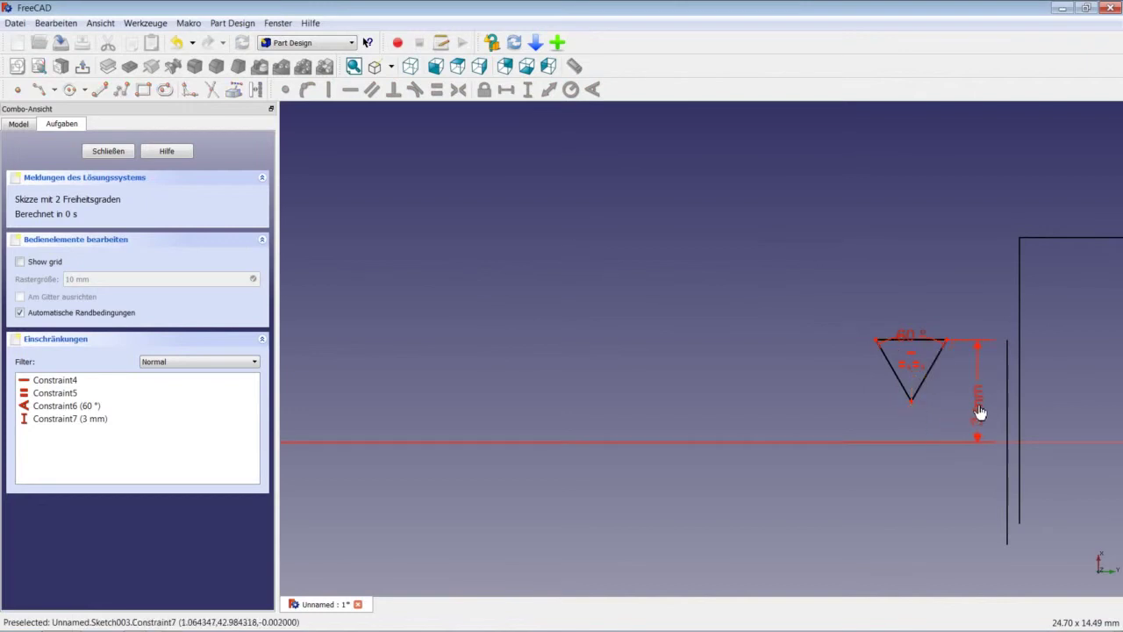
Step: Set the triangle's lower tip 2,385 mm above the horizontal axis
click(913, 402)
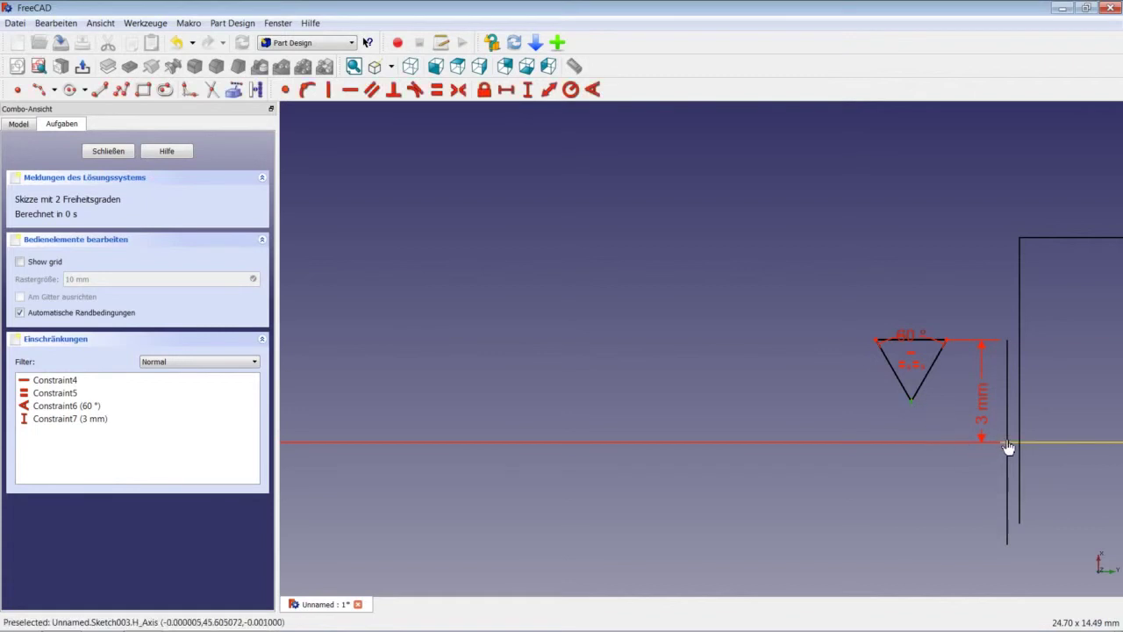
click(979, 447)
click(528, 89)
text(2)
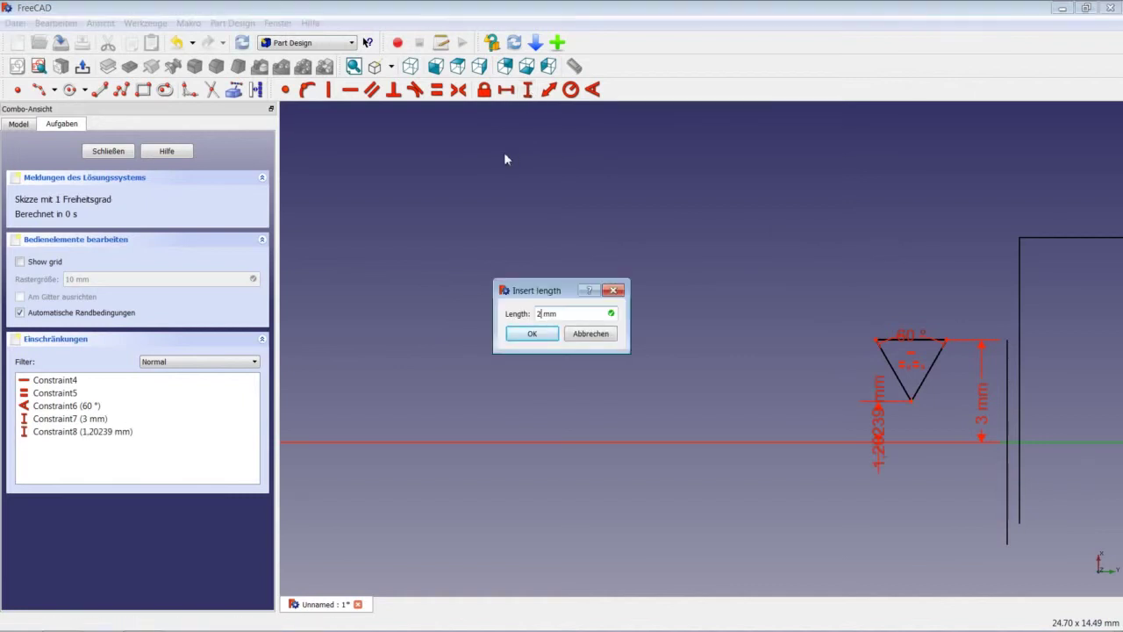
text(,385)
key(Return)
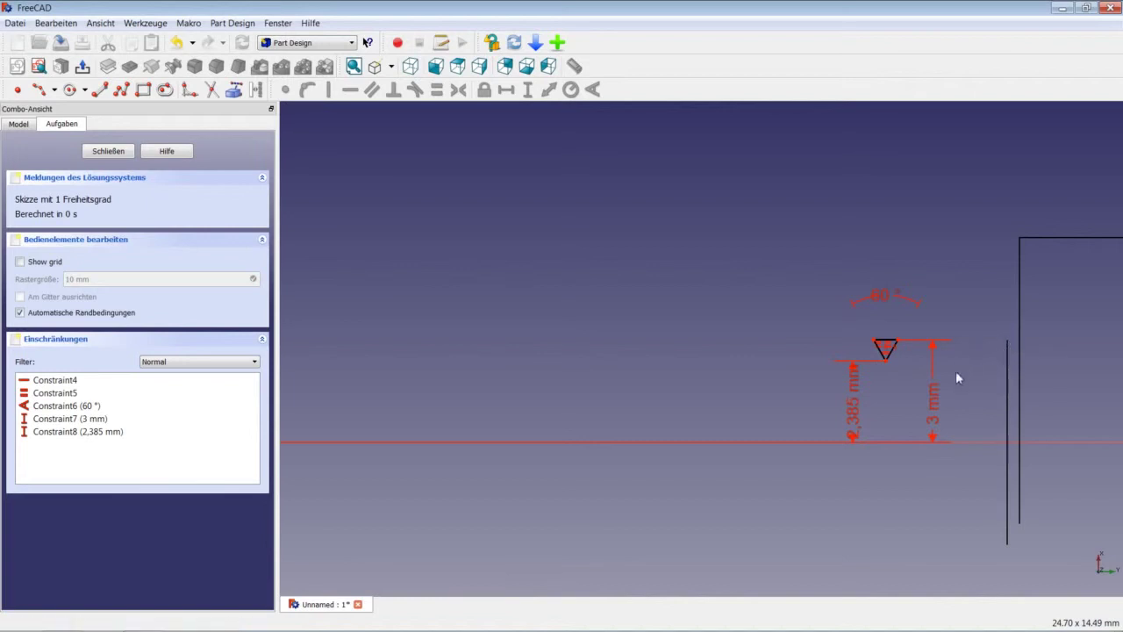
scroll(926, 342, up, 2)
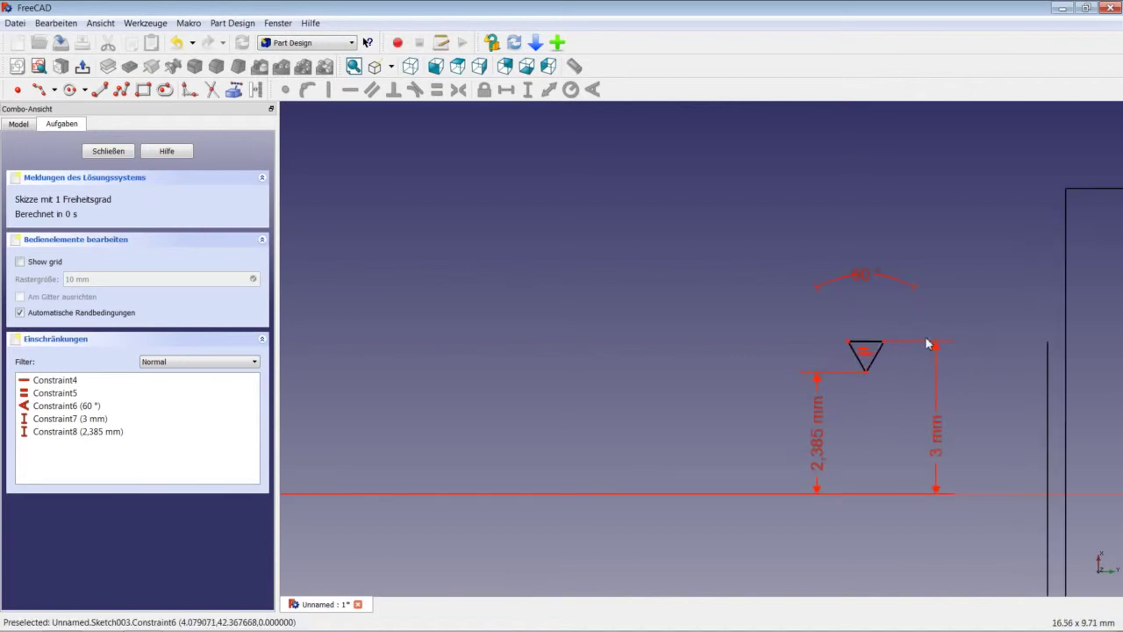
scroll(927, 344, up, 1)
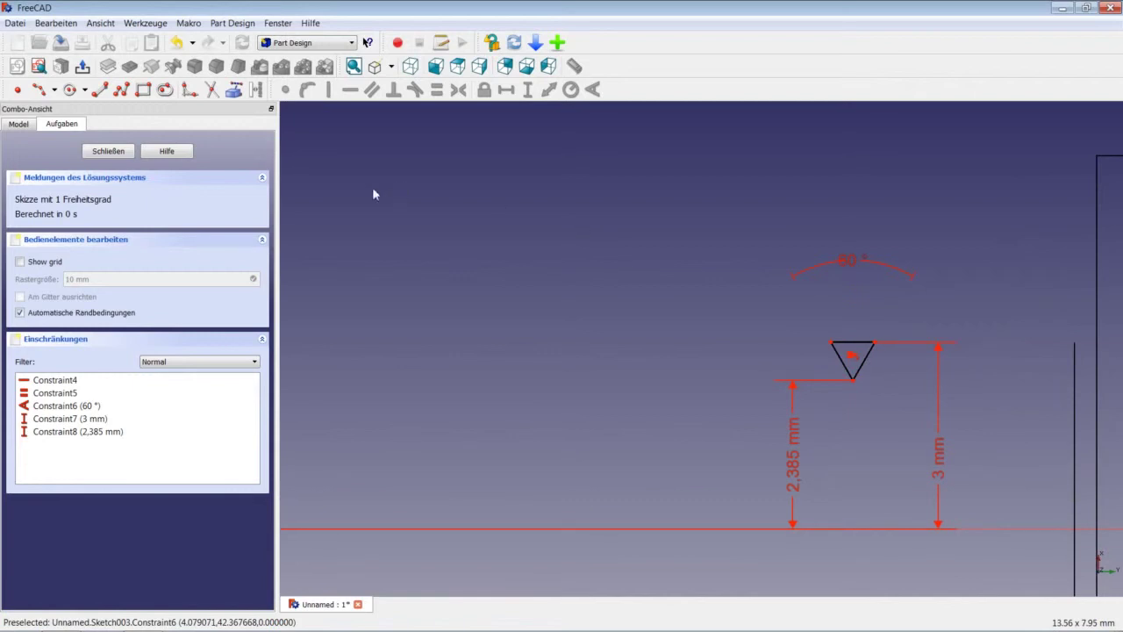
Step: Draw a second adjoining triangle from the tip back to the top-right corner
click(122, 91)
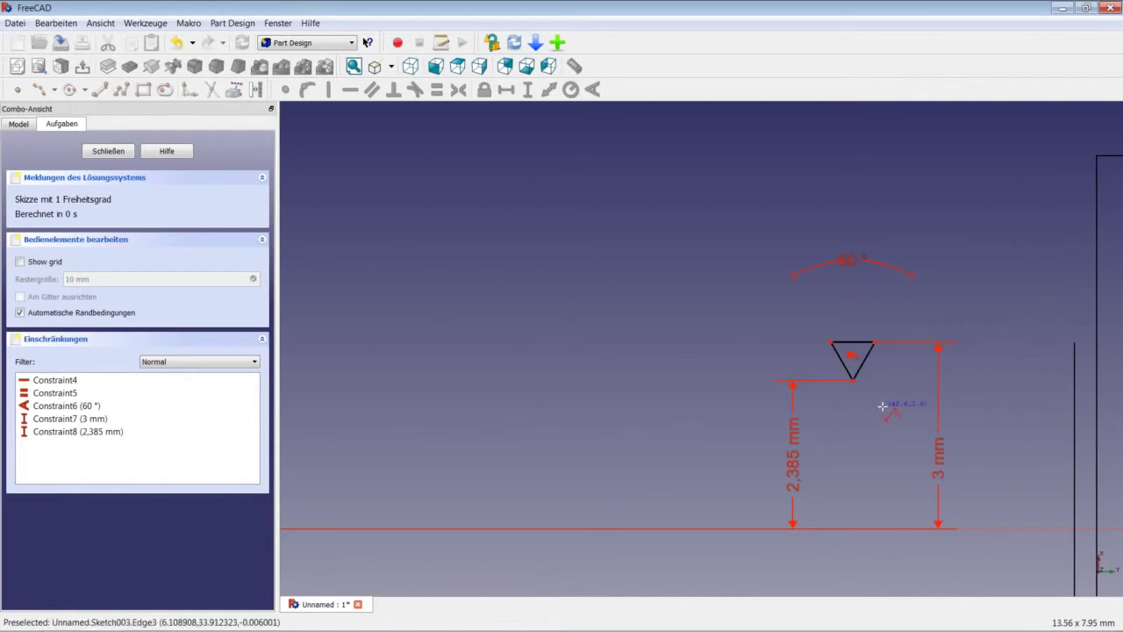
click(853, 380)
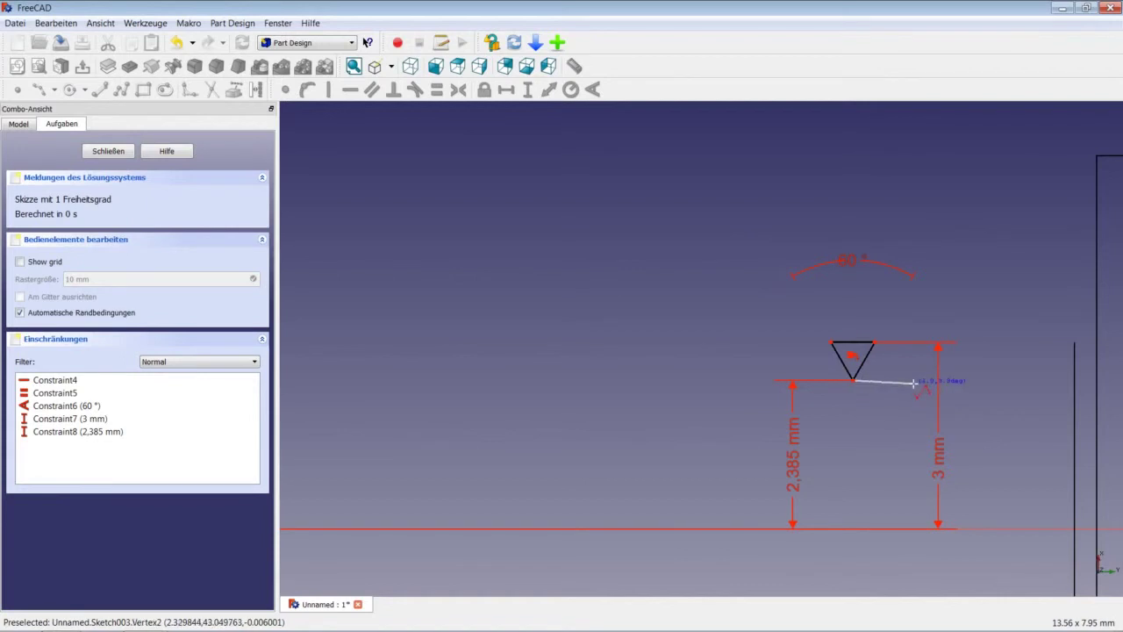
click(911, 381)
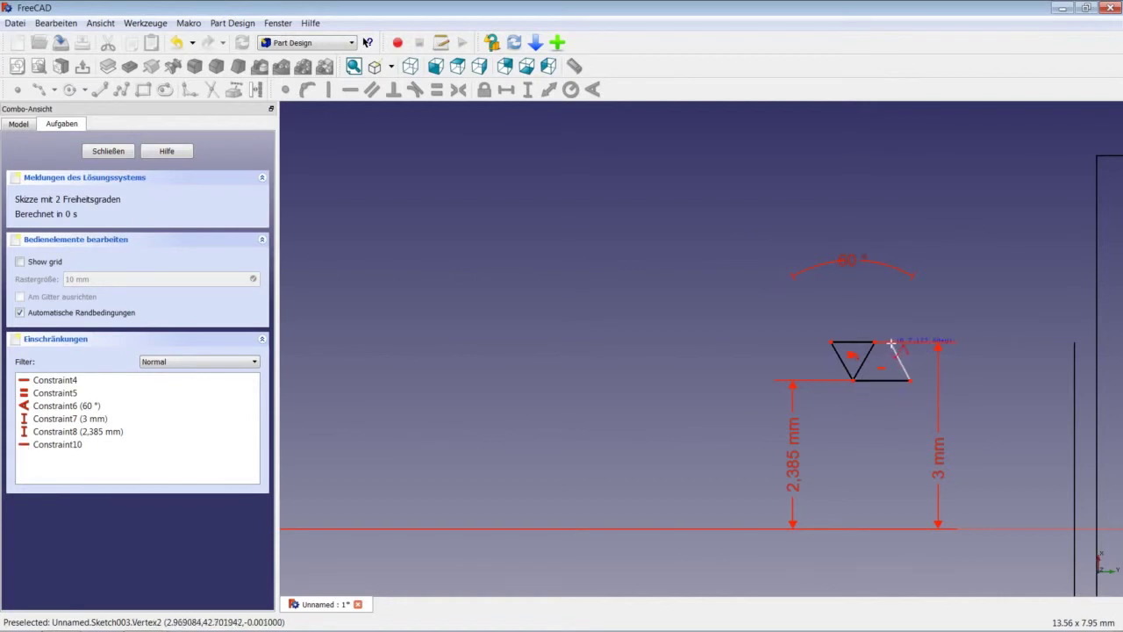
click(880, 340)
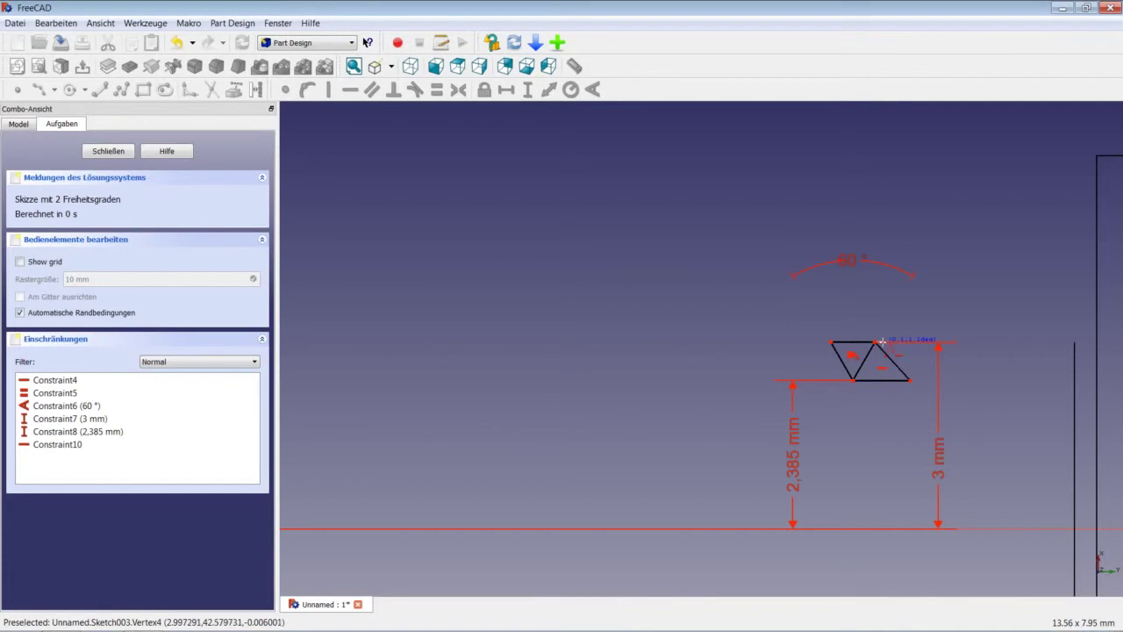
key(Escape)
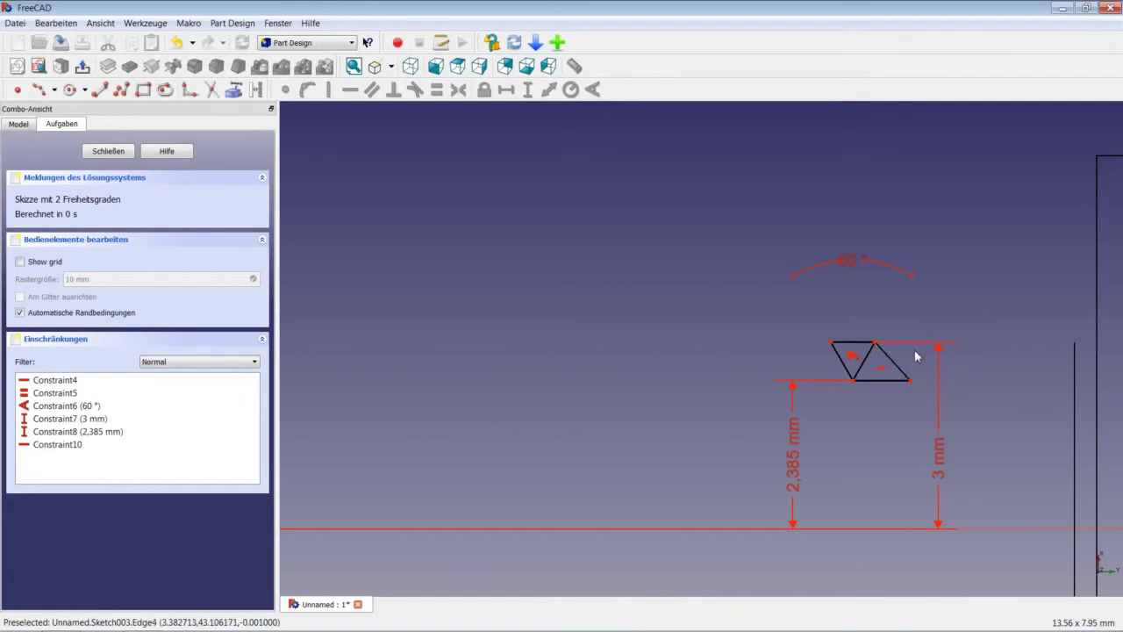
scroll(904, 365, up, 2)
scroll(900, 373, up, 2)
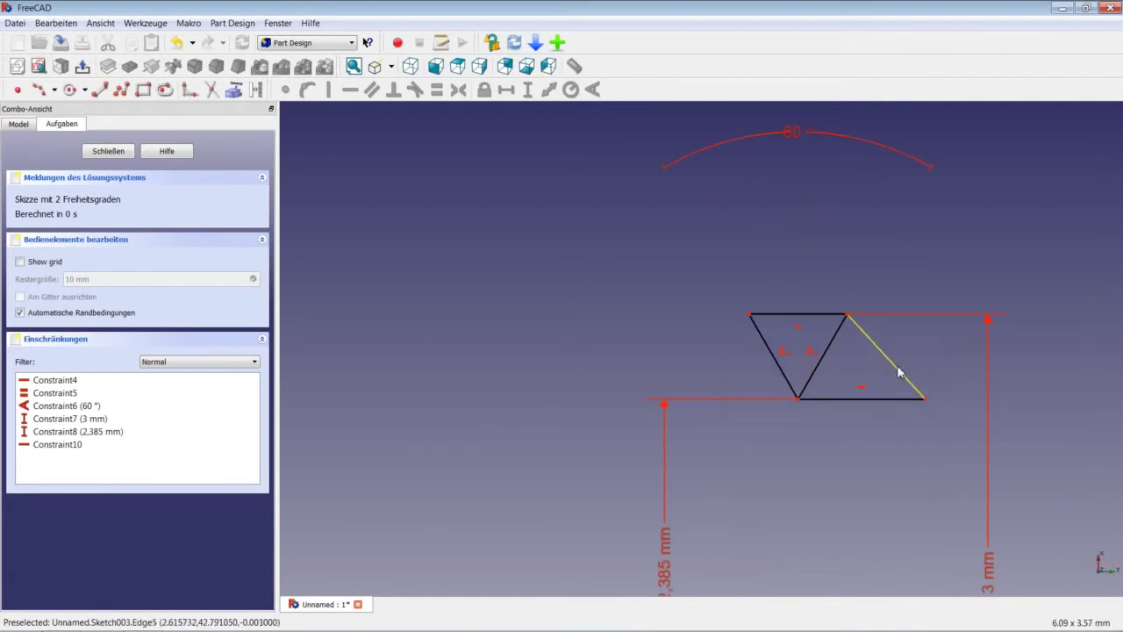
Step: Equalize the triangle edges and turn the right triangle's bottom and slanted edges into construction lines
click(889, 401)
click(898, 379)
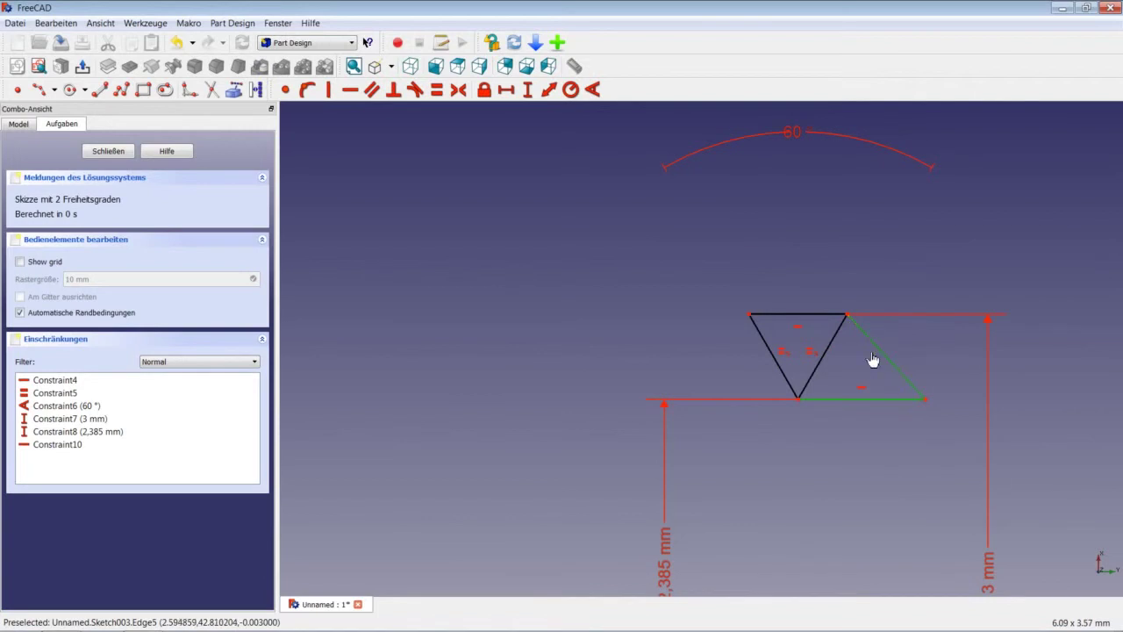
click(836, 341)
click(437, 91)
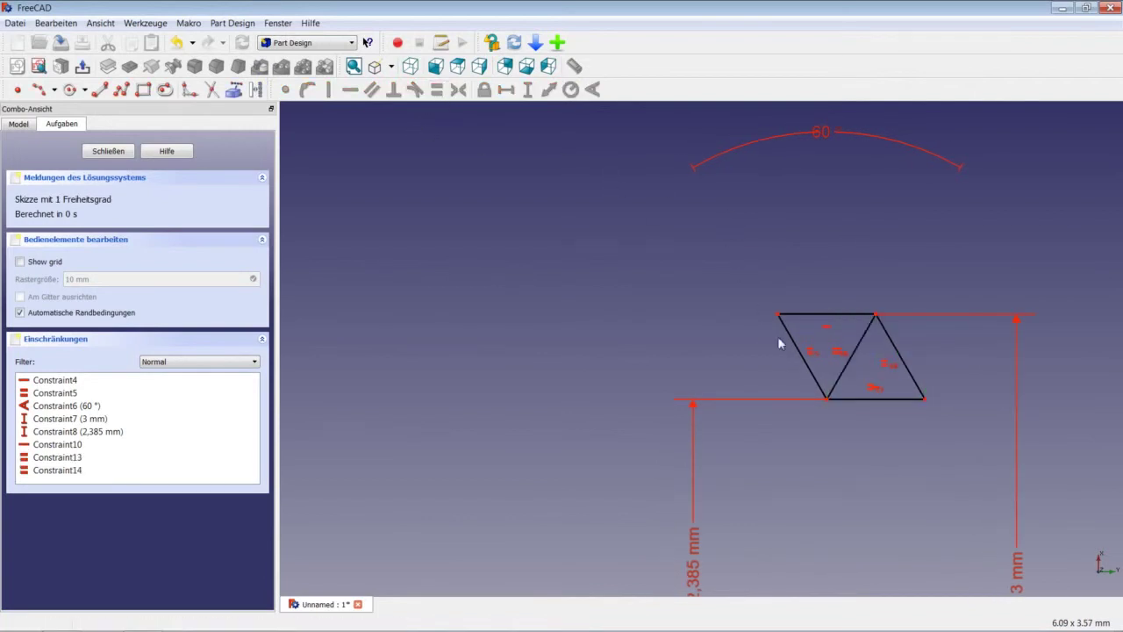
click(906, 400)
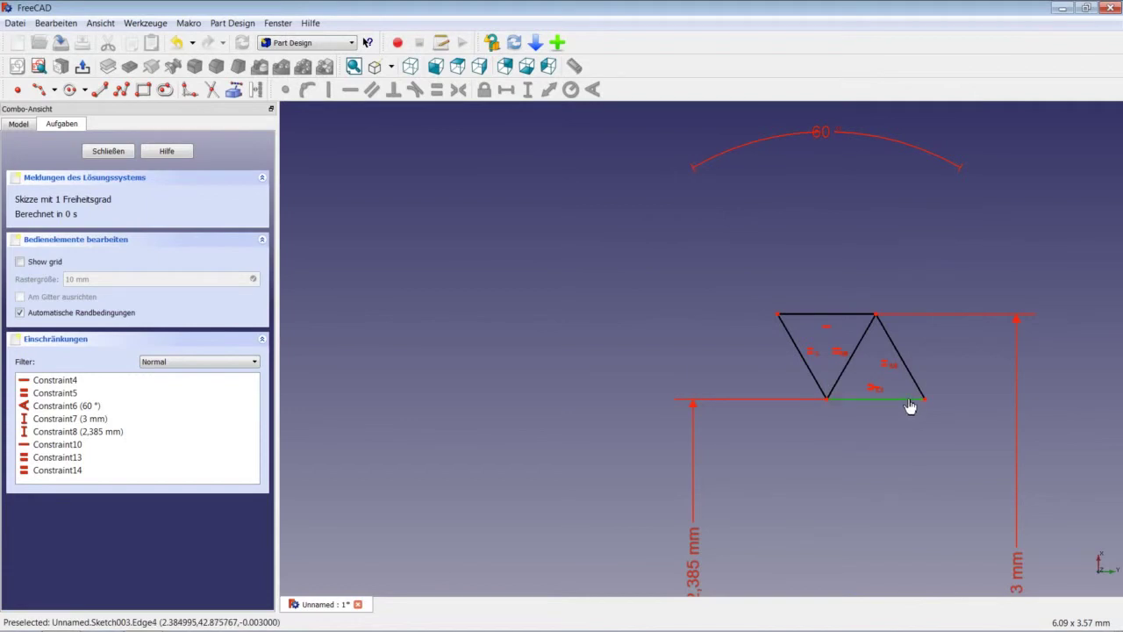
click(916, 392)
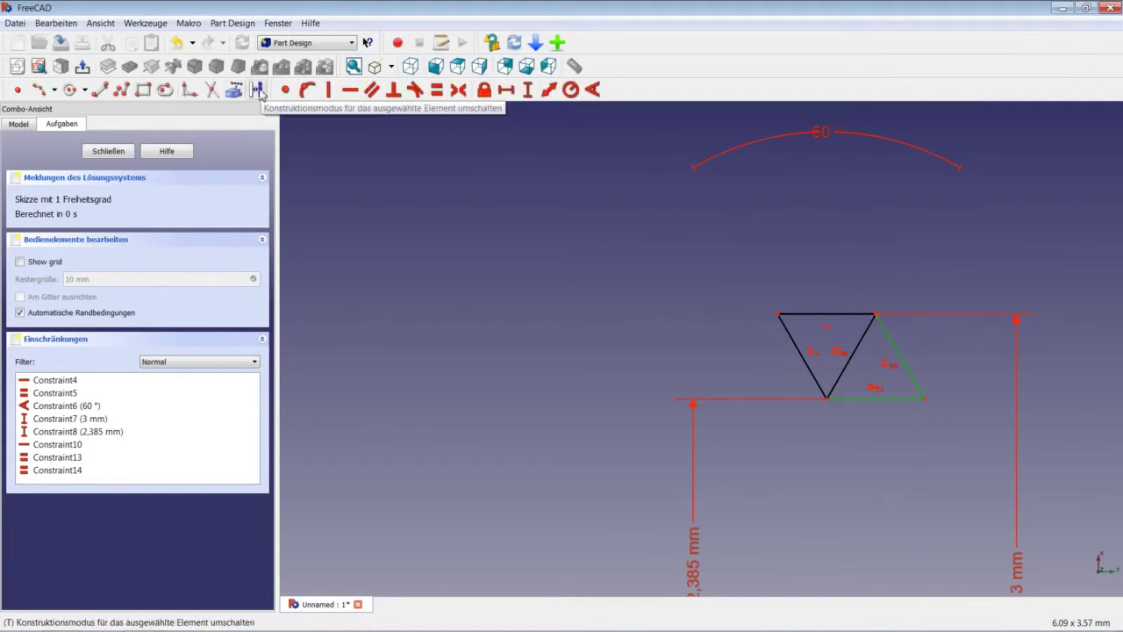
click(258, 90)
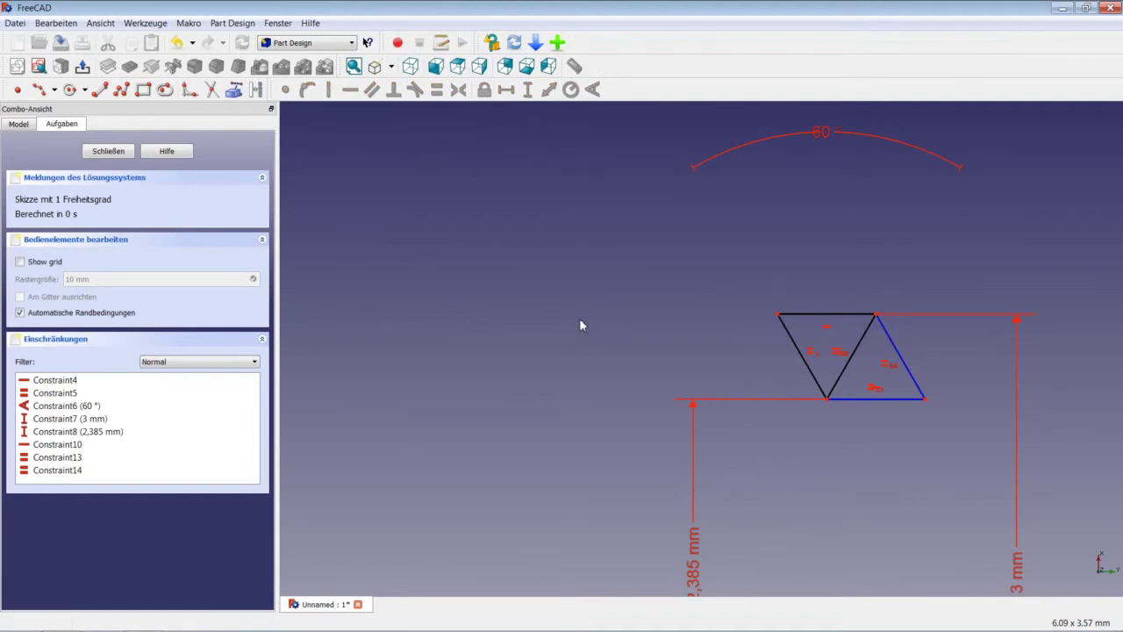
Step: Dimension the triangle 46 mm horizontally from the sketch origin, fully constraining Sketch003
scroll(589, 322, down, 1)
scroll(590, 321, down, 1)
scroll(590, 321, down, 3)
scroll(589, 322, down, 1)
scroll(481, 339, down, 2)
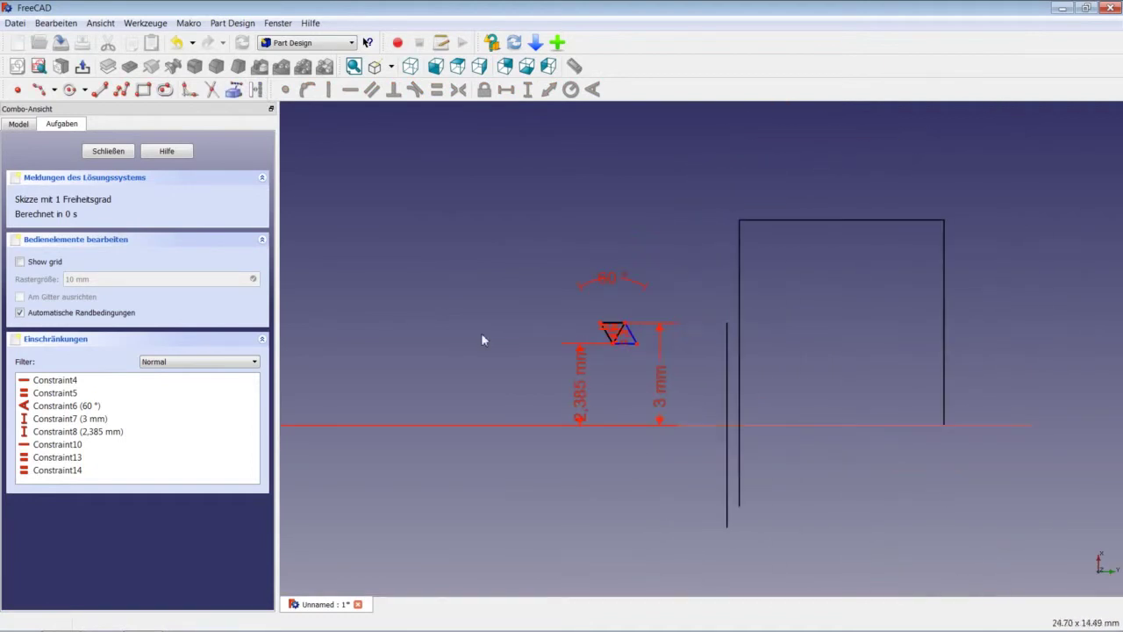
scroll(402, 345, down, 5)
scroll(399, 345, up, 3)
scroll(492, 342, up, 4)
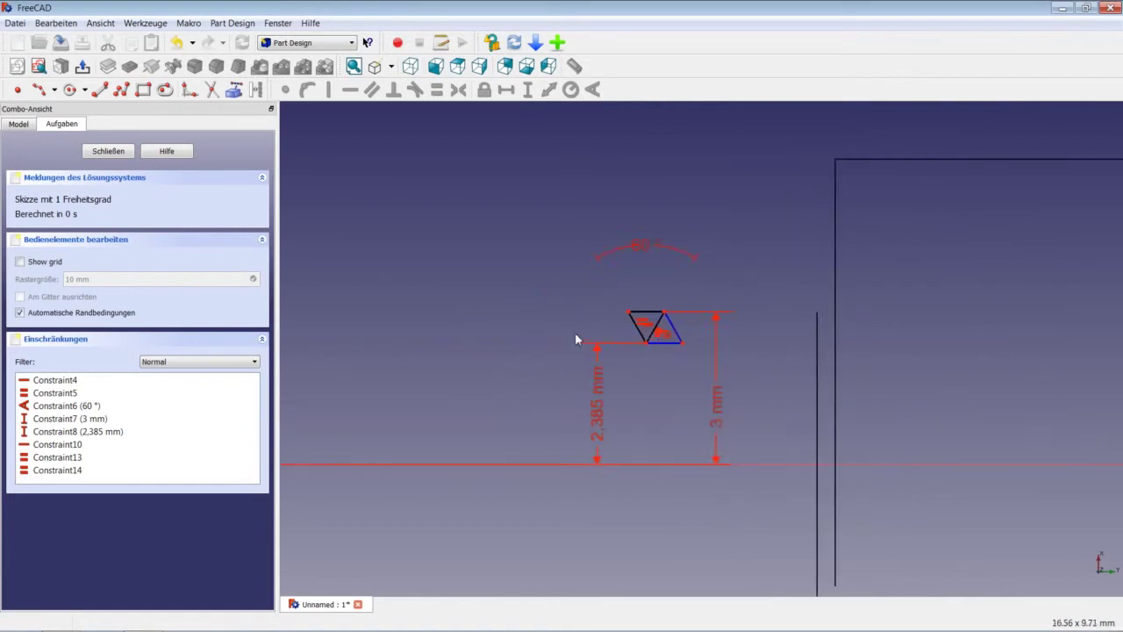
scroll(659, 355, up, 3)
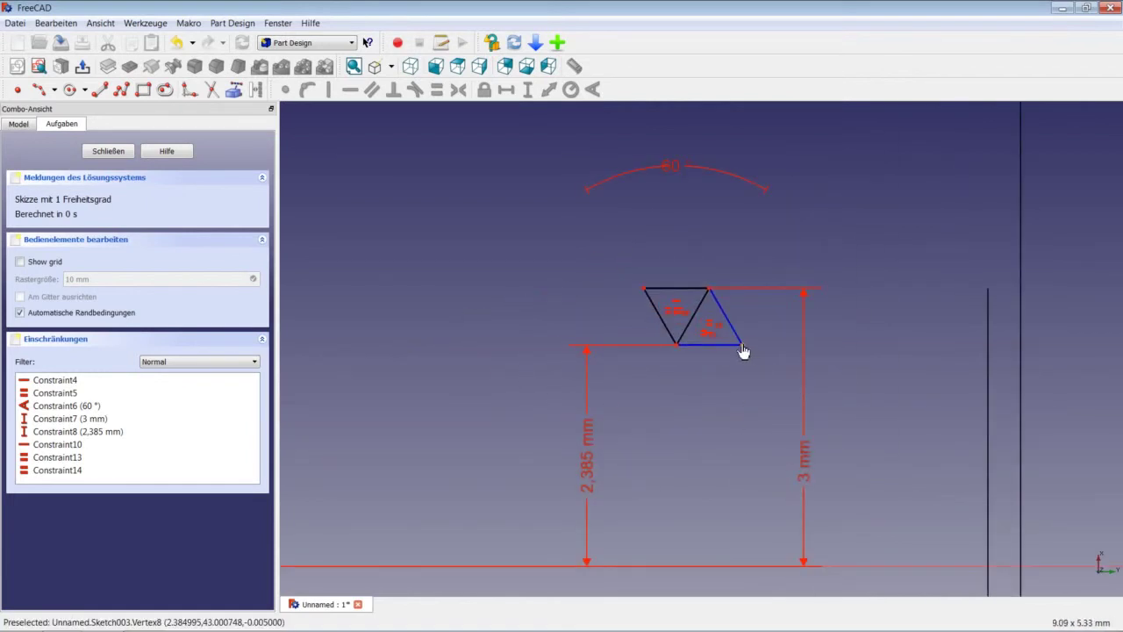
scroll(483, 403, down, 4)
scroll(482, 403, down, 4)
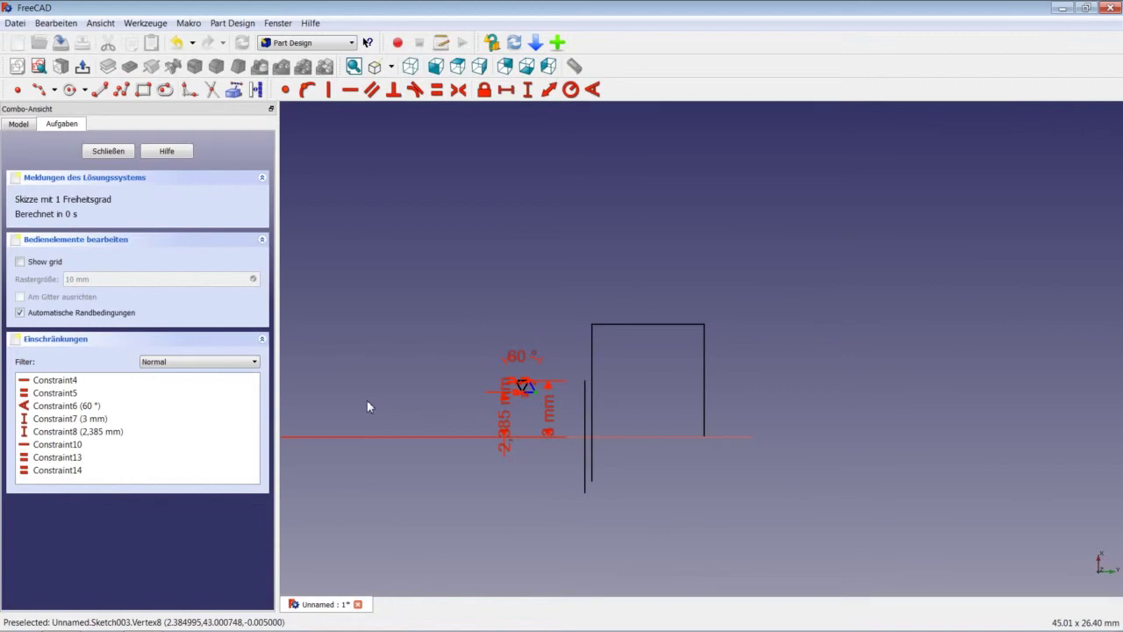
middle_drag(367, 401, 697, 381)
scroll(684, 366, down, 2)
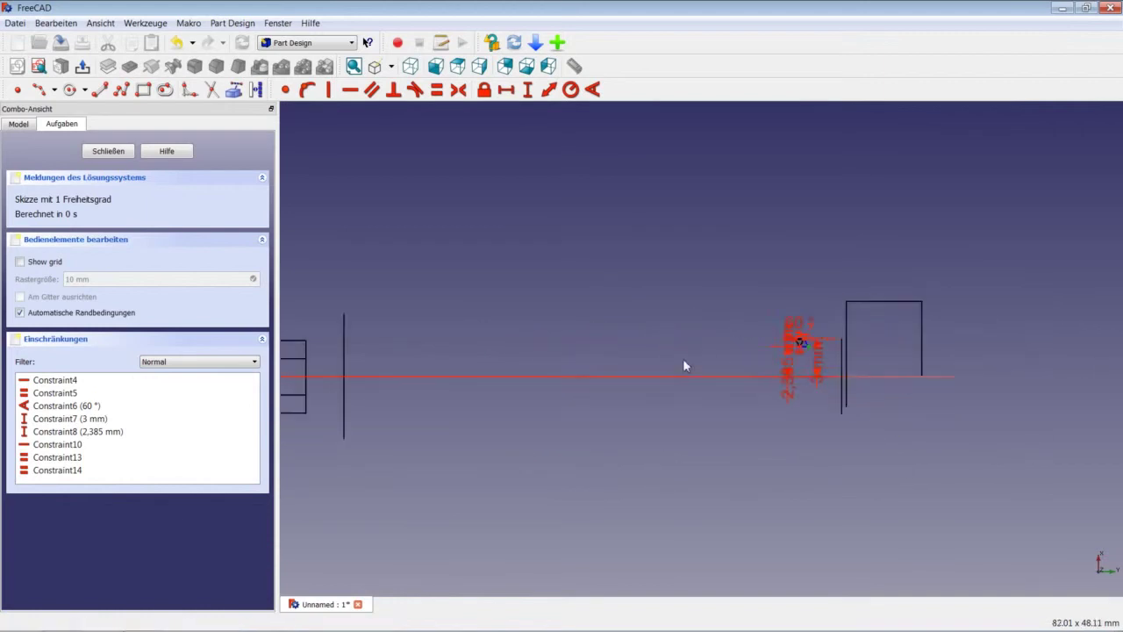
scroll(685, 366, down, 1)
scroll(456, 395, up, 1)
scroll(386, 381, up, 2)
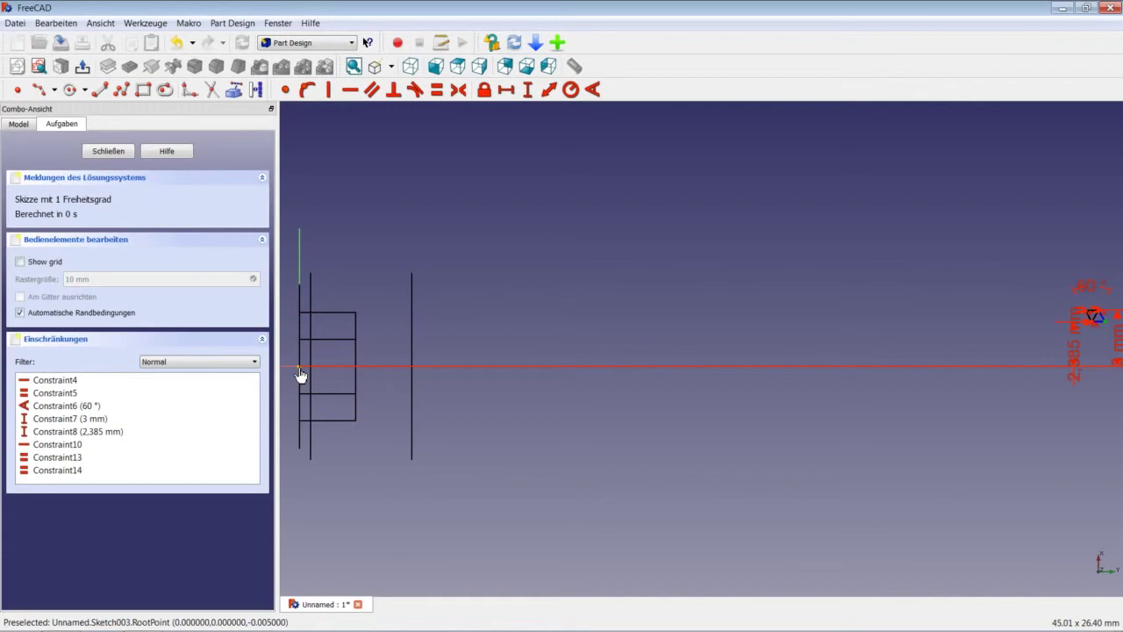
click(508, 95)
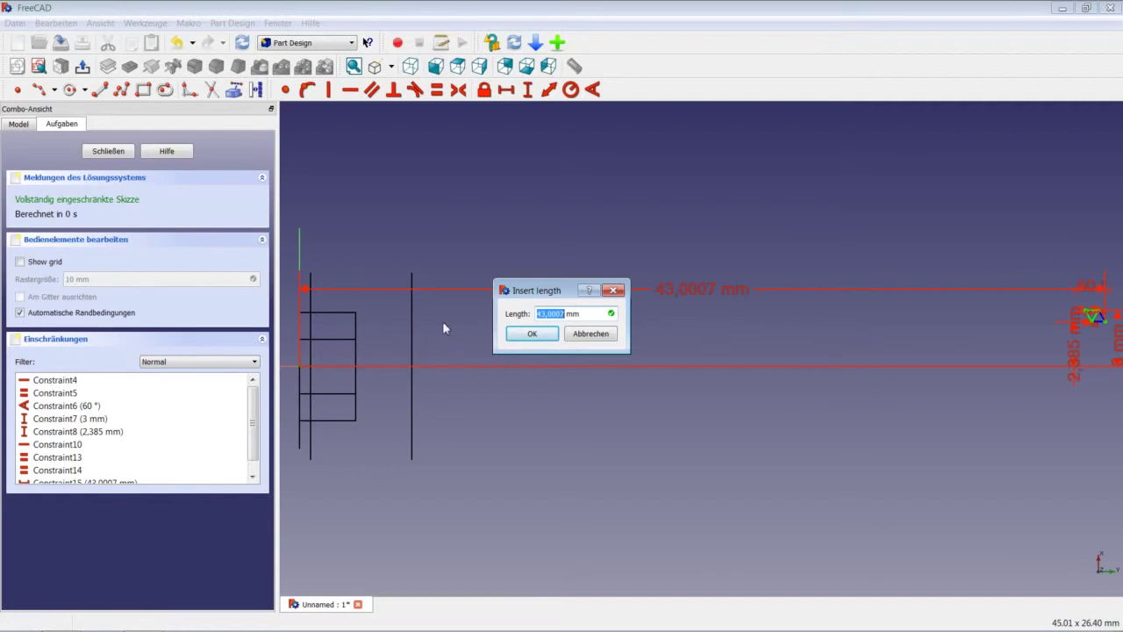
text(46)
key(Return)
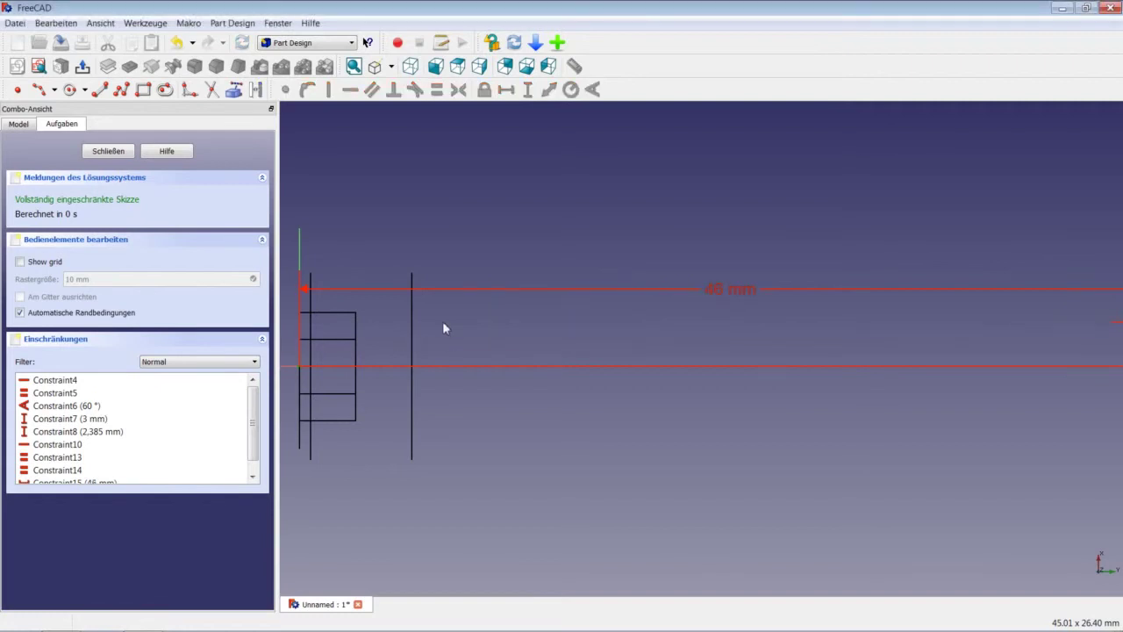
scroll(700, 345, down, 4)
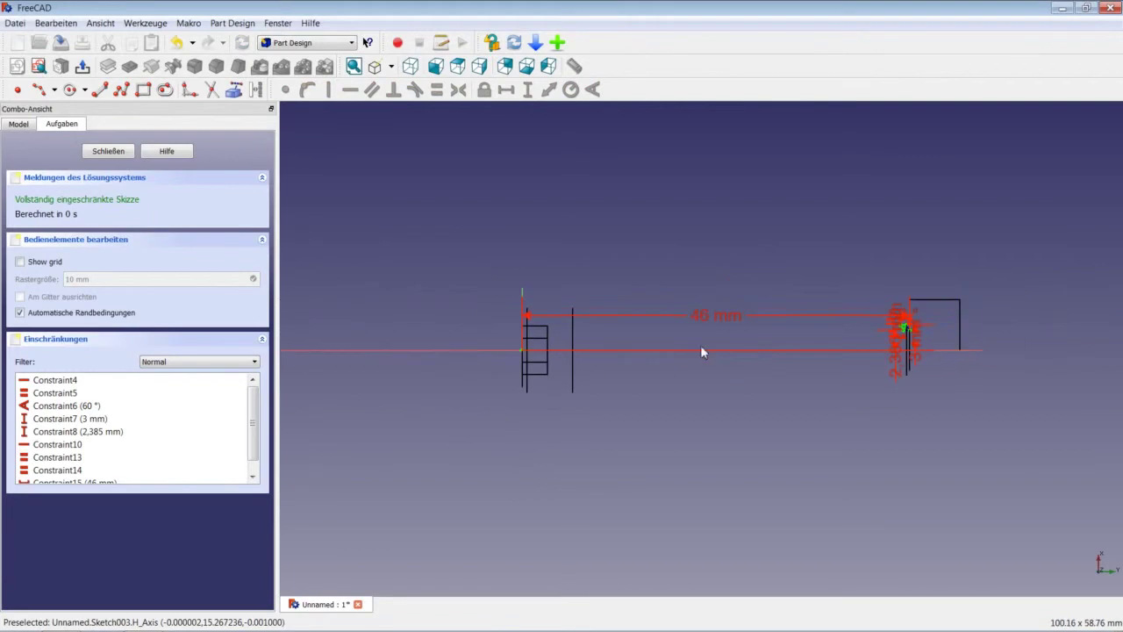
scroll(941, 311, up, 3)
scroll(939, 309, up, 3)
scroll(936, 305, up, 3)
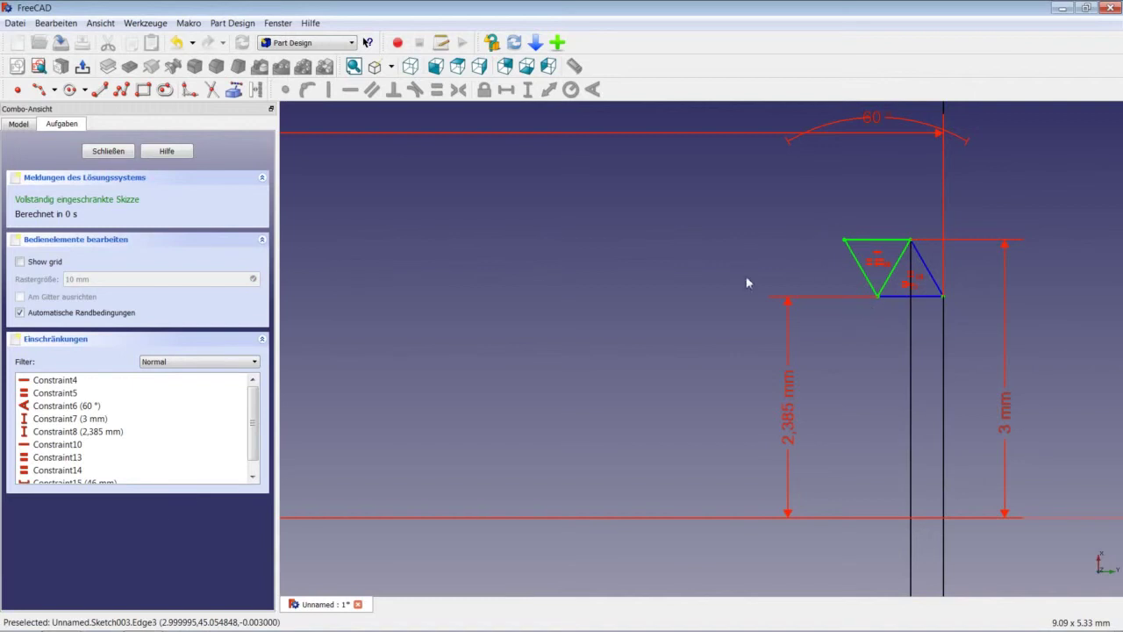
scroll(570, 311, down, 1)
scroll(571, 311, down, 2)
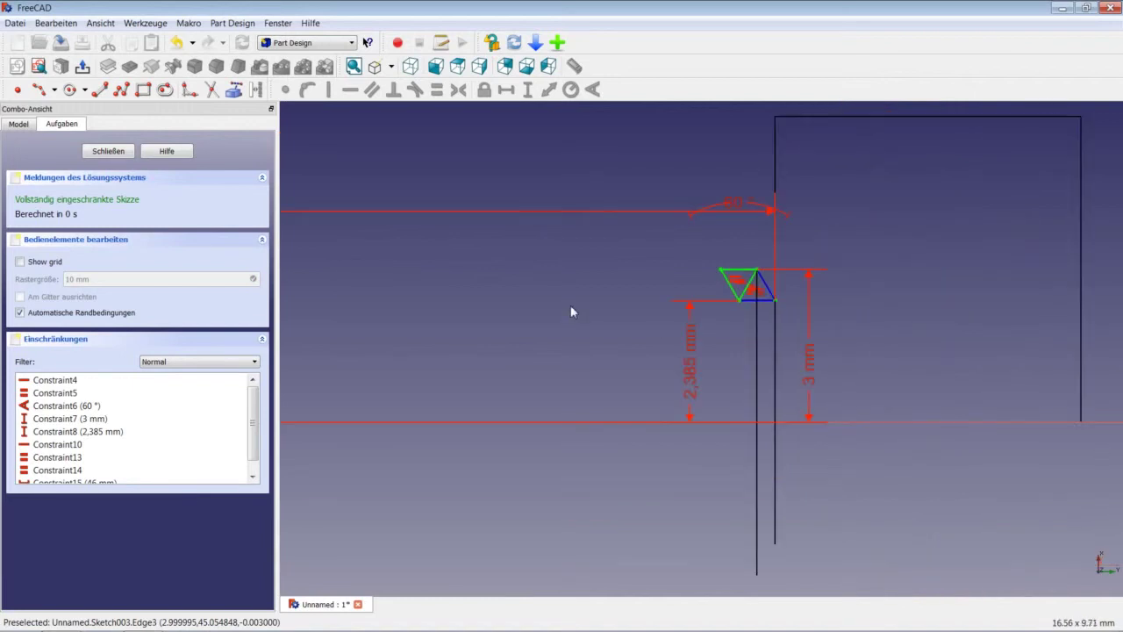
scroll(570, 312, down, 2)
scroll(571, 312, down, 1)
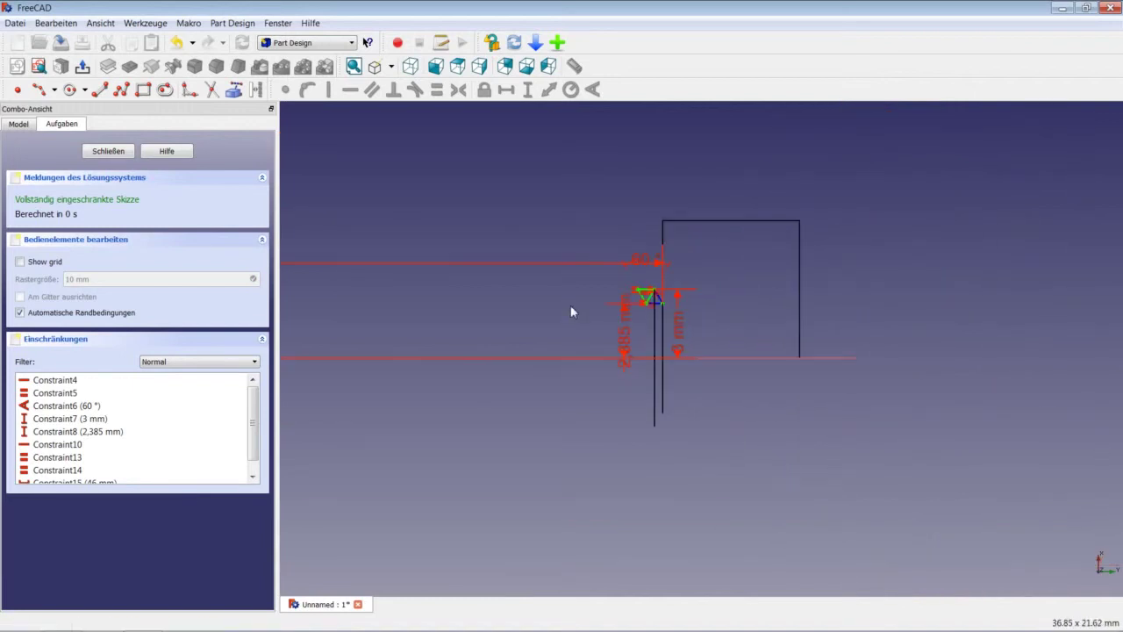
Step: Revolve Sketch003 as a Groove around the horizontal sketch axis, then show the model shaded
click(108, 151)
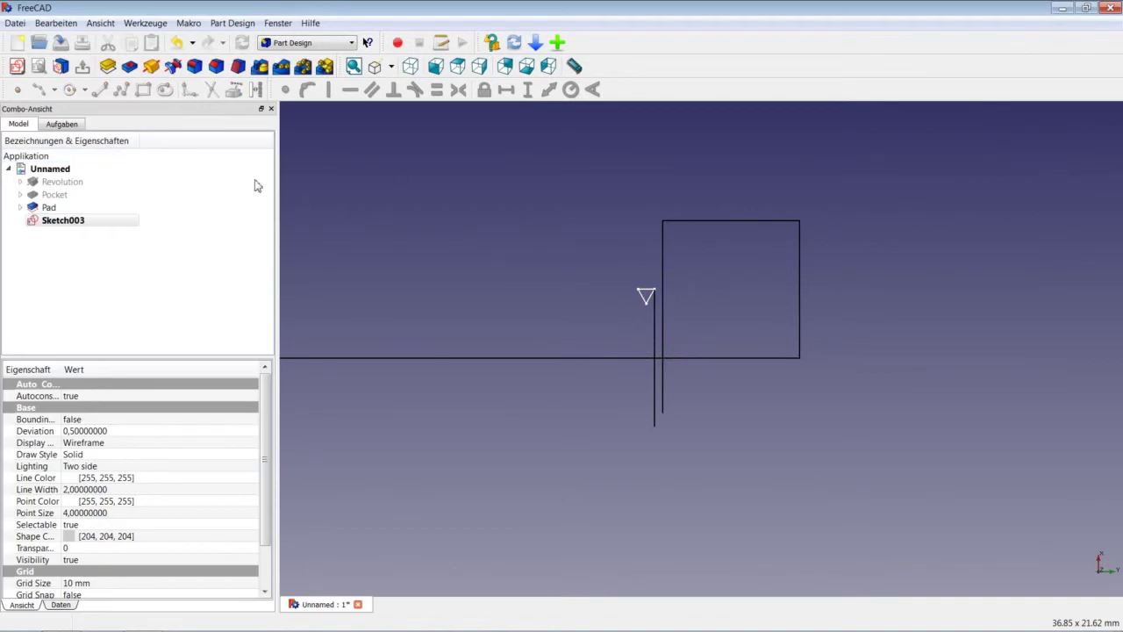
click(79, 226)
click(174, 67)
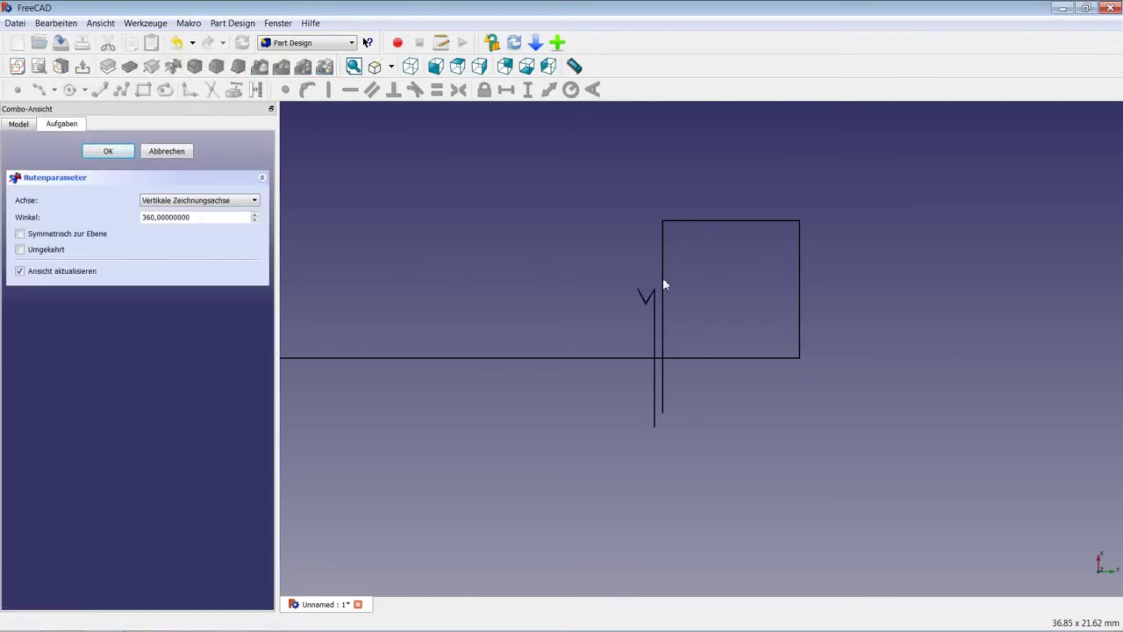
click(208, 204)
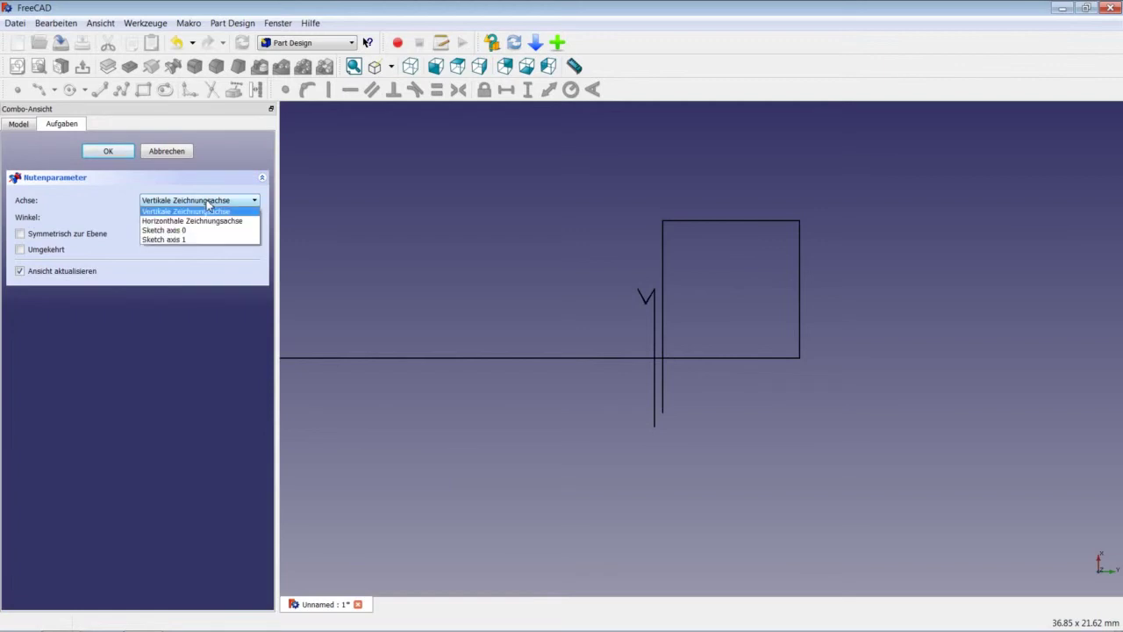
click(225, 220)
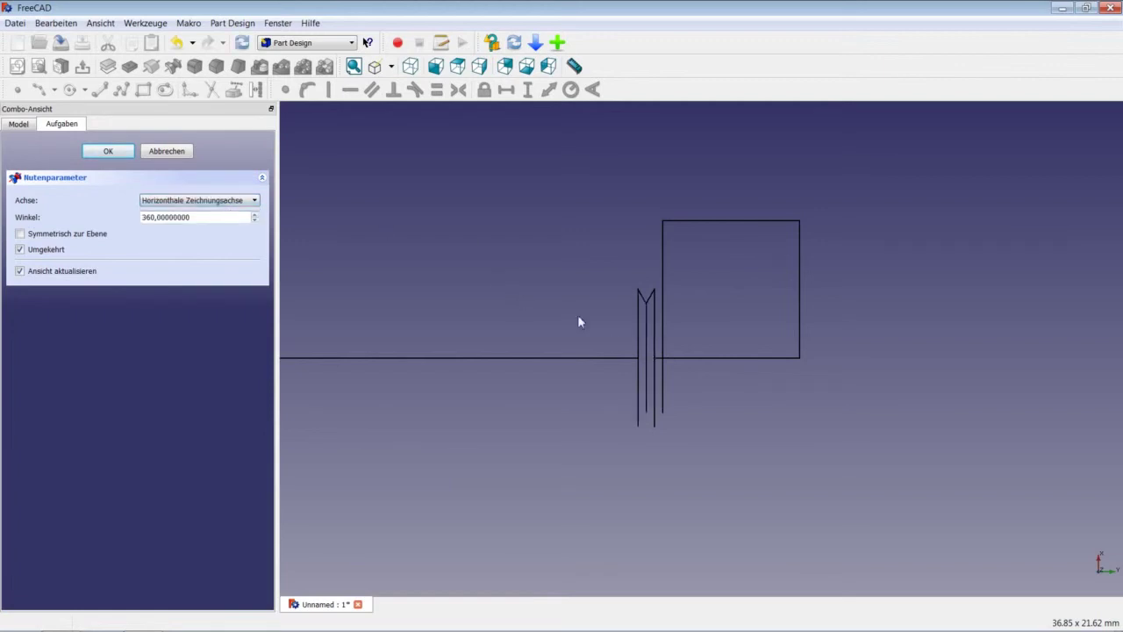
click(128, 155)
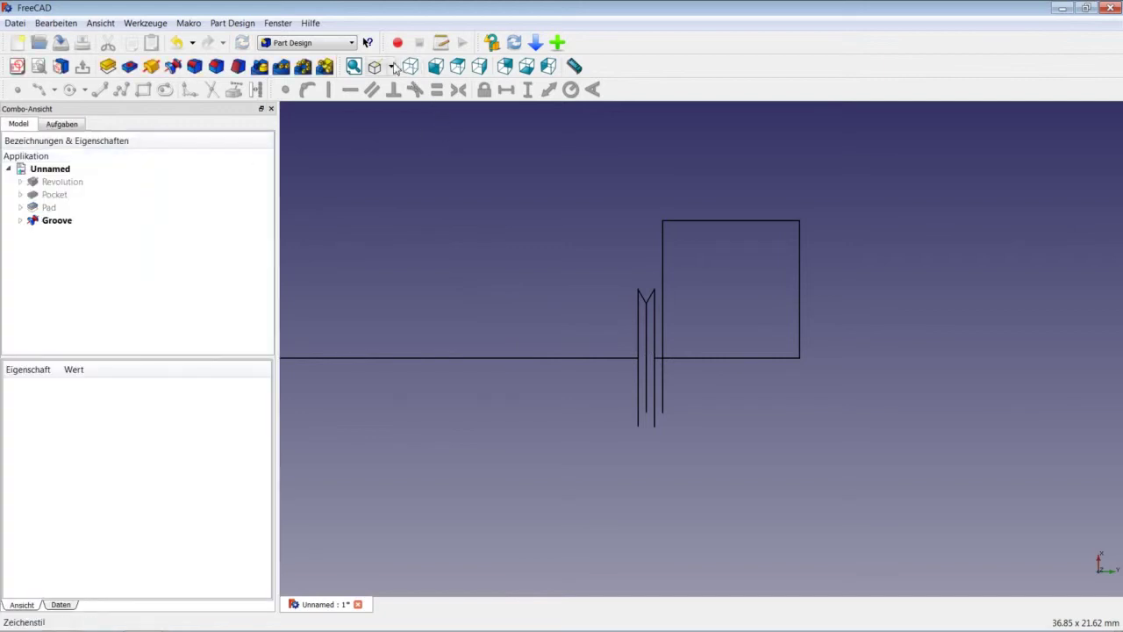
click(391, 66)
click(407, 88)
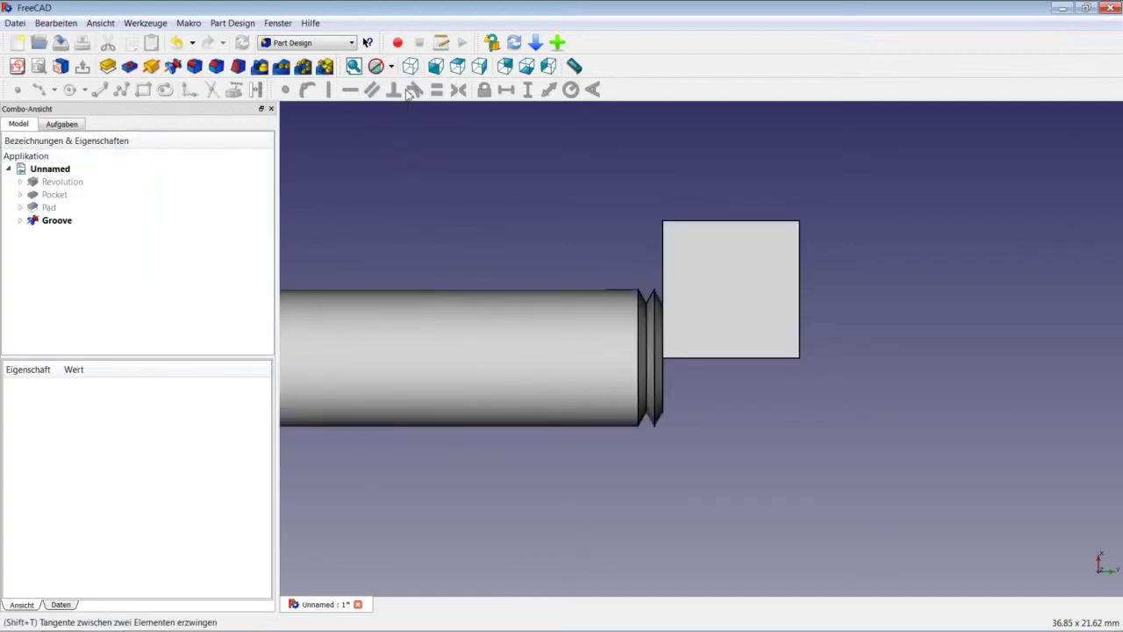
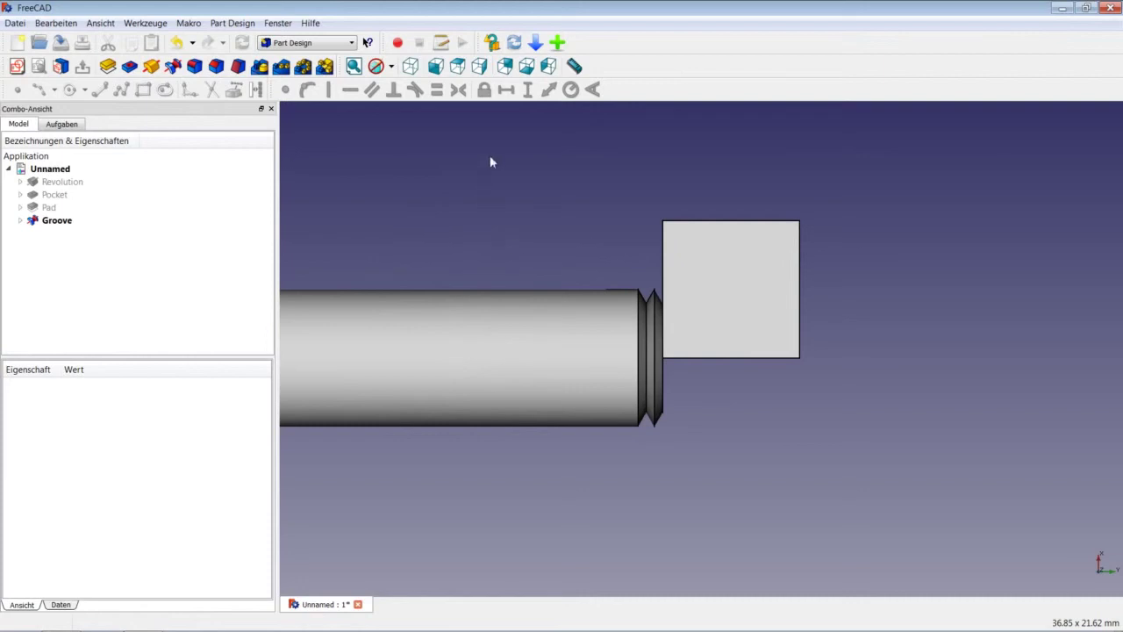
Step: Start a LinearPattern of the Groove feature and select its current length value
click(63, 224)
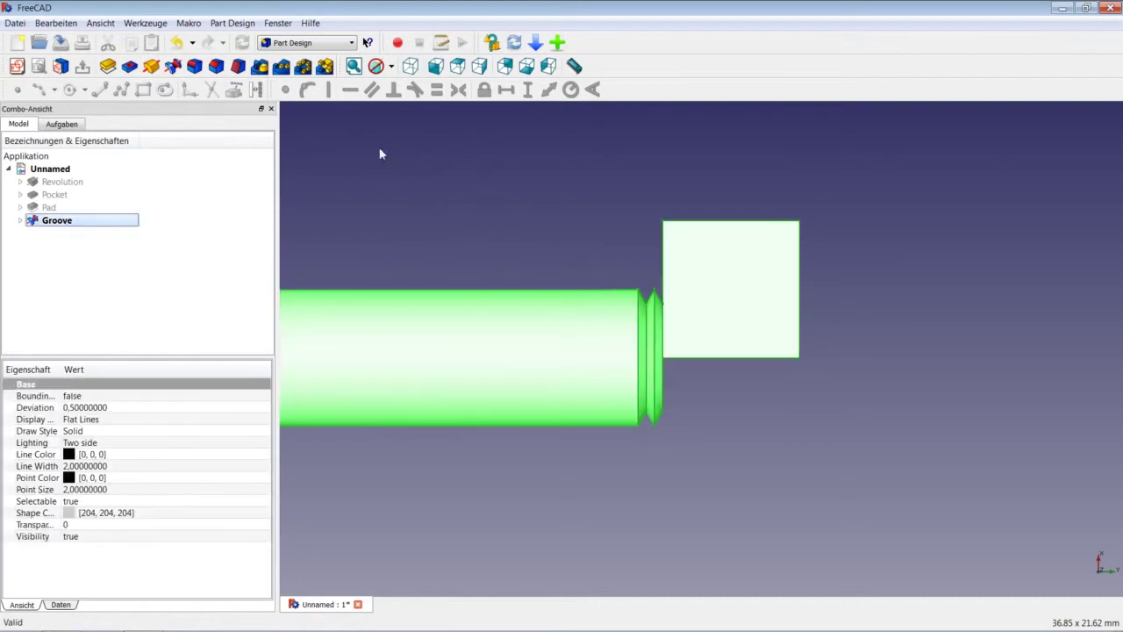
click(282, 67)
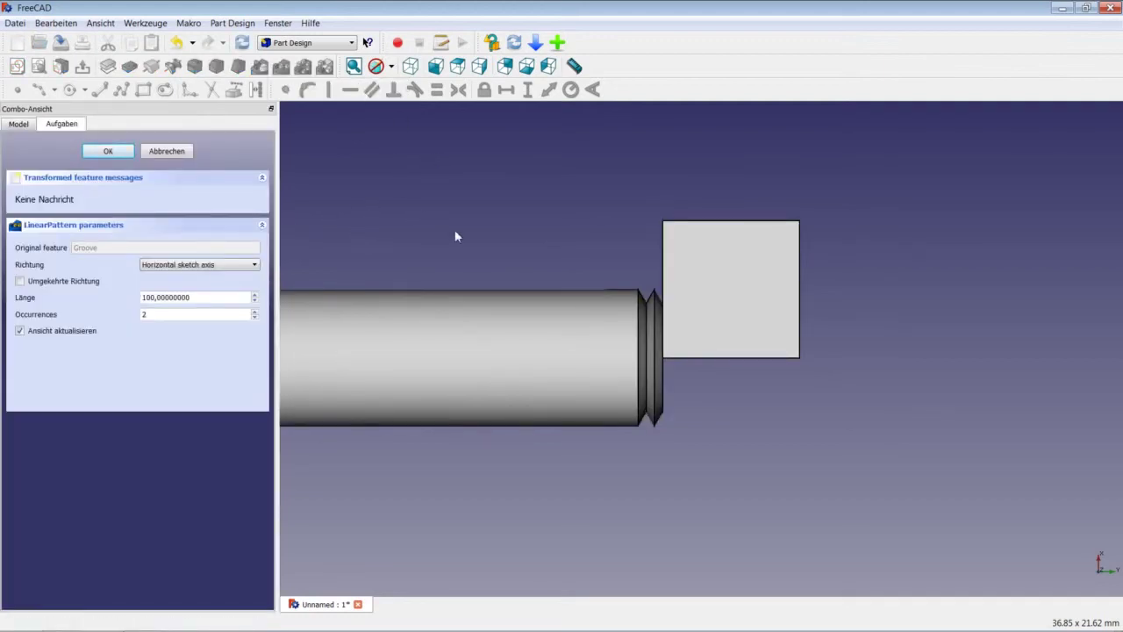
scroll(470, 262, down, 3)
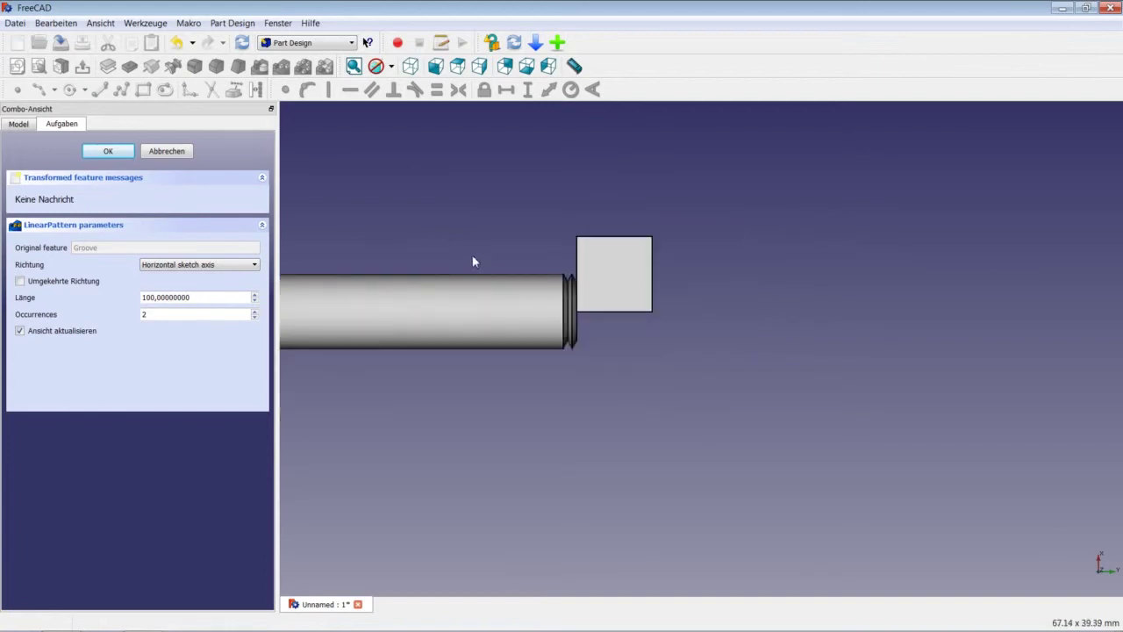
scroll(472, 262, down, 2)
scroll(472, 262, down, 2)
scroll(535, 209, up, 1)
scroll(537, 209, up, 1)
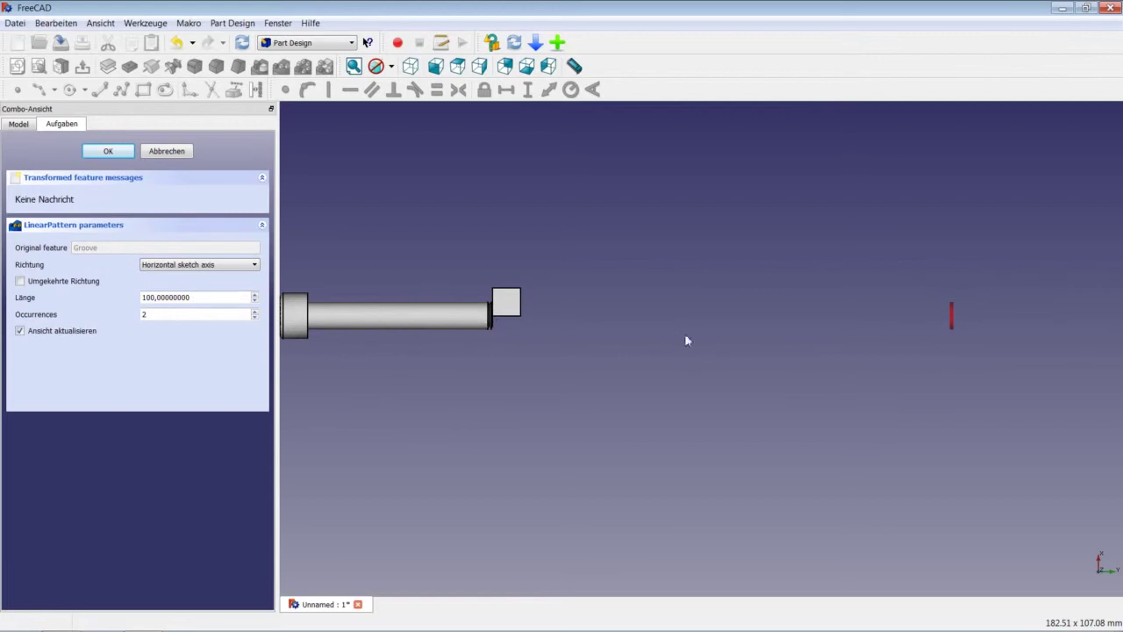
scroll(923, 313, down, 4)
scroll(922, 313, down, 1)
scroll(924, 314, down, 5)
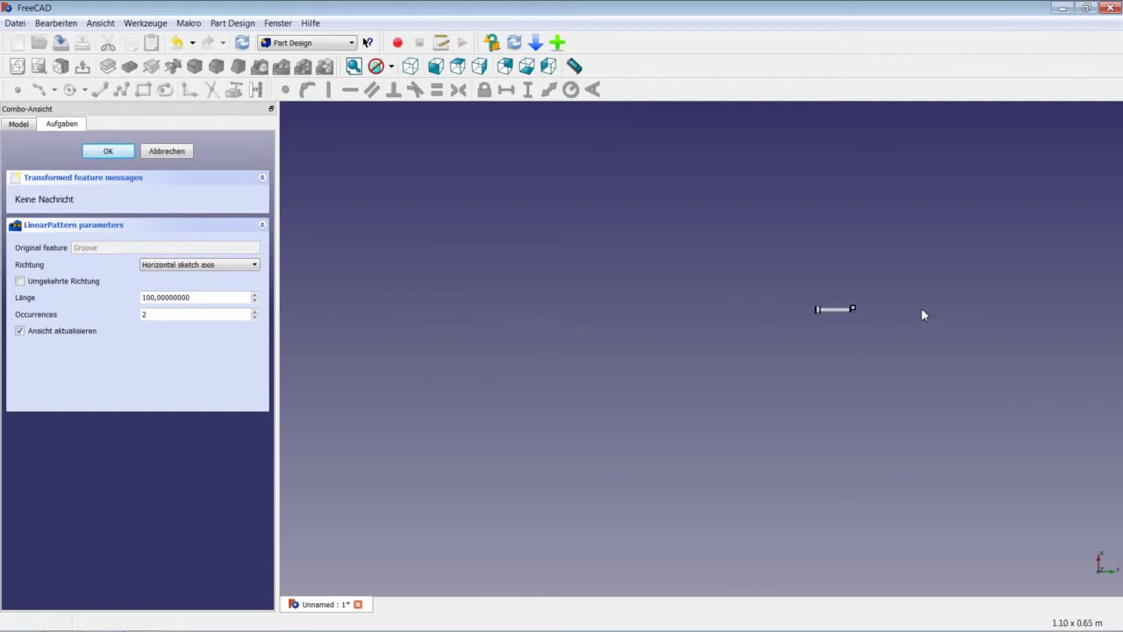
scroll(952, 306, up, 3)
scroll(878, 303, up, 5)
scroll(807, 302, up, 2)
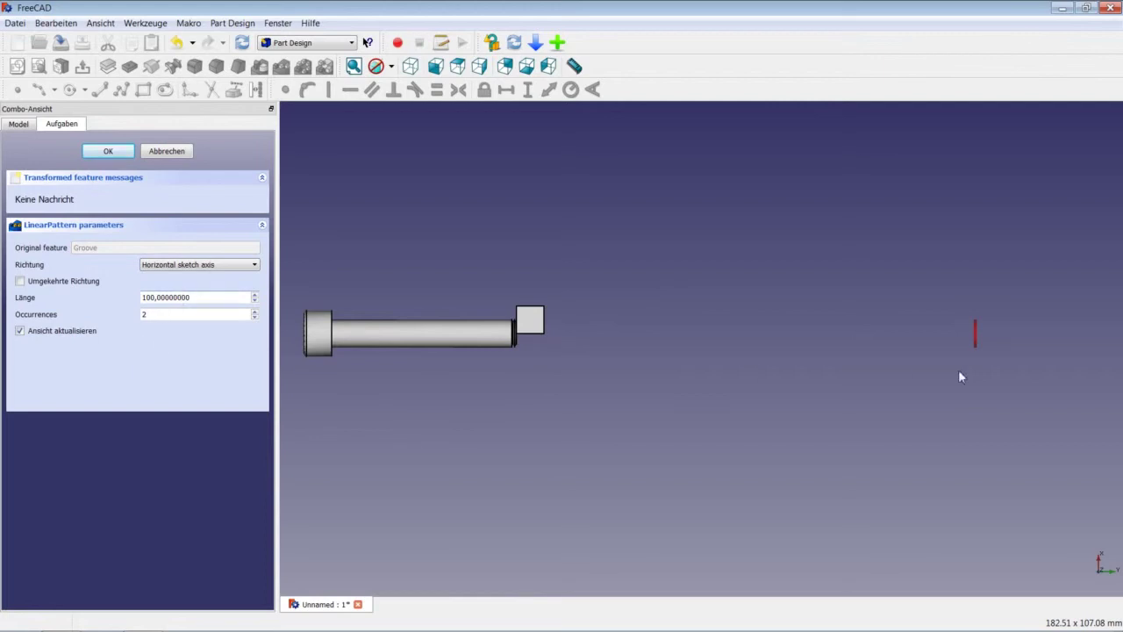
drag(210, 298, 109, 294)
Step: Pattern the groove with Länge 23 and 23 occurrences in reversed direction, and accept it
text(2)
text(3)
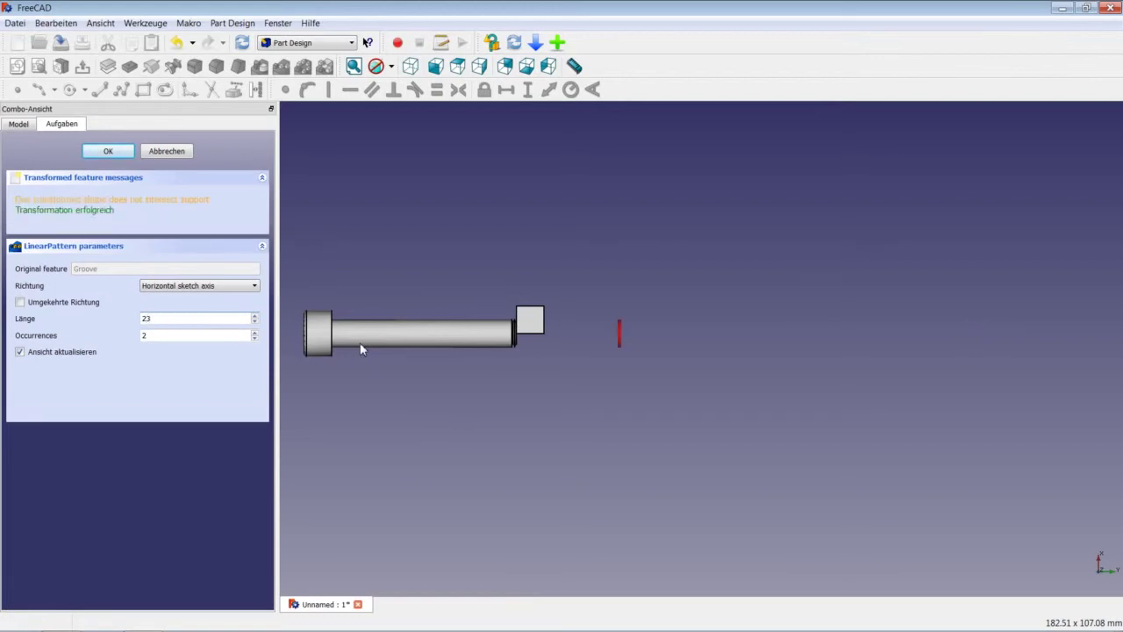
click(198, 336)
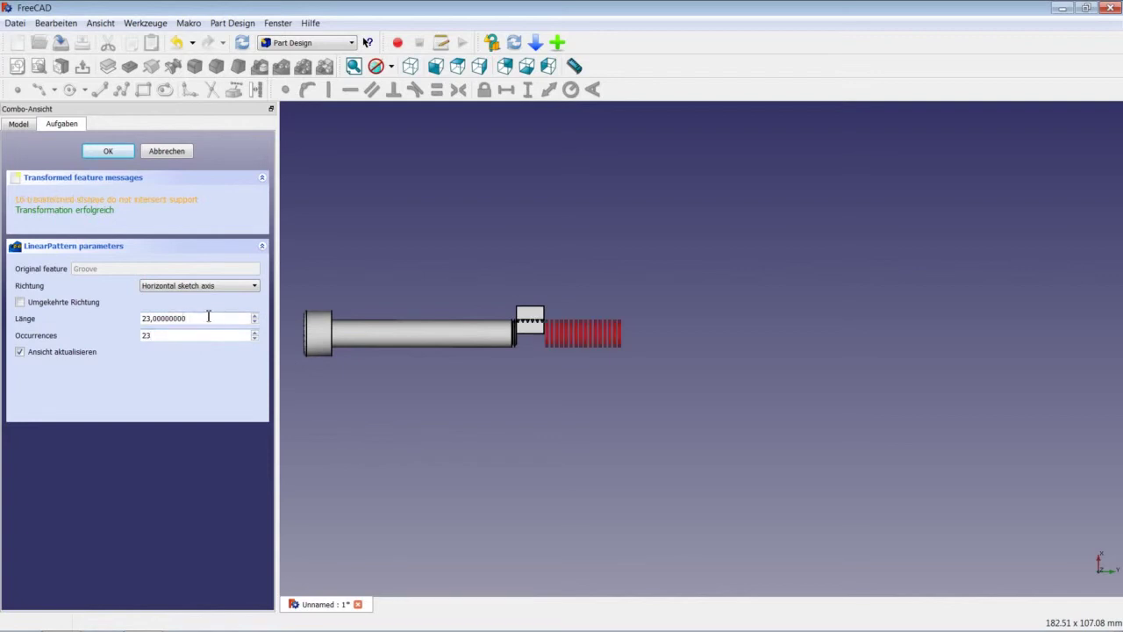
click(223, 318)
click(62, 304)
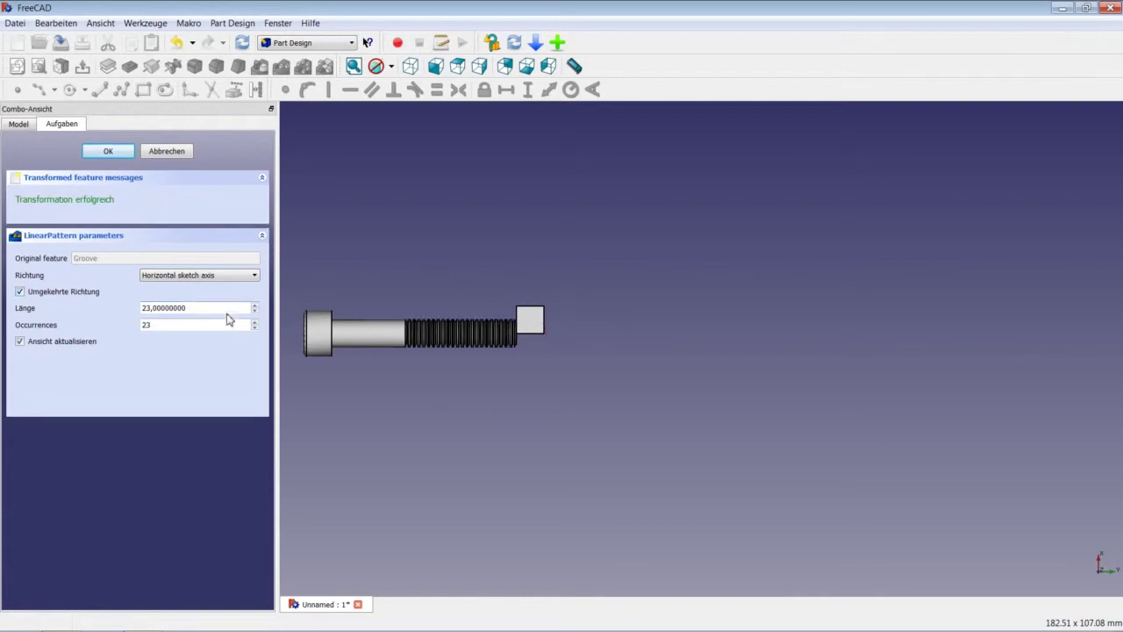
scroll(427, 337, up, 3)
scroll(426, 335, up, 3)
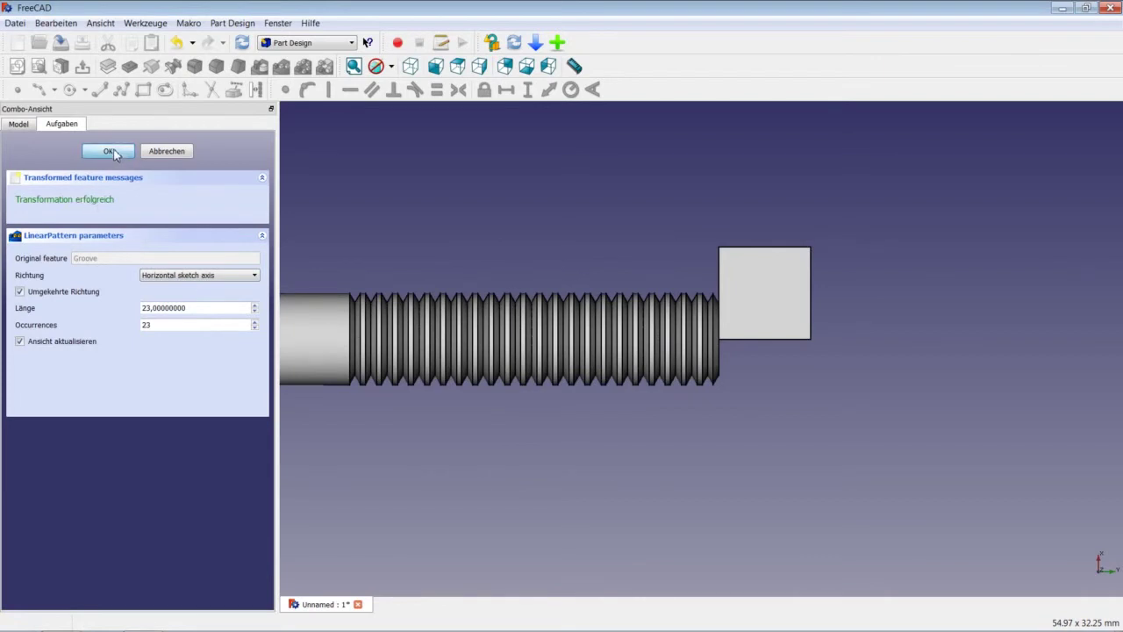
key(Return)
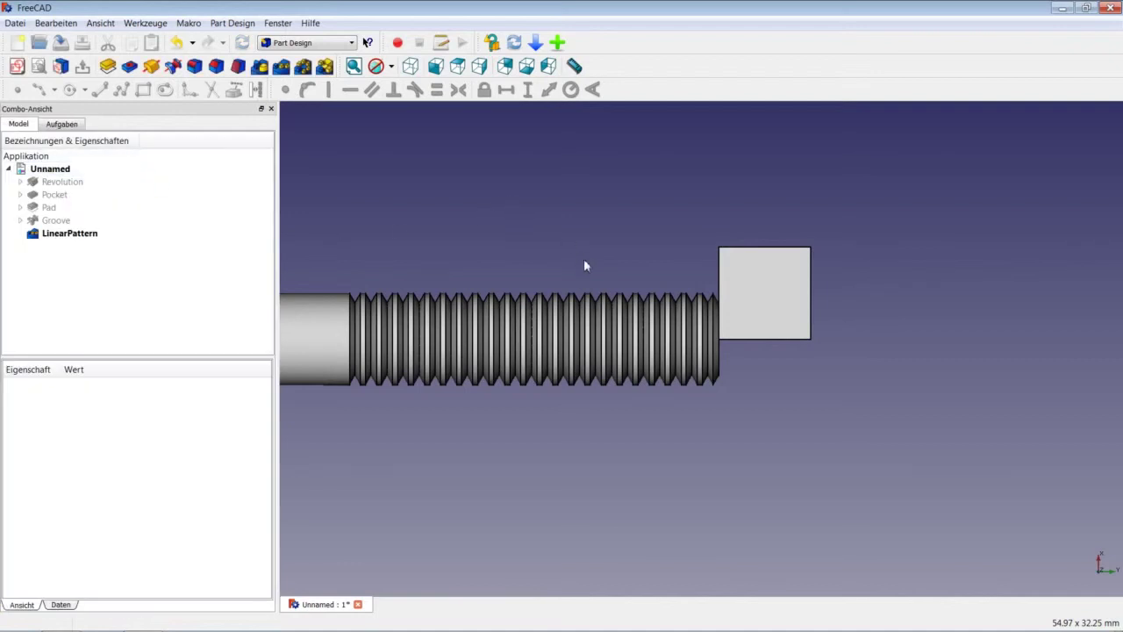
Step: Start a new sketch on the box's square face and draw a rectangle on it
click(762, 297)
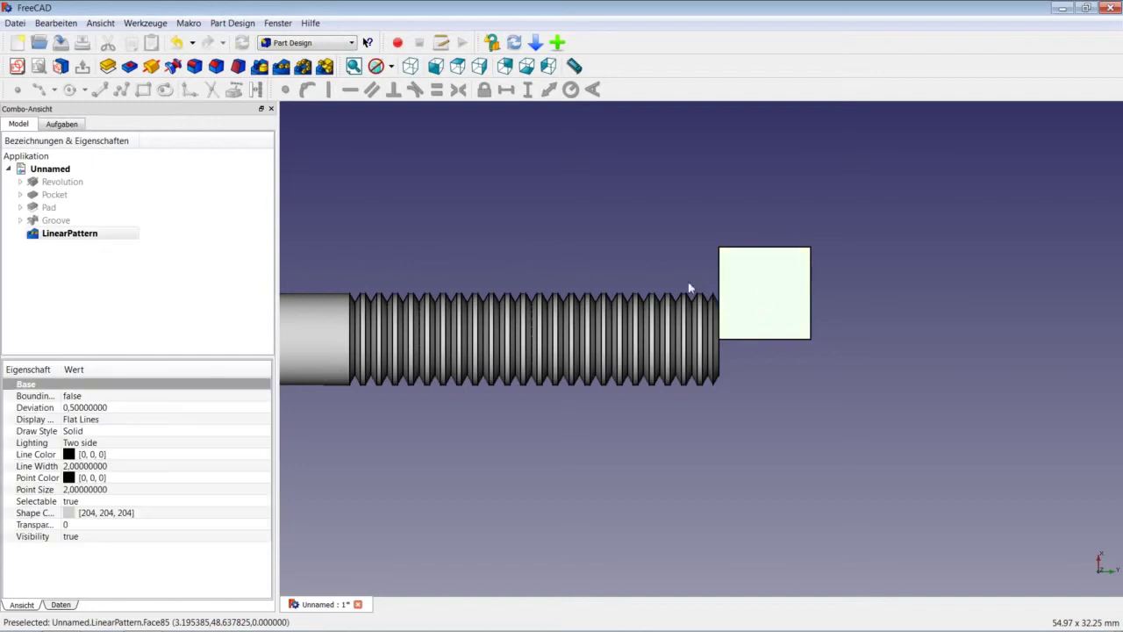
click(16, 69)
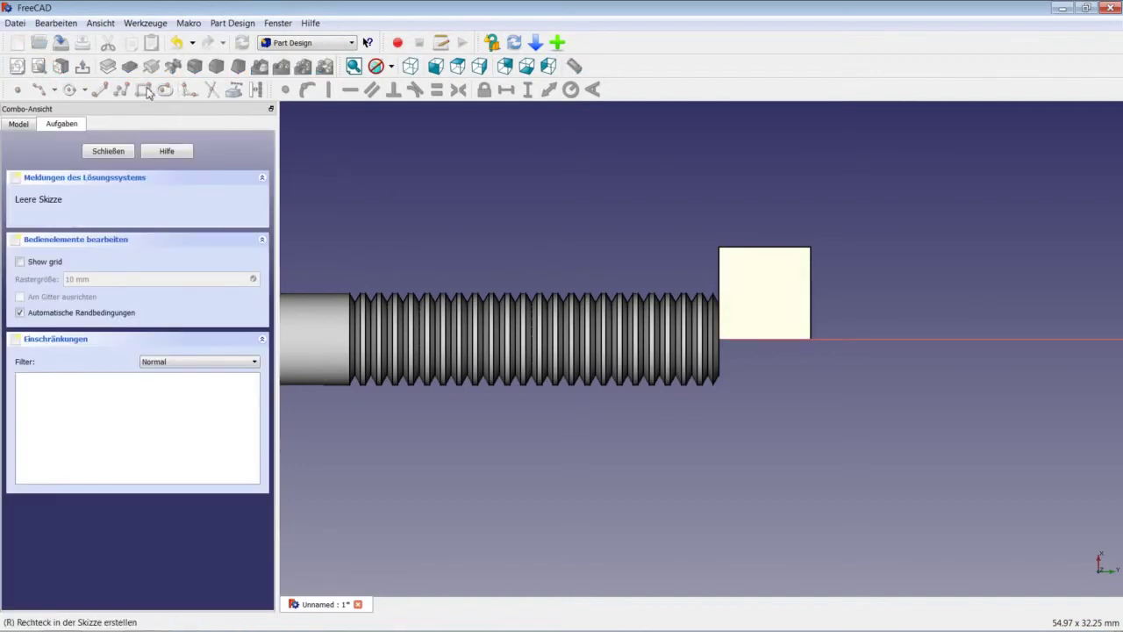
click(145, 91)
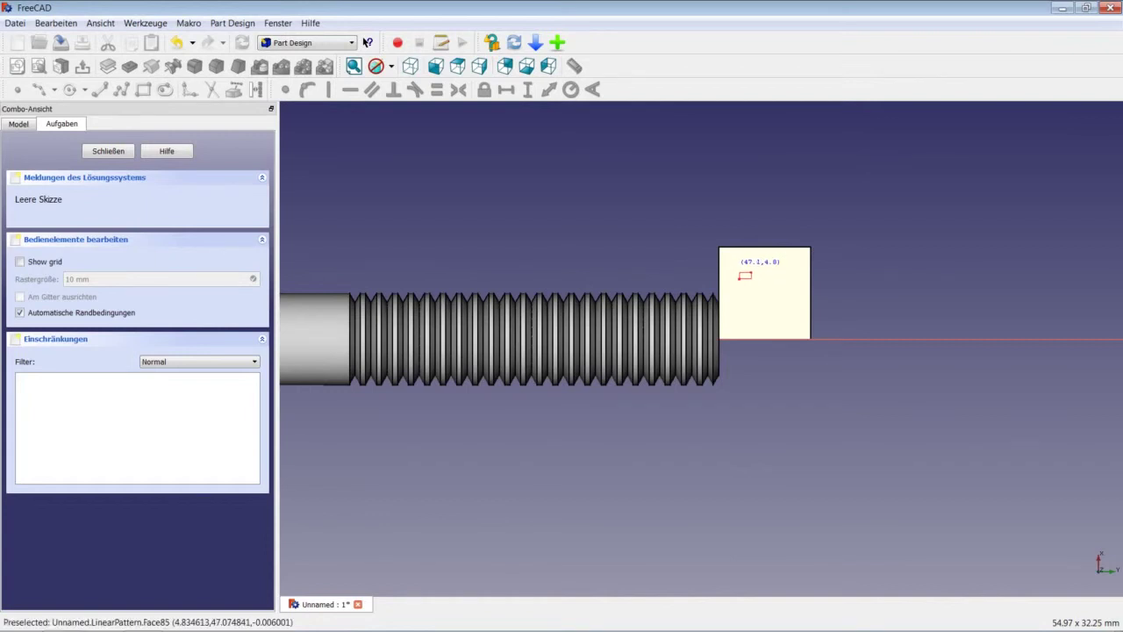
click(736, 263)
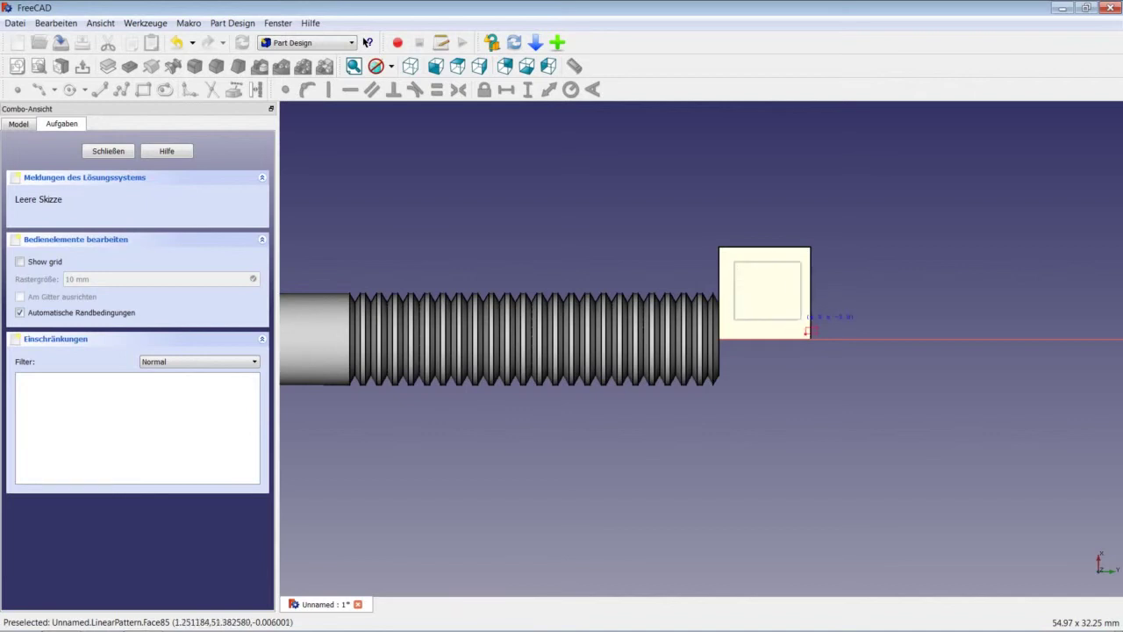
click(800, 324)
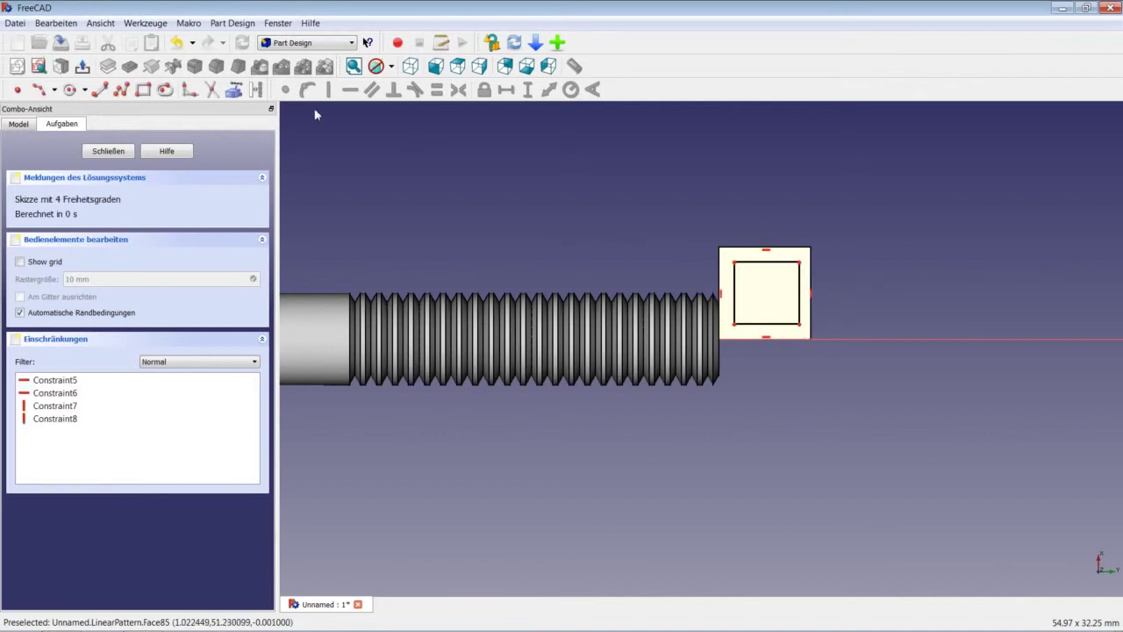
Step: Reference the box face edges and make the rectangle corners coincident with them, then close the sketch
click(235, 95)
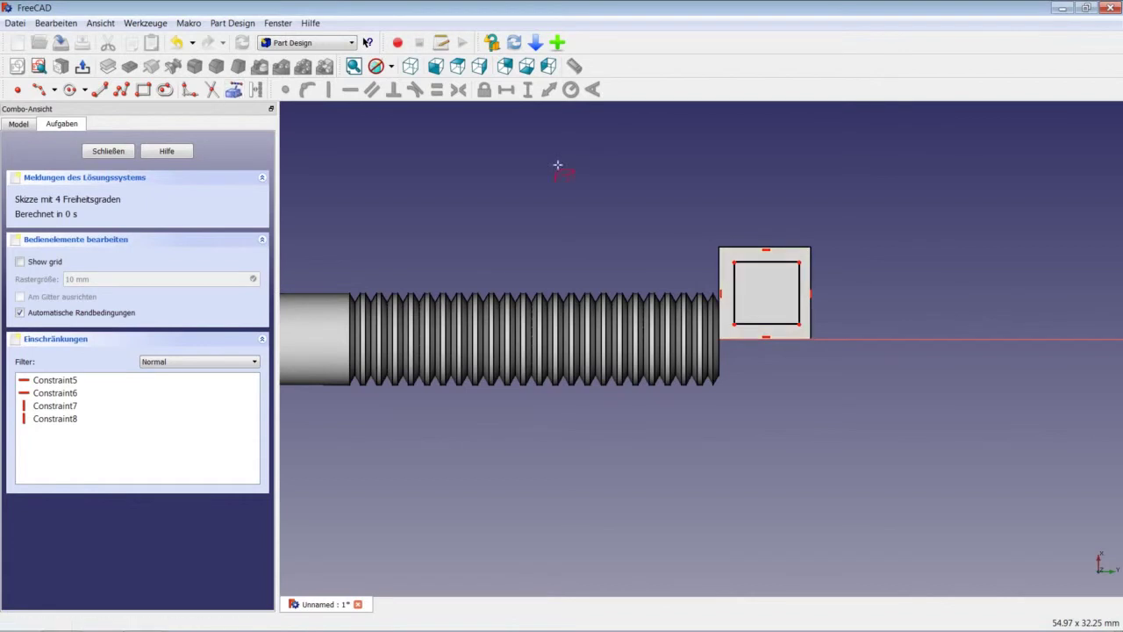
click(739, 244)
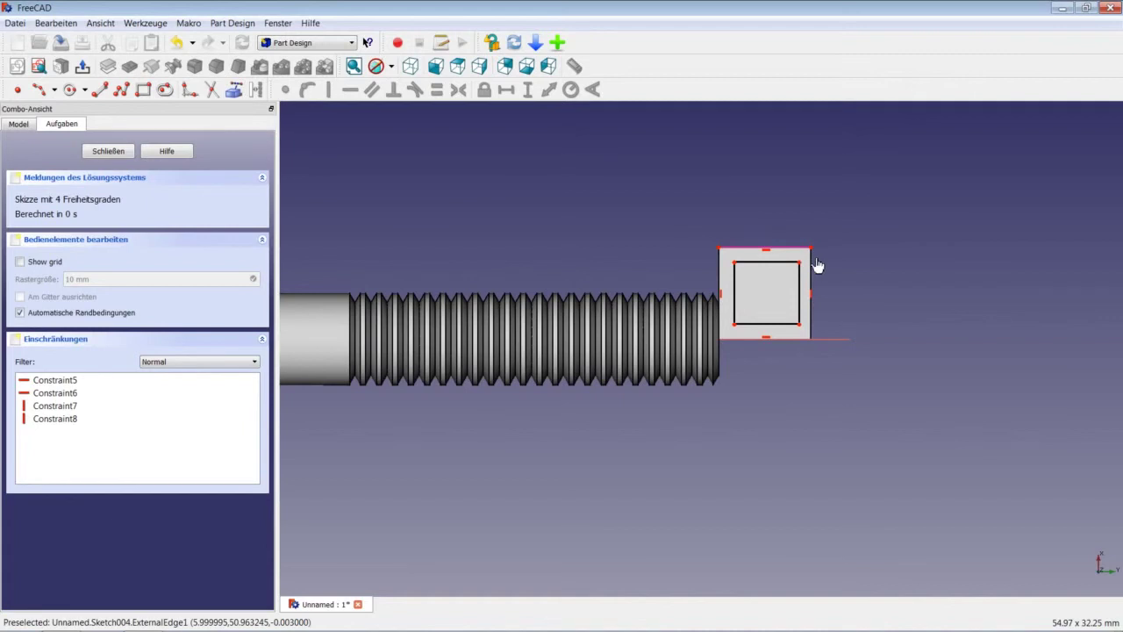
click(245, 93)
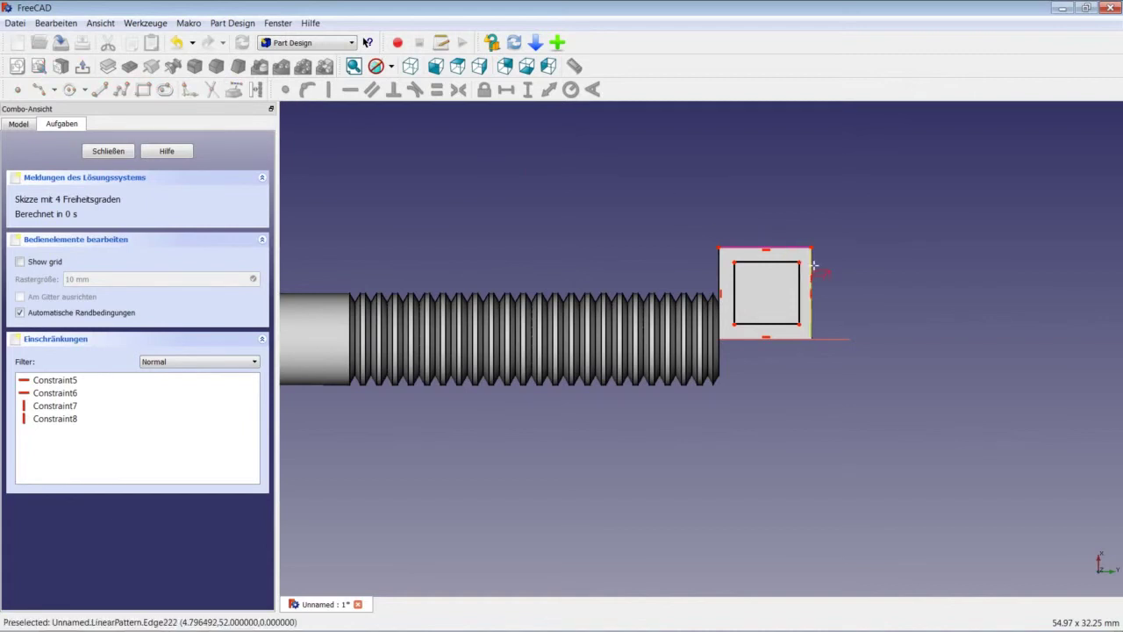
scroll(820, 262, up, 2)
scroll(808, 256, up, 1)
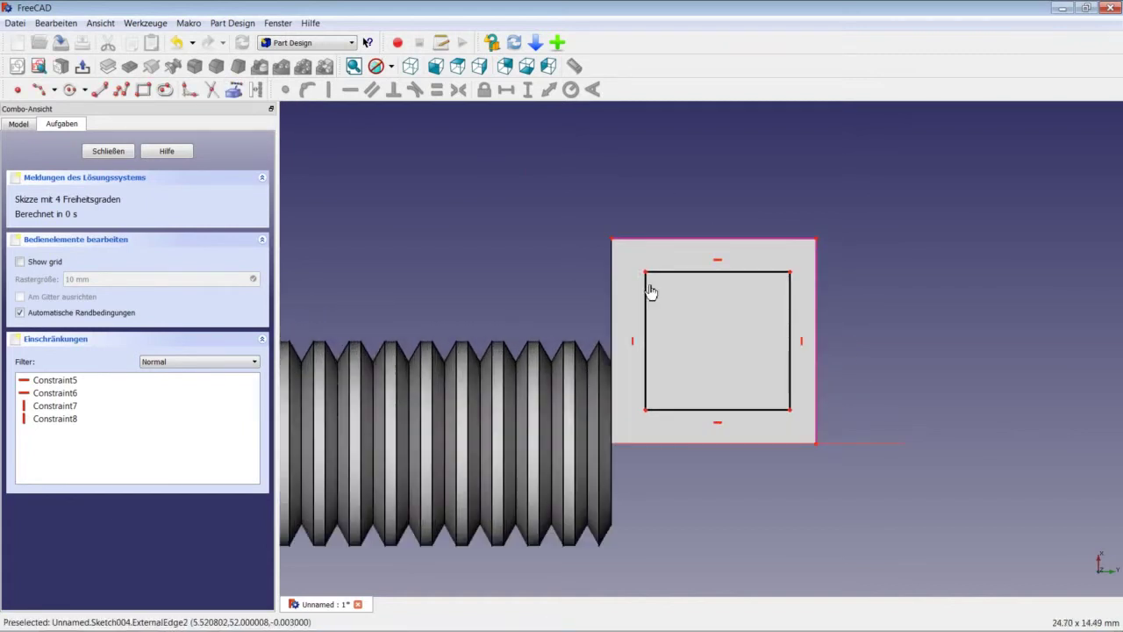
click(644, 283)
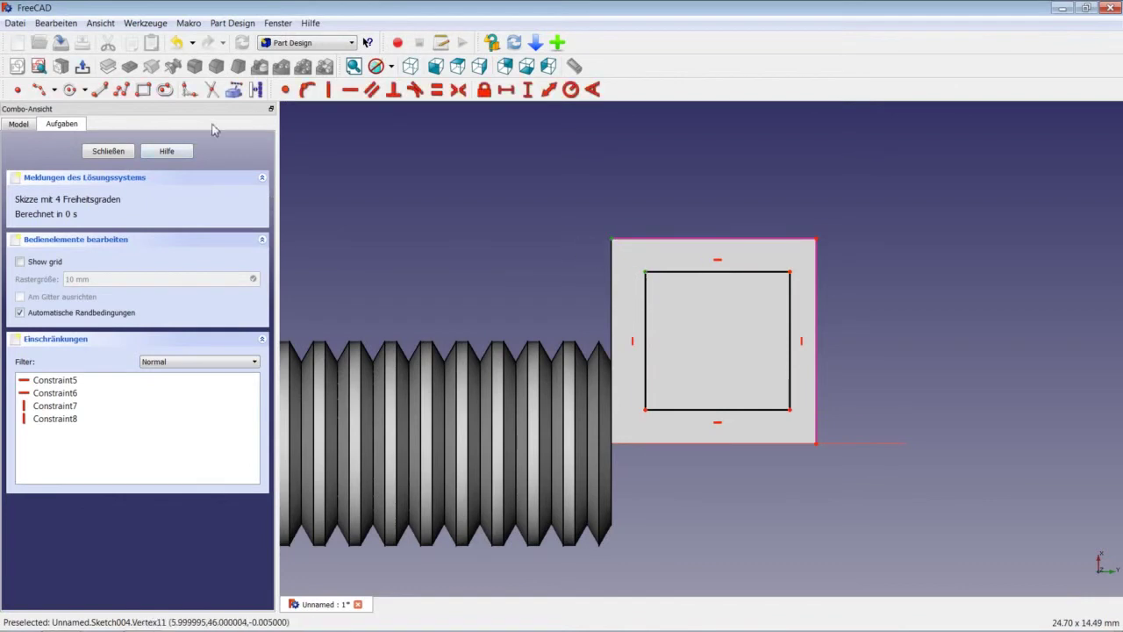
click(286, 90)
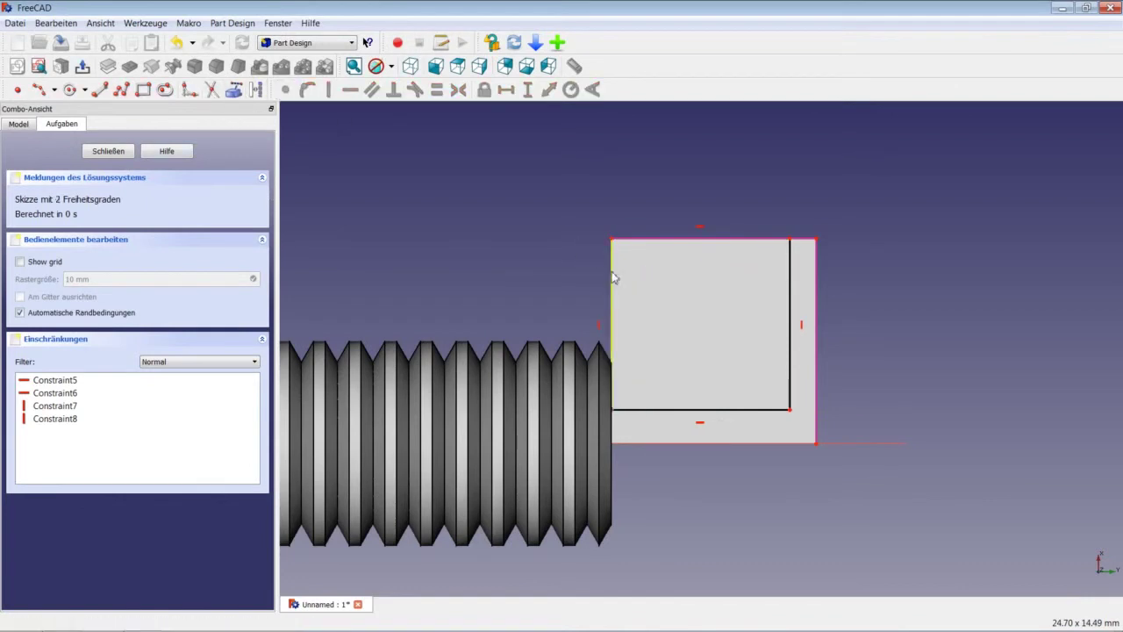
click(790, 409)
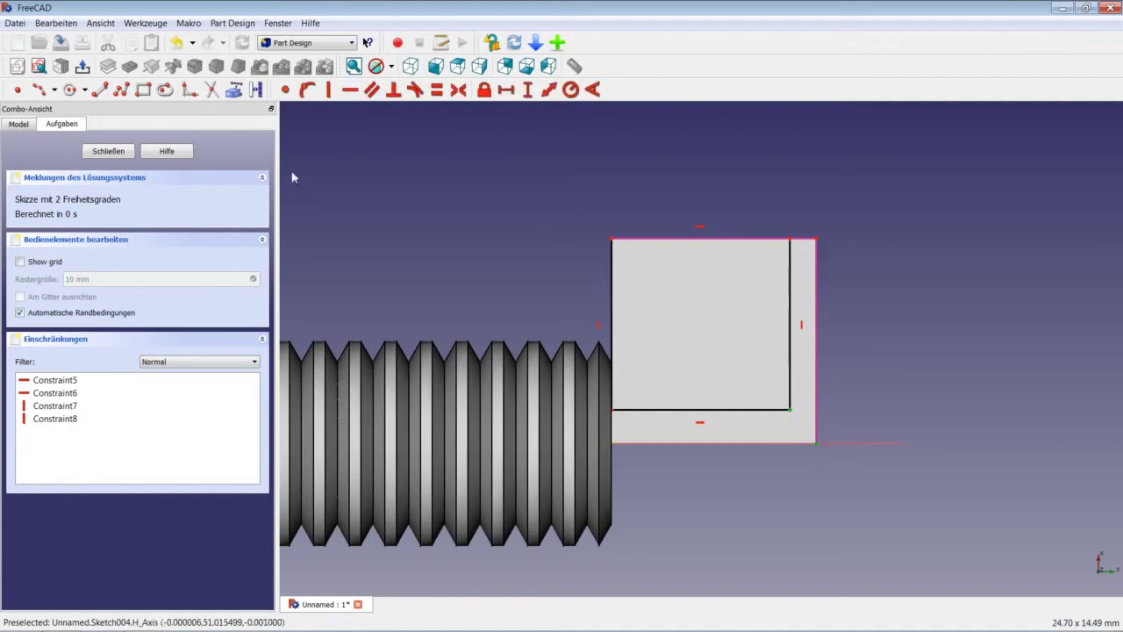
click(285, 90)
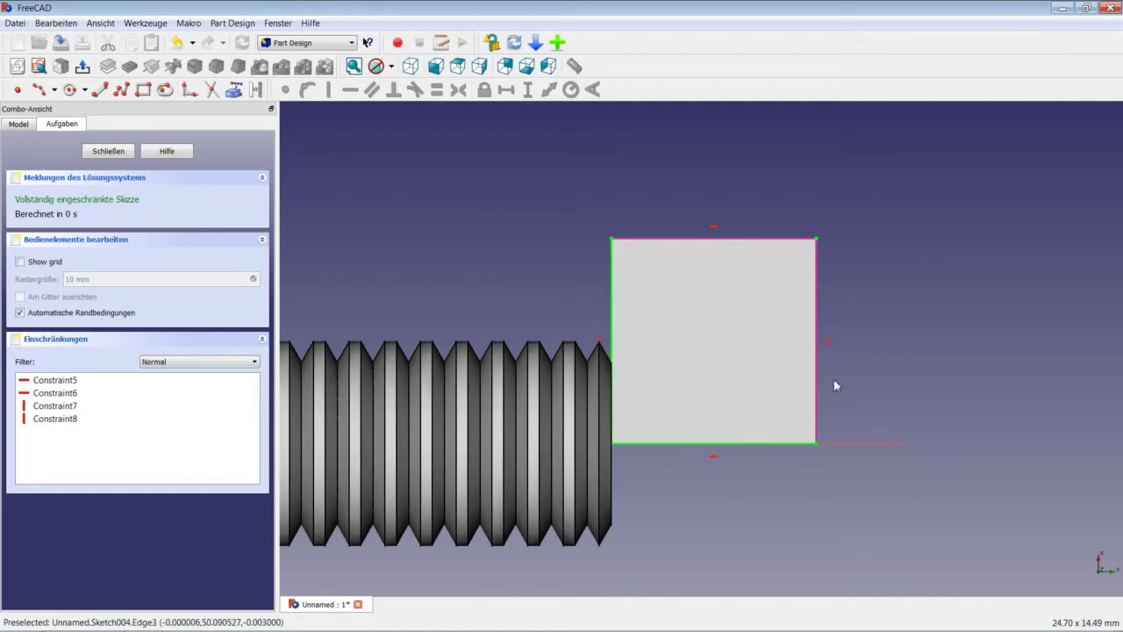
click(113, 153)
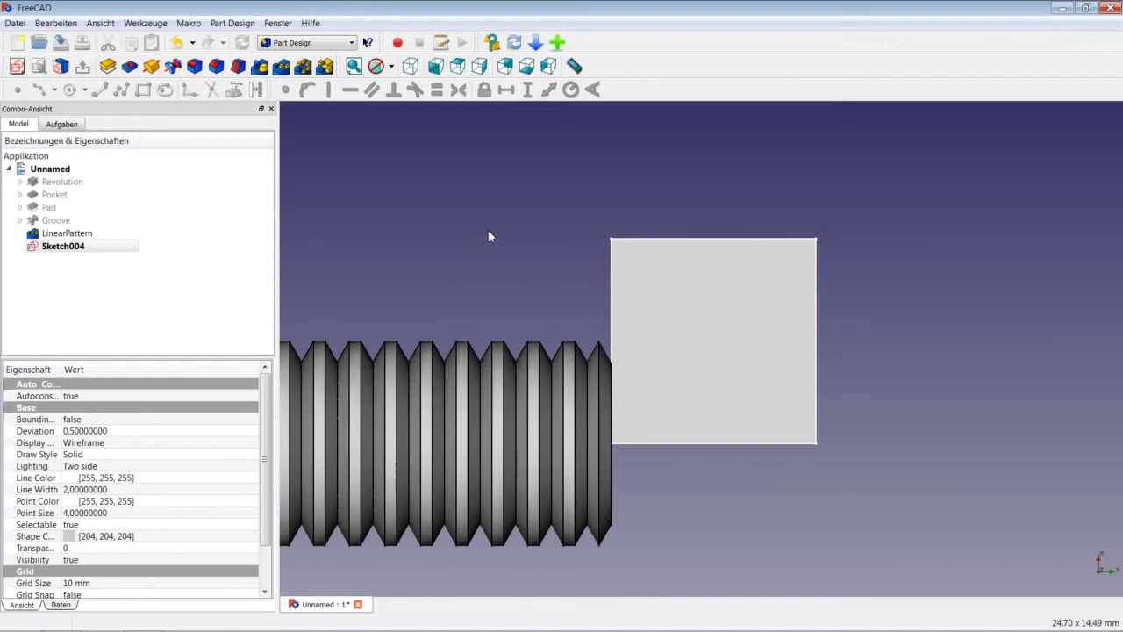
Step: Pocket Sketch004 with type Durch alles to cut away the square block
click(129, 66)
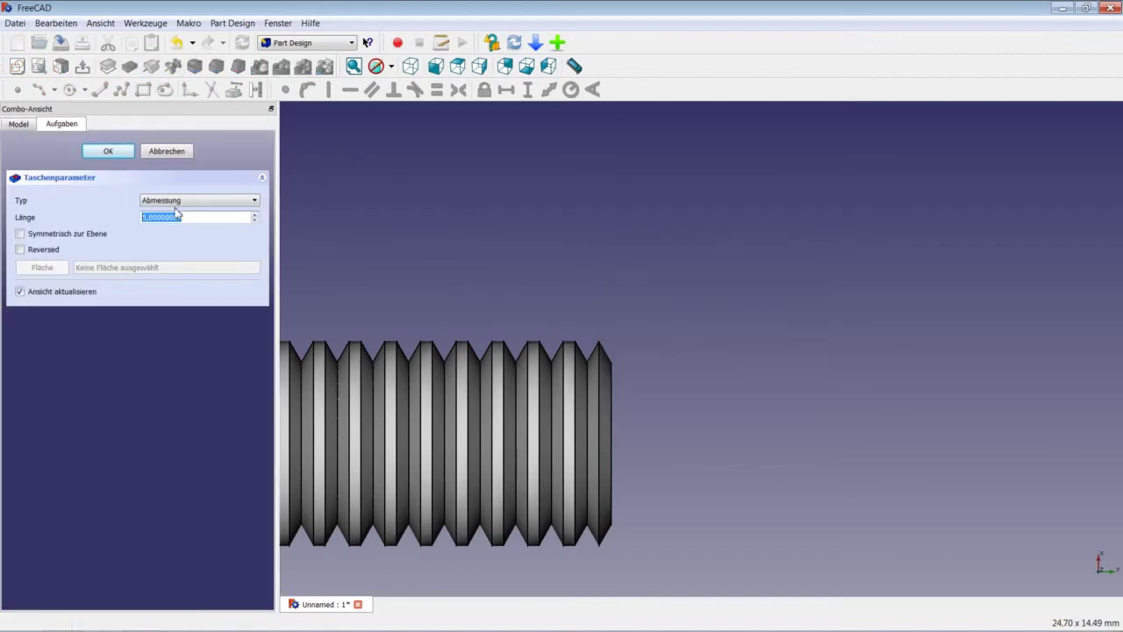
click(176, 201)
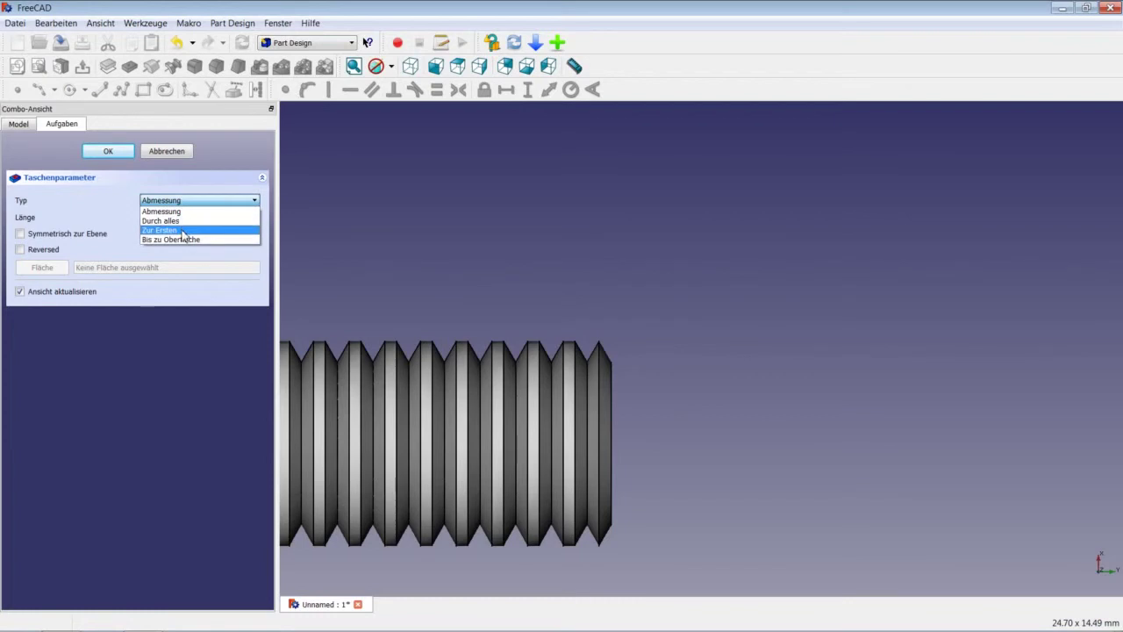
click(162, 220)
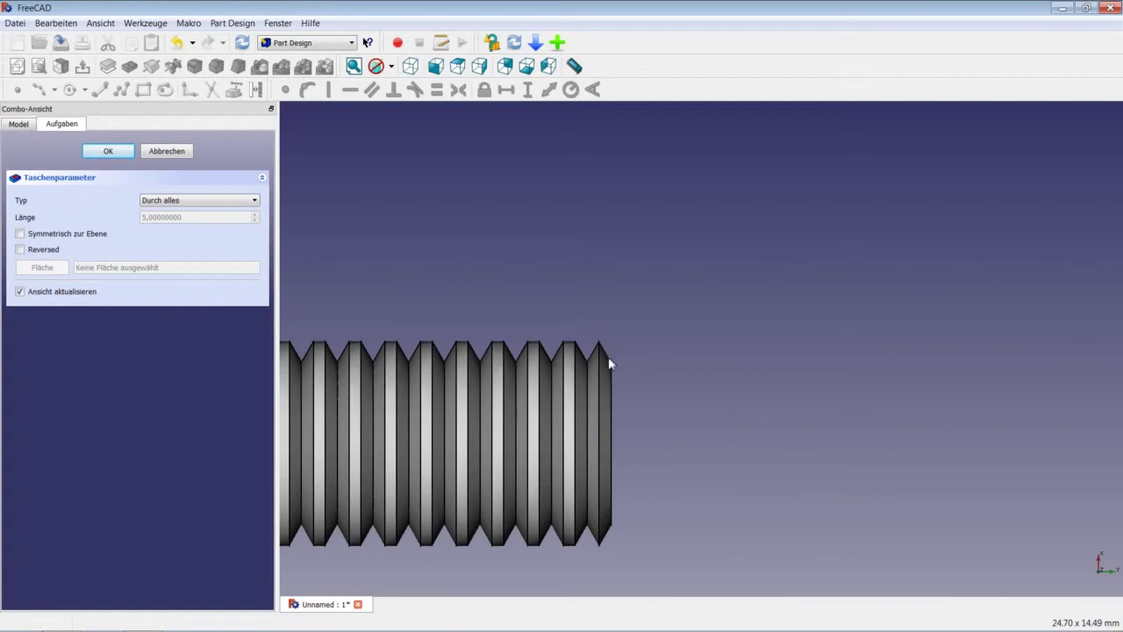
click(110, 155)
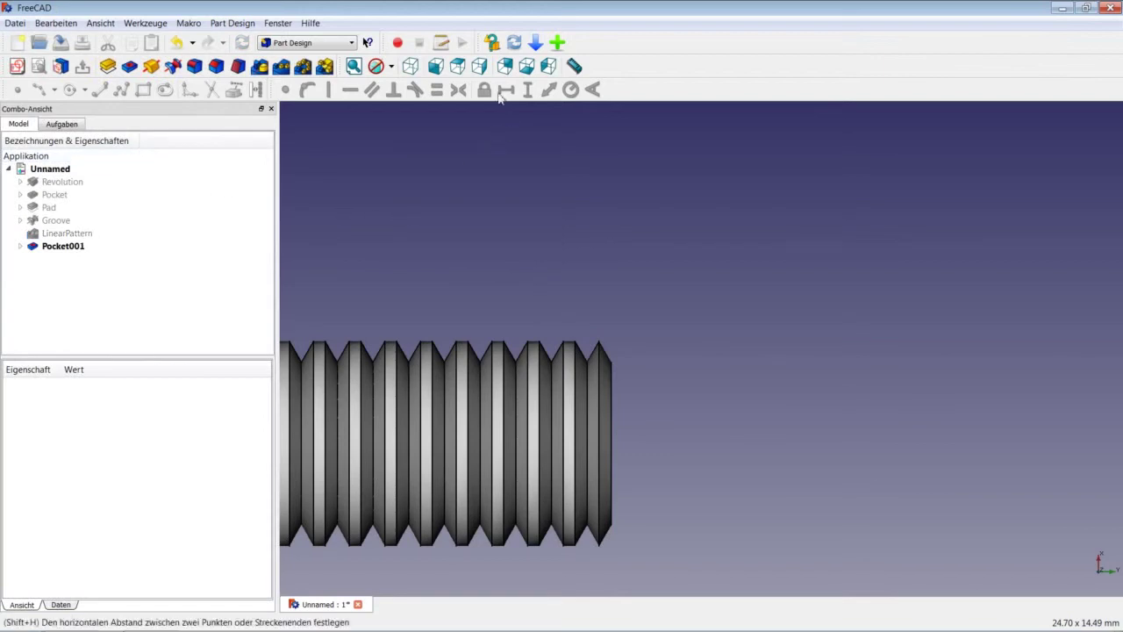
Step: Show the screw in axonometric view and orbit it to a near side view
click(416, 70)
right_click(444, 228)
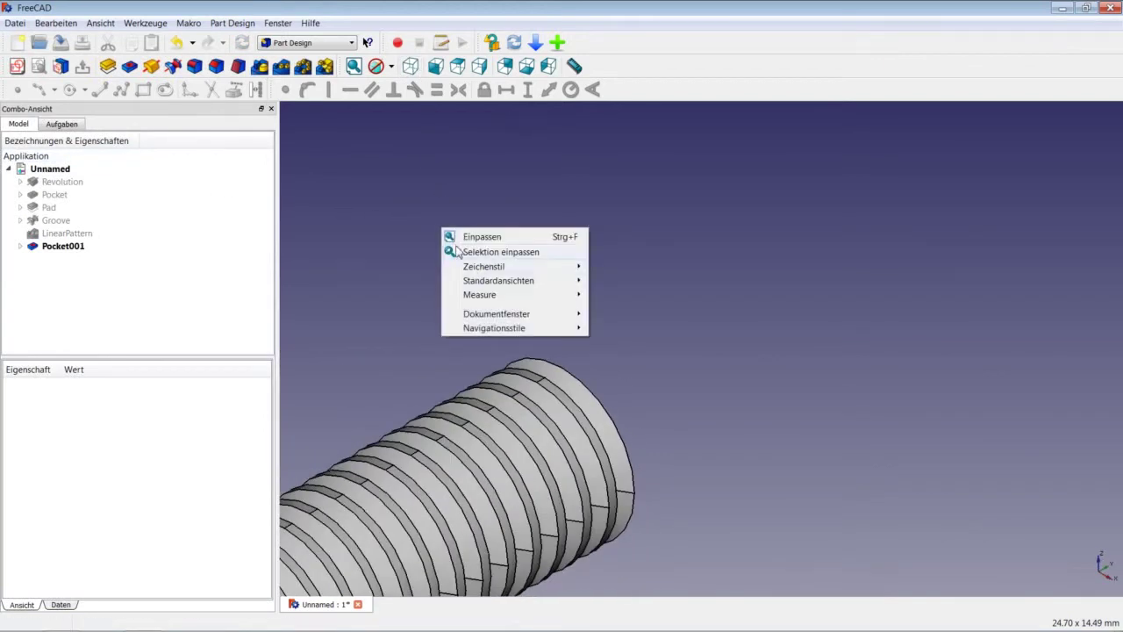
click(481, 239)
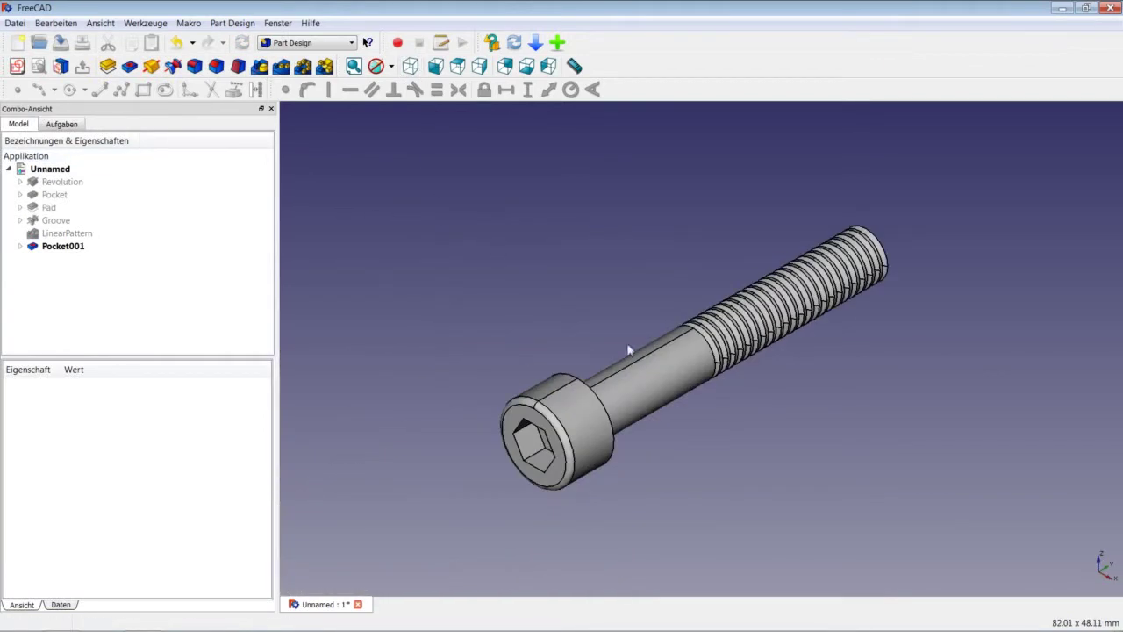
scroll(803, 309, down, 2)
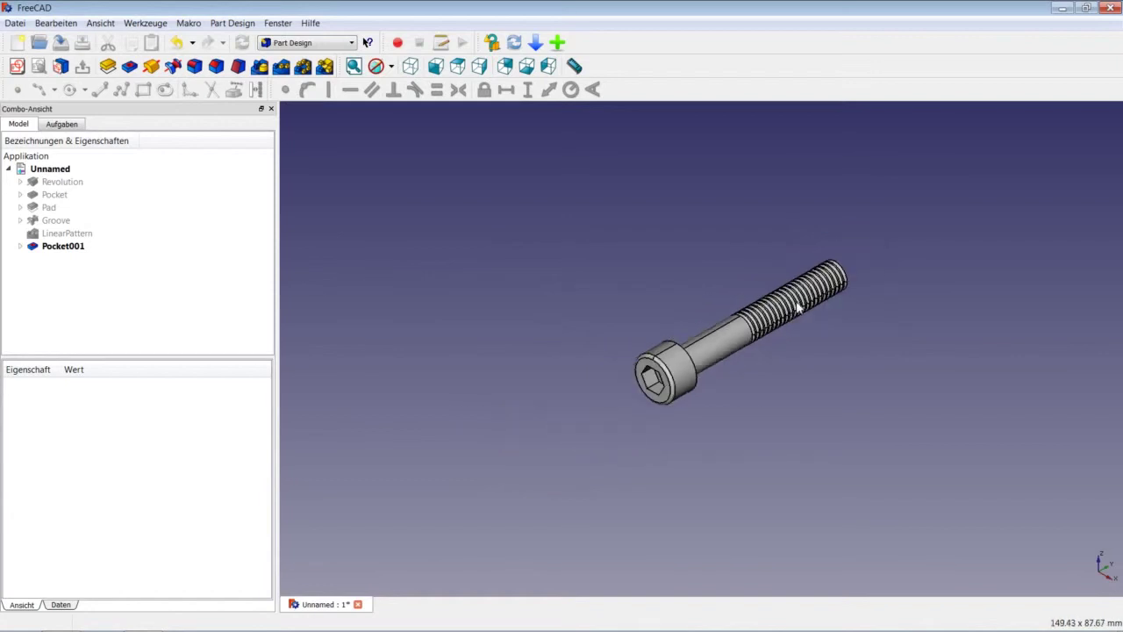
scroll(802, 309, up, 3)
scroll(786, 316, up, 3)
mouse_move(638, 414)
middle_down()
mouse_move(604, 354)
mouse_move(494, 354)
mouse_move(549, 353)
mouse_move(504, 351)
middle_up()
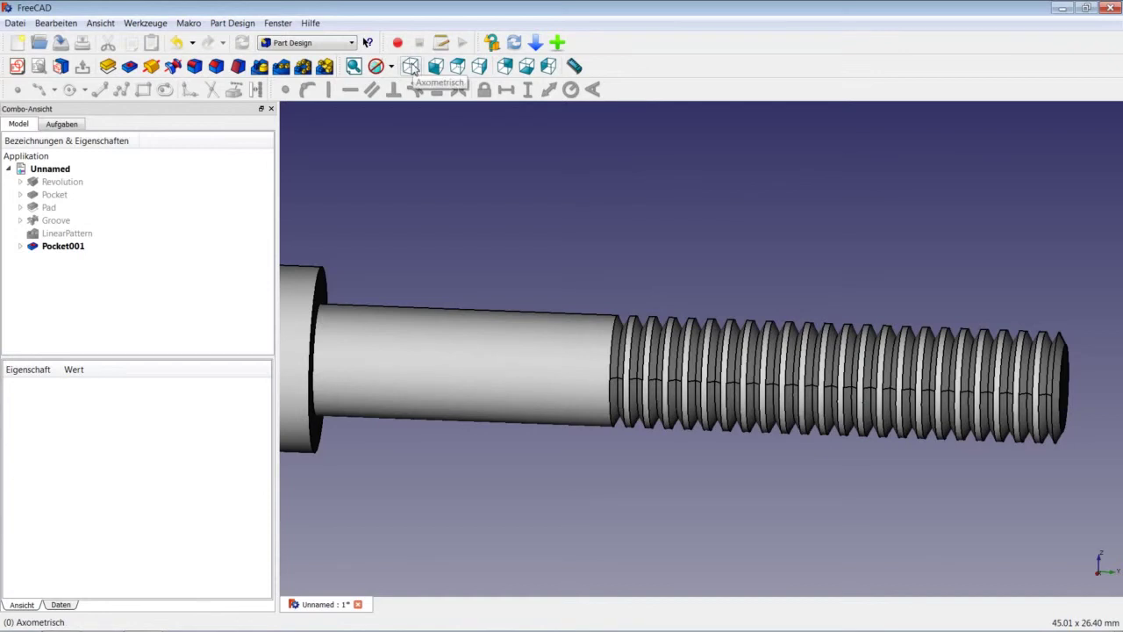
Step: Fit the whole screw in axonometric view and close the T9_Schraube-DIN912-M6x40_02 document
click(412, 68)
right_click(453, 228)
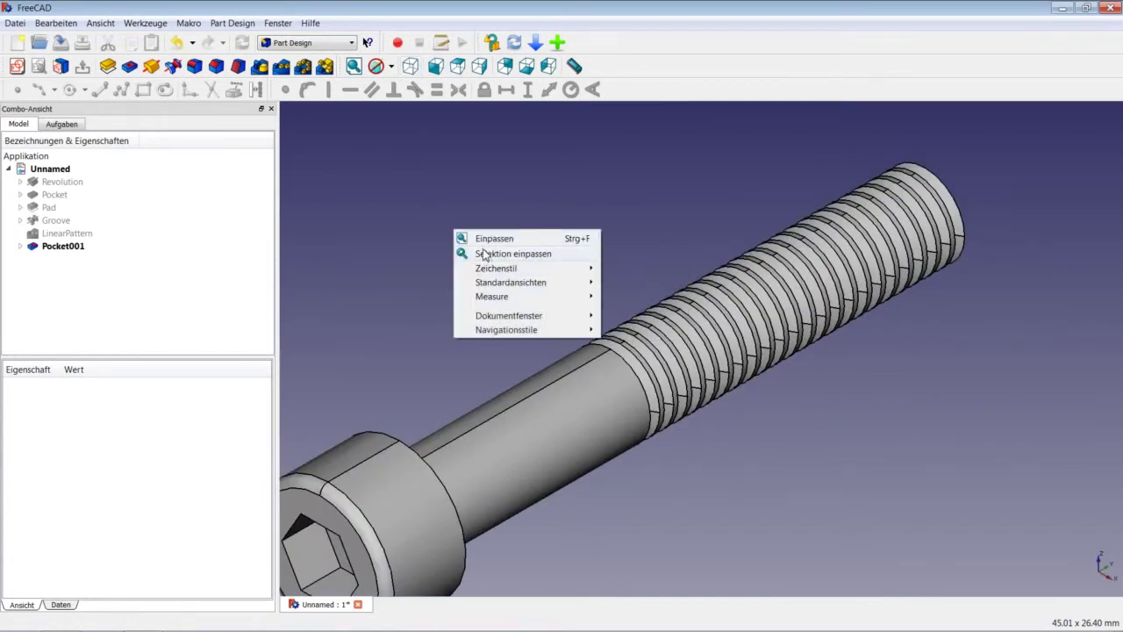
click(482, 239)
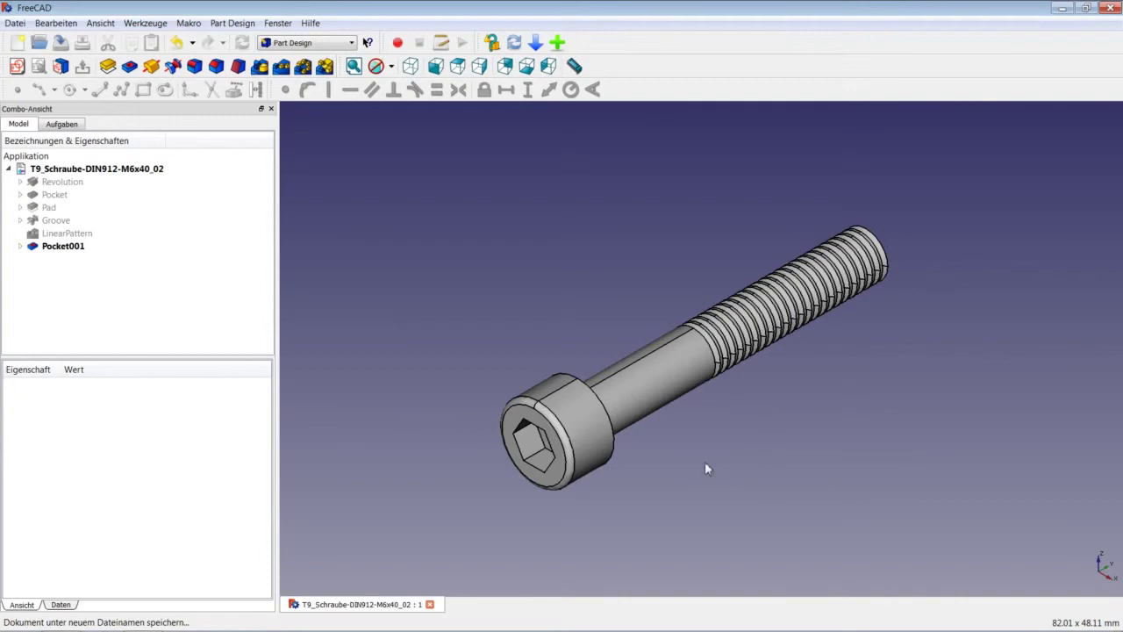
click(429, 604)
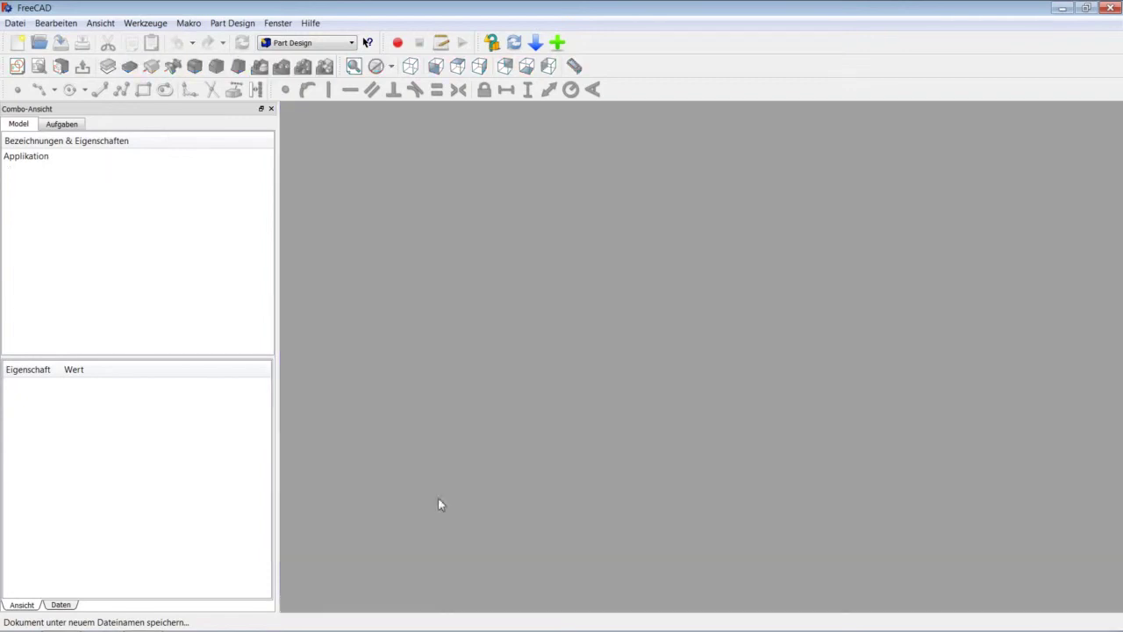
Step: Create a new document in the Part workbench containing a cylinder, shown in axonometric view
click(19, 43)
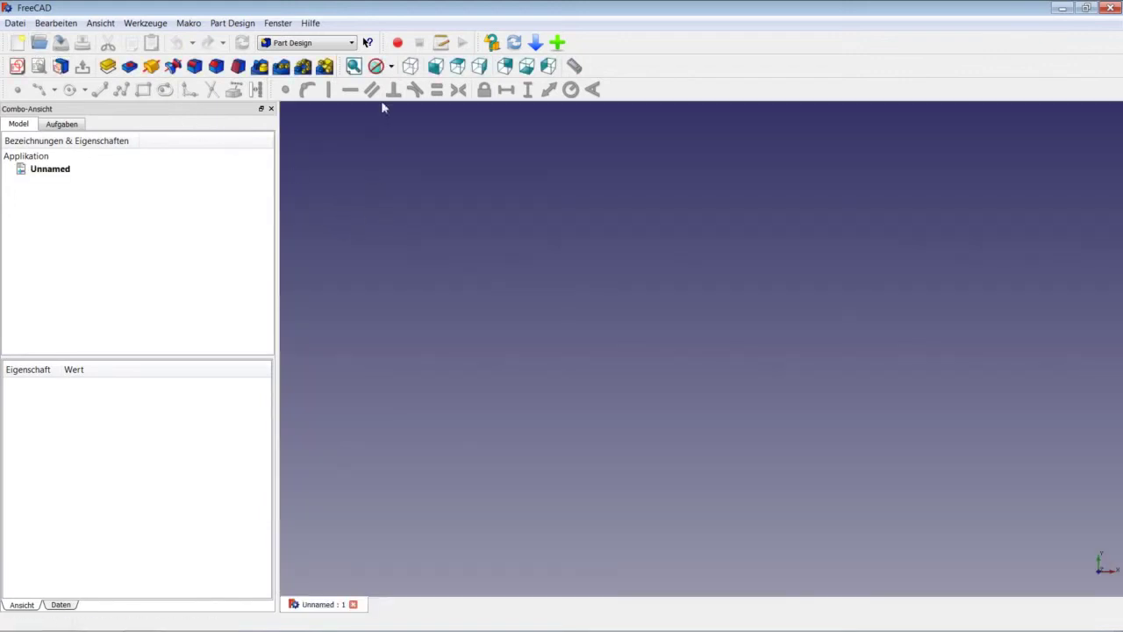
click(349, 44)
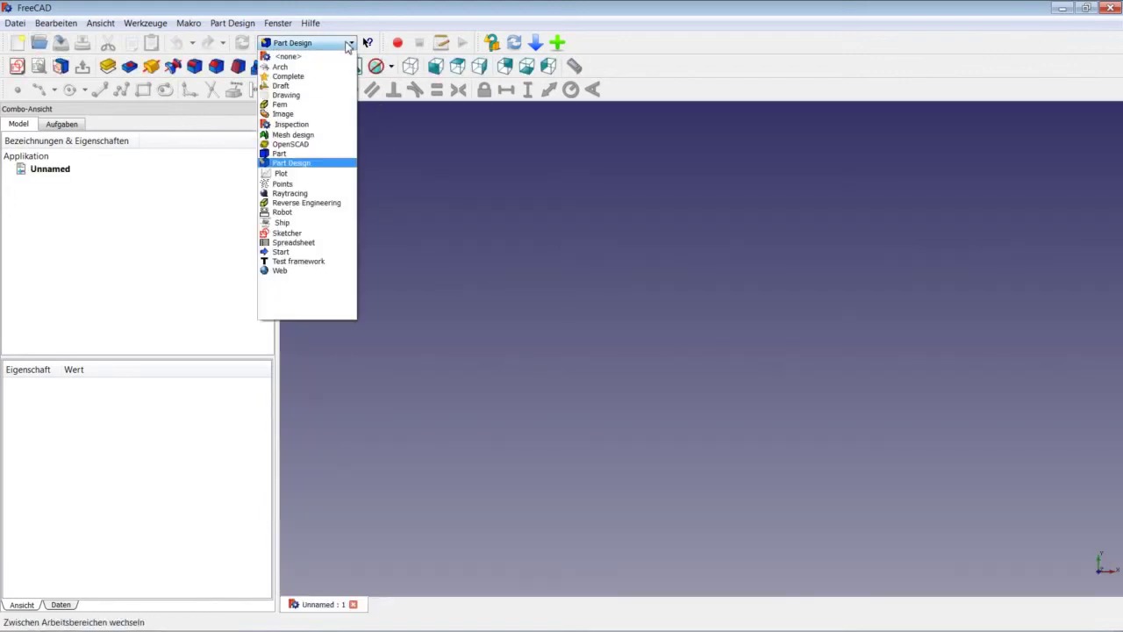
click(290, 156)
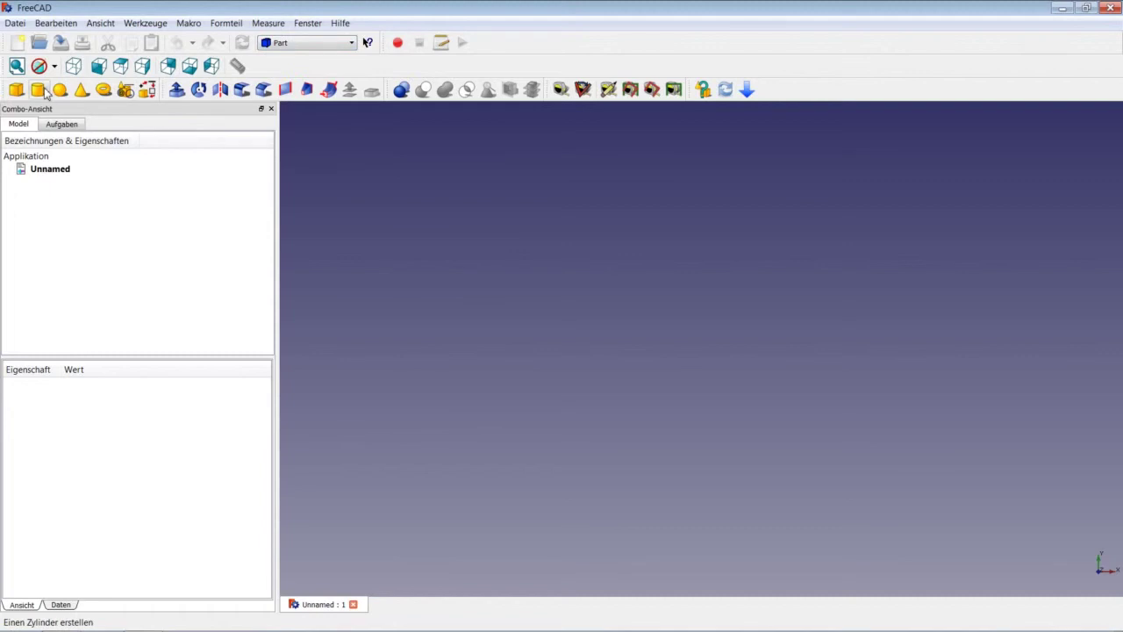
click(37, 89)
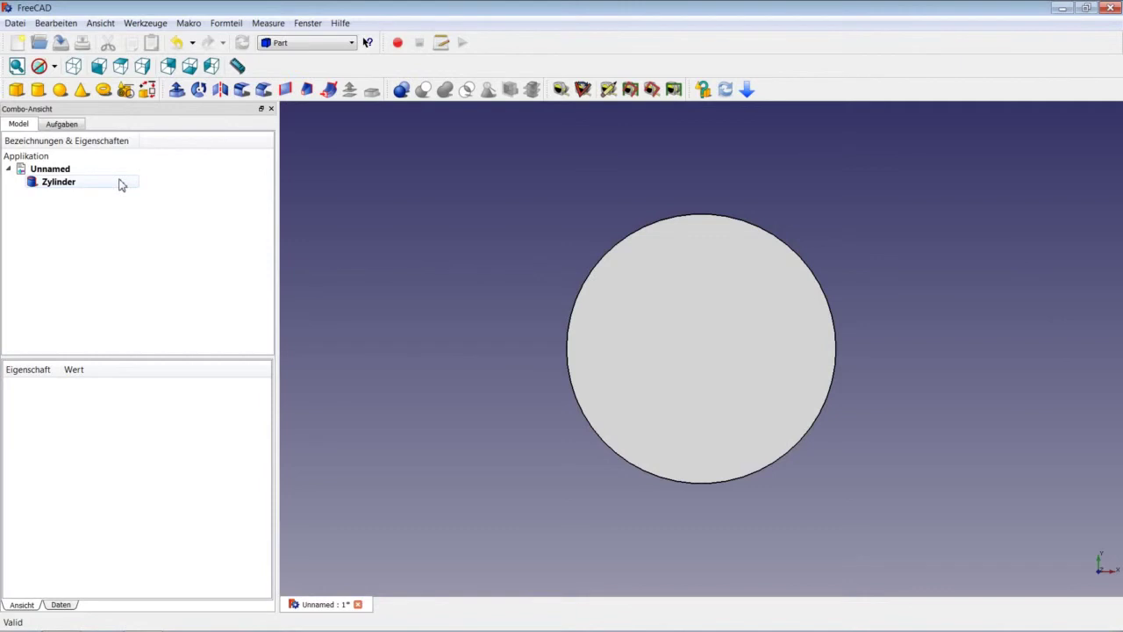
click(82, 68)
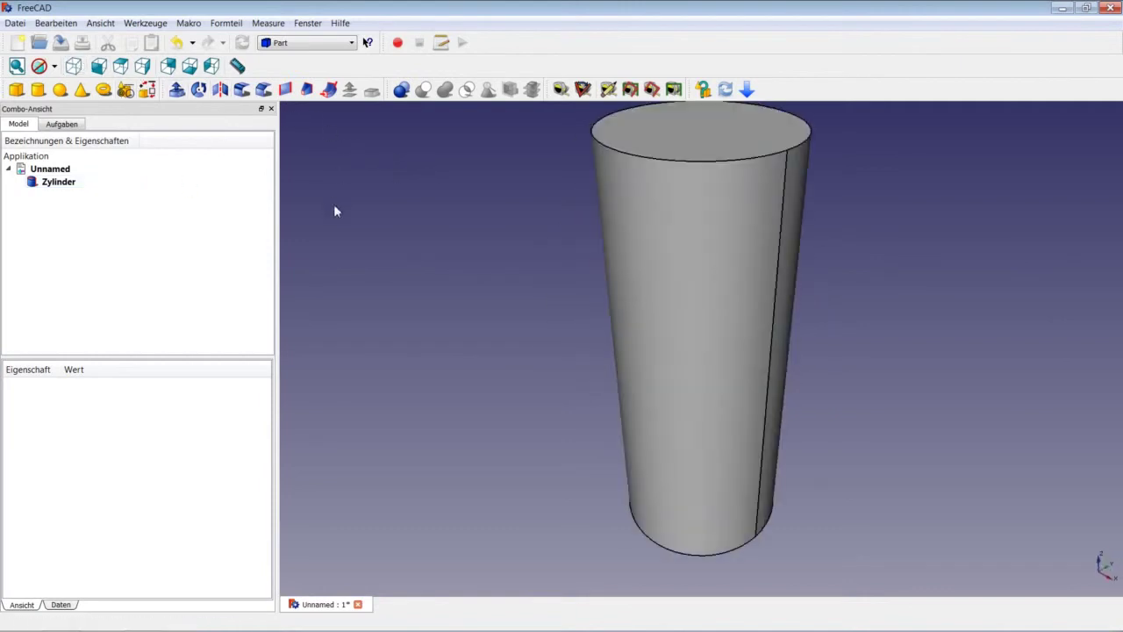
Step: Set Zylinder's radius to 3 mm and height to 40 mm, then fit it in view
click(59, 182)
right_click(58, 182)
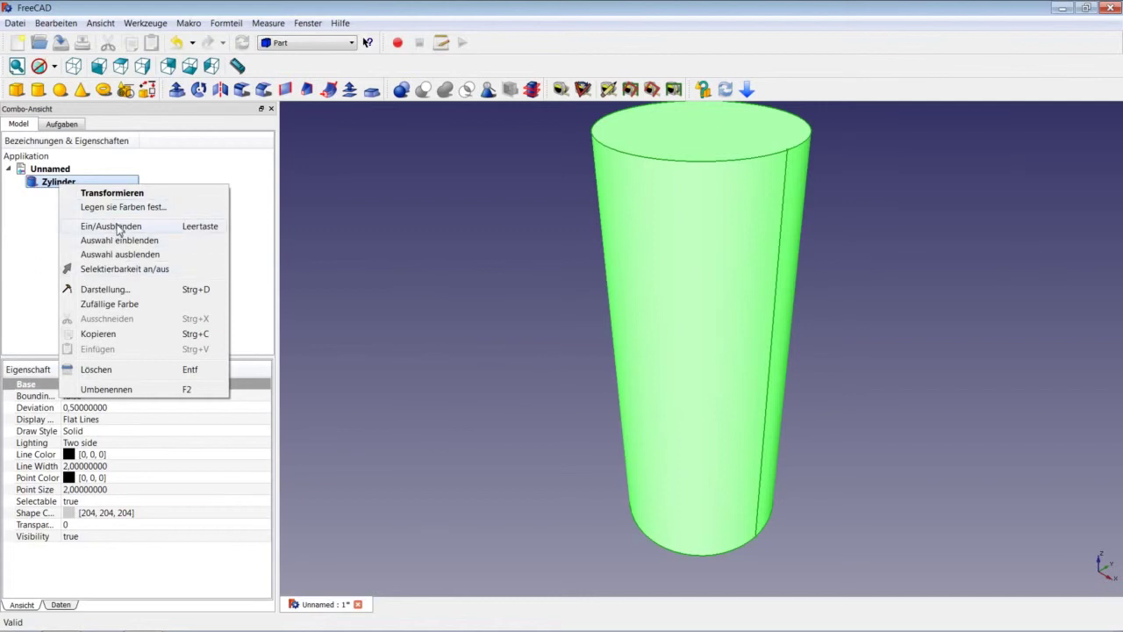
click(325, 241)
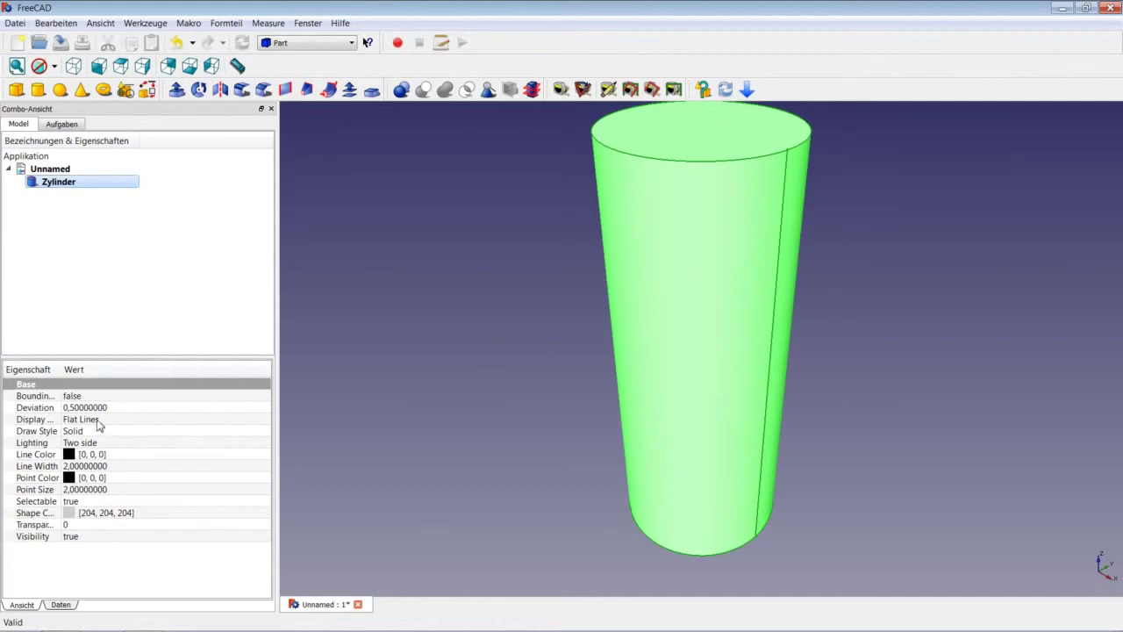
click(60, 605)
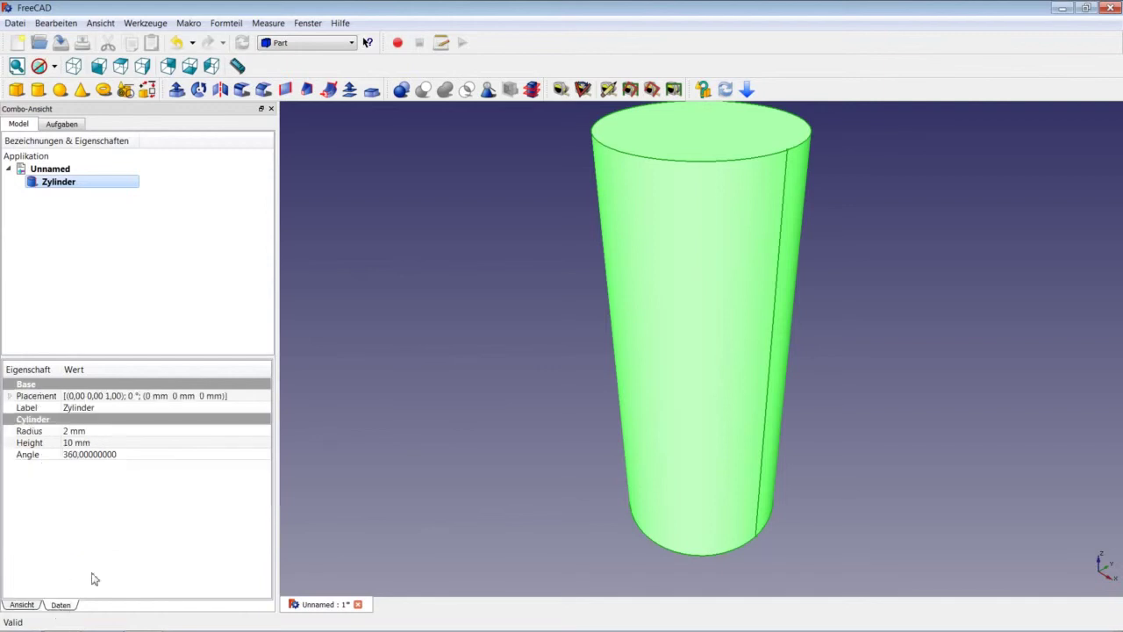
click(98, 432)
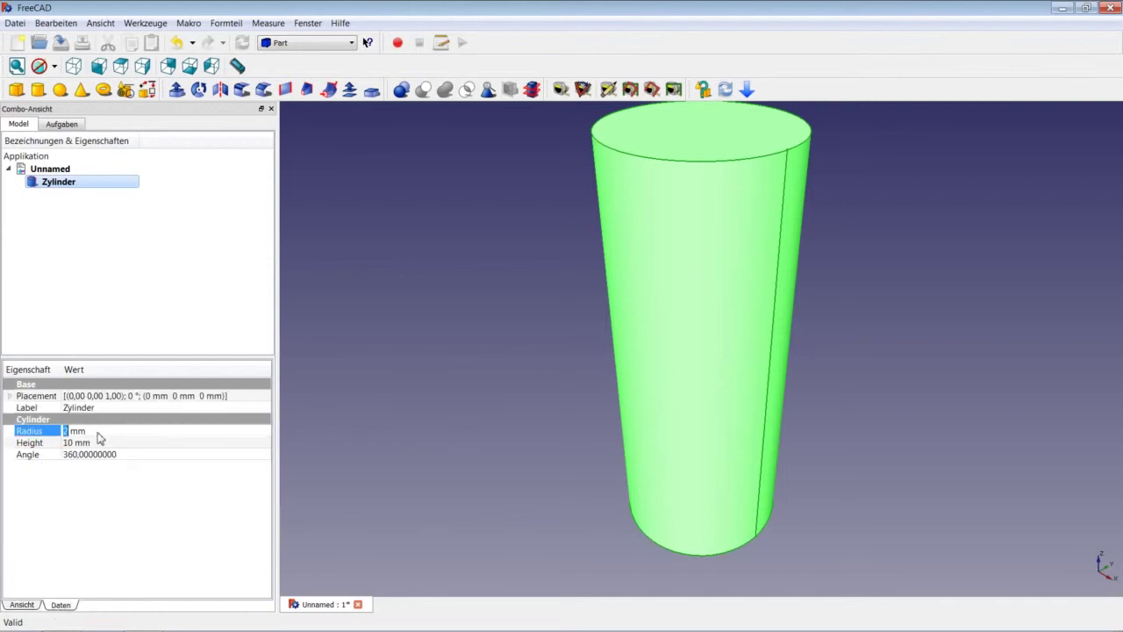
text(3)
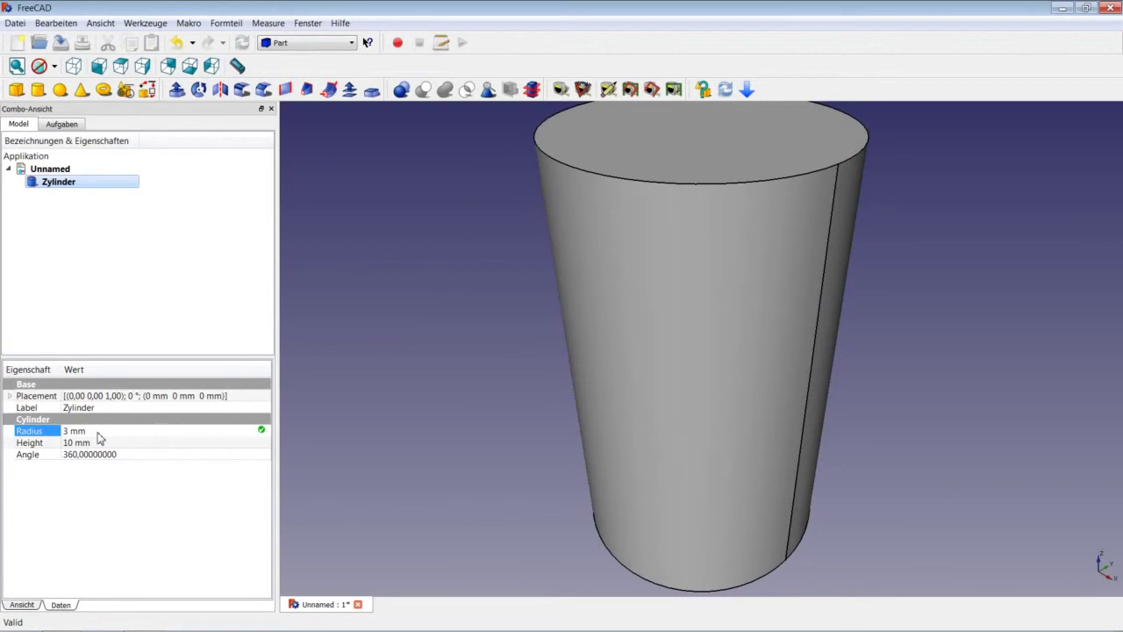
click(150, 444)
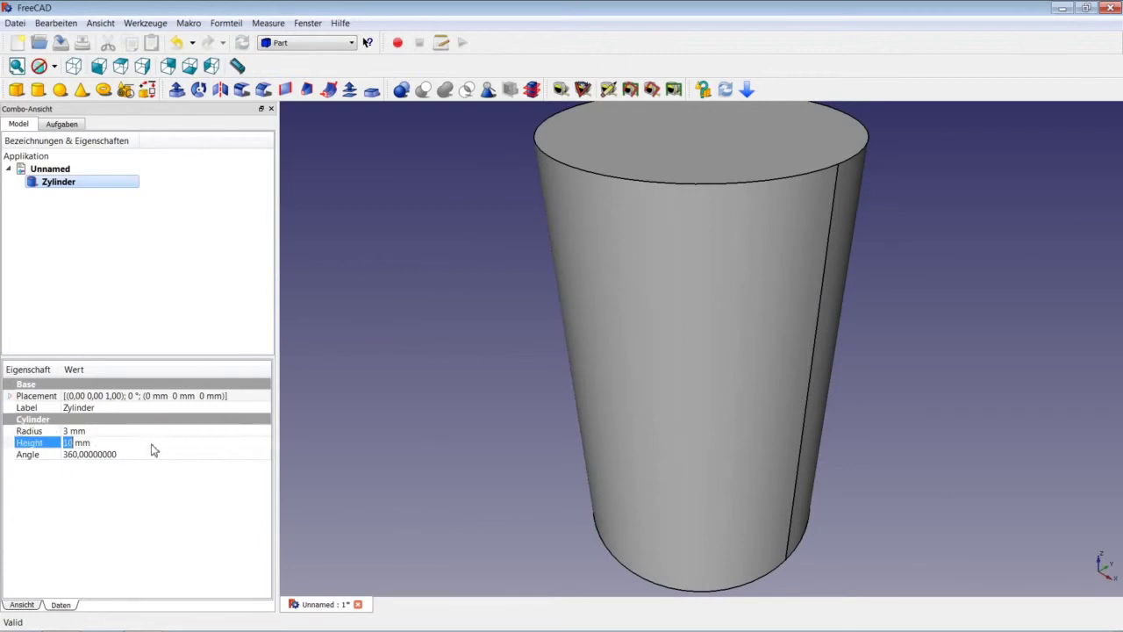
text(40)
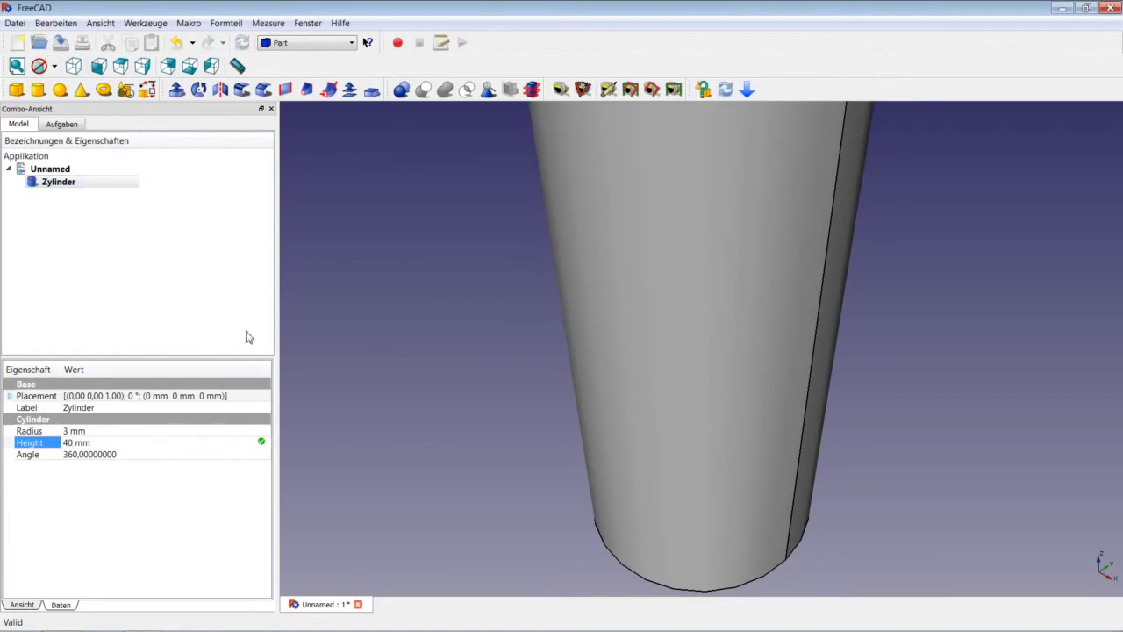
right_click(425, 280)
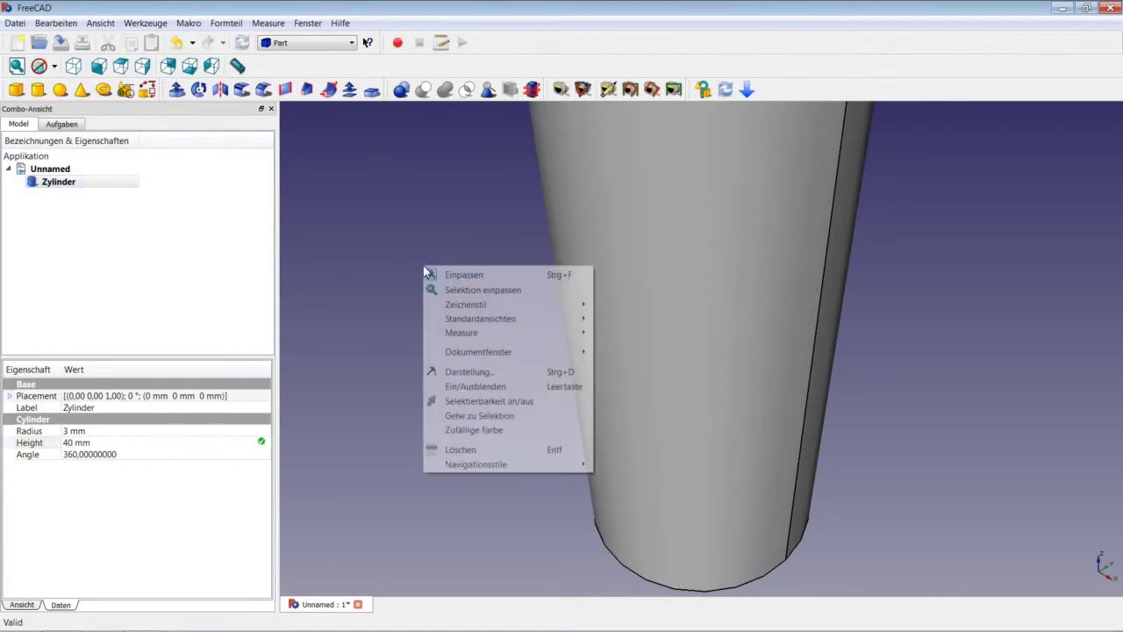
click(458, 275)
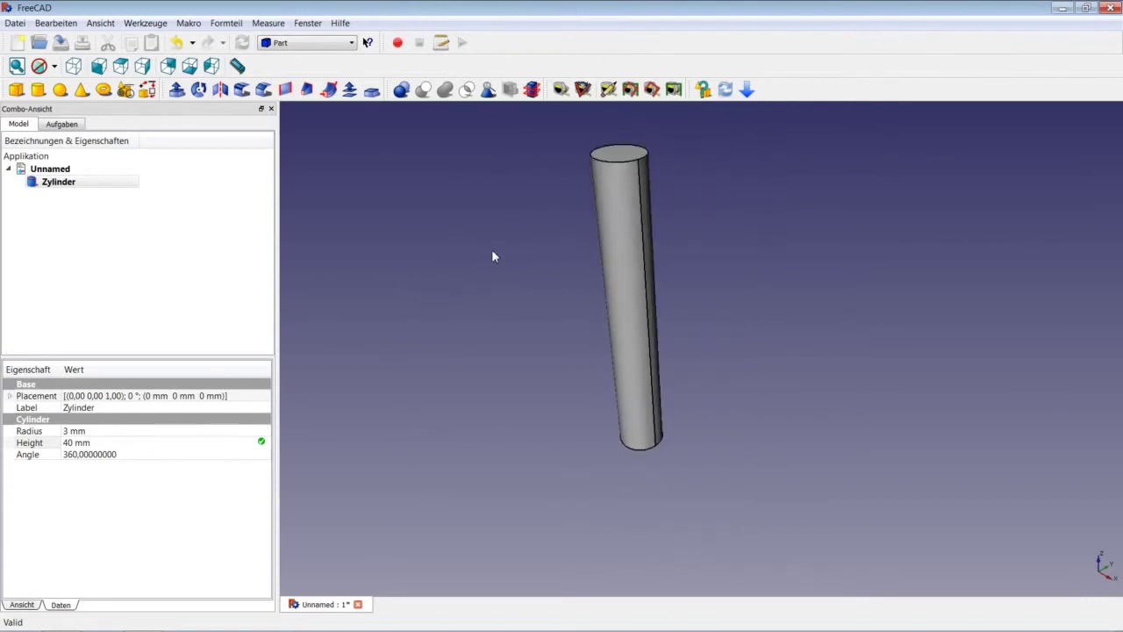
scroll(553, 184, up, 2)
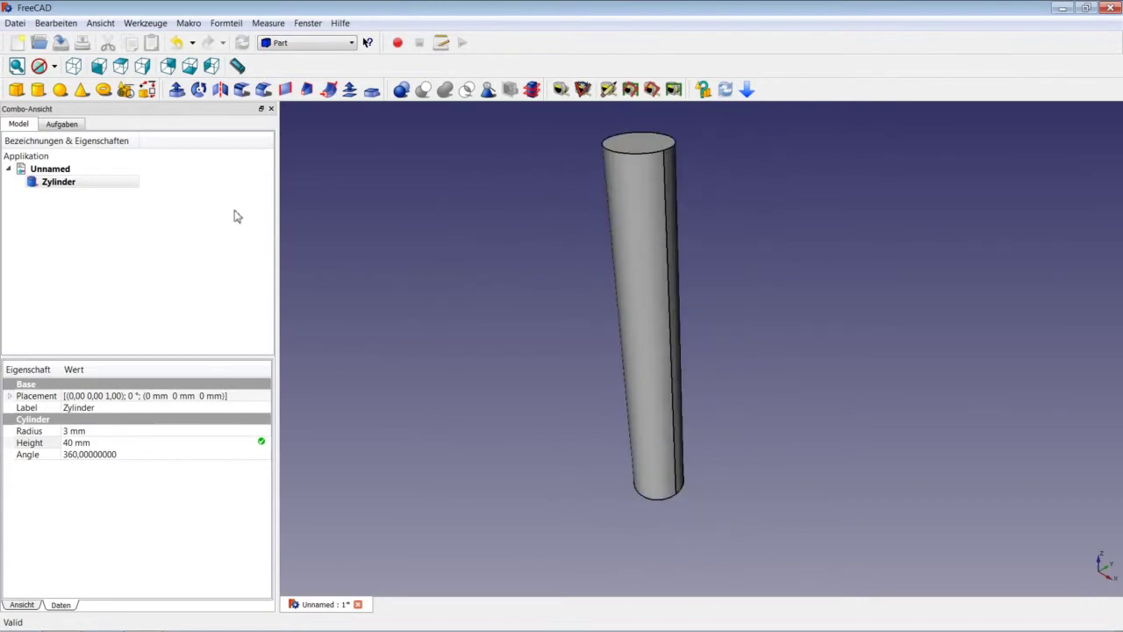
Step: Add a second cylinder, Zylinder001, with radius 10 mm and height 6 mm
click(38, 91)
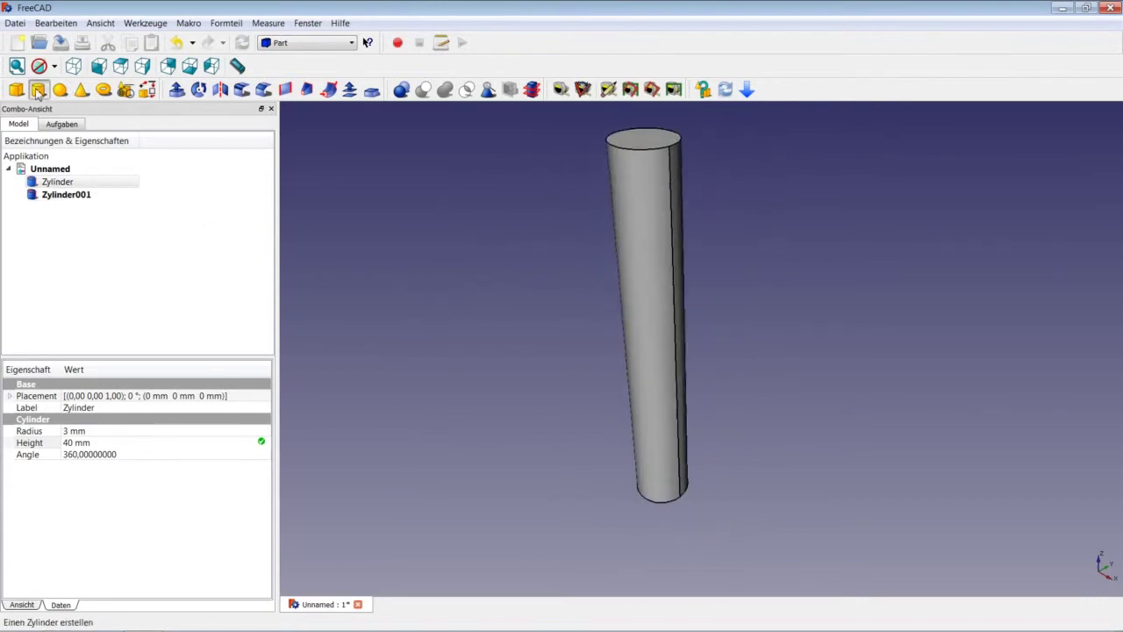
scroll(394, 269, up, 1)
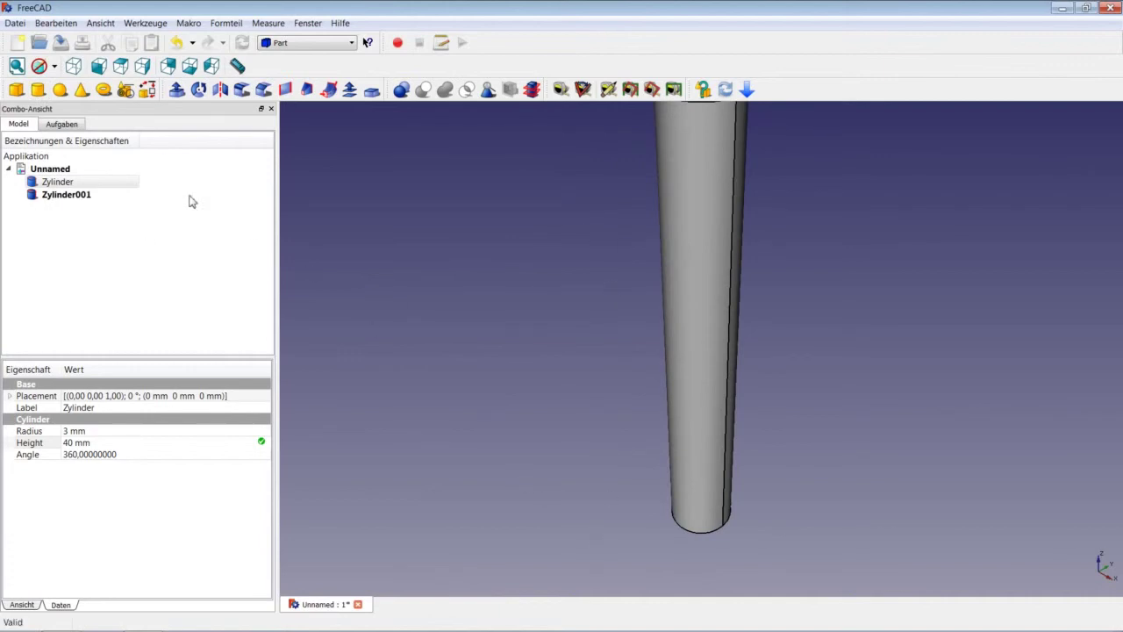
click(74, 195)
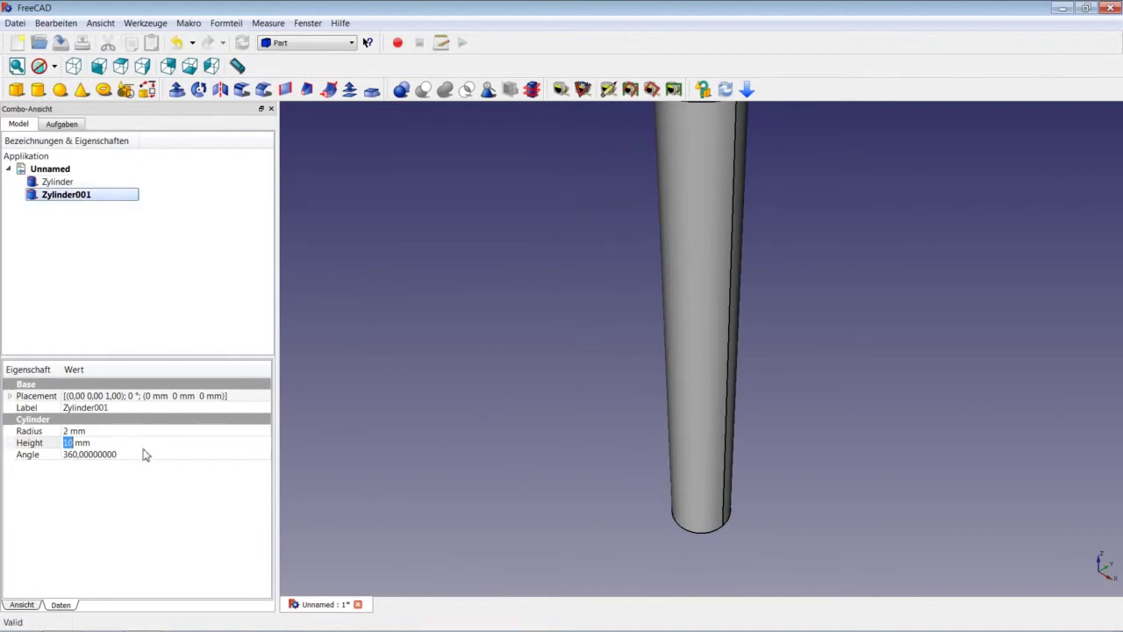
click(123, 431)
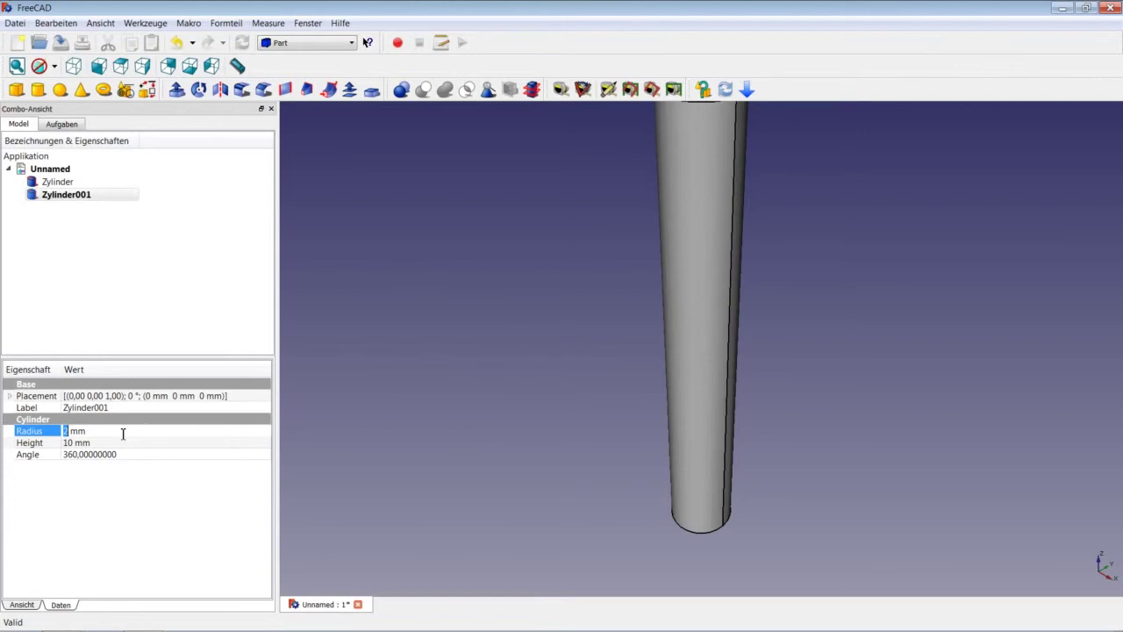
text(10)
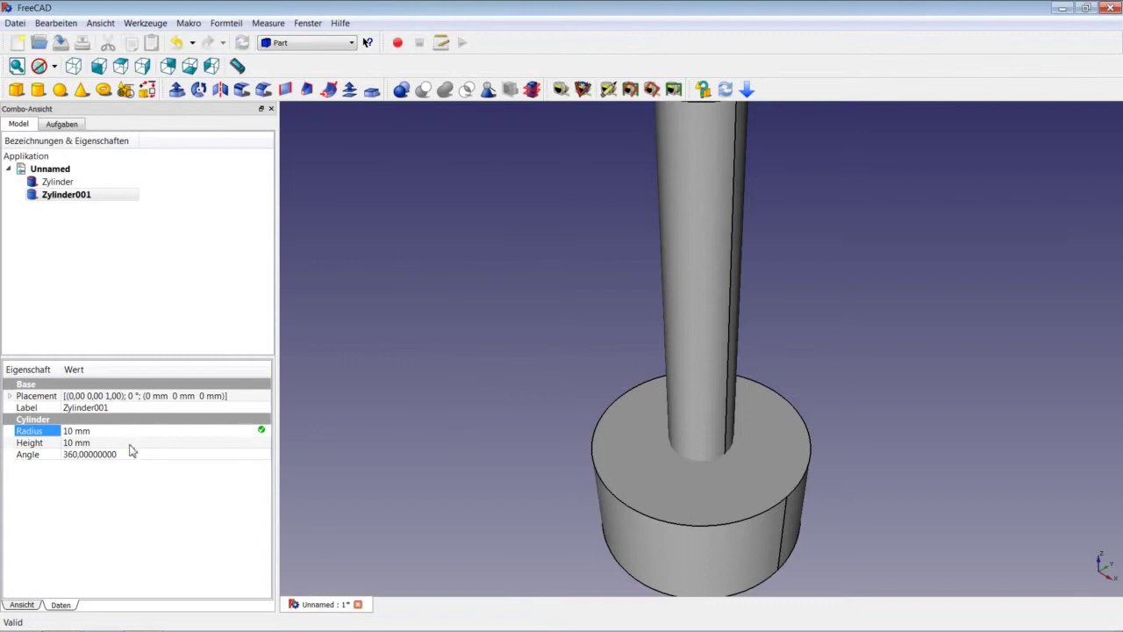
click(129, 444)
text(6)
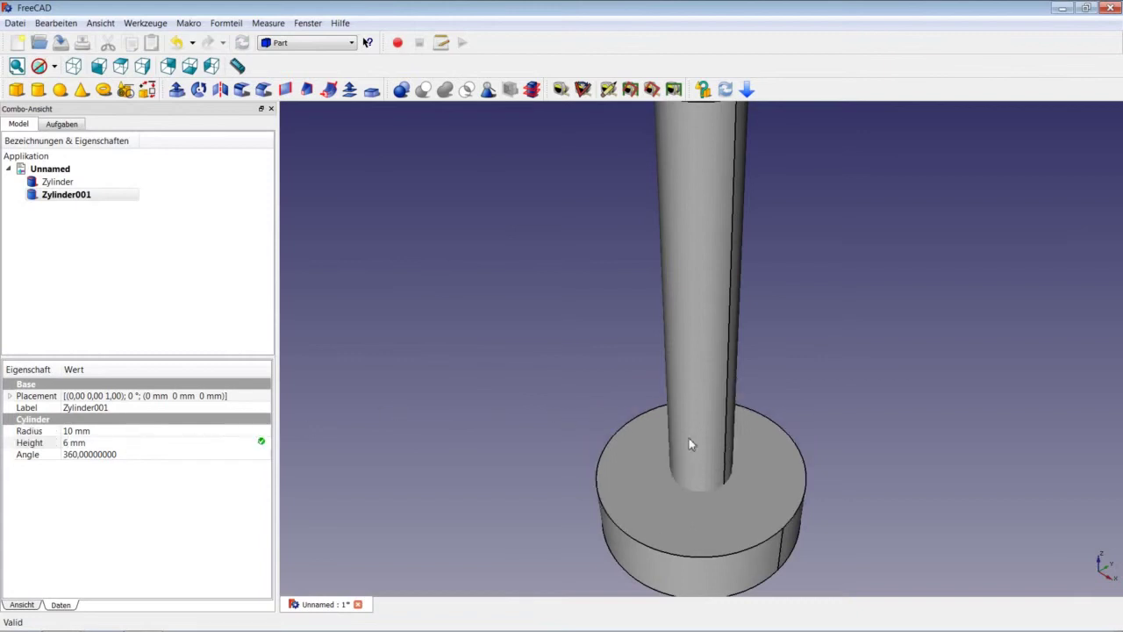
Step: Correct Zylinder001's radius to 5 mm
scroll(744, 509, down, 3)
scroll(744, 509, up, 1)
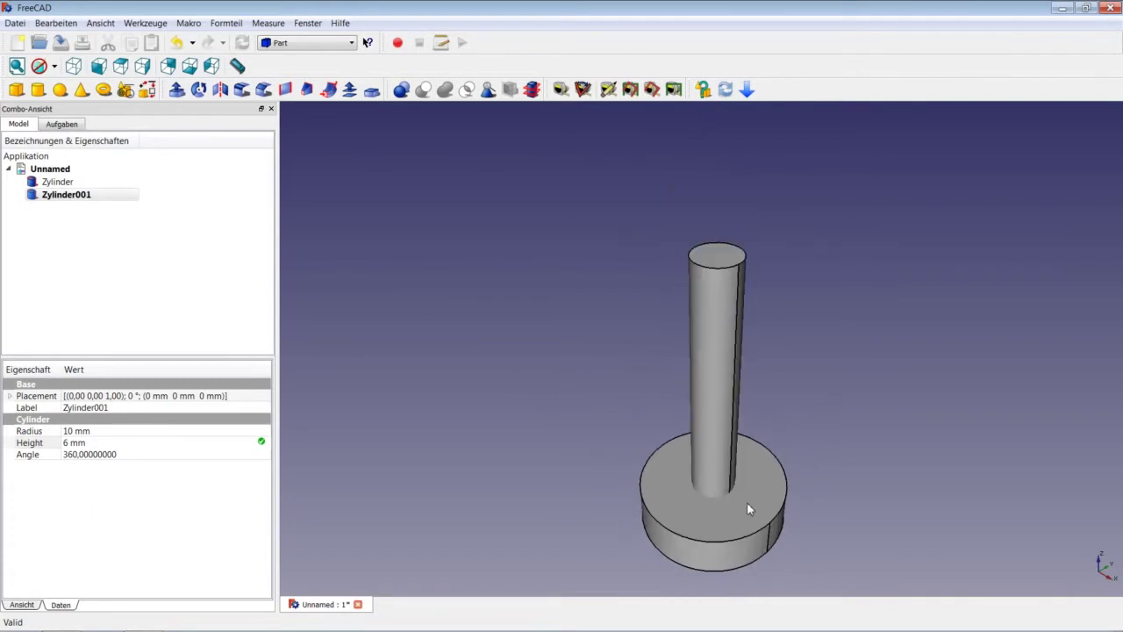
click(121, 431)
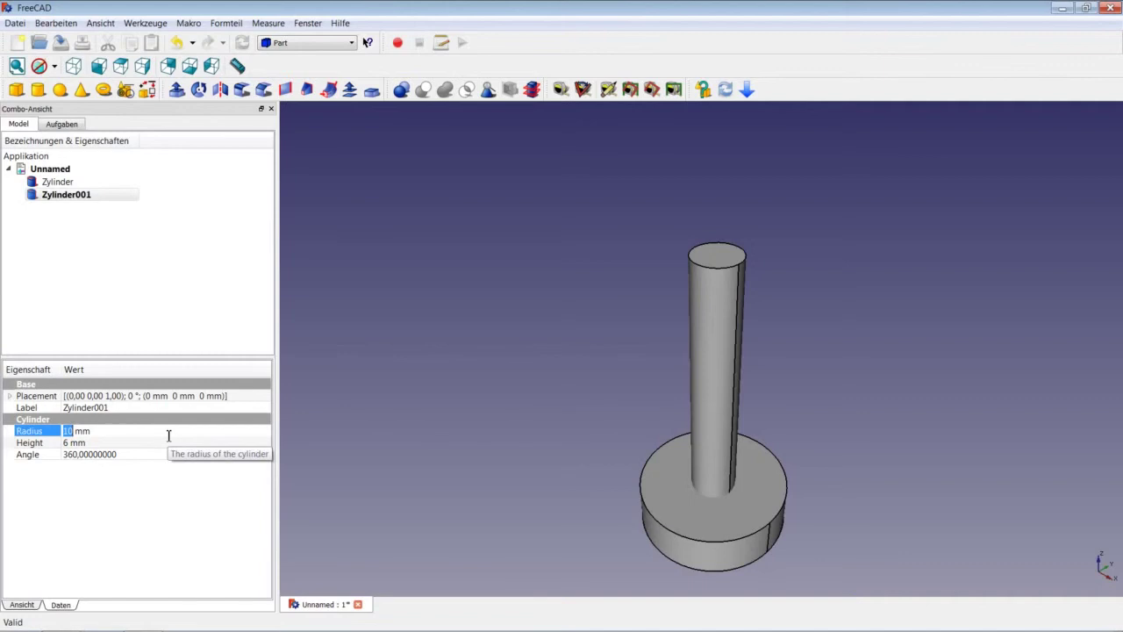
text(5)
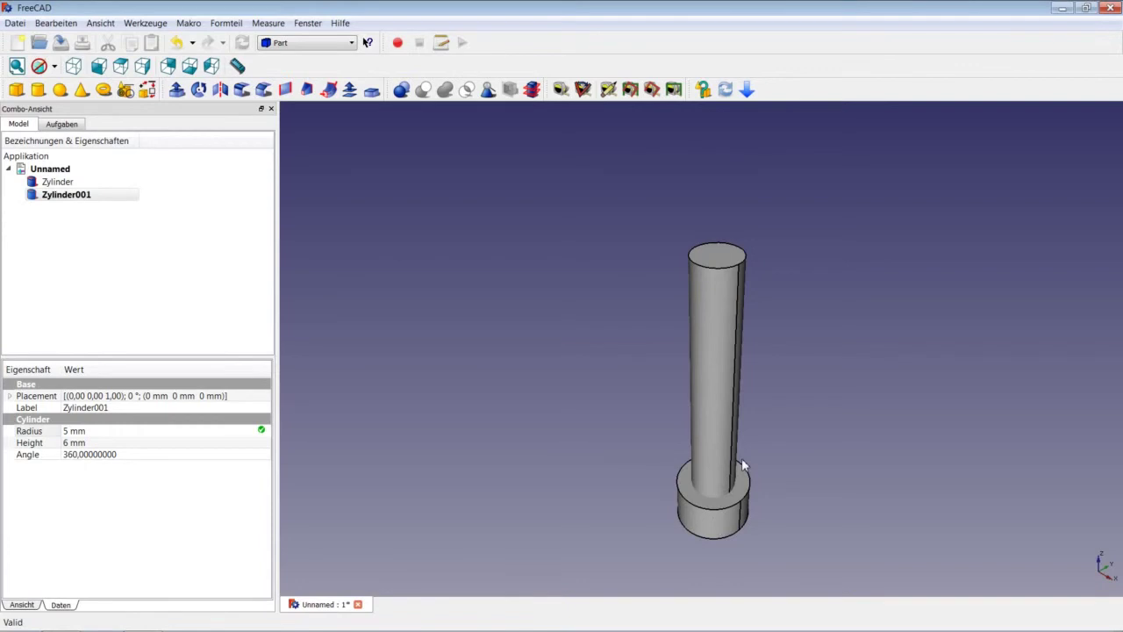
scroll(741, 458, up, 1)
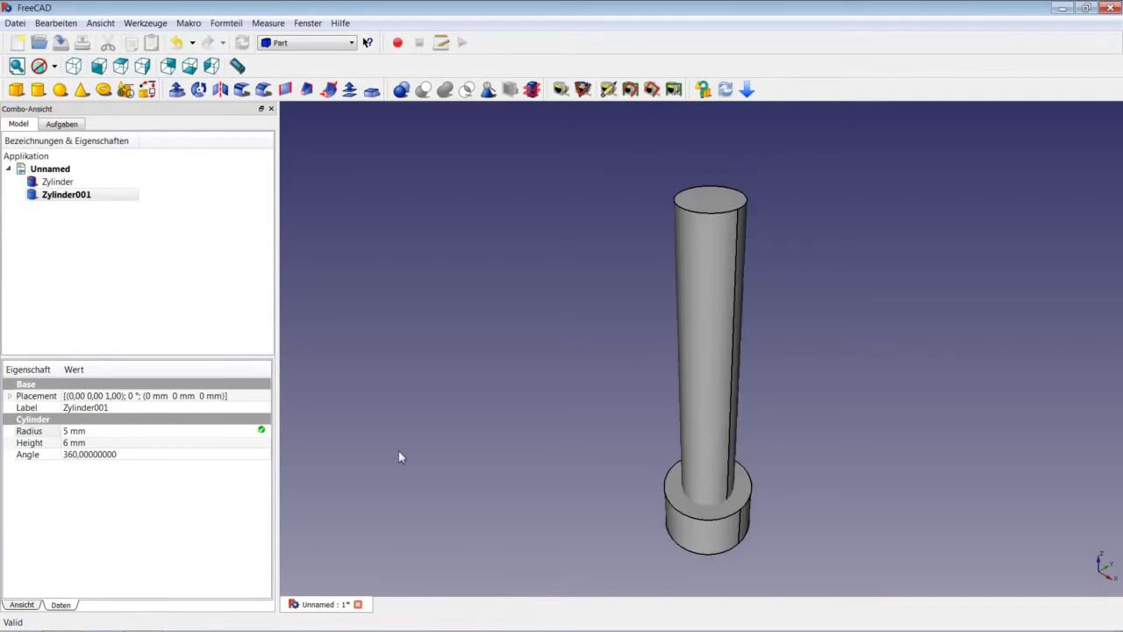
click(144, 395)
Step: Move Zylinder001 to Z = 40 mm, then select both Zylinder and Zylinder001
click(266, 397)
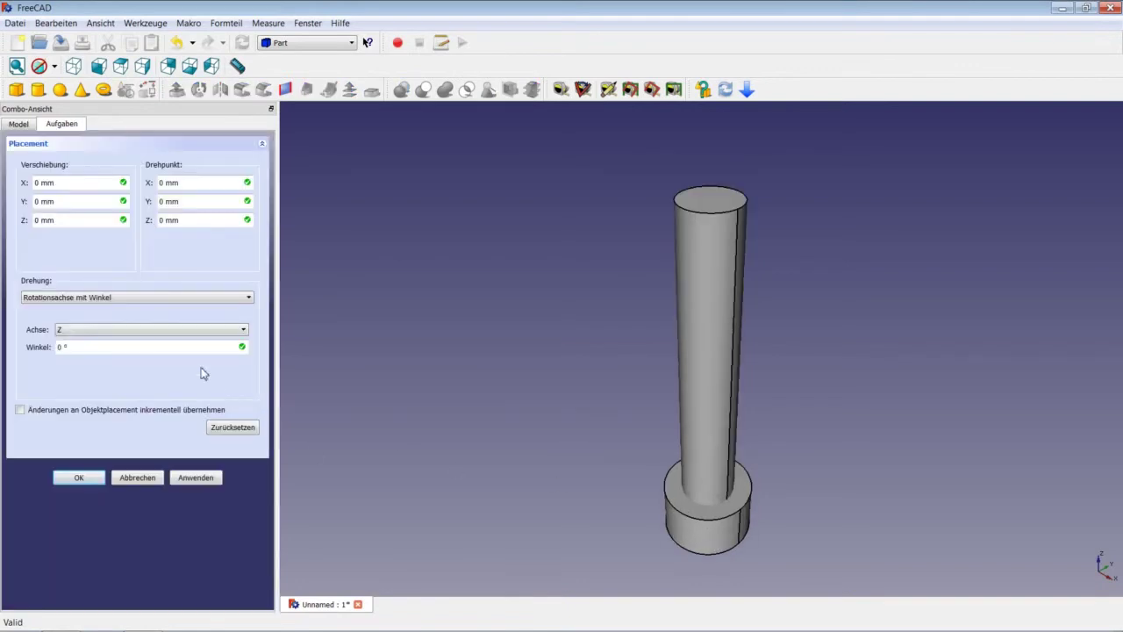
triple_click(85, 219)
text(40)
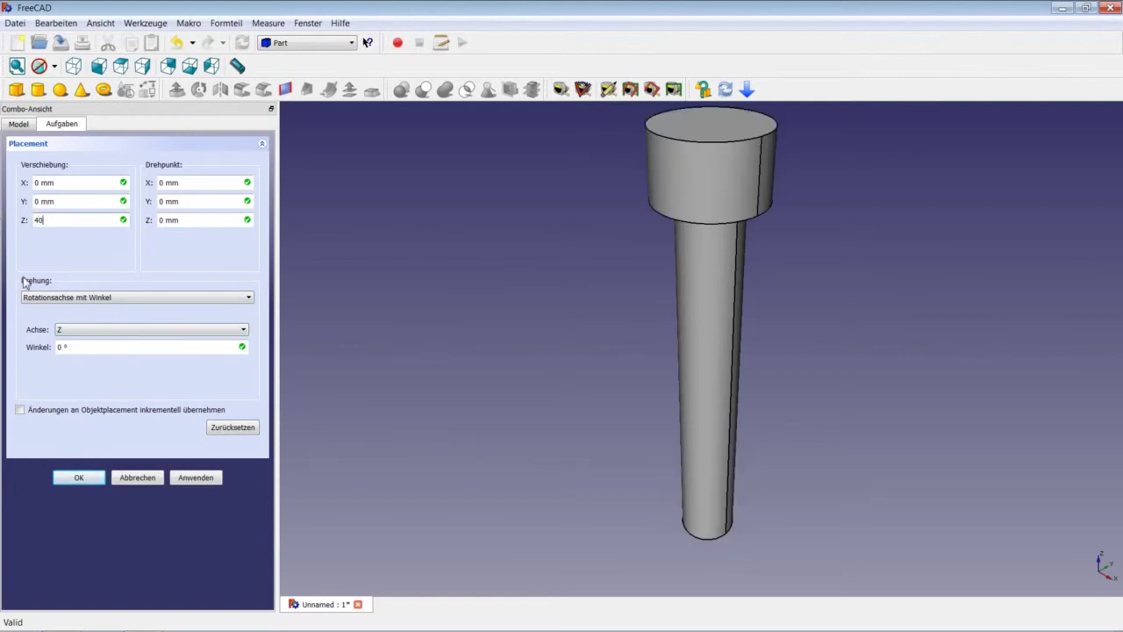
click(86, 478)
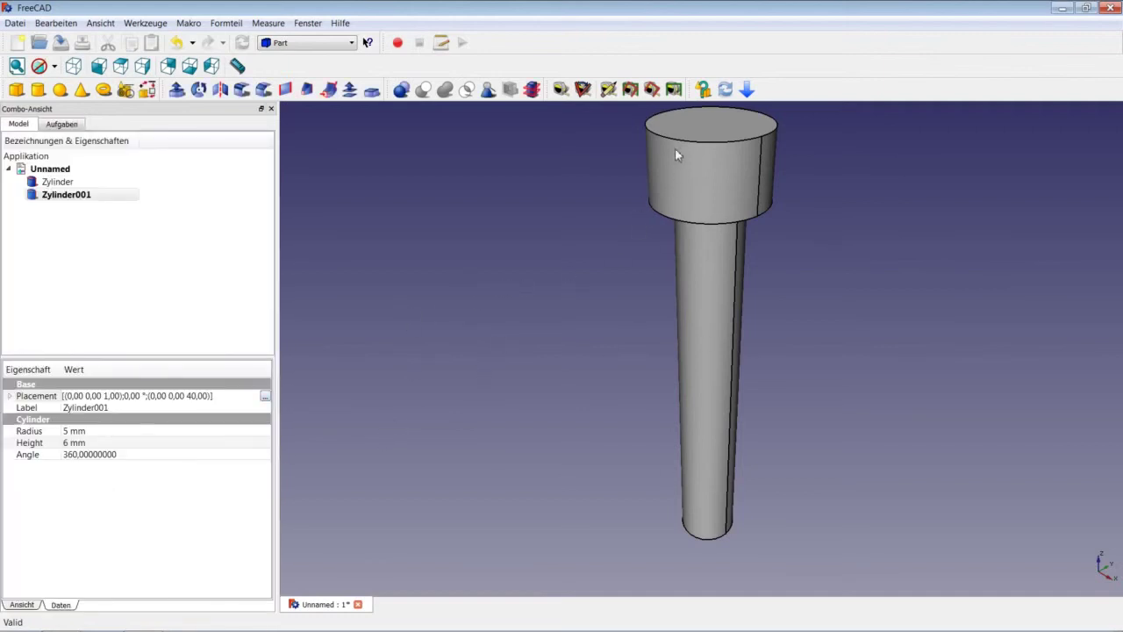
click(57, 182)
ctrl+click(68, 193)
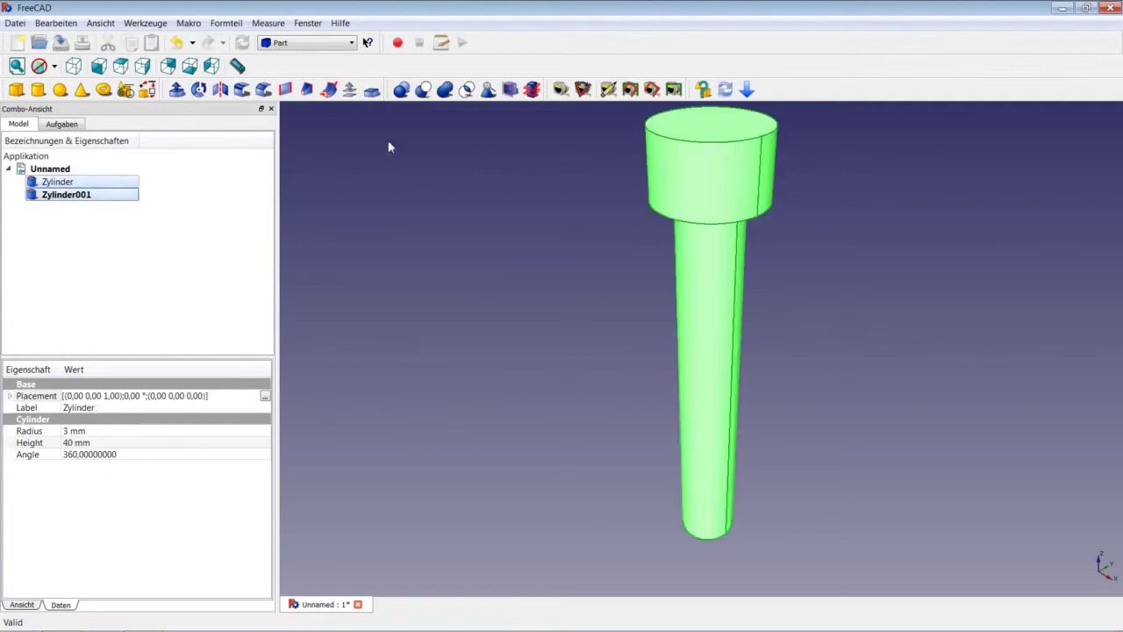
Step: Fuse Zylinder and Zylinder001 with a Vereinigung boolean, then switch to orthographic view
click(401, 90)
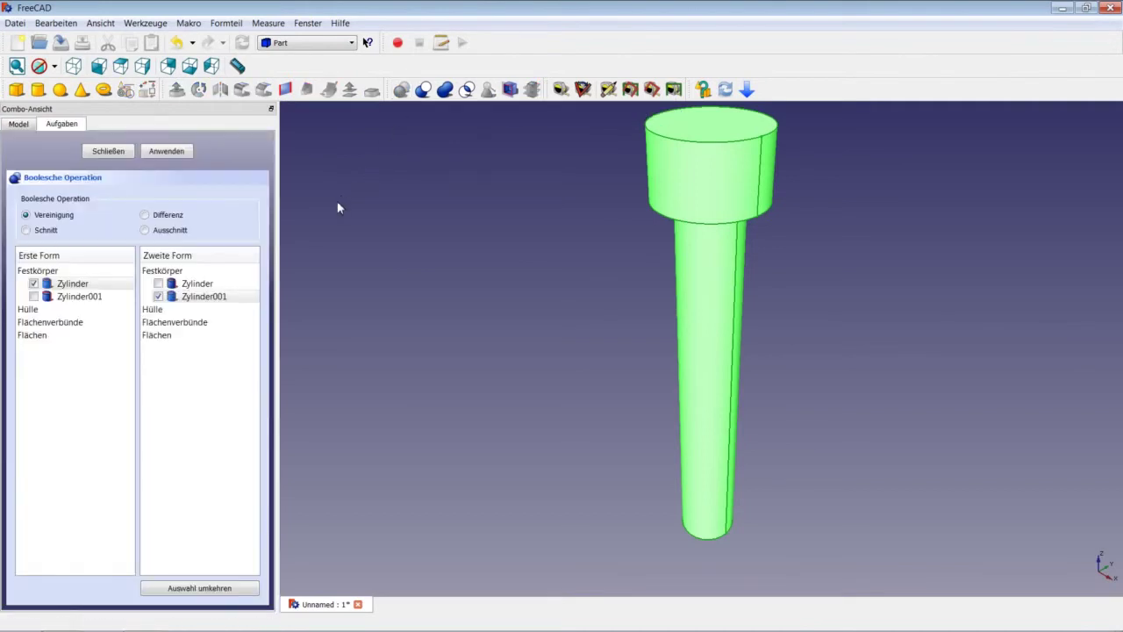
click(112, 155)
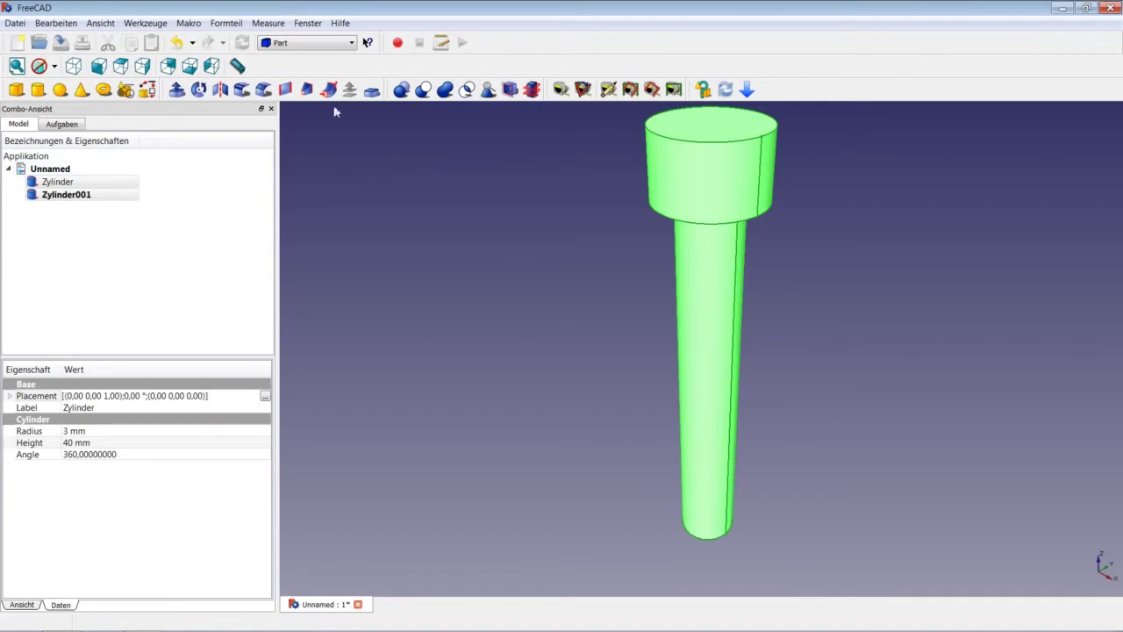
click(401, 91)
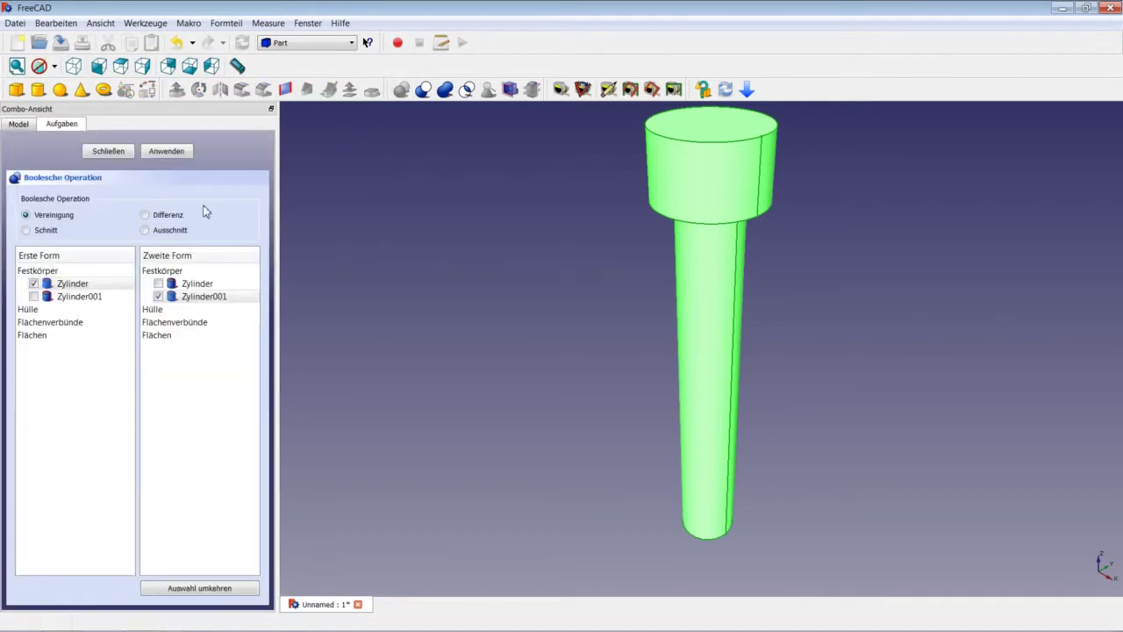
click(154, 151)
click(118, 154)
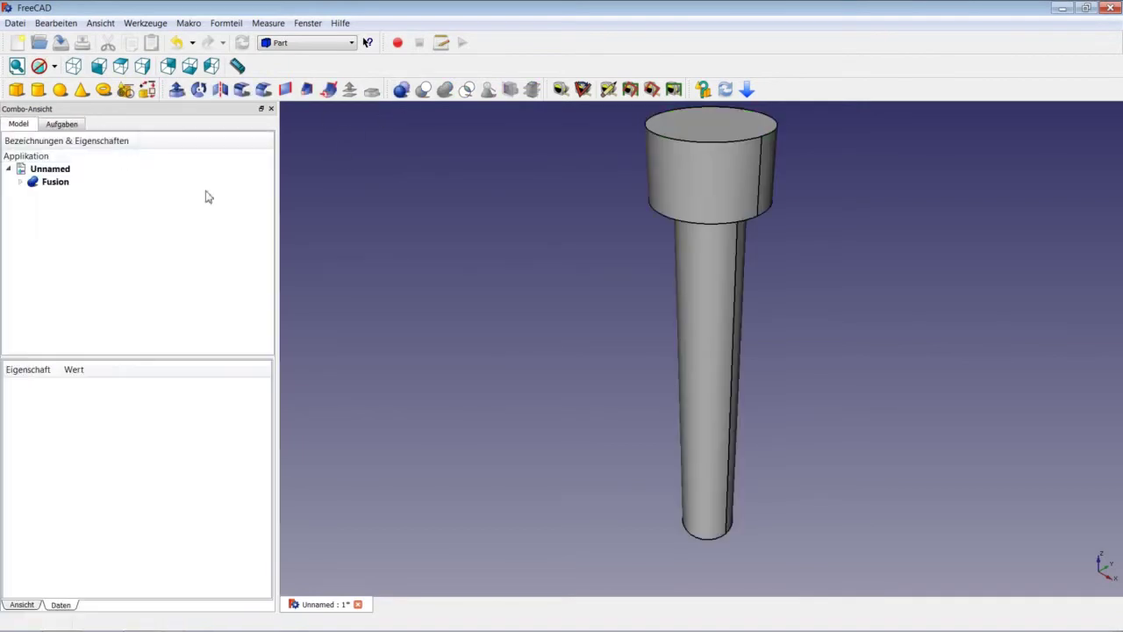
click(65, 186)
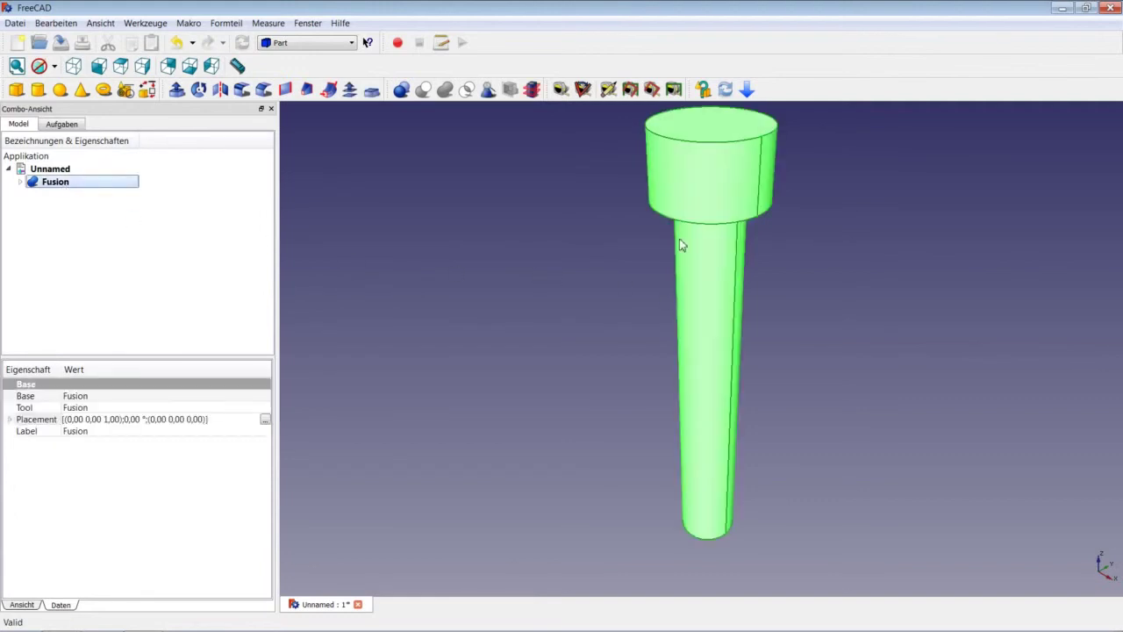
click(584, 392)
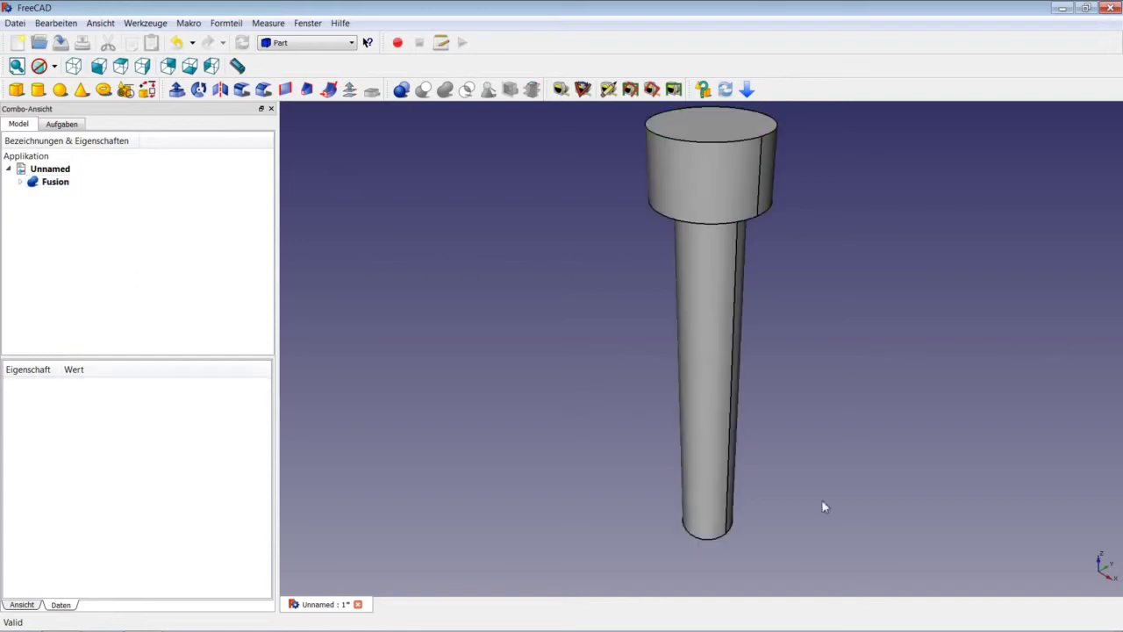
key(o)
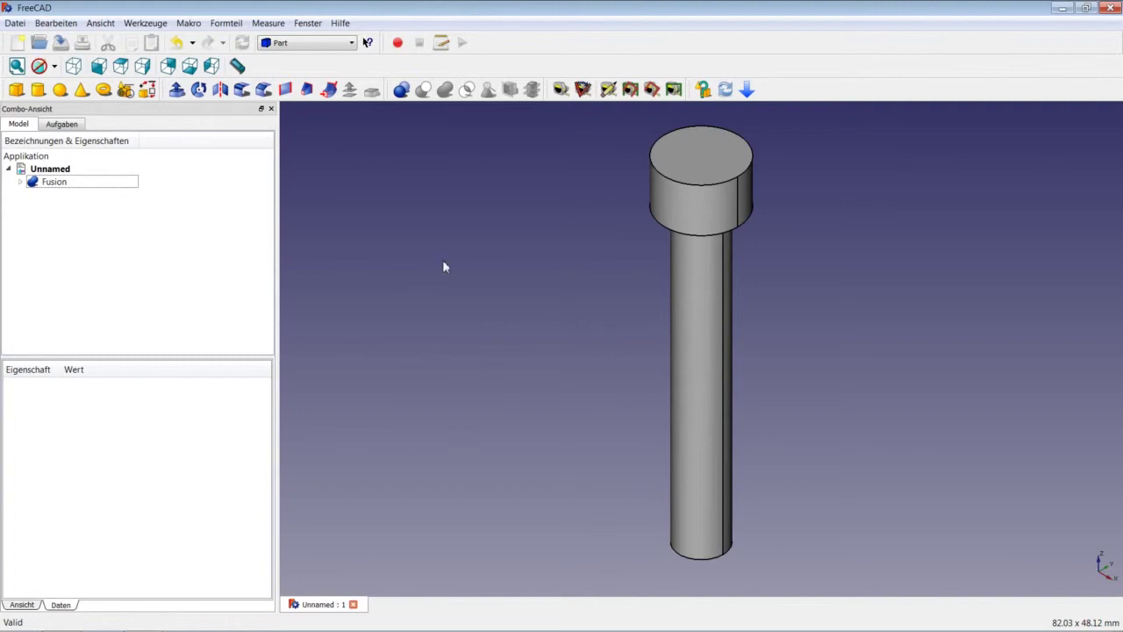
Step: Create a Helix primitive around the shaft with 26 mm height and 3 mm radius
click(125, 89)
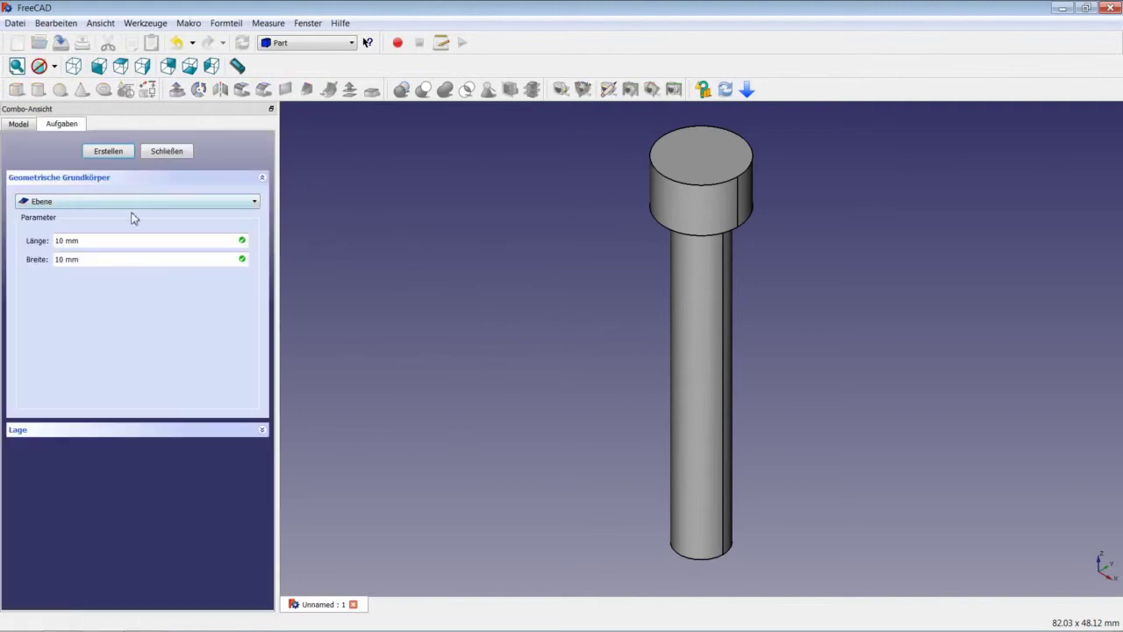
click(116, 205)
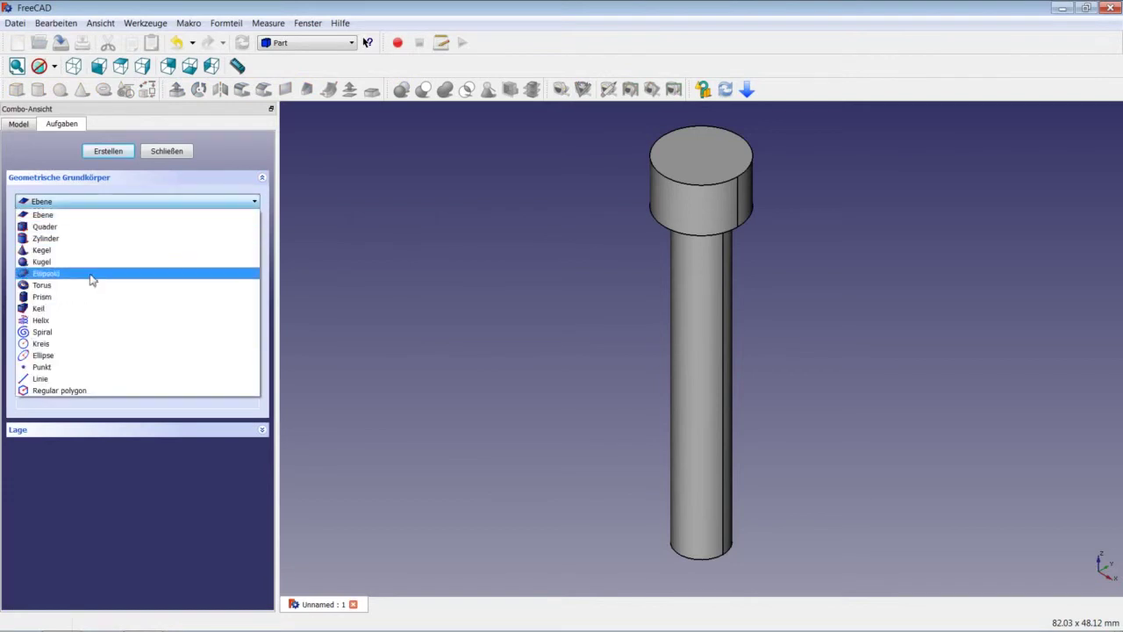
click(85, 325)
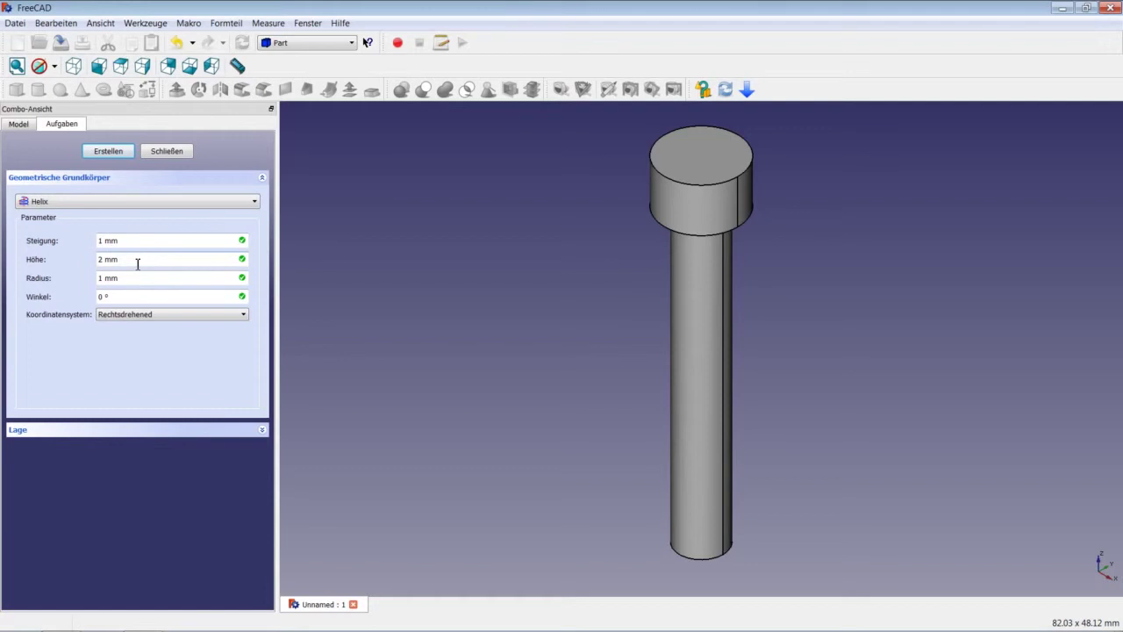
drag(137, 260, 72, 254)
text(20)
key(Tab)
text(3)
click(147, 316)
click(179, 301)
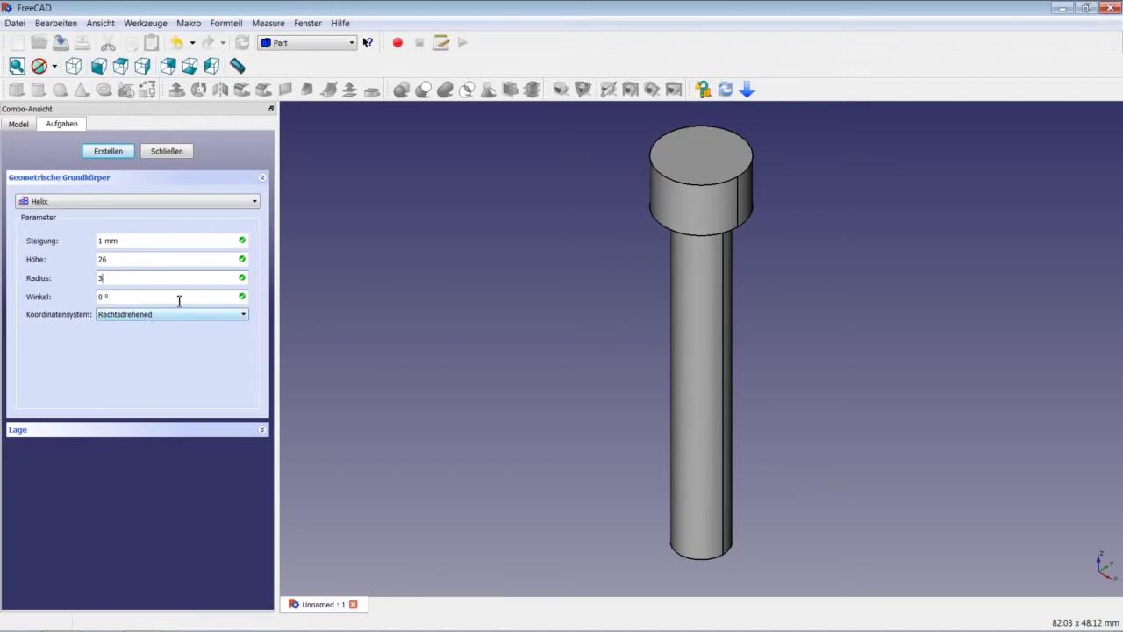
click(110, 151)
click(171, 157)
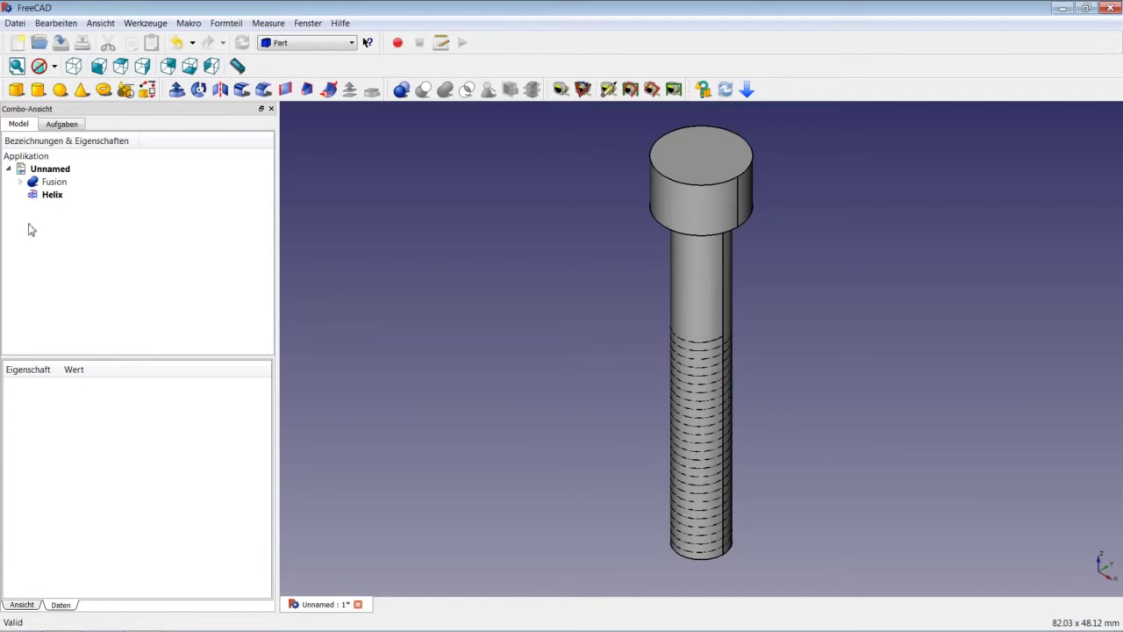
Step: Set the Helix placement to a 90° rotation about Z and a Z offset of -2 mm
click(45, 197)
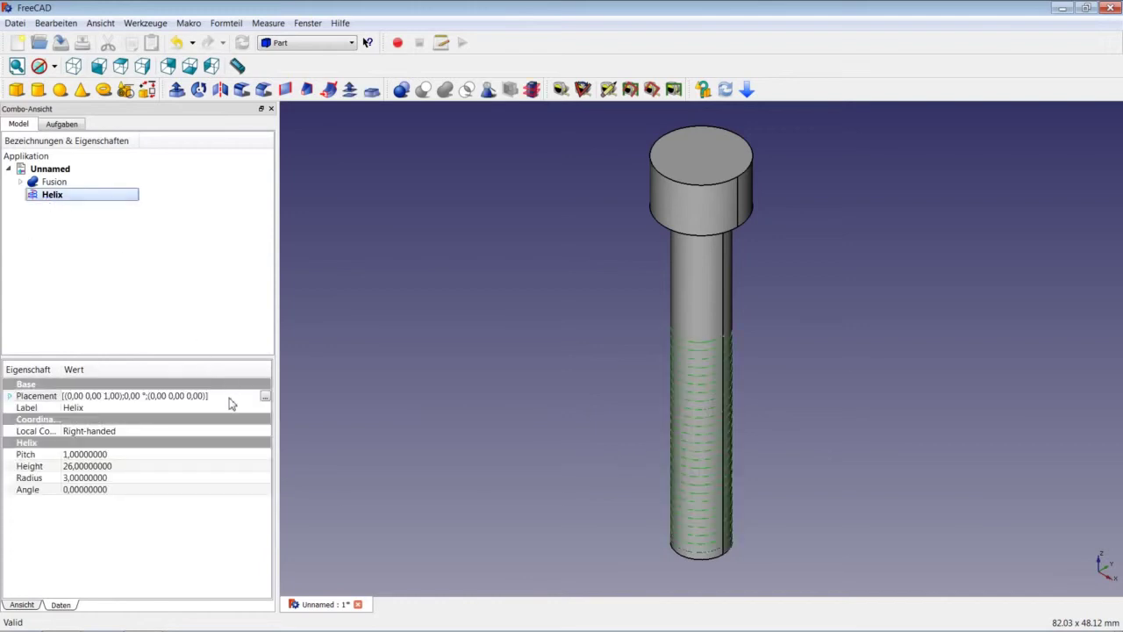
click(266, 398)
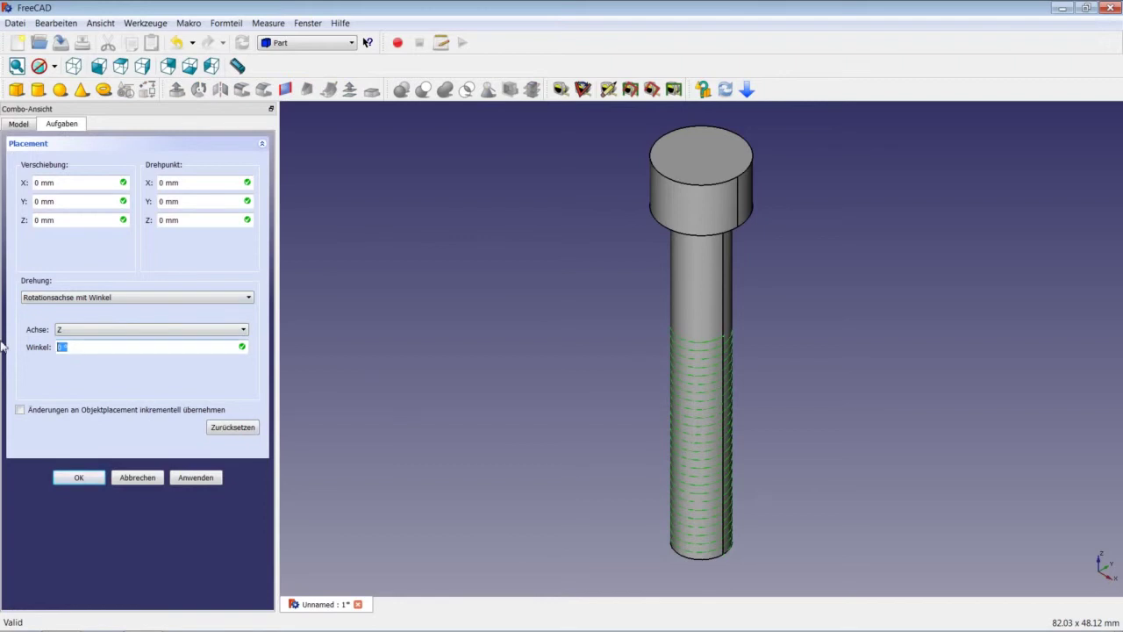
text(90)
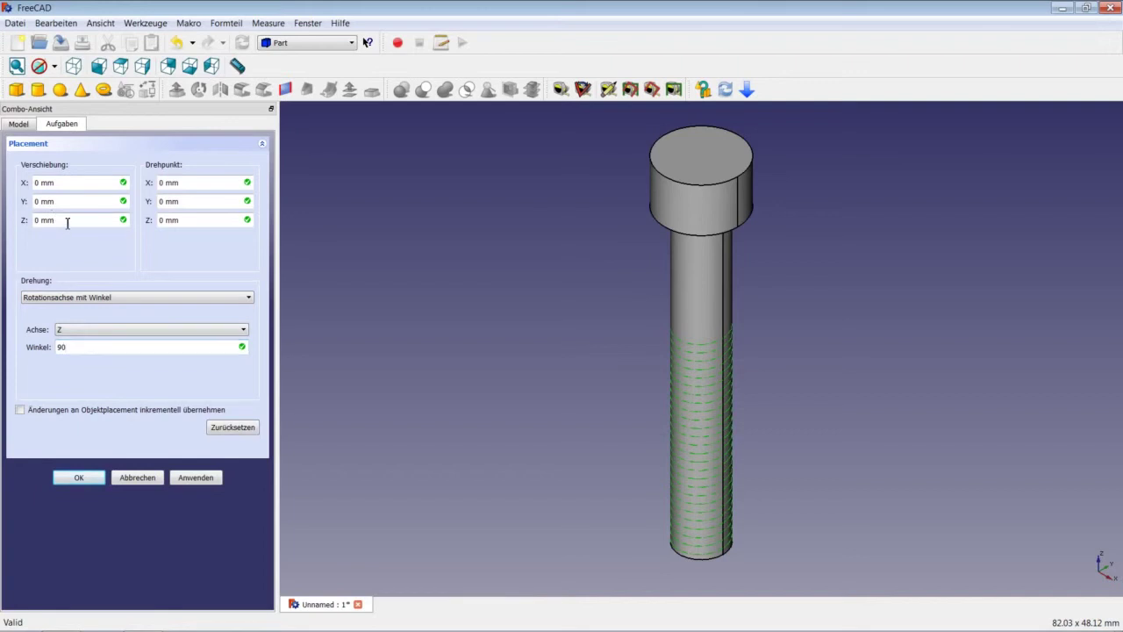
drag(65, 221, 18, 221)
text(-2)
click(78, 479)
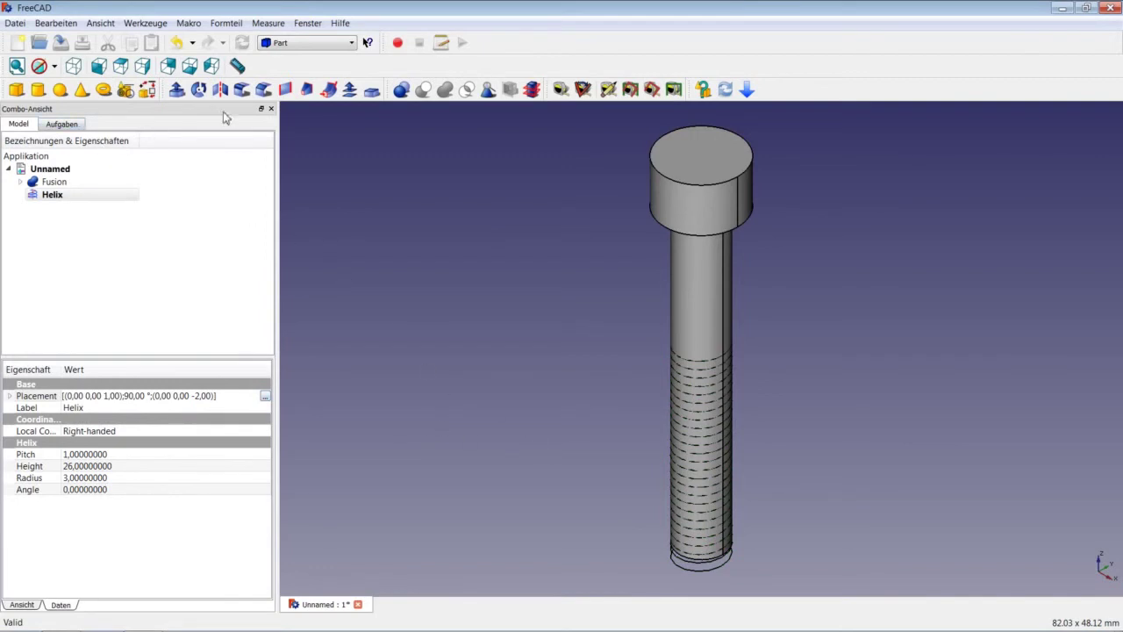
click(290, 42)
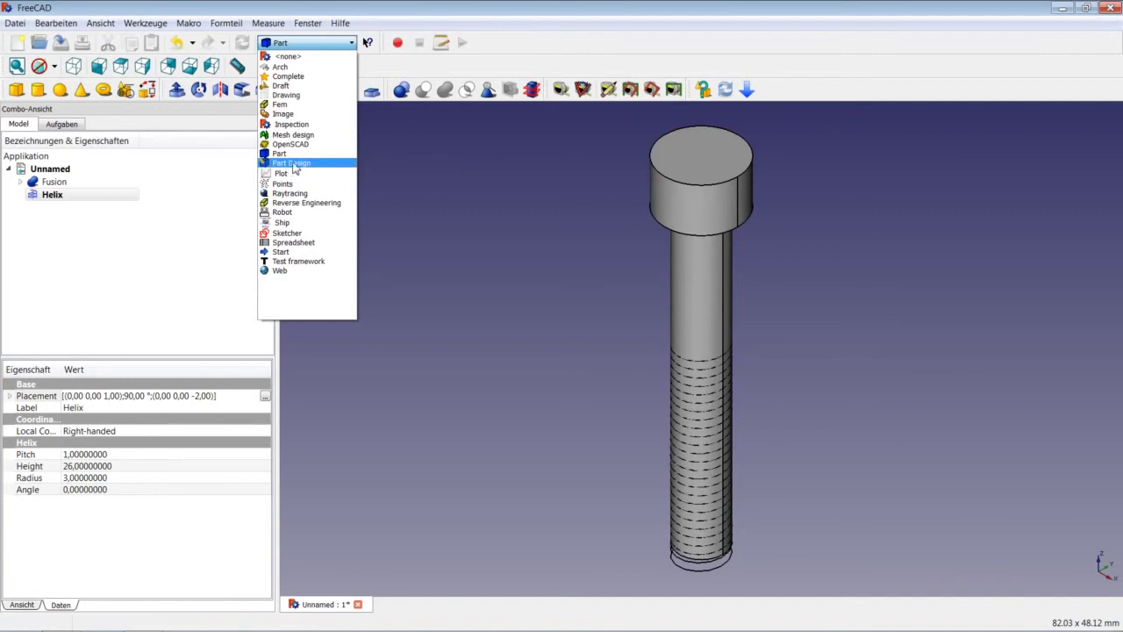
Step: In Part Design, create a new sketch on the YZ plane and zoom in on the helix end
click(292, 164)
click(17, 69)
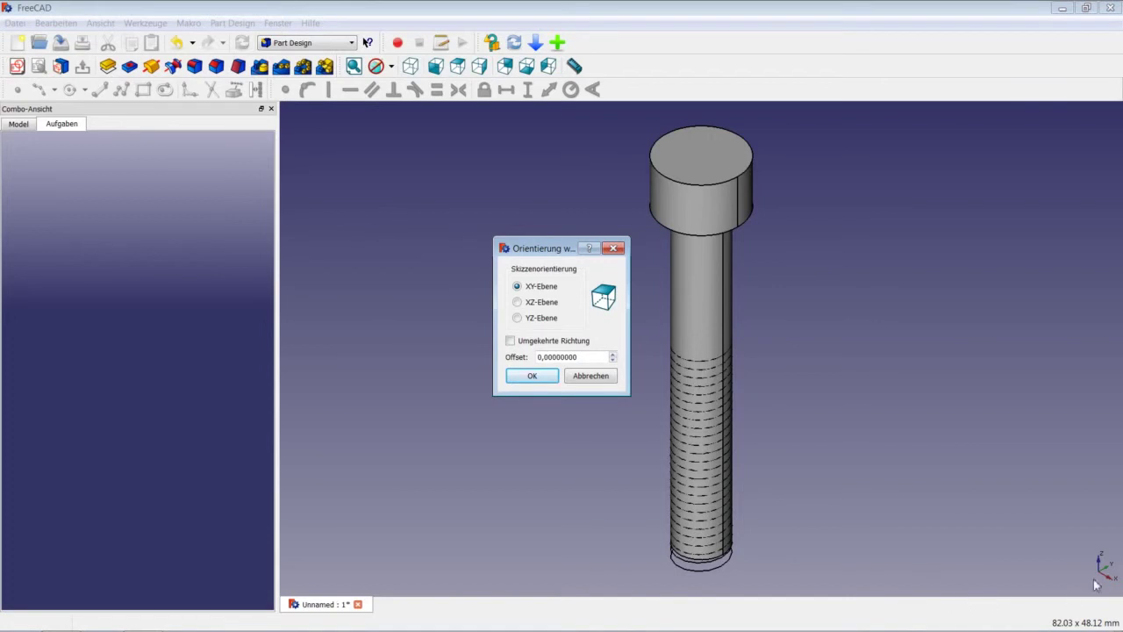
click(543, 319)
click(547, 379)
scroll(674, 363, up, 1)
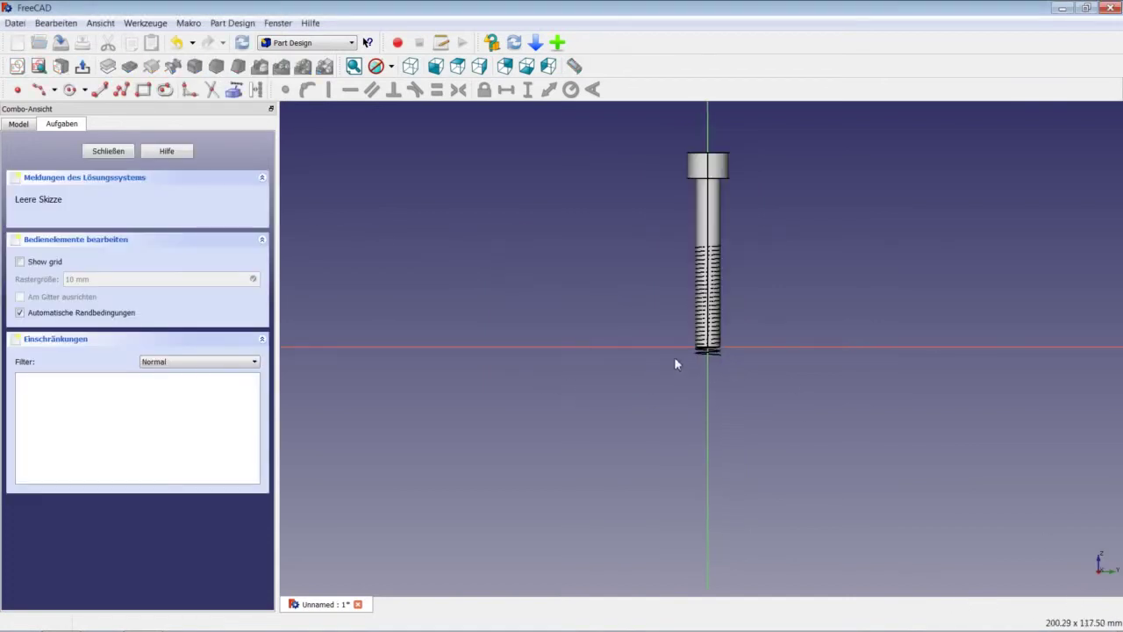
scroll(702, 367, up, 2)
scroll(738, 371, up, 2)
scroll(736, 371, up, 2)
scroll(735, 371, up, 1)
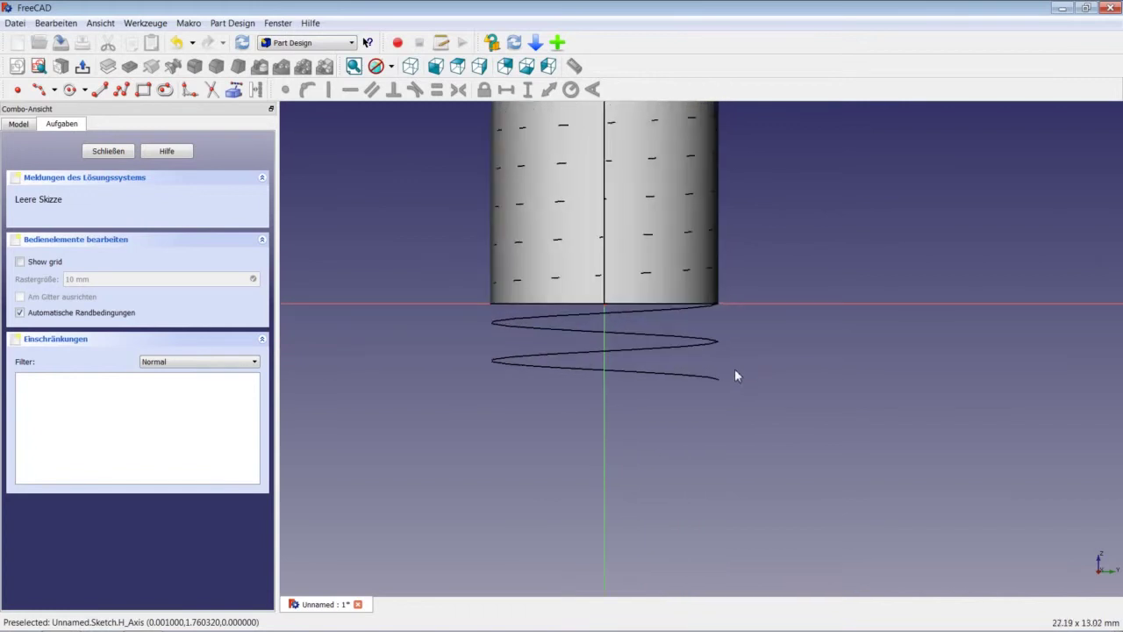
Step: Draw a closed triangle polyline just below the helix end with a vertical right side
click(120, 91)
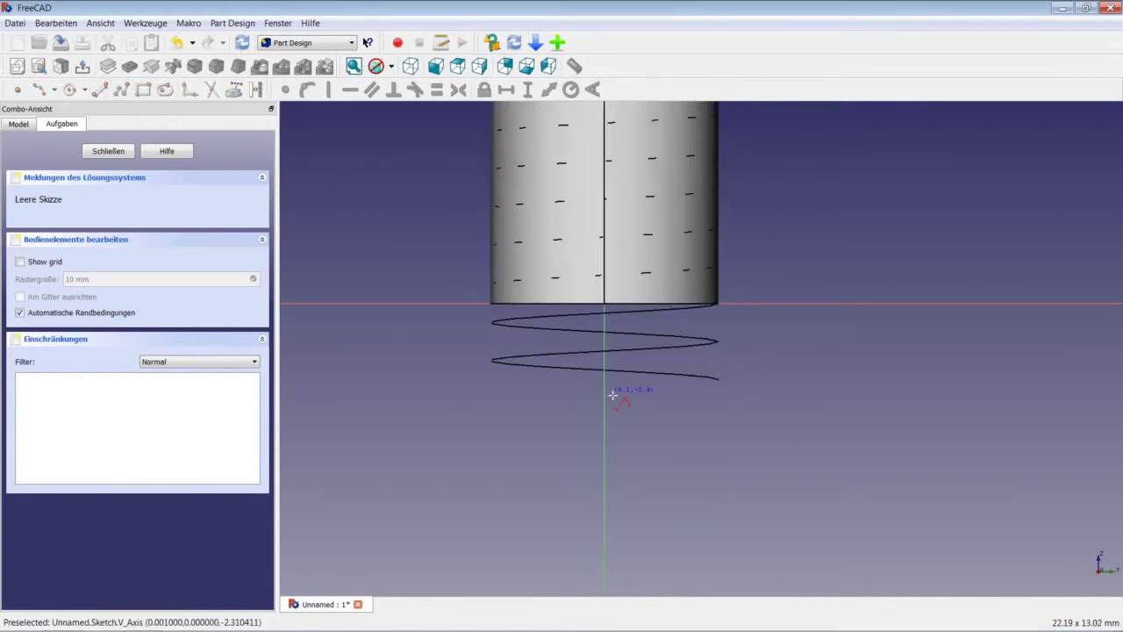
click(711, 401)
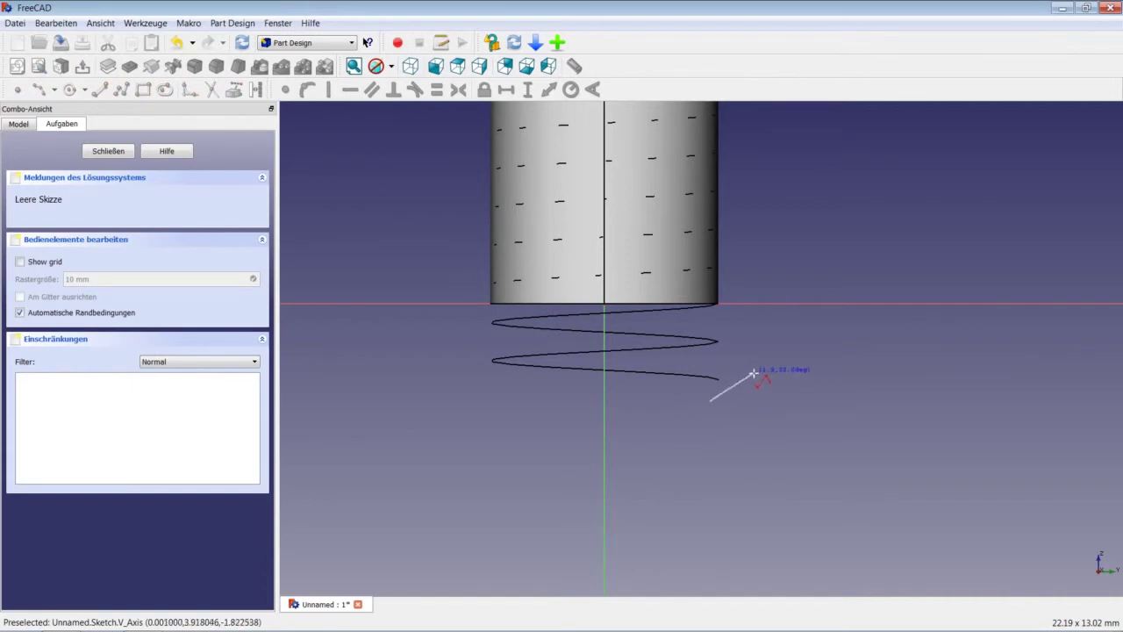
click(753, 377)
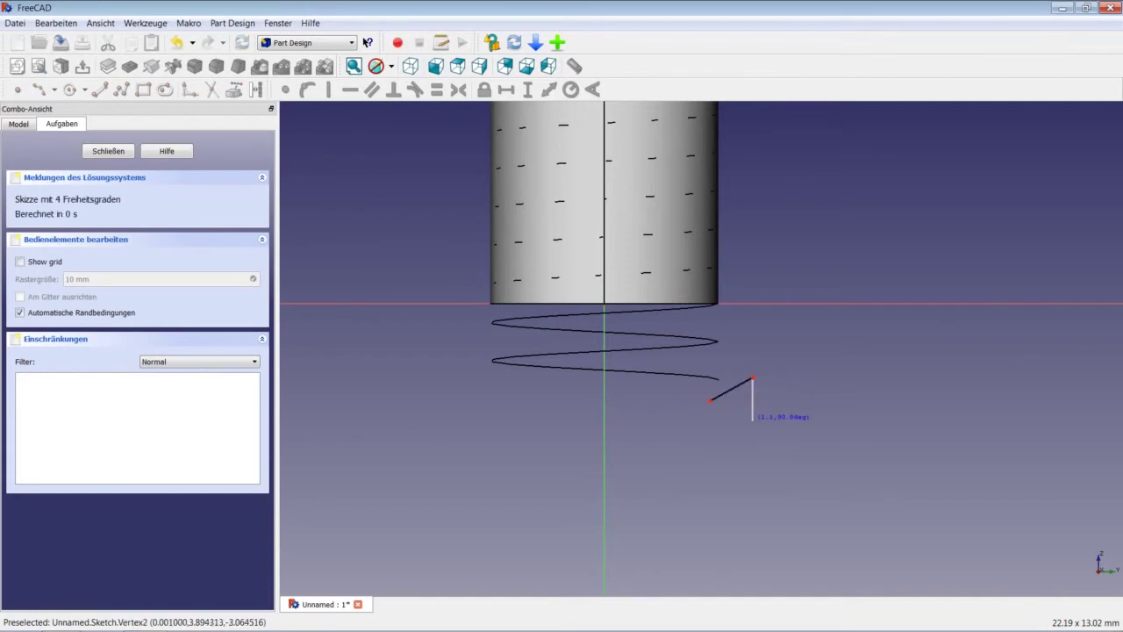
click(753, 418)
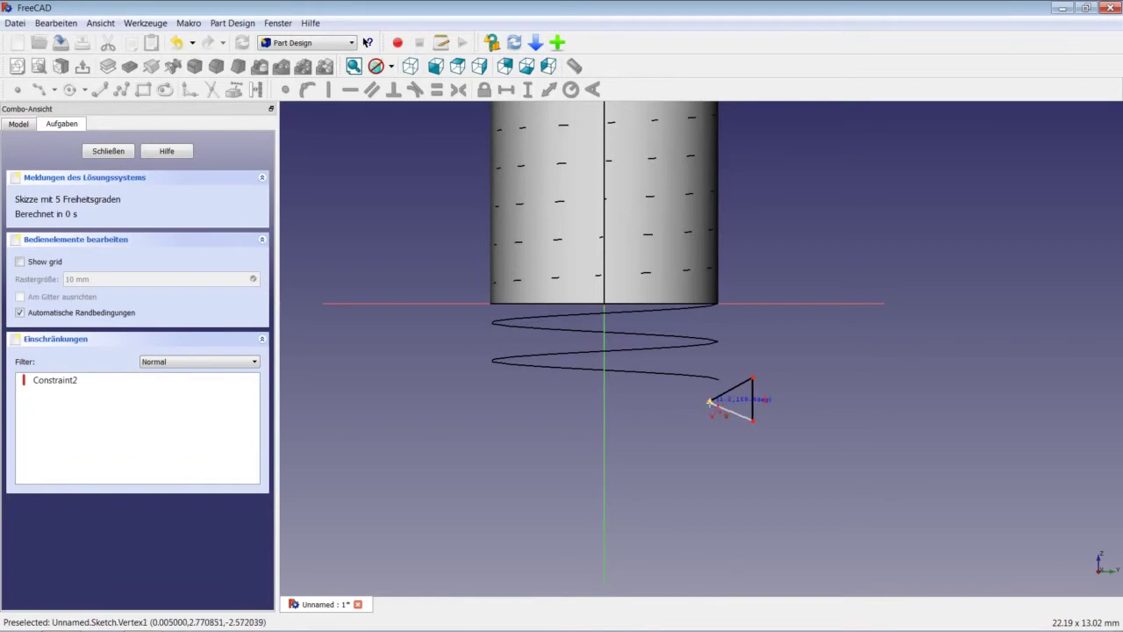
click(709, 401)
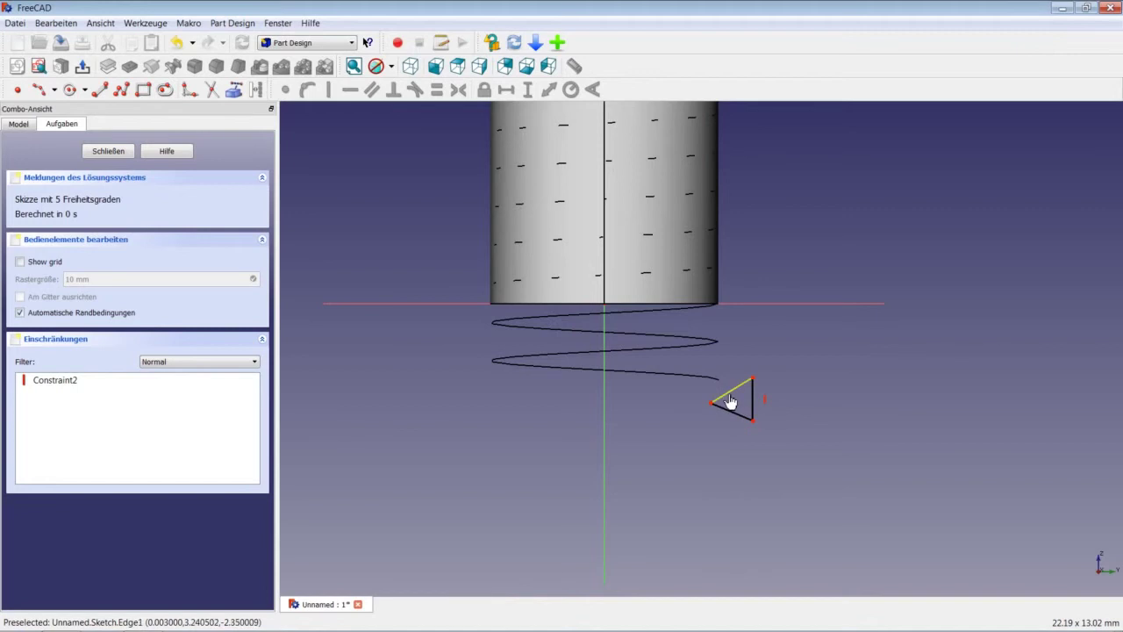
Step: Make the triangle's two sloped edges equal in length, then select both of them
click(729, 407)
click(727, 417)
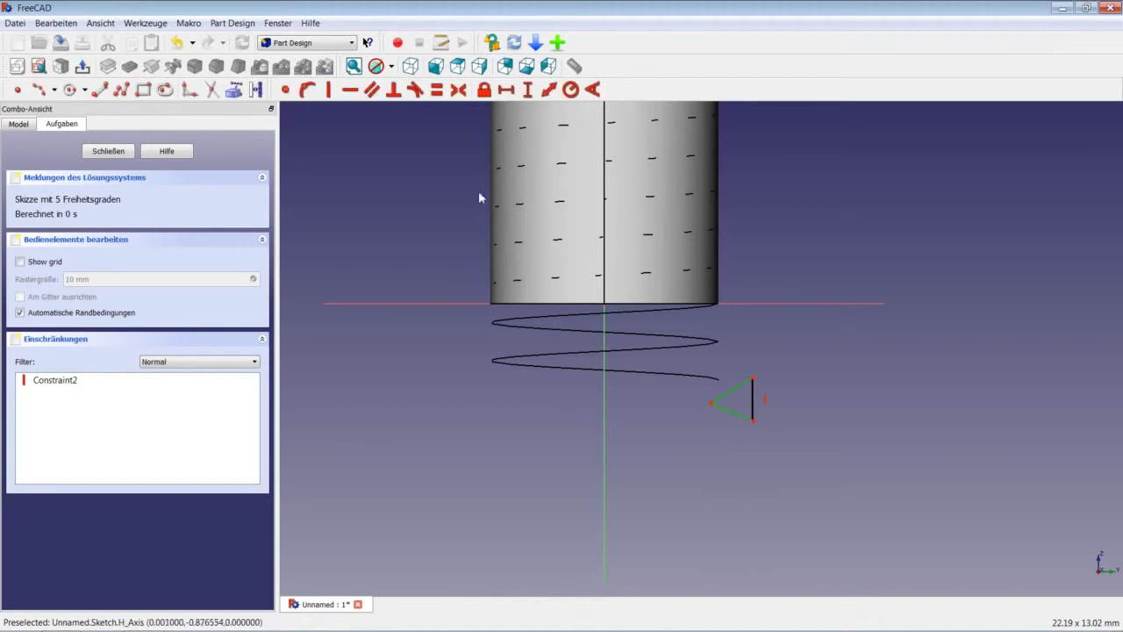
click(436, 90)
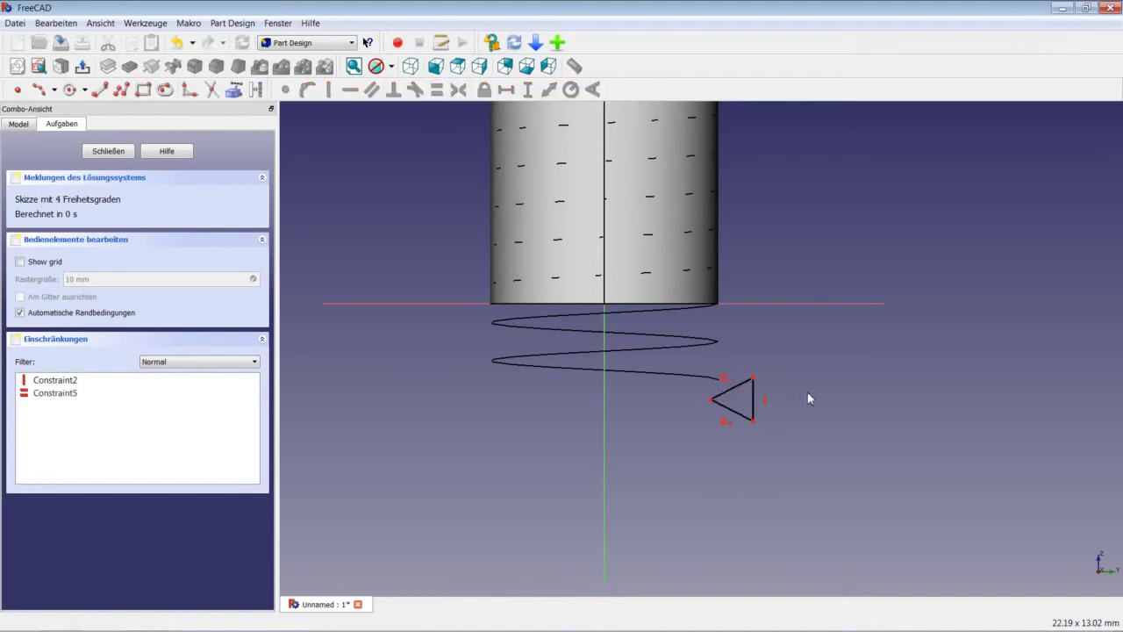
scroll(742, 401, up, 2)
click(727, 387)
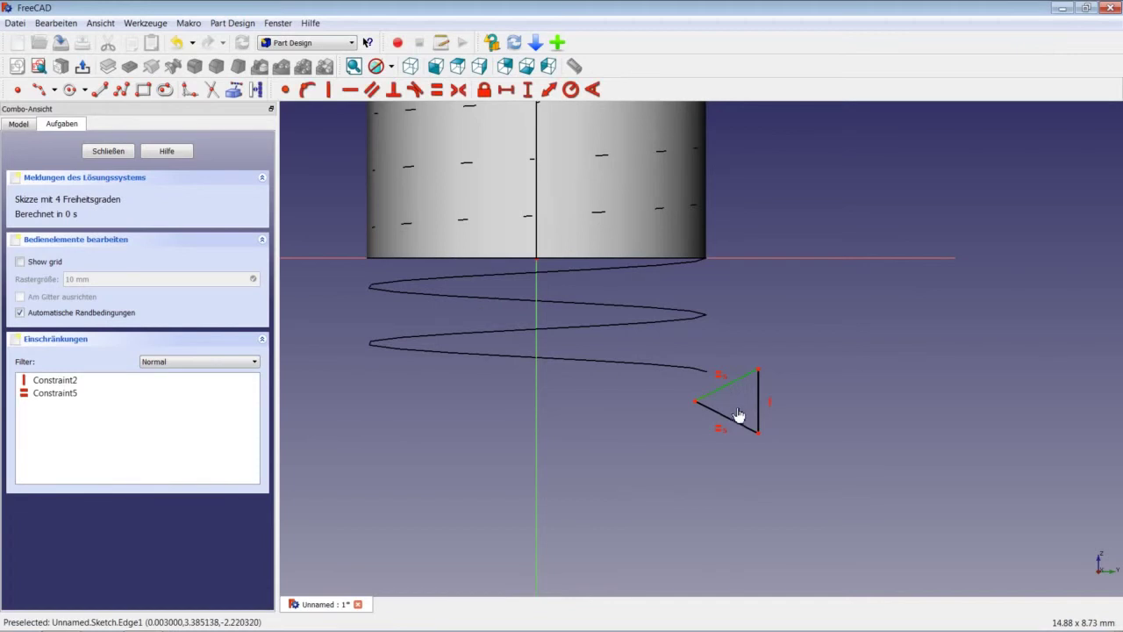
click(738, 430)
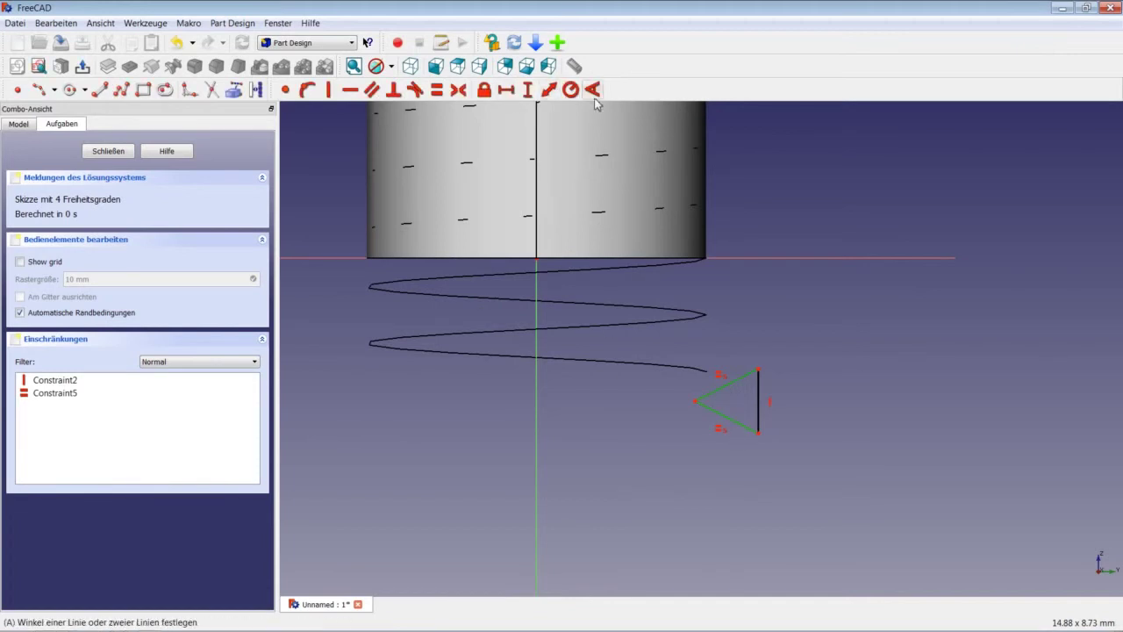
Step: Give the sloped edges a 60° angle and place the left vertex 2,385 mm from the vertical axis
click(593, 90)
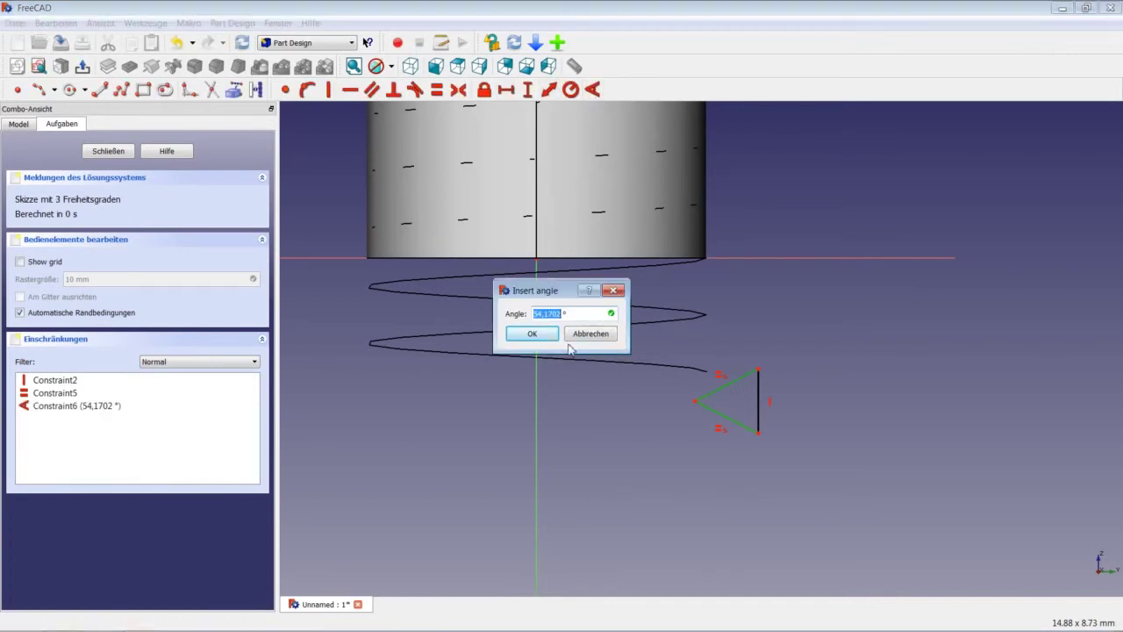
text(60)
key(Return)
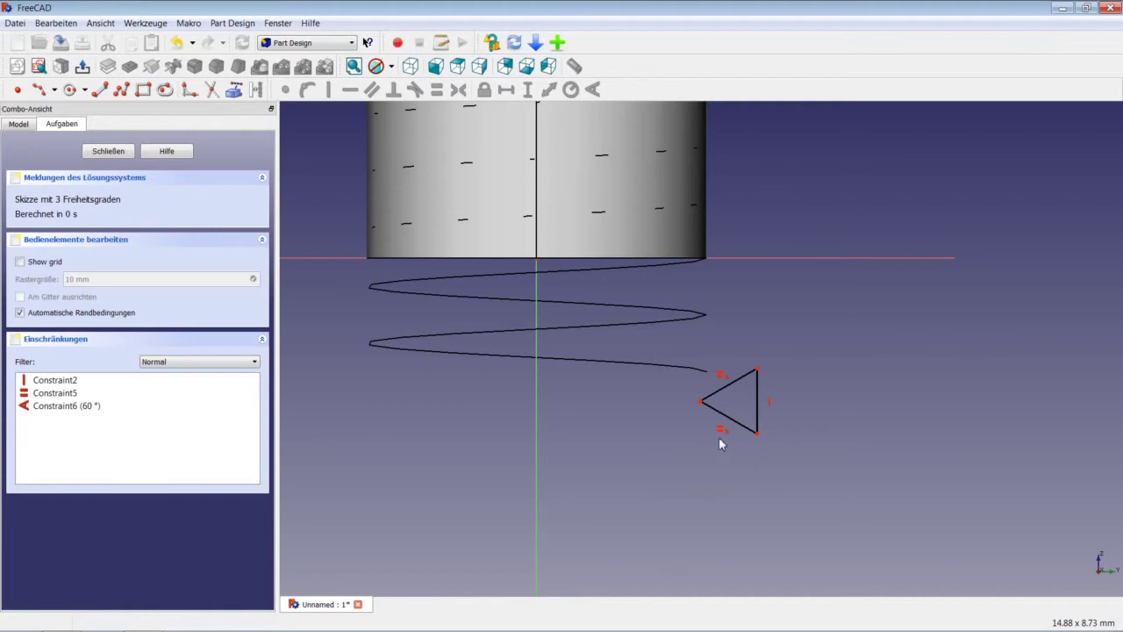
click(702, 404)
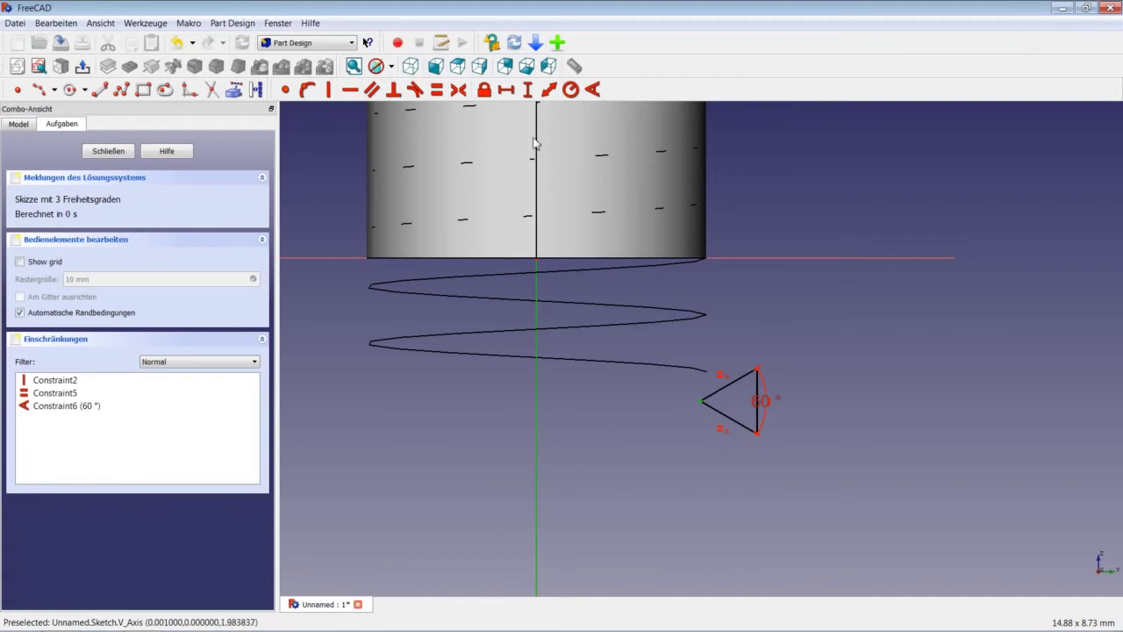
click(507, 90)
text(2,)
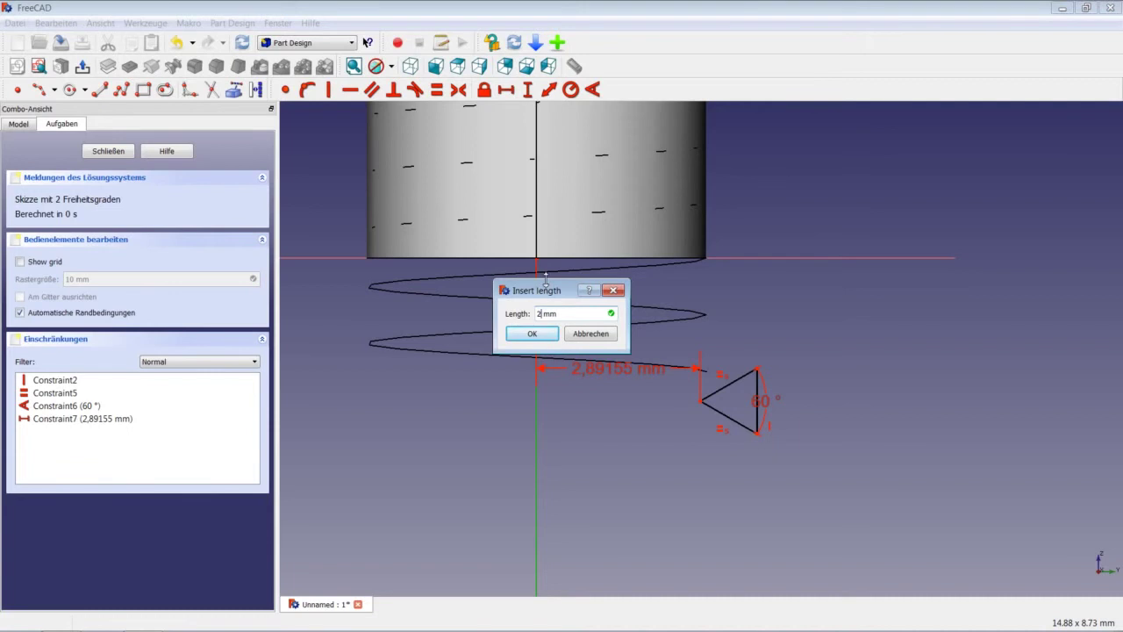
text(385)
key(Return)
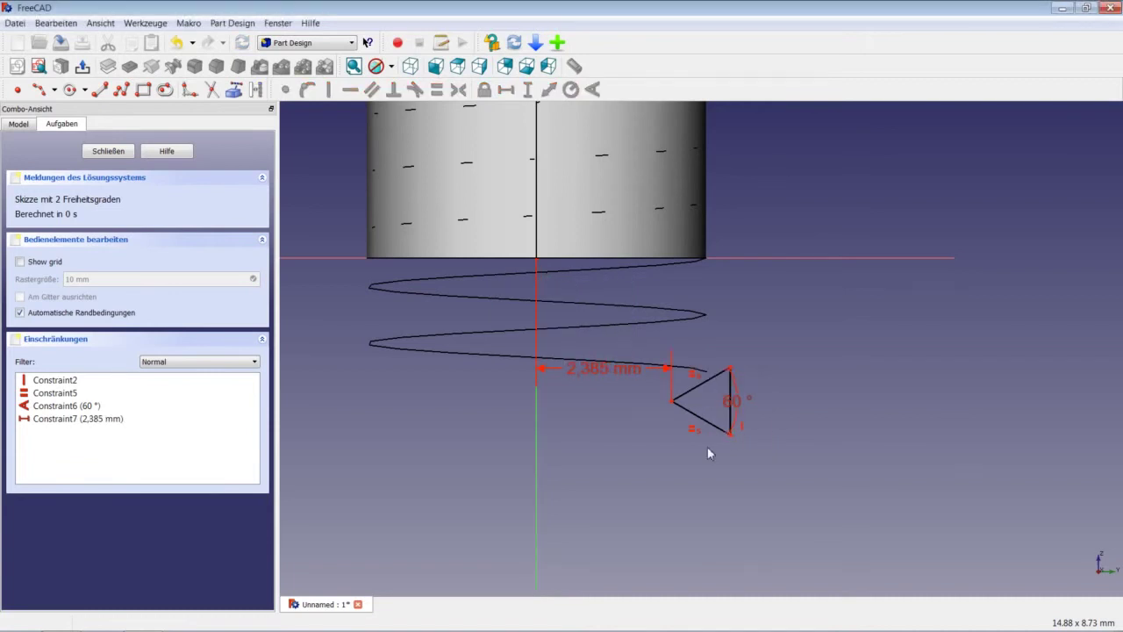
Step: Place the left vertex 2 mm below the horizontal axis
click(672, 403)
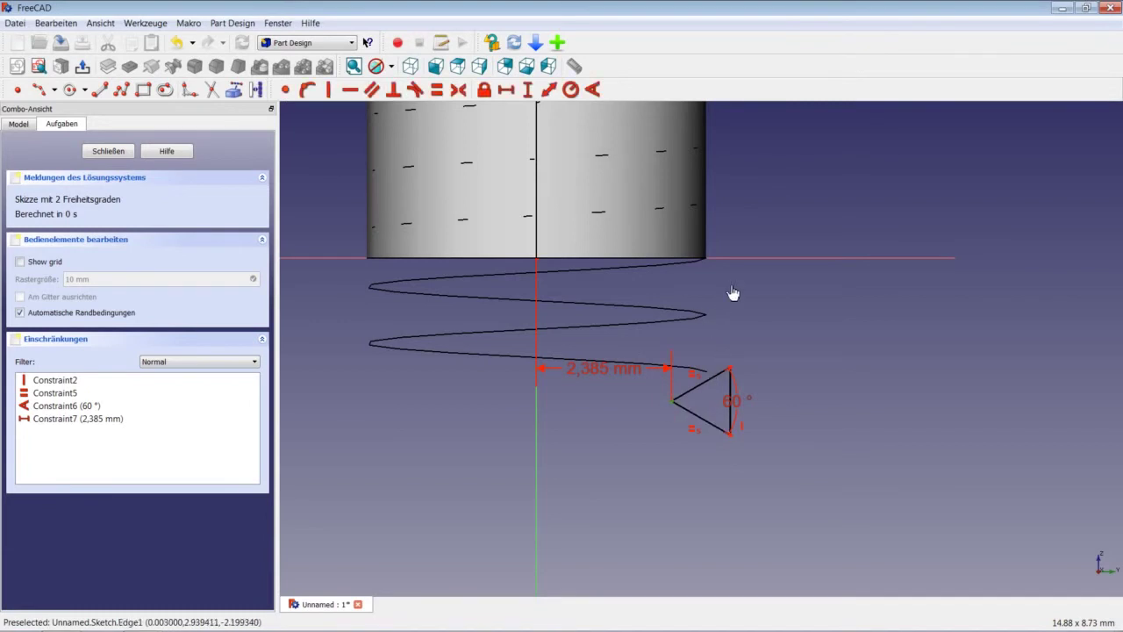
click(735, 261)
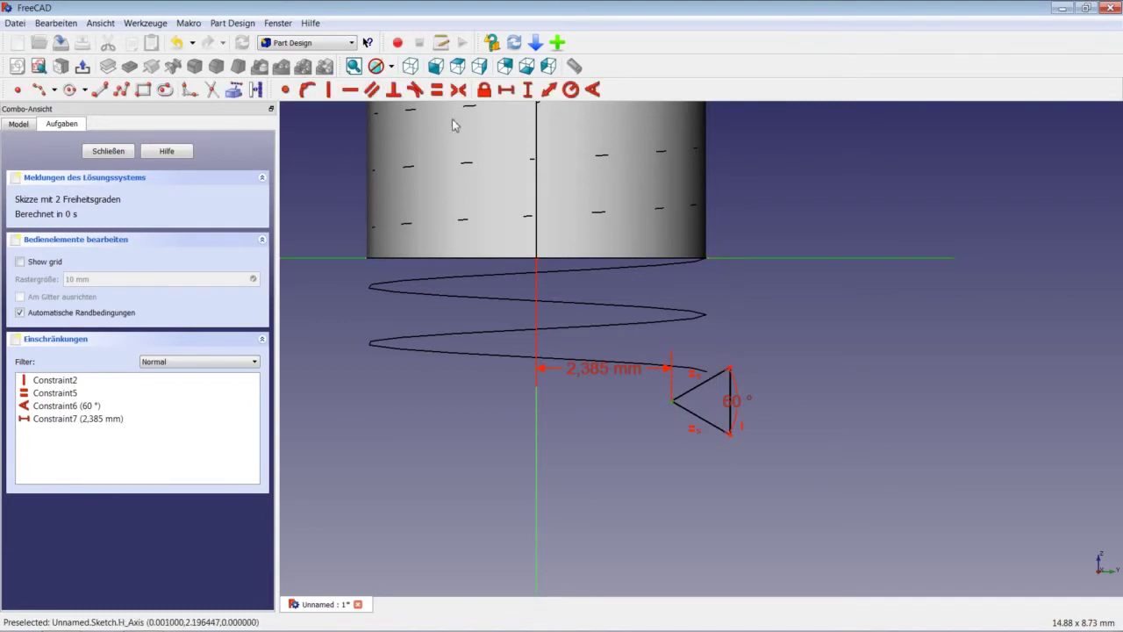
click(528, 91)
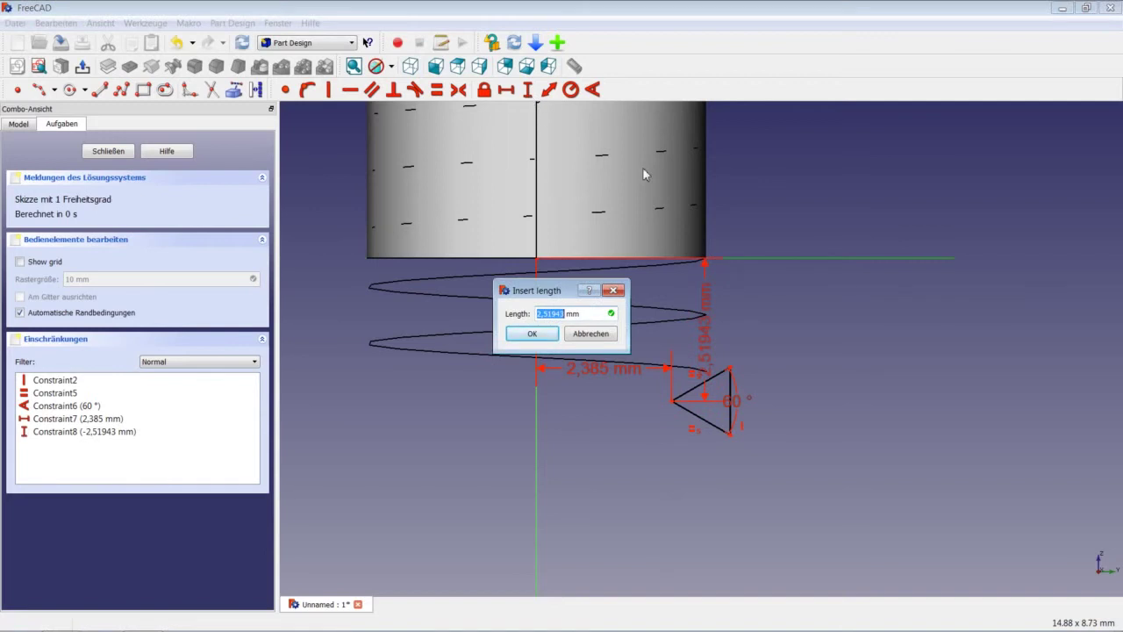
text(2)
key(Return)
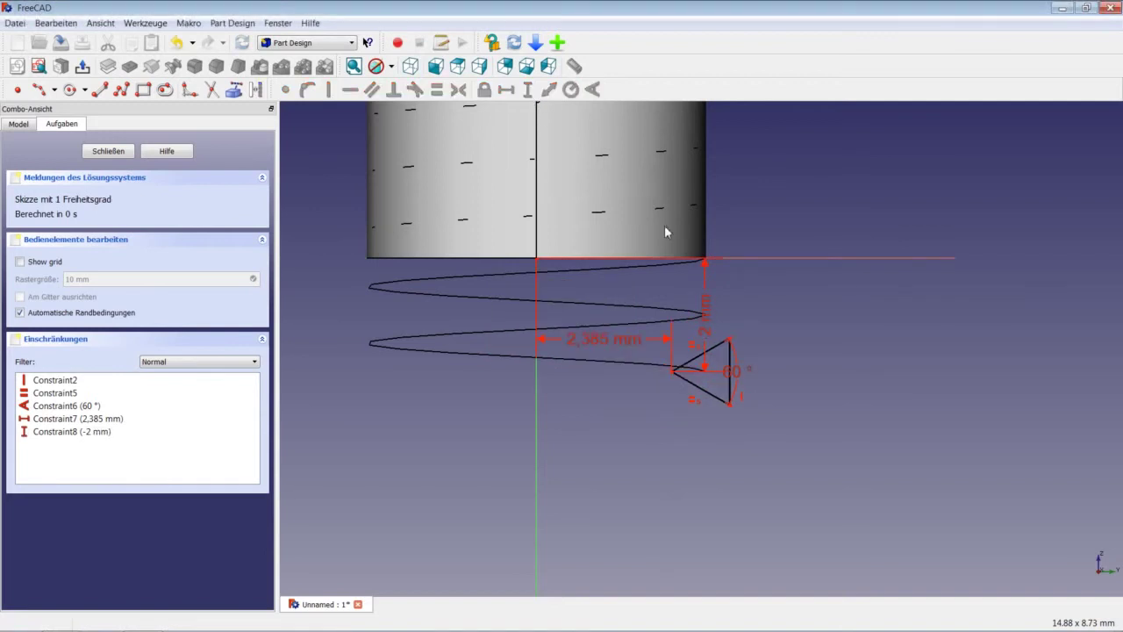
Step: Move the 60° label inside the triangle and set the bottom vertex 3,2 mm from the vertical axis
scroll(713, 416, up, 2)
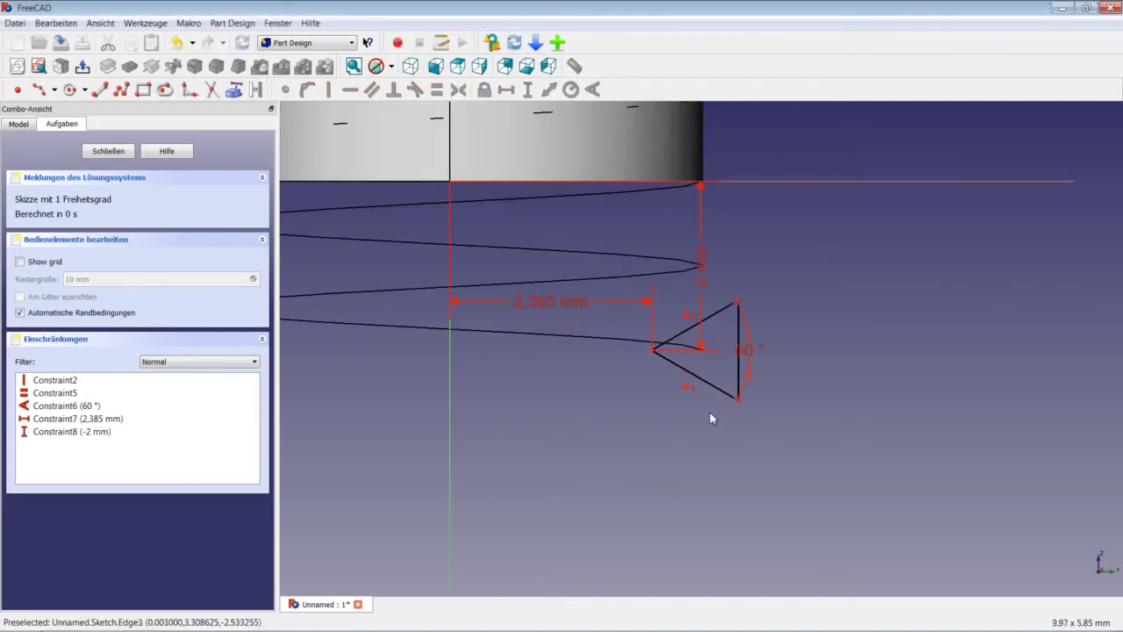
drag(746, 355, 731, 355)
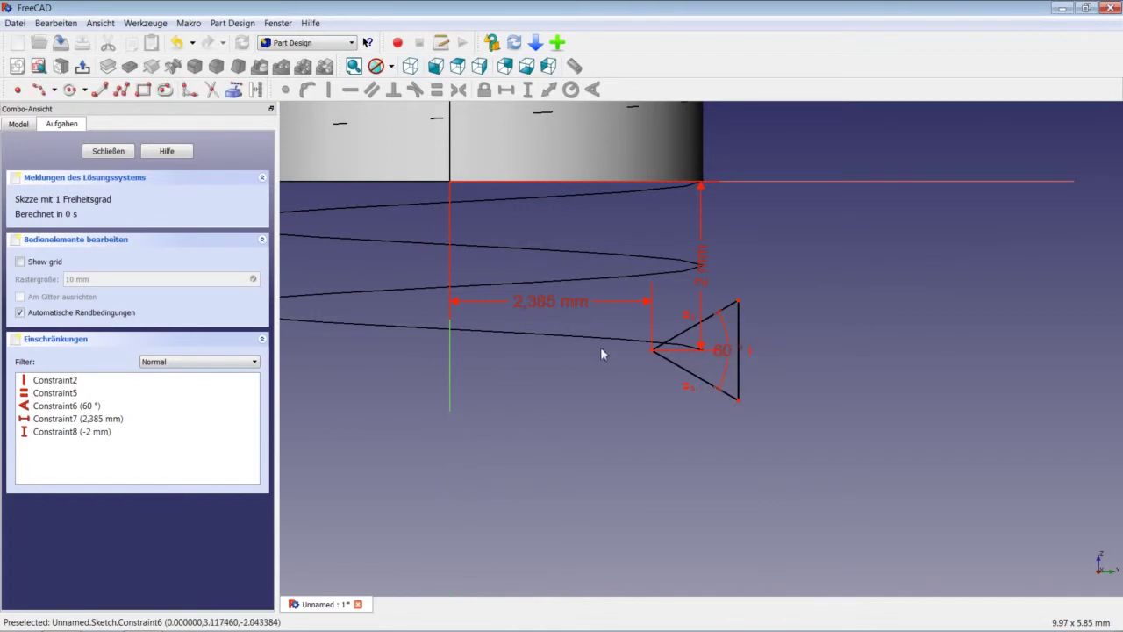
scroll(525, 338, down, 1)
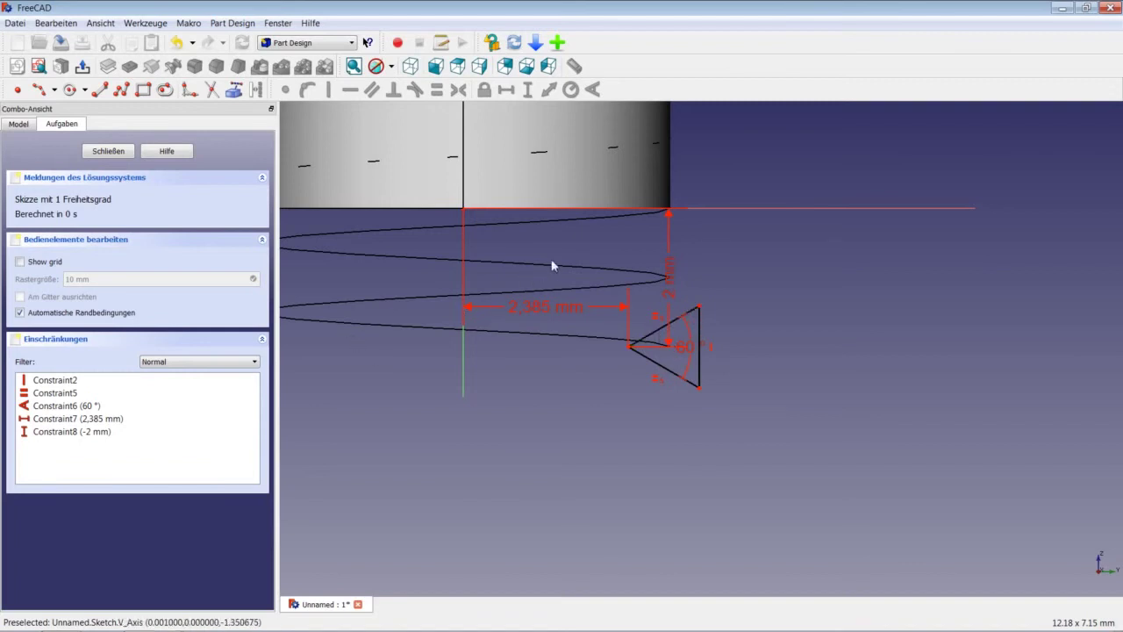
click(701, 390)
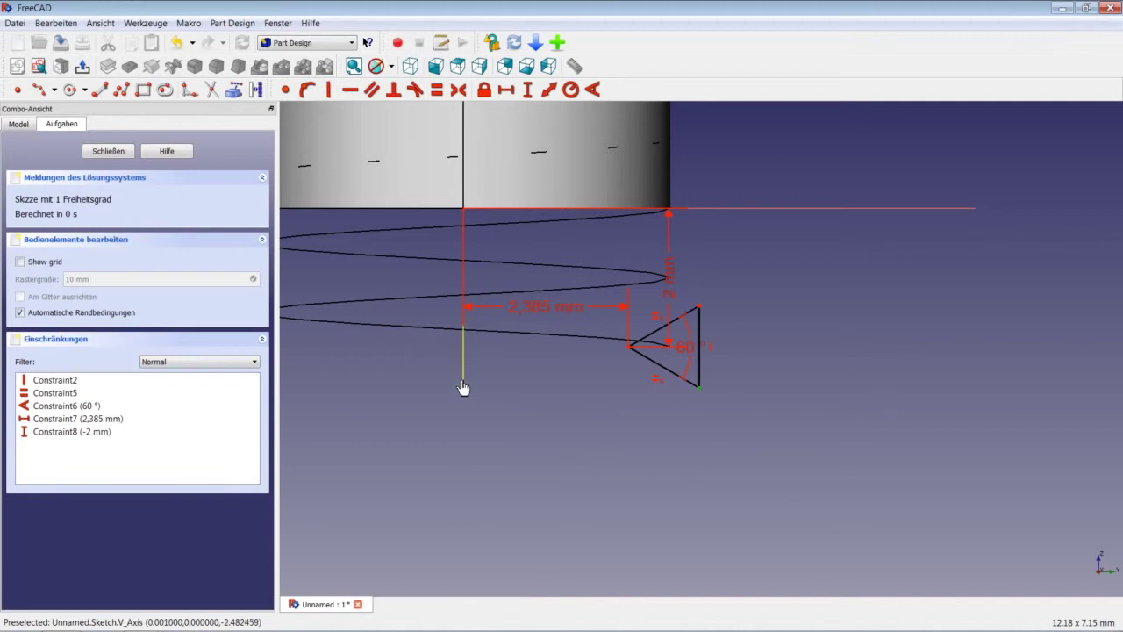
click(465, 392)
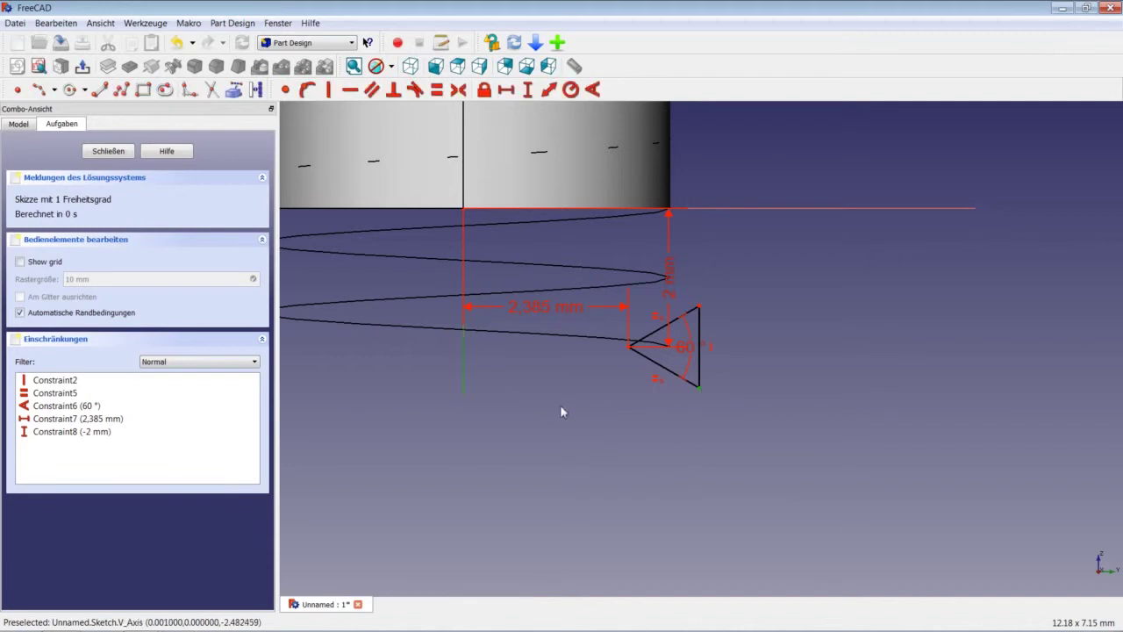
click(506, 90)
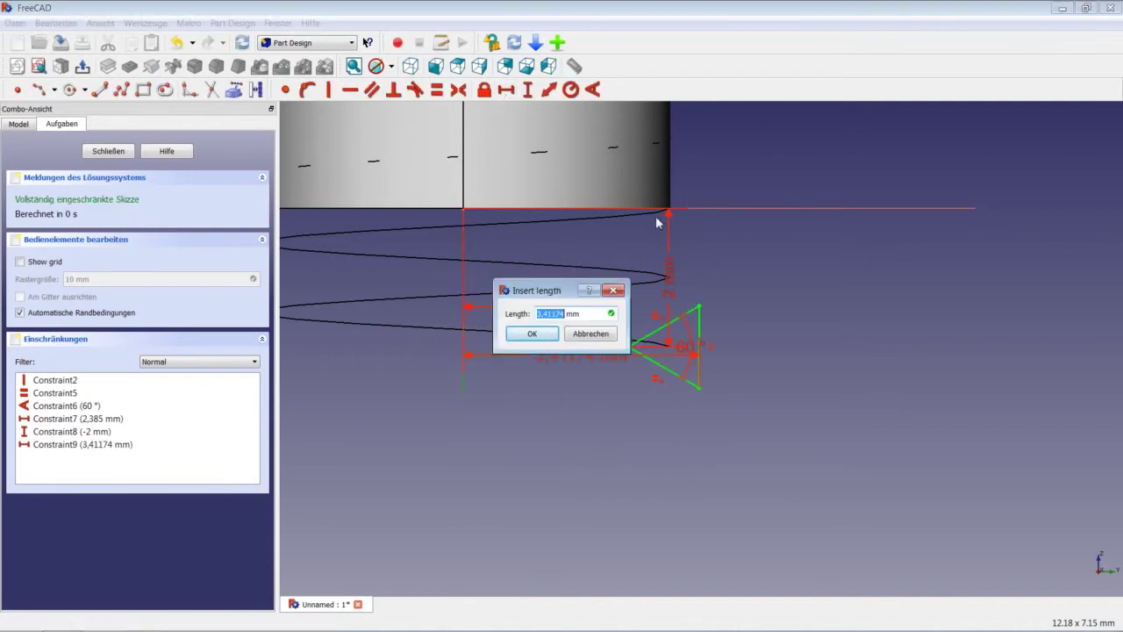
text(3,2)
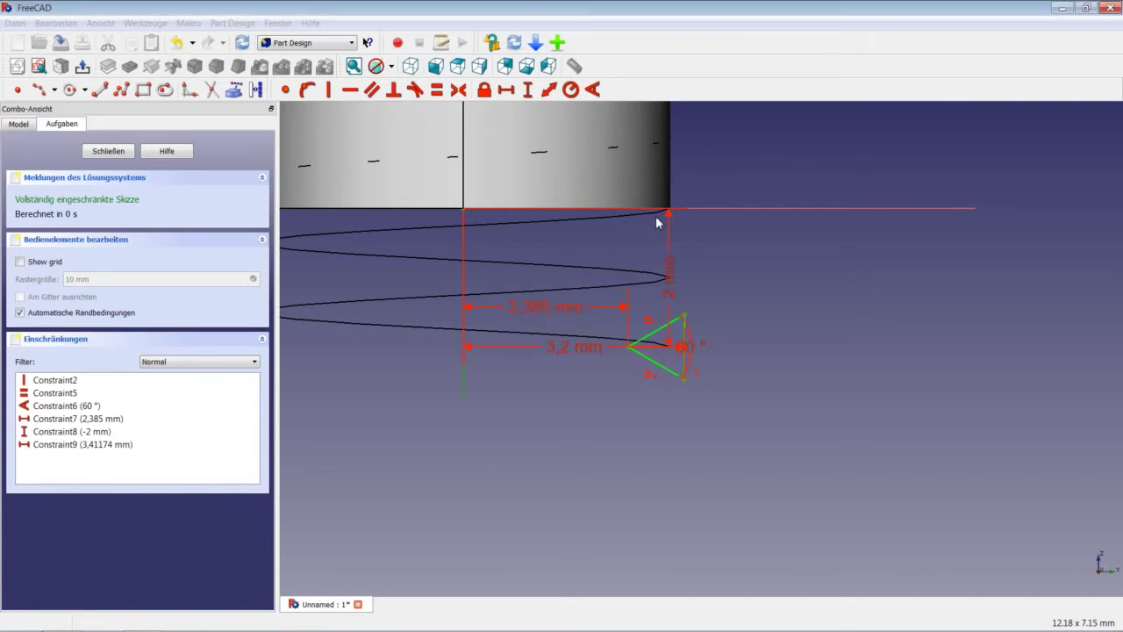
key(Return)
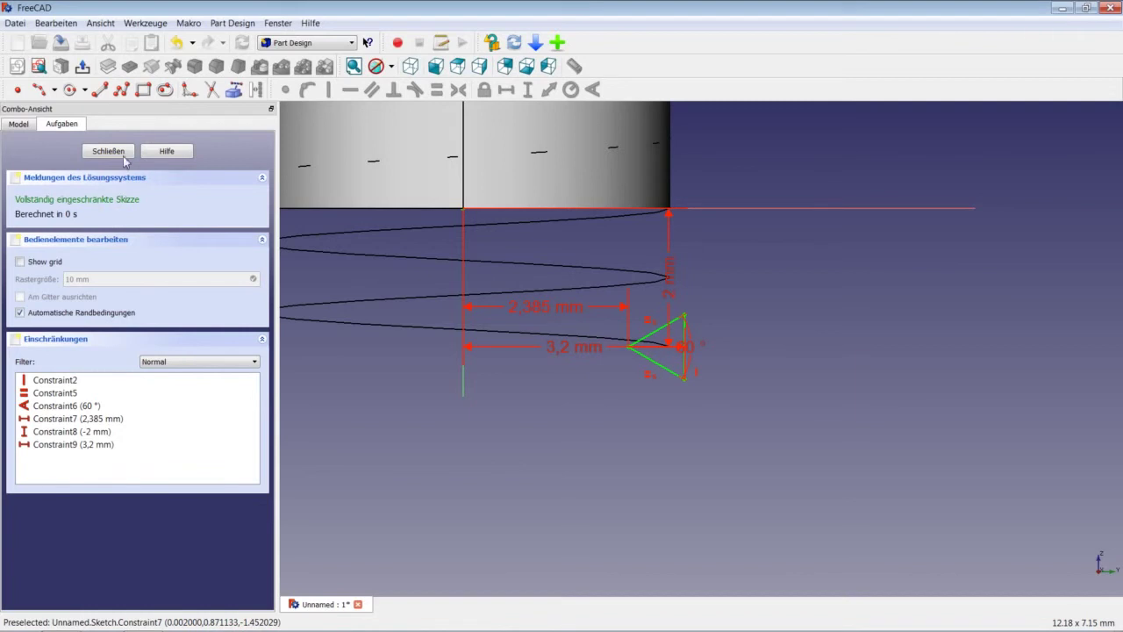
Step: Close the triangle sketch, switch to the Part workbench and start a Sweep
click(118, 152)
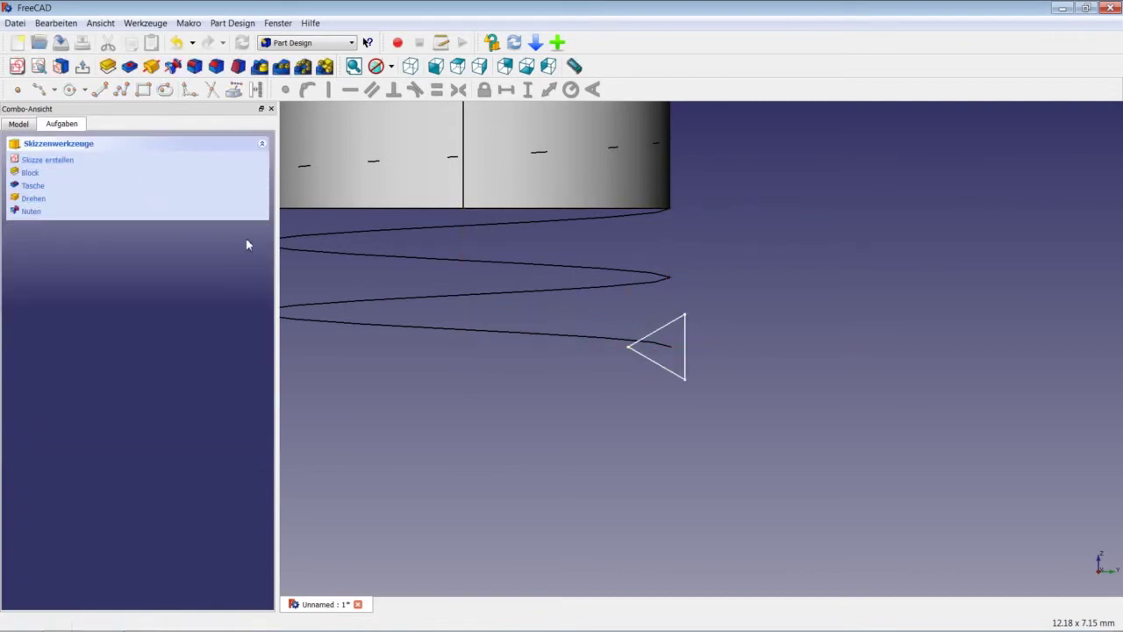
click(18, 123)
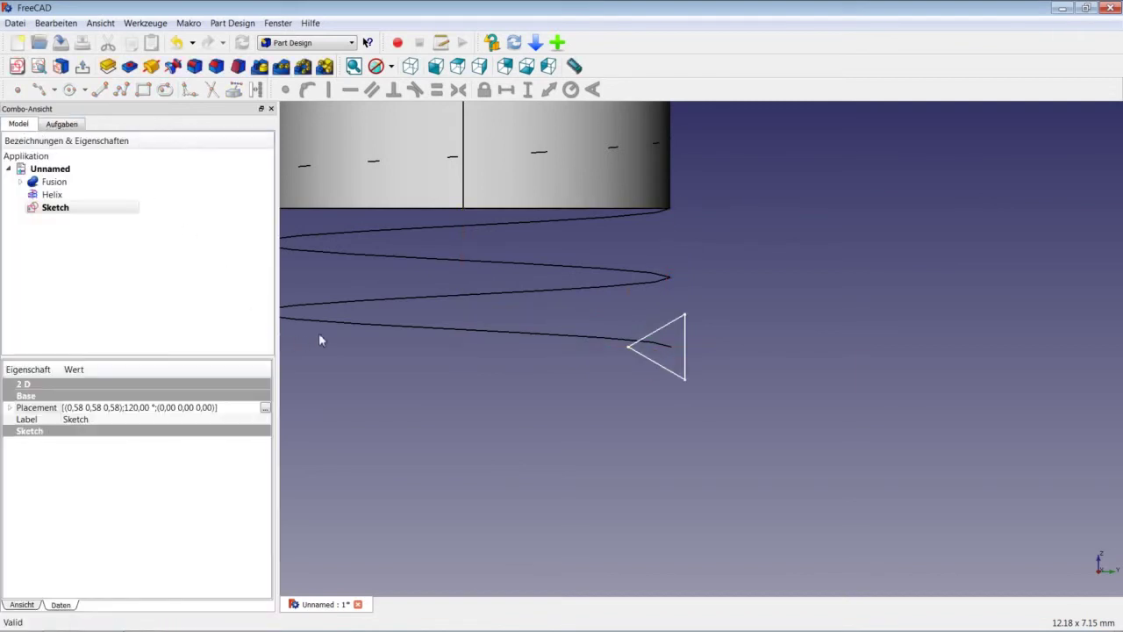
click(292, 45)
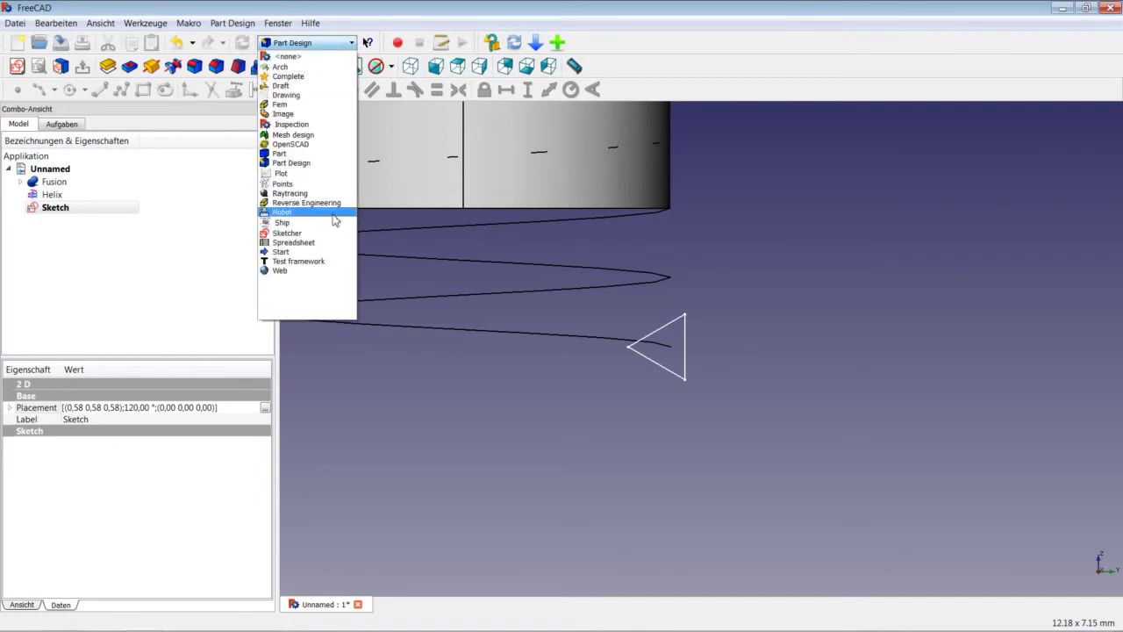
click(304, 154)
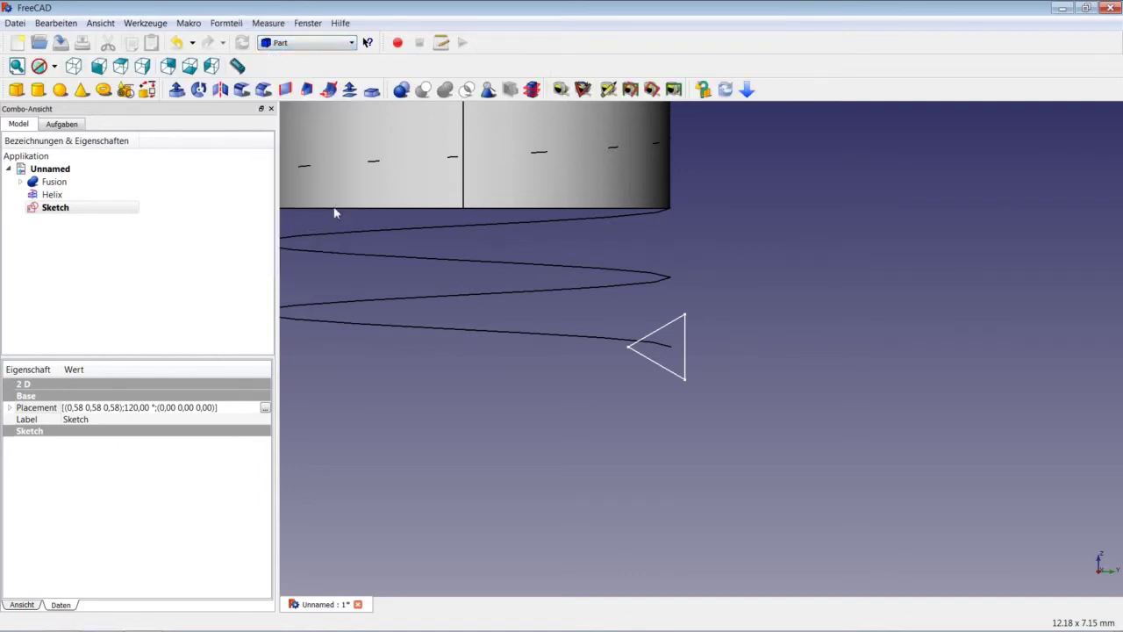
click(330, 91)
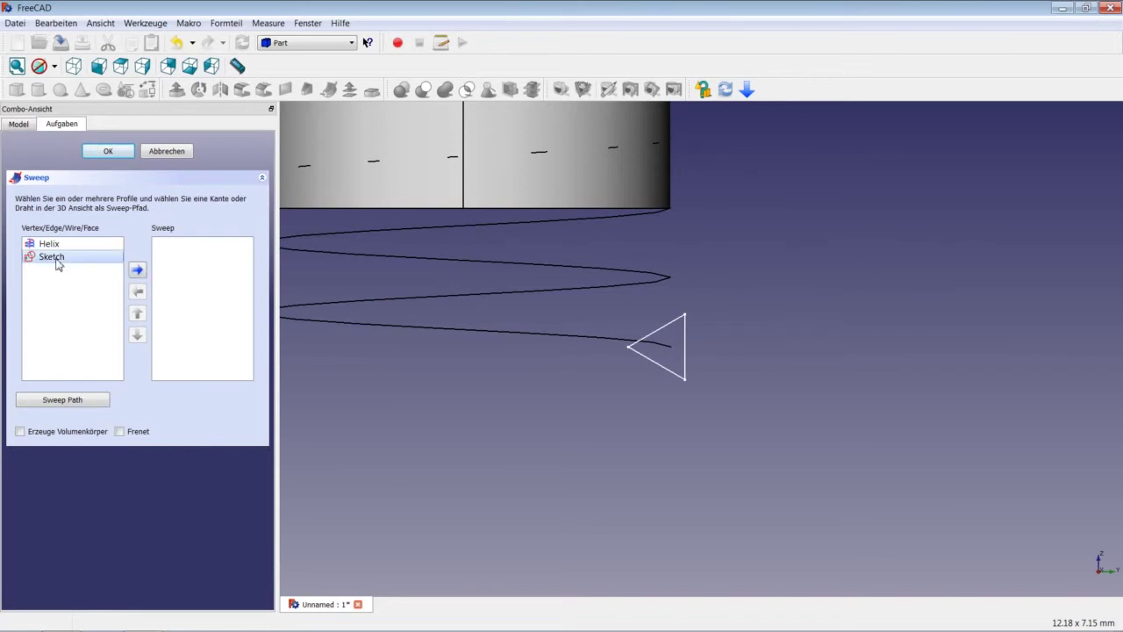
Step: Sweep the triangle Sketch along the Helix as a solid with Frenet orientation
double_click(55, 261)
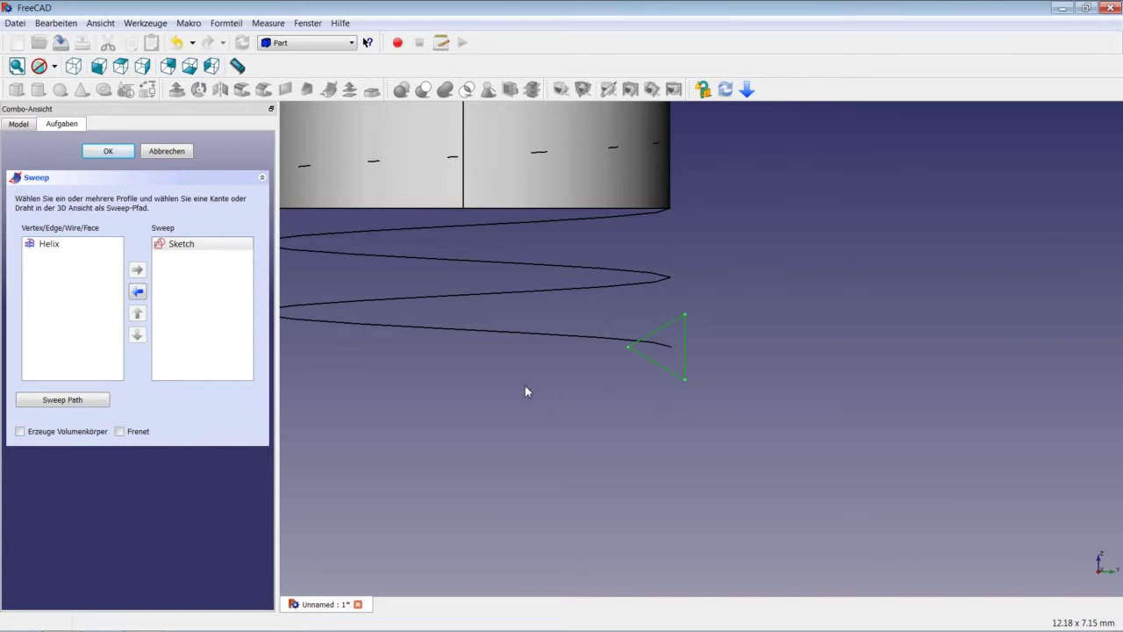
click(102, 403)
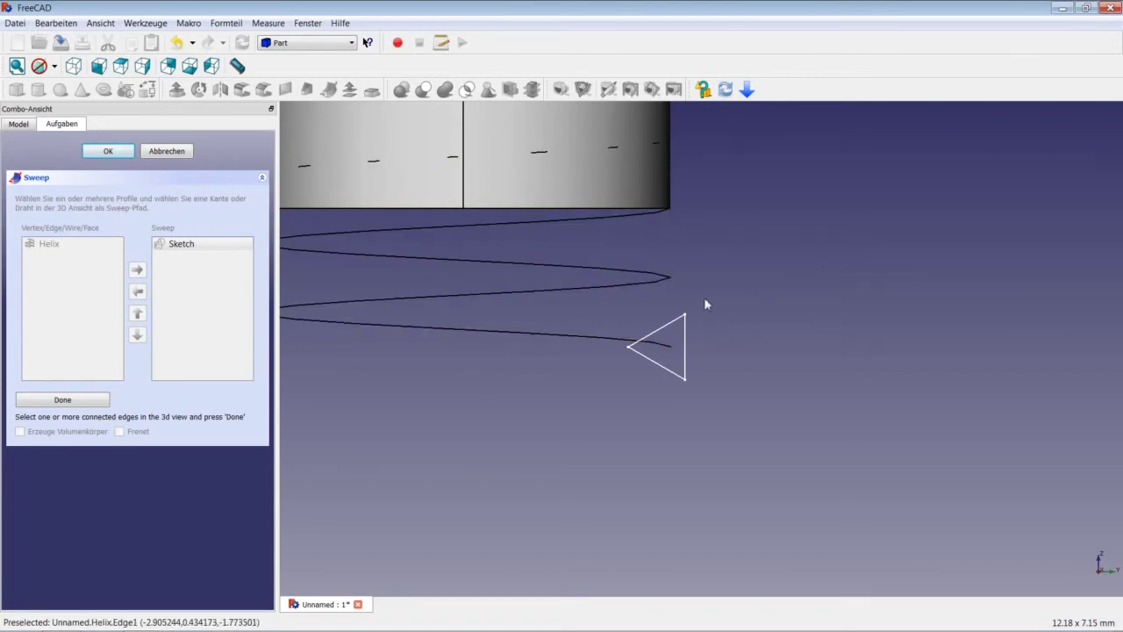
click(542, 336)
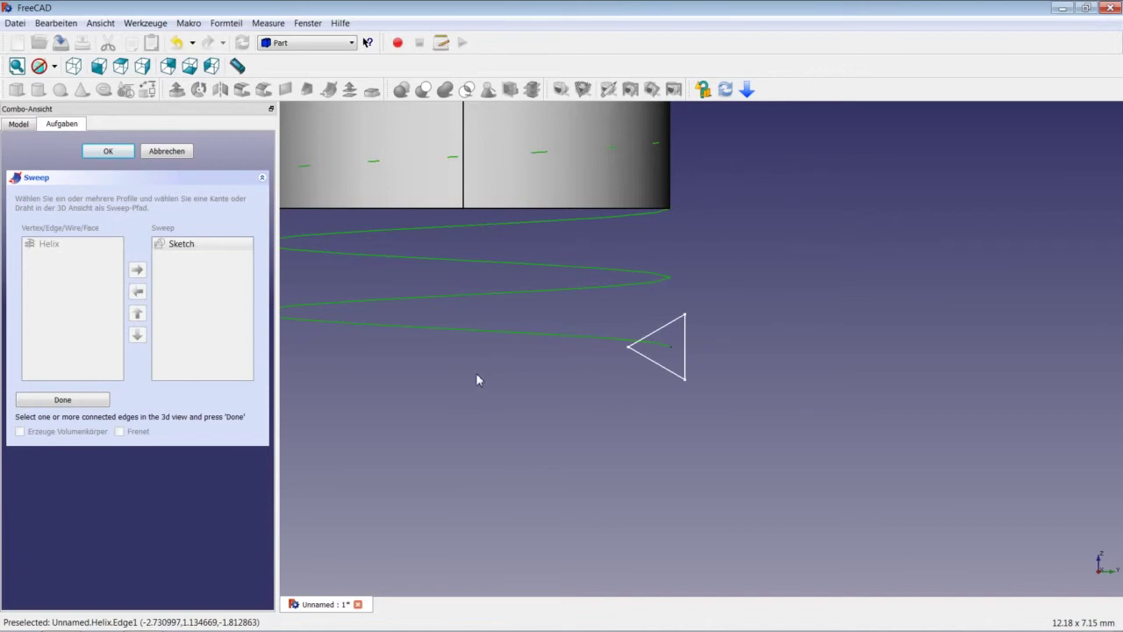
click(92, 402)
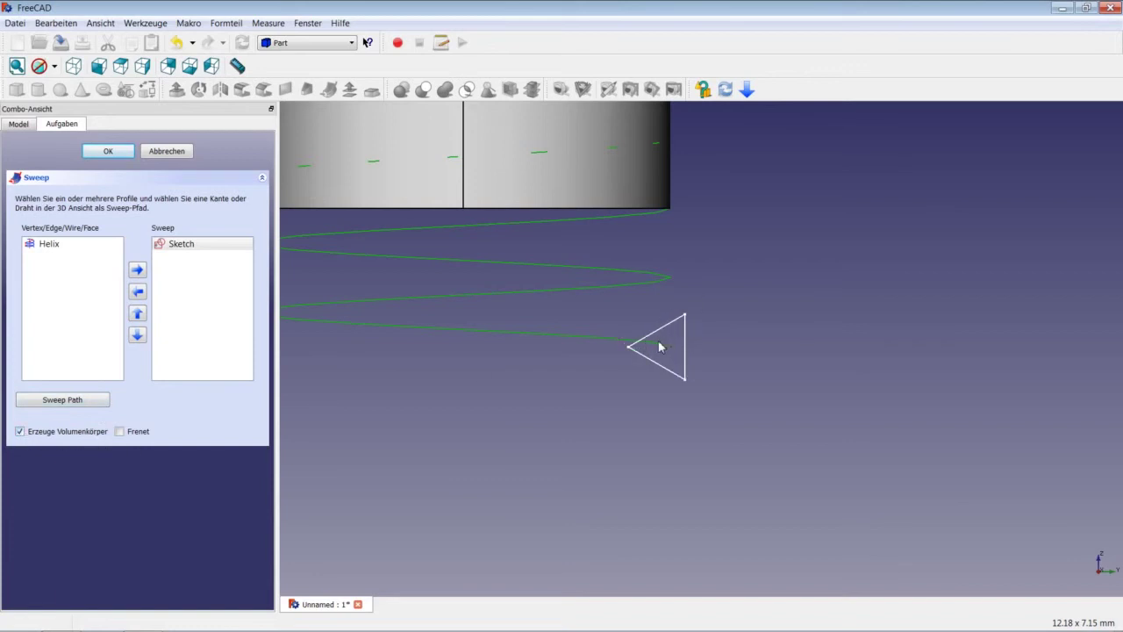
click(119, 431)
click(109, 152)
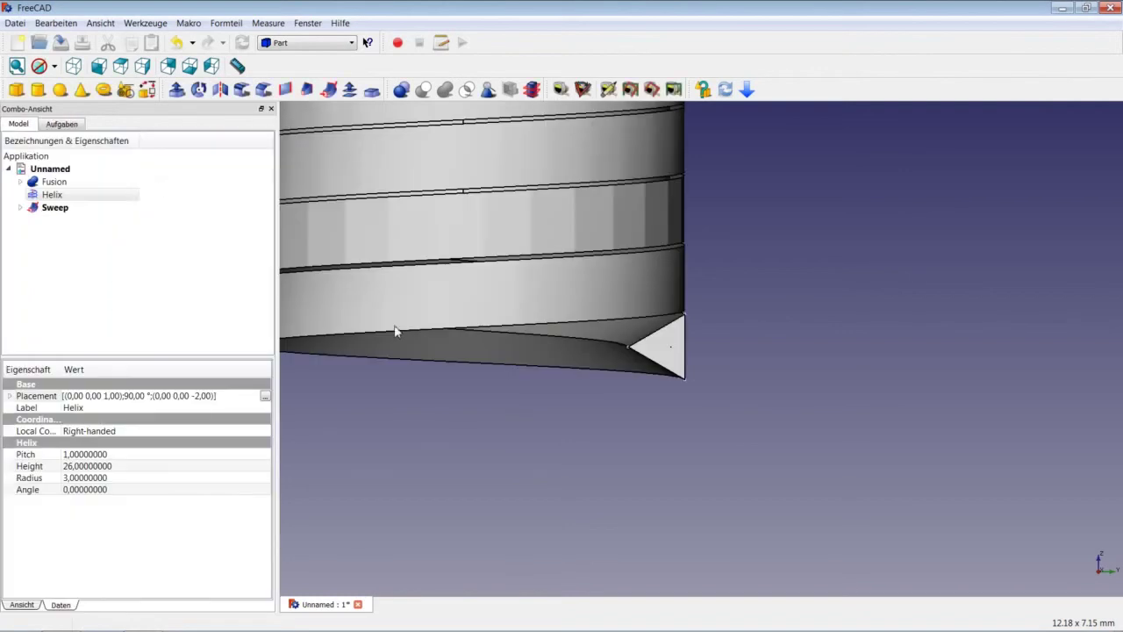
scroll(461, 352, down, 3)
scroll(459, 341, down, 2)
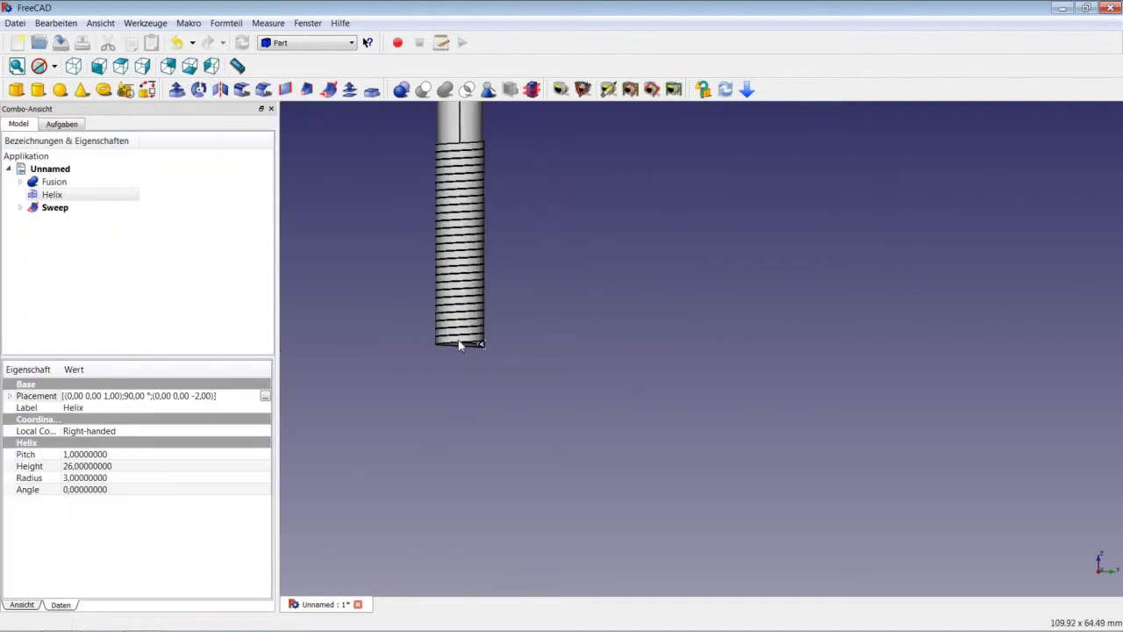
scroll(460, 290, down, 2)
scroll(460, 268, up, 2)
scroll(476, 190, up, 2)
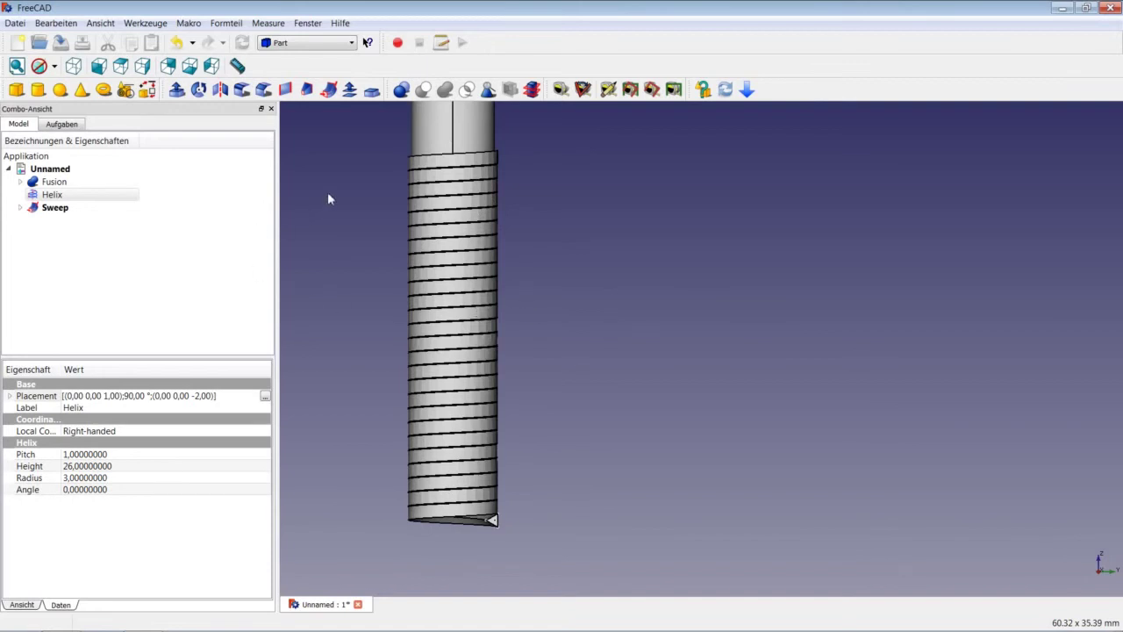
Step: Select the Fusion body and the Sweep thread together for a Part Cut
click(65, 200)
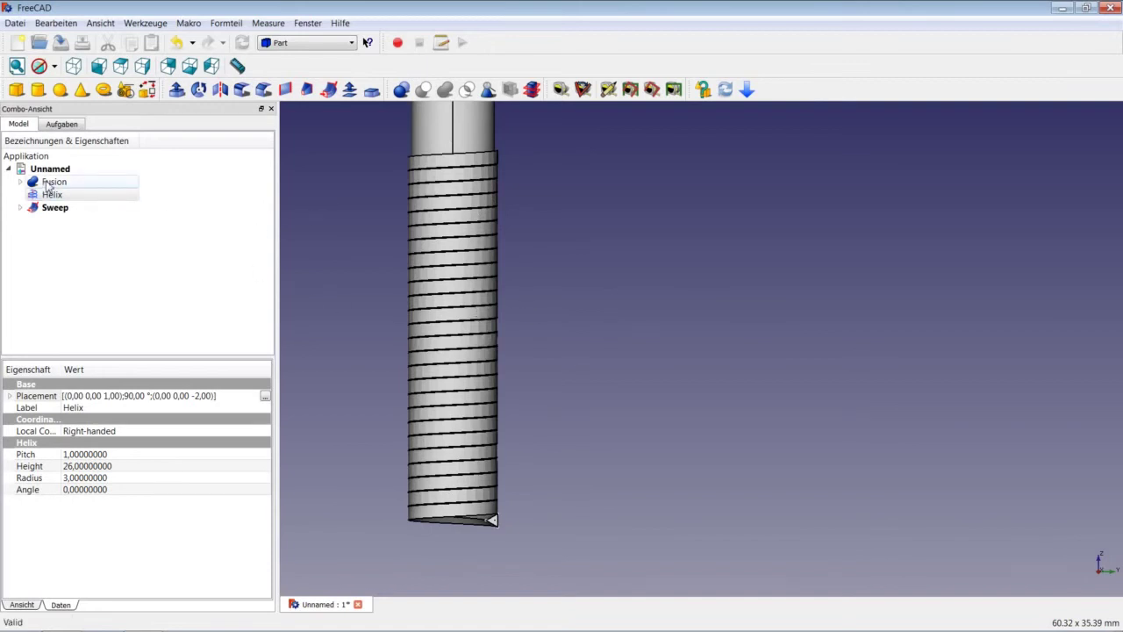
click(49, 184)
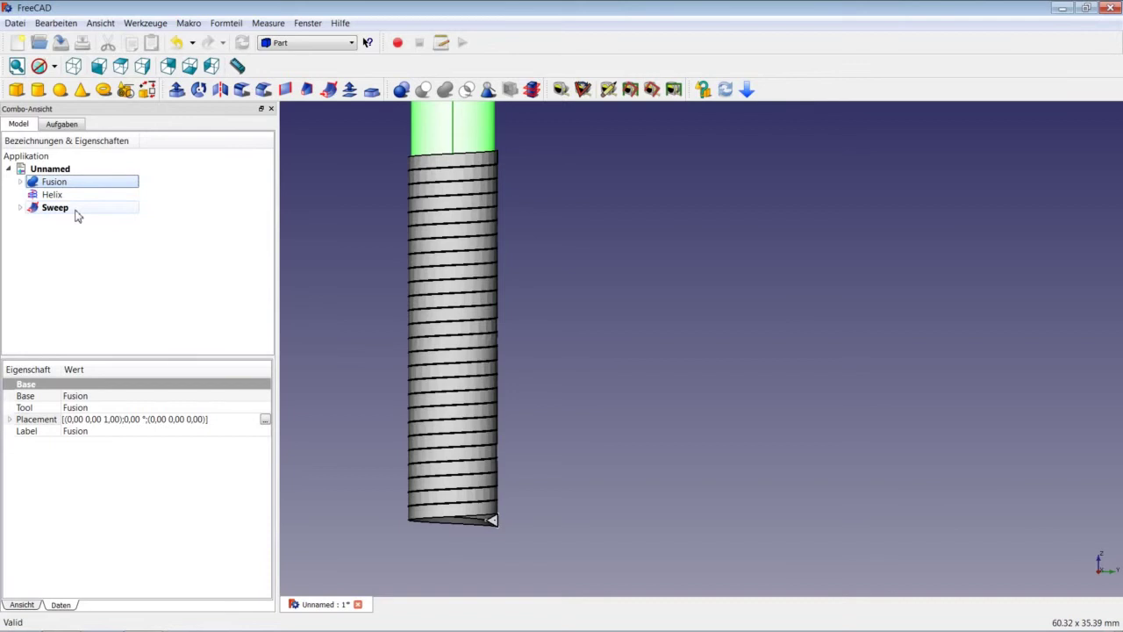
ctrl+click(75, 210)
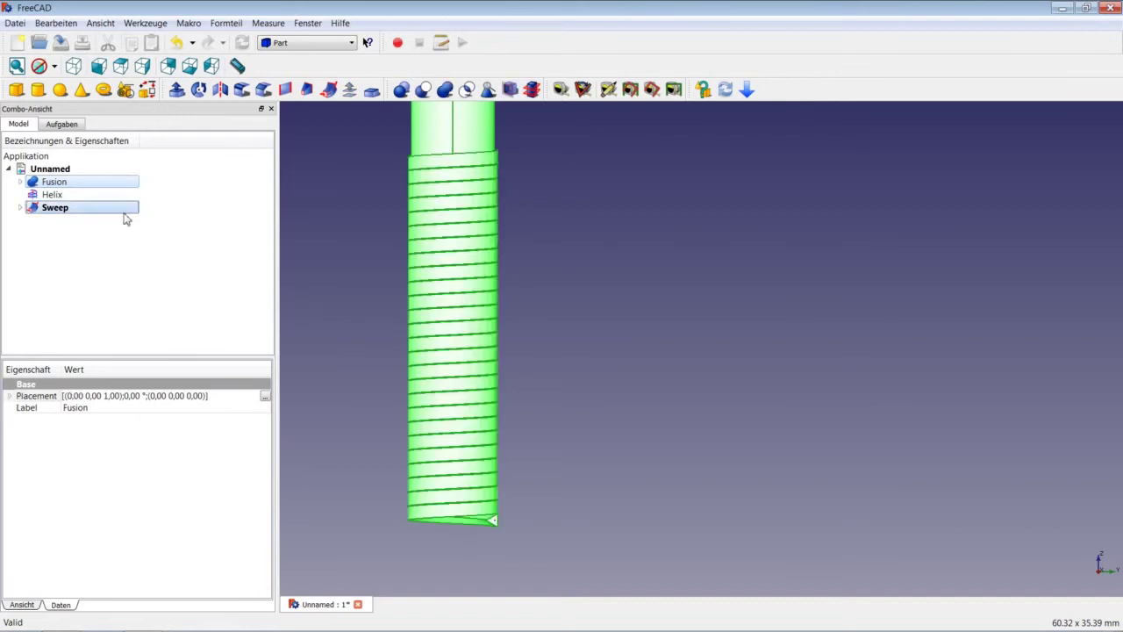
click(423, 91)
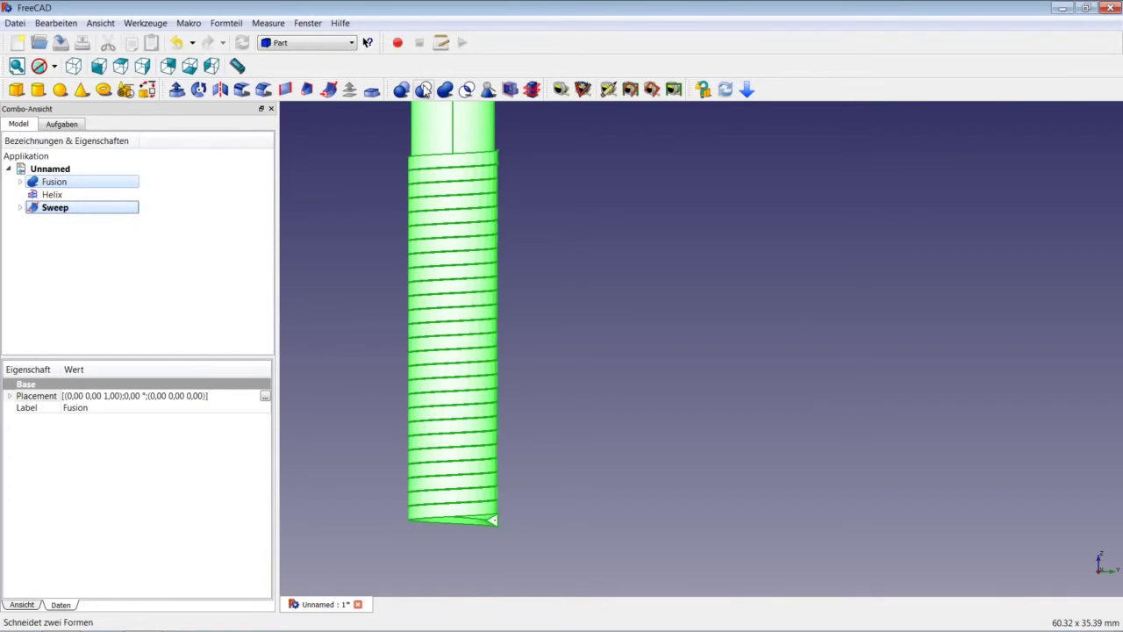
Step: Cut the Sweep thread from the Fusion body, then hide the profile Sketch and the Helix
click(424, 91)
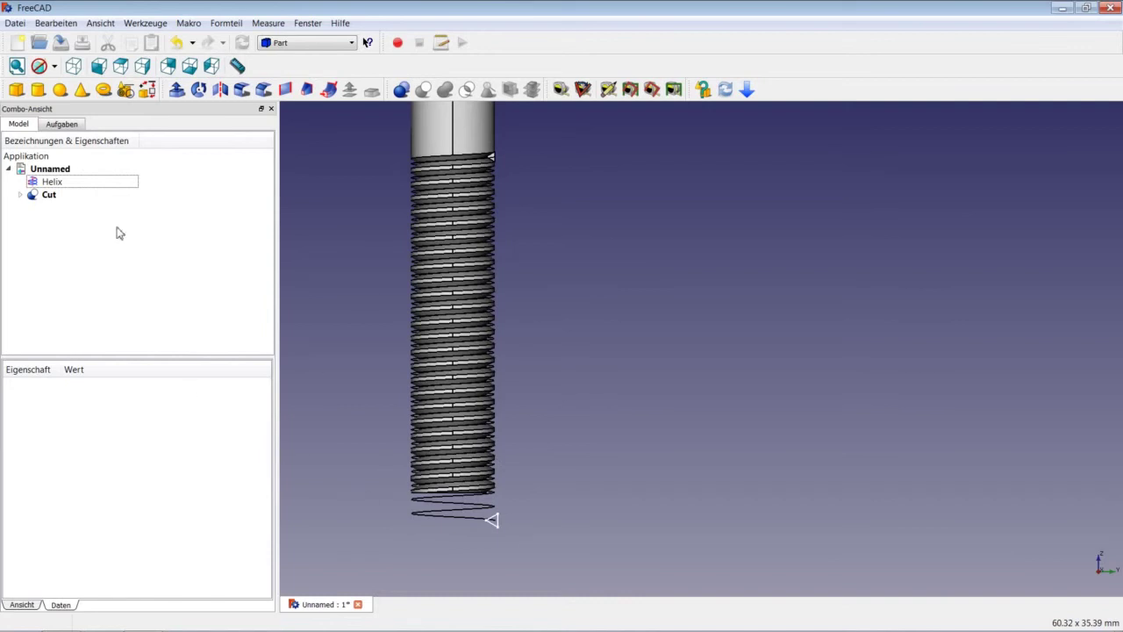
click(21, 194)
click(32, 221)
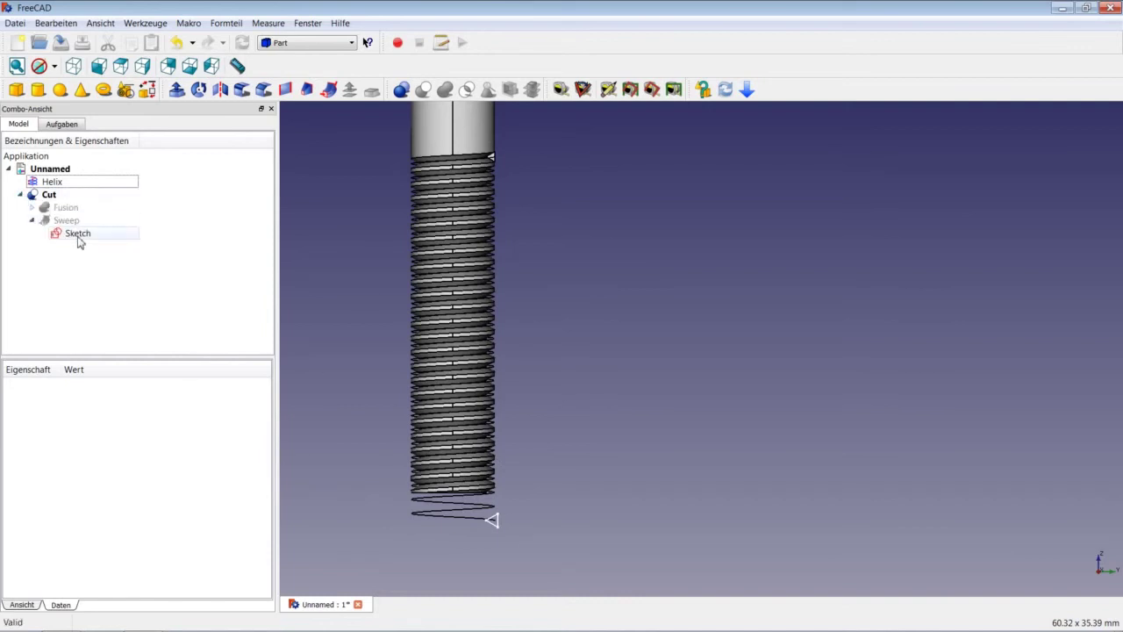
right_click(78, 237)
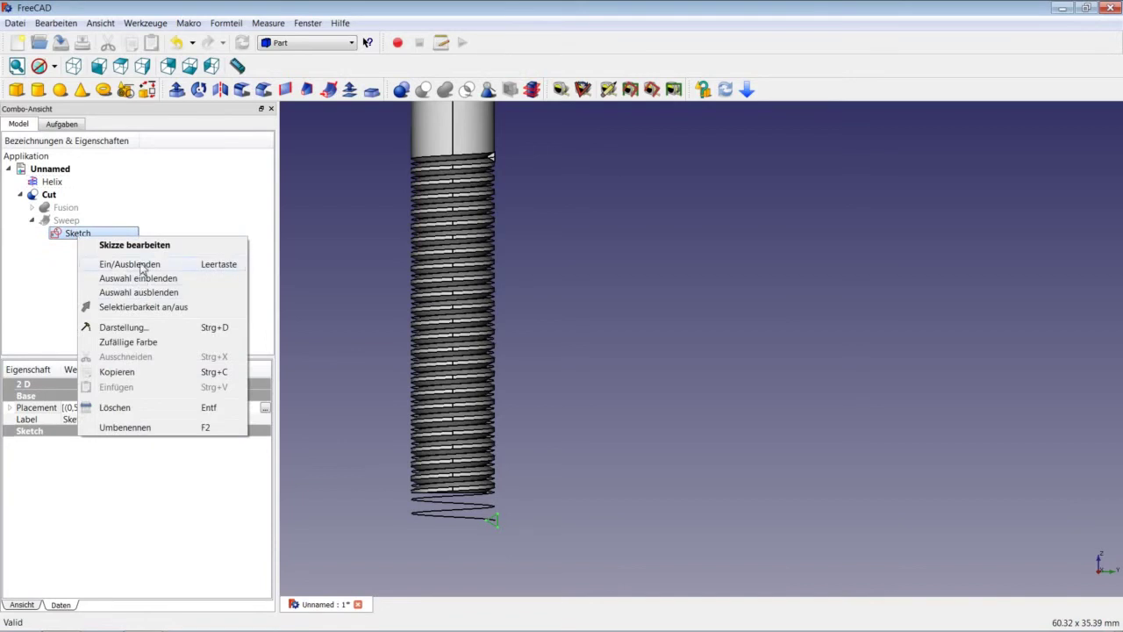
click(142, 267)
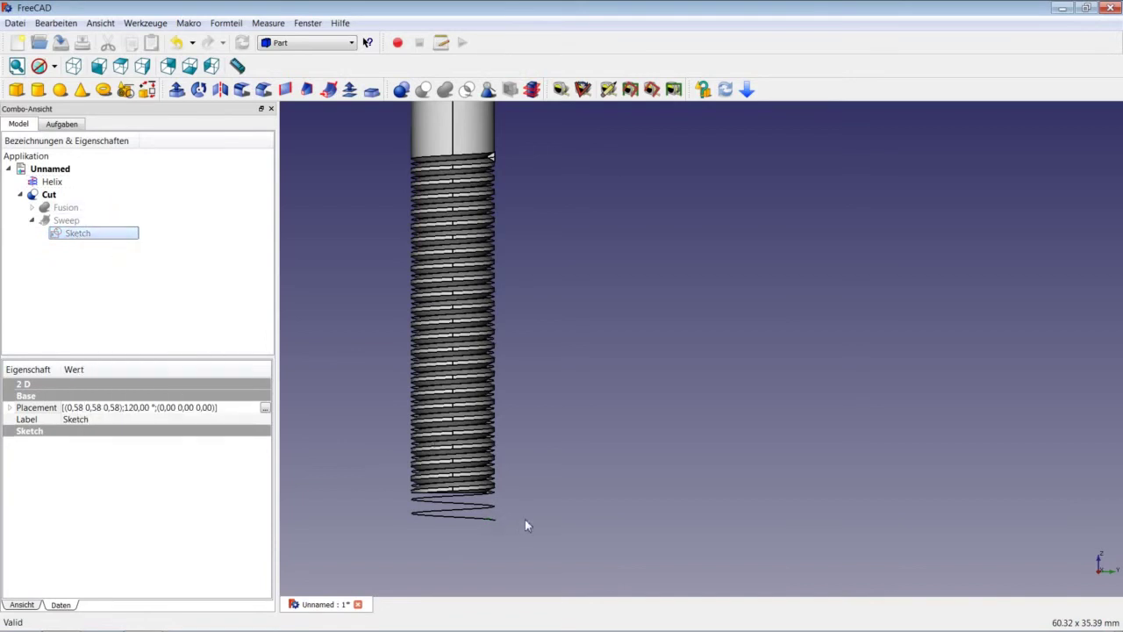
right_click(48, 183)
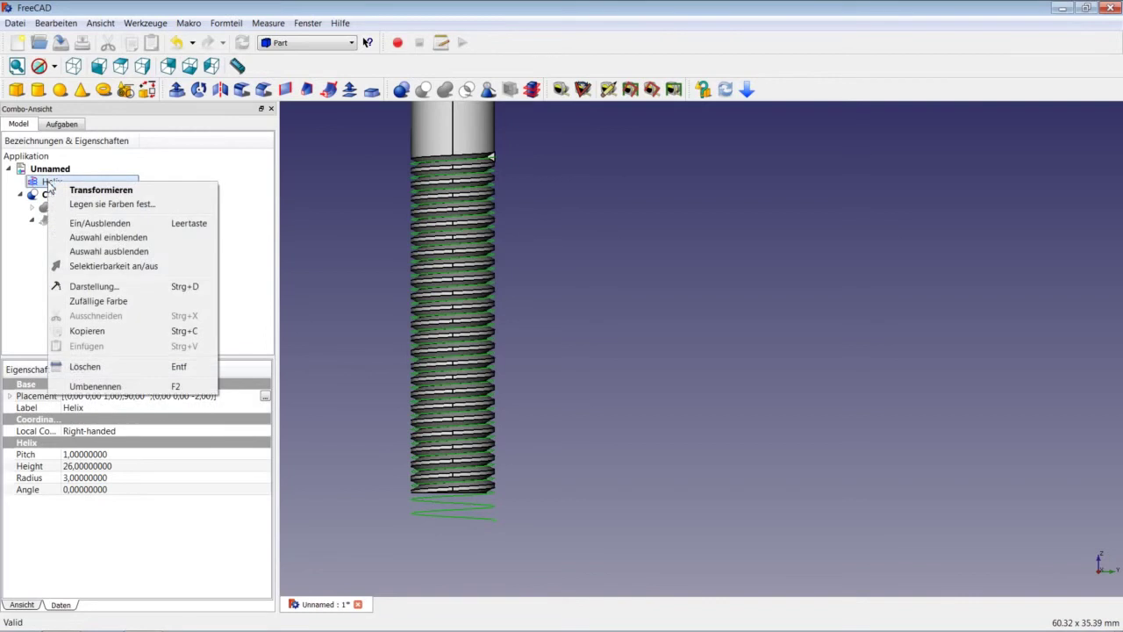
click(128, 222)
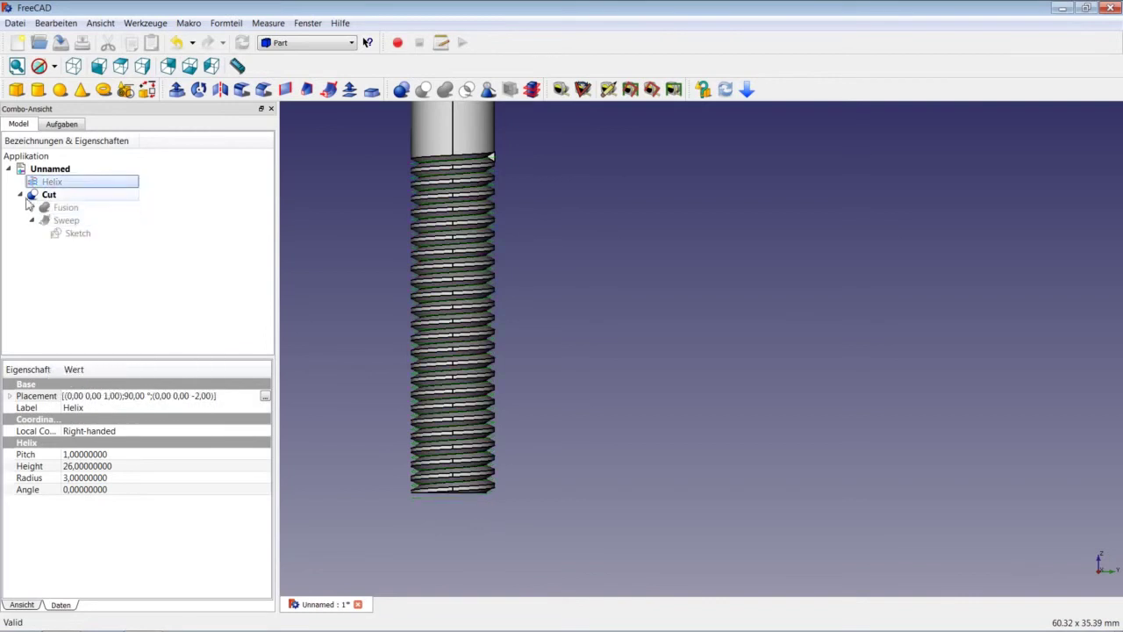
click(20, 195)
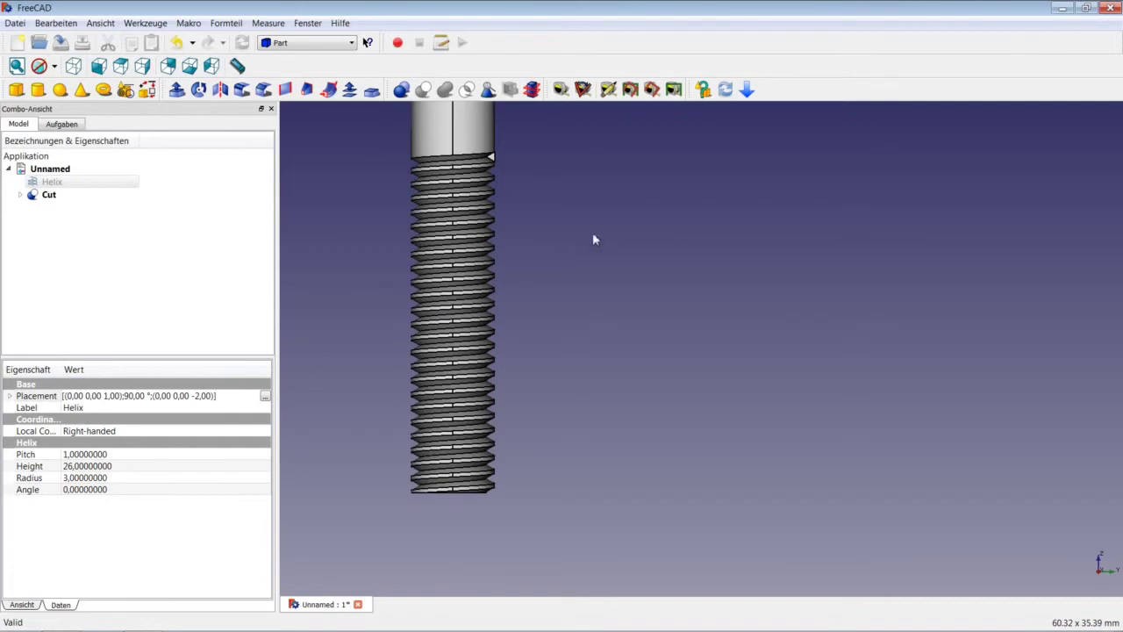
Step: Show the whole screw in isometric view, fitted to the window
click(74, 65)
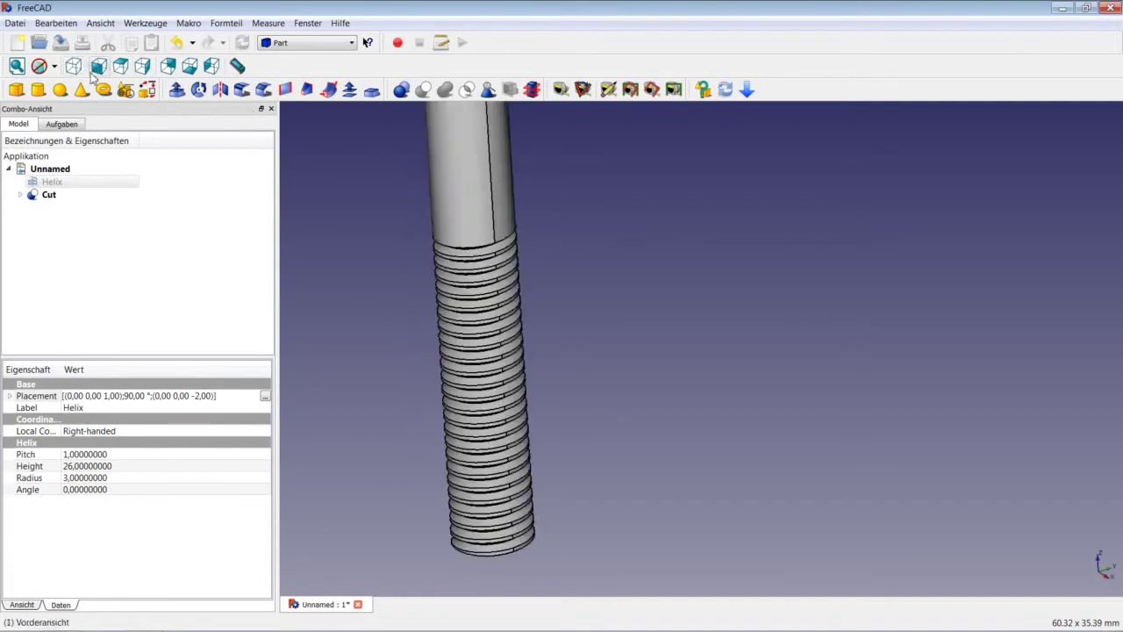
right_click(386, 319)
click(453, 333)
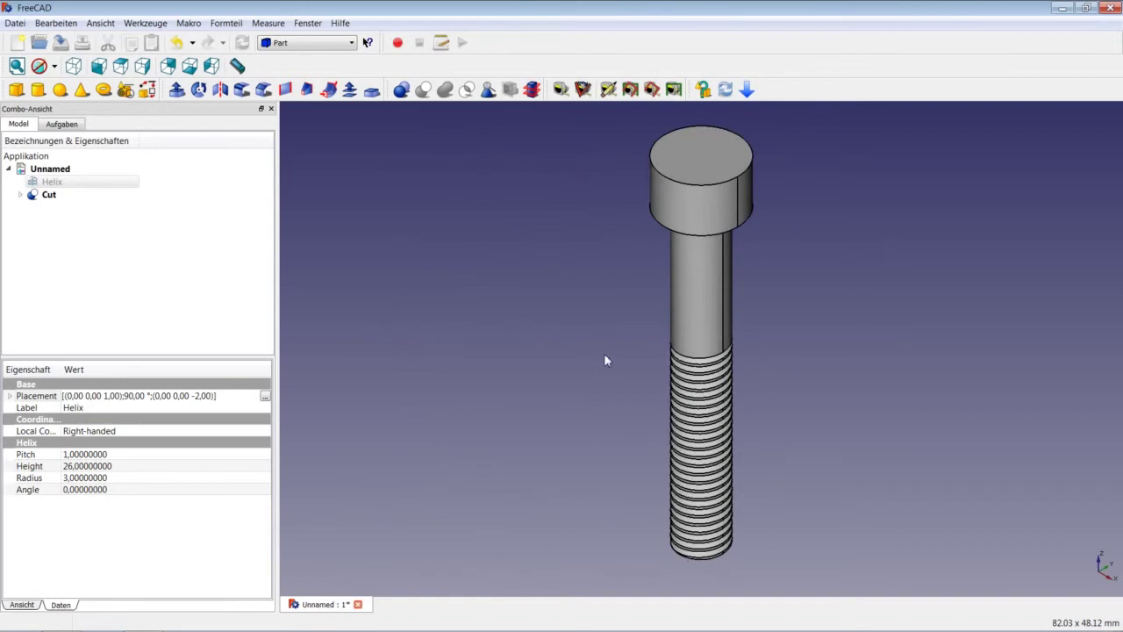
click(895, 455)
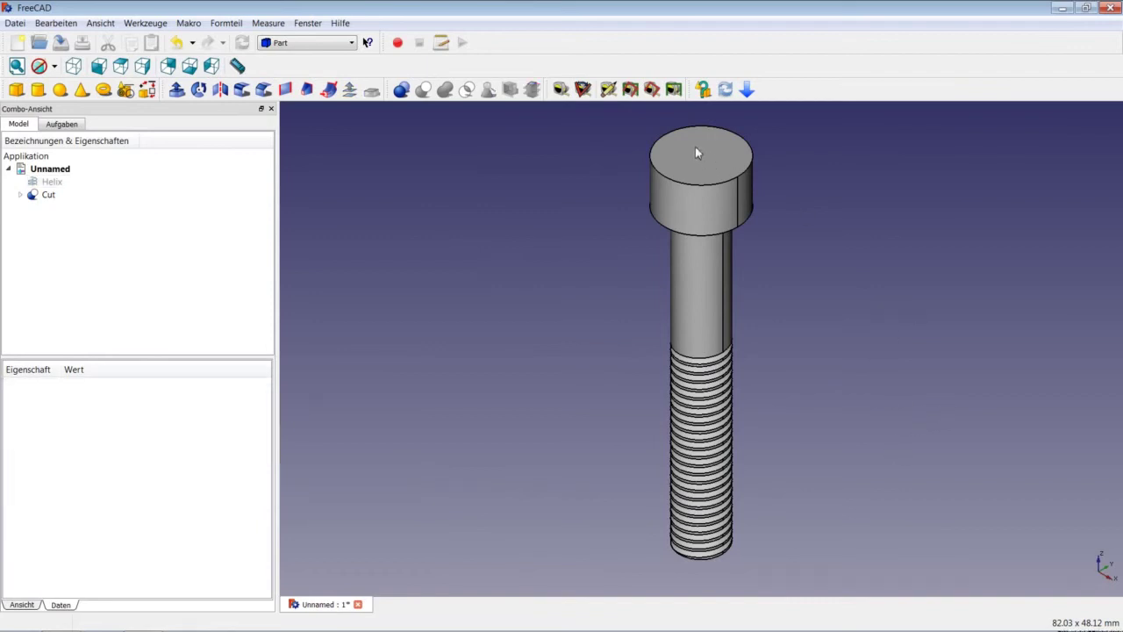
Step: Switch to the Part Design workbench and select the screw head's top face
click(306, 44)
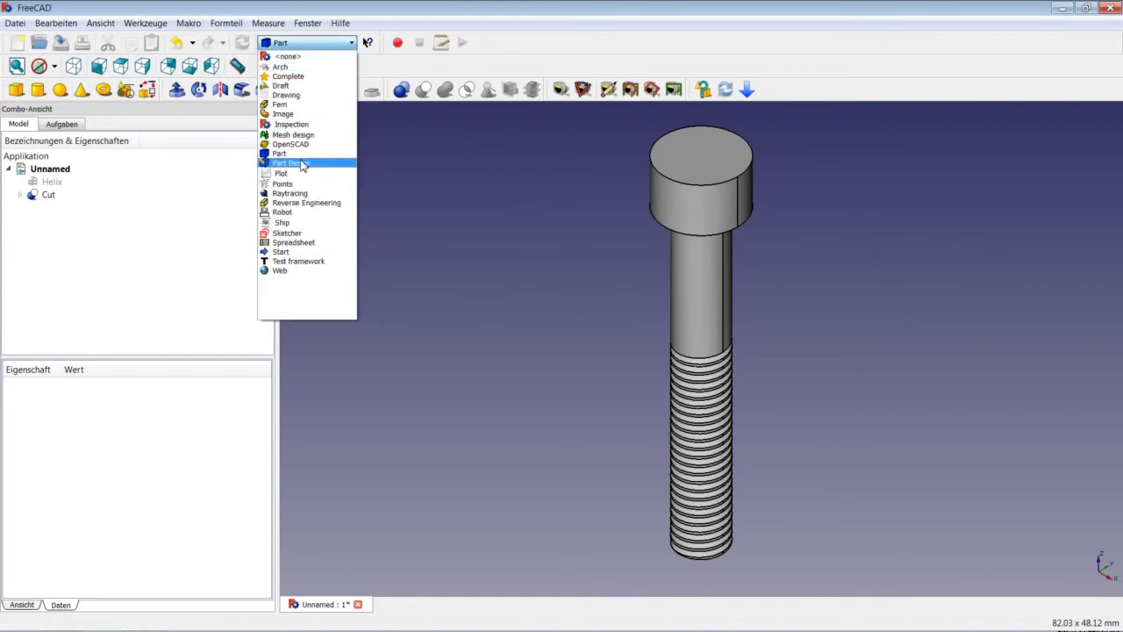
click(291, 163)
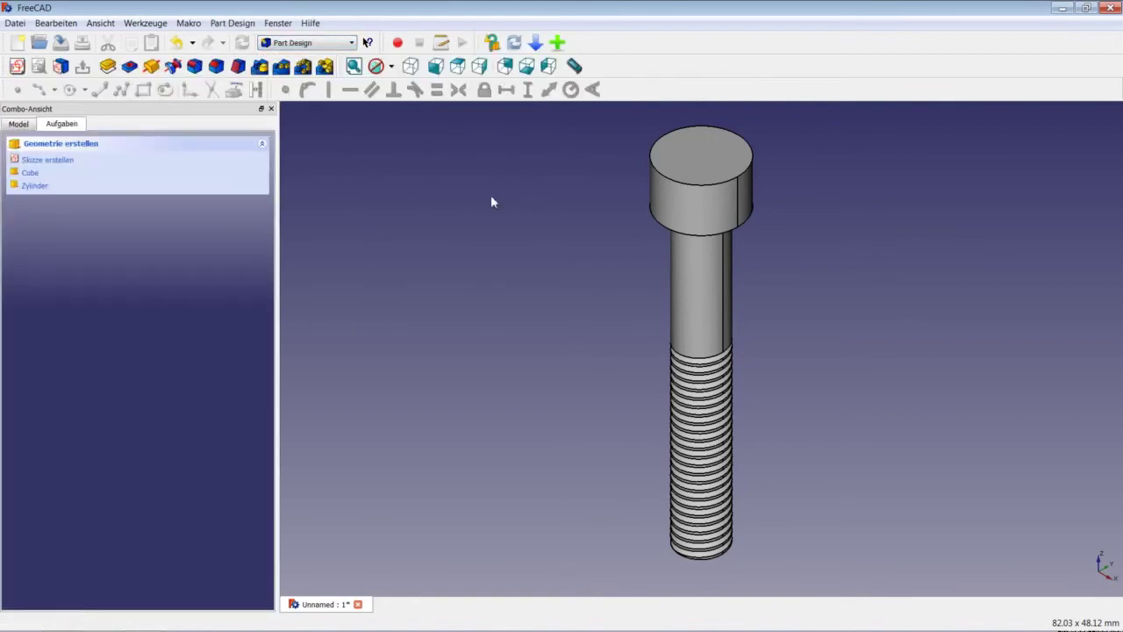
click(688, 160)
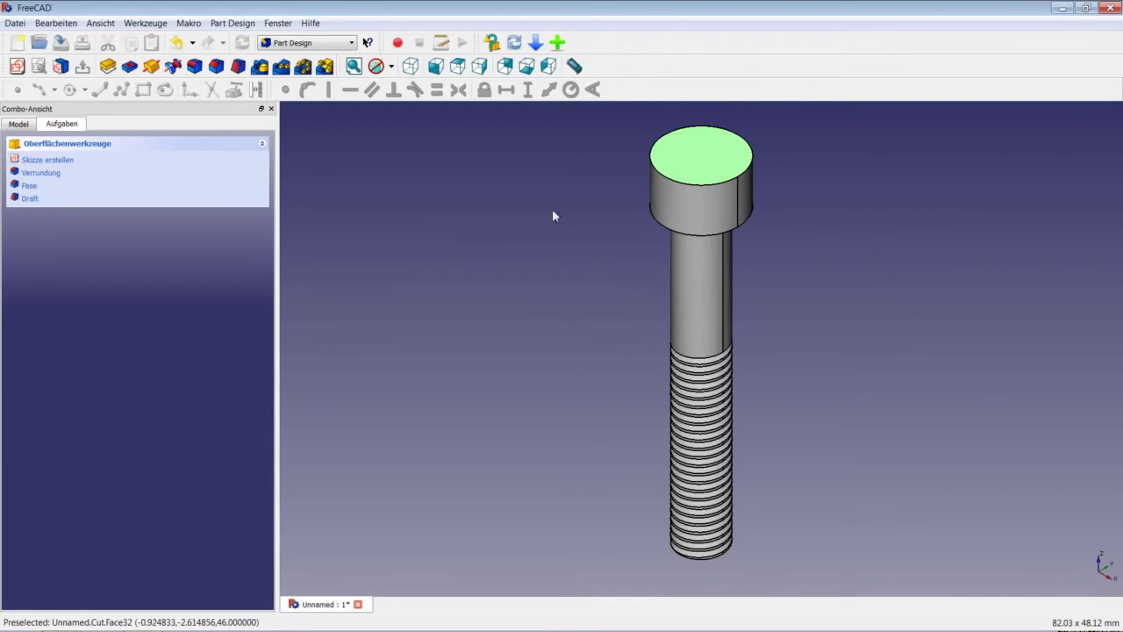
Step: Start a sketch on the head's top face and draw a closed hexagon polyline around the origin
click(17, 66)
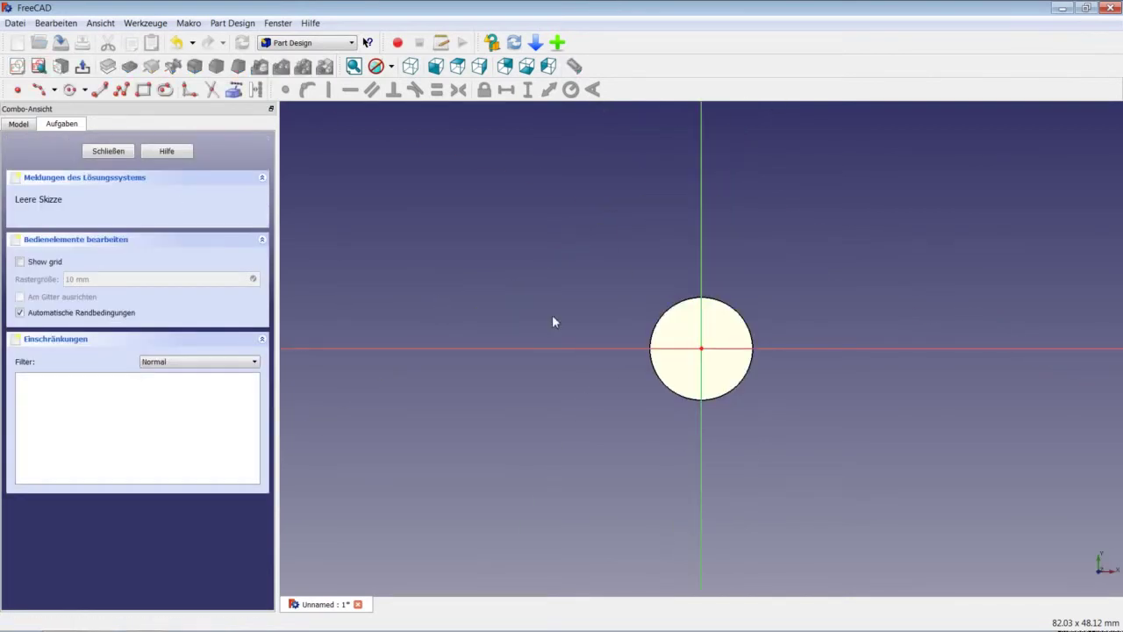
scroll(703, 352, up, 2)
scroll(702, 352, up, 2)
scroll(702, 352, up, 2)
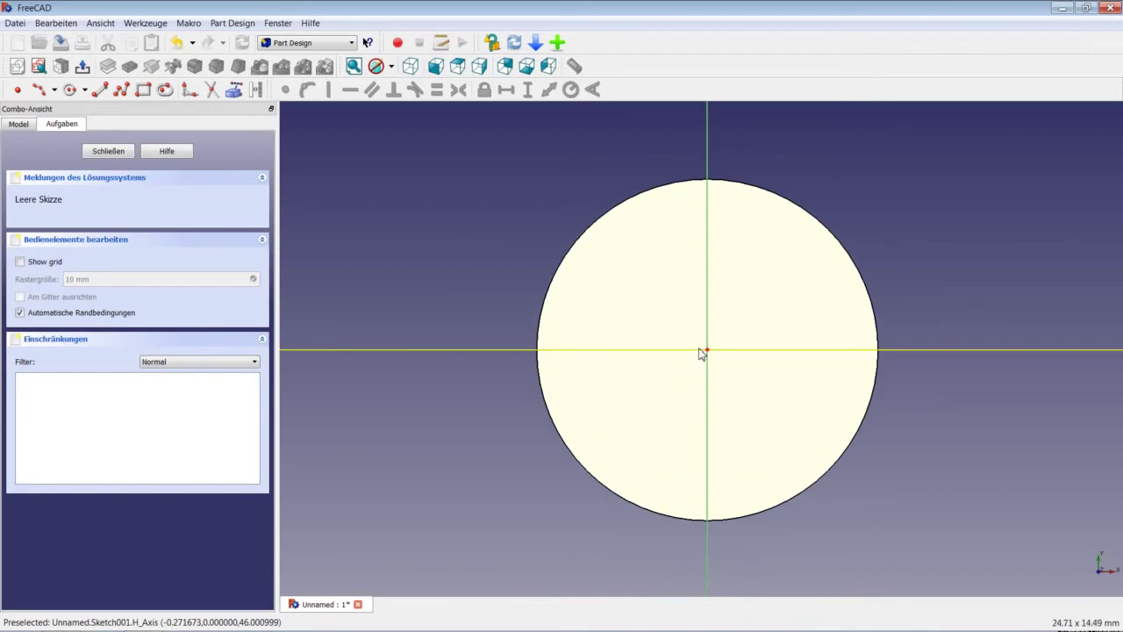
click(121, 89)
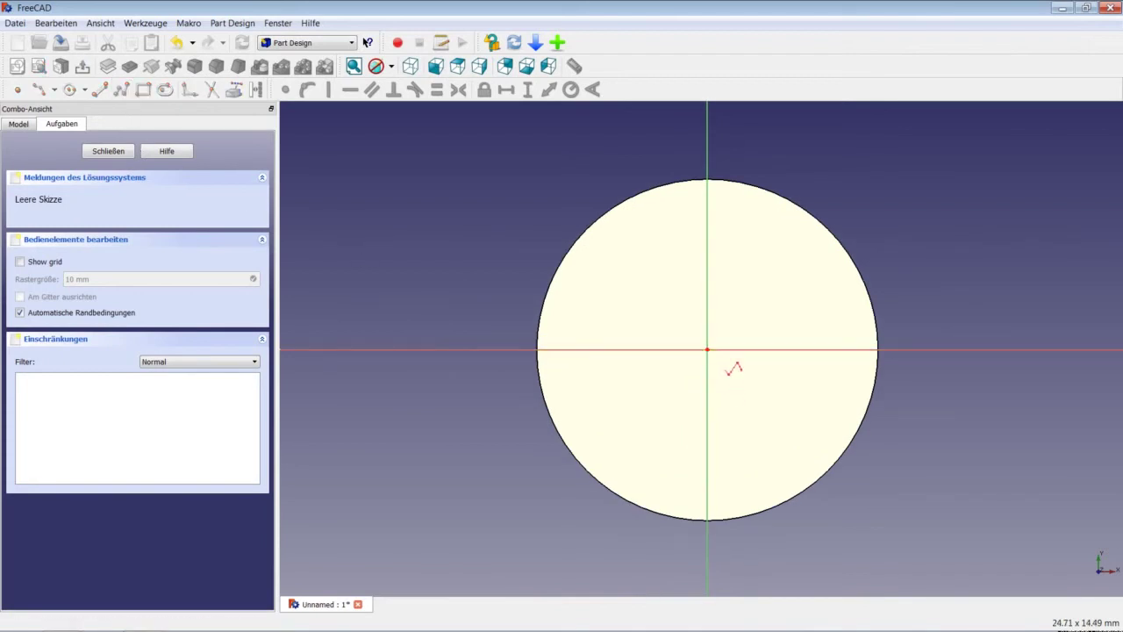
click(634, 295)
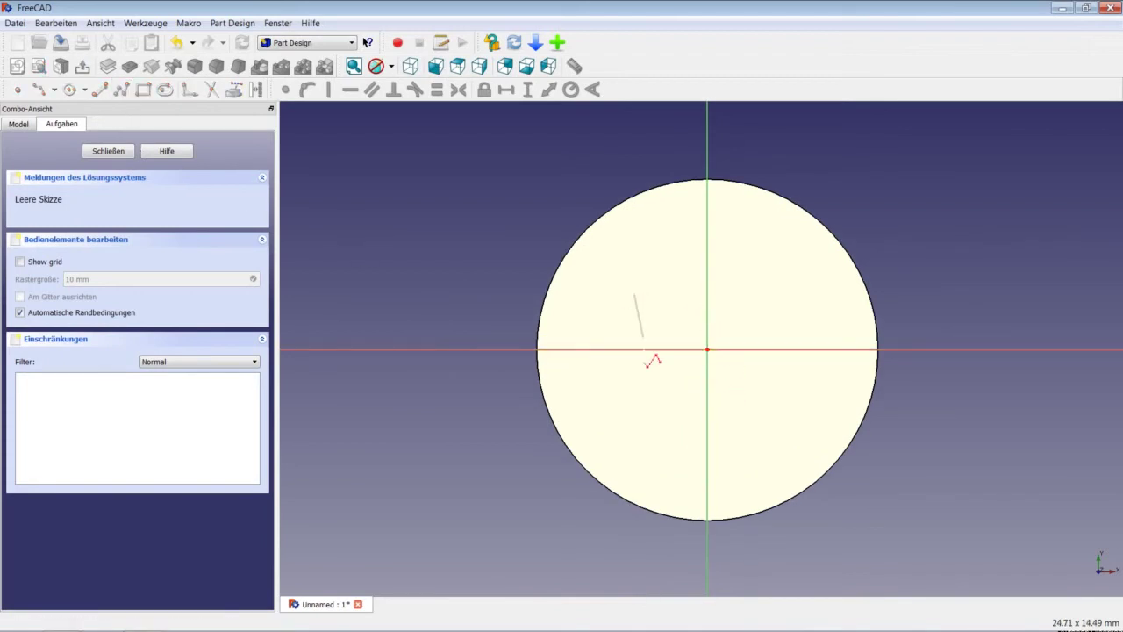
click(634, 403)
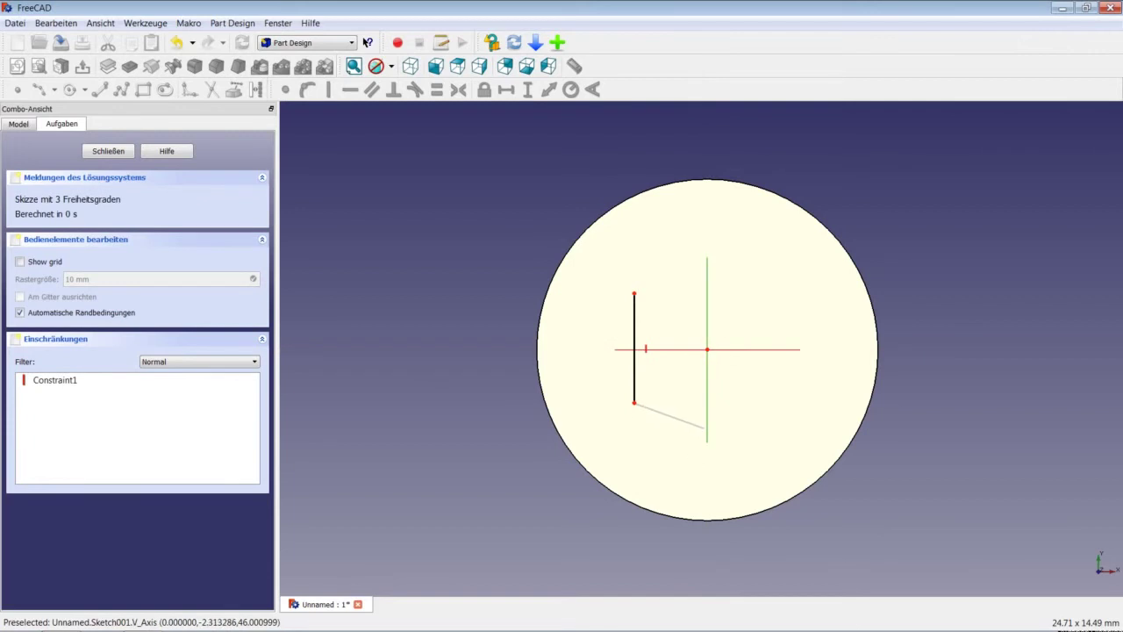
click(707, 427)
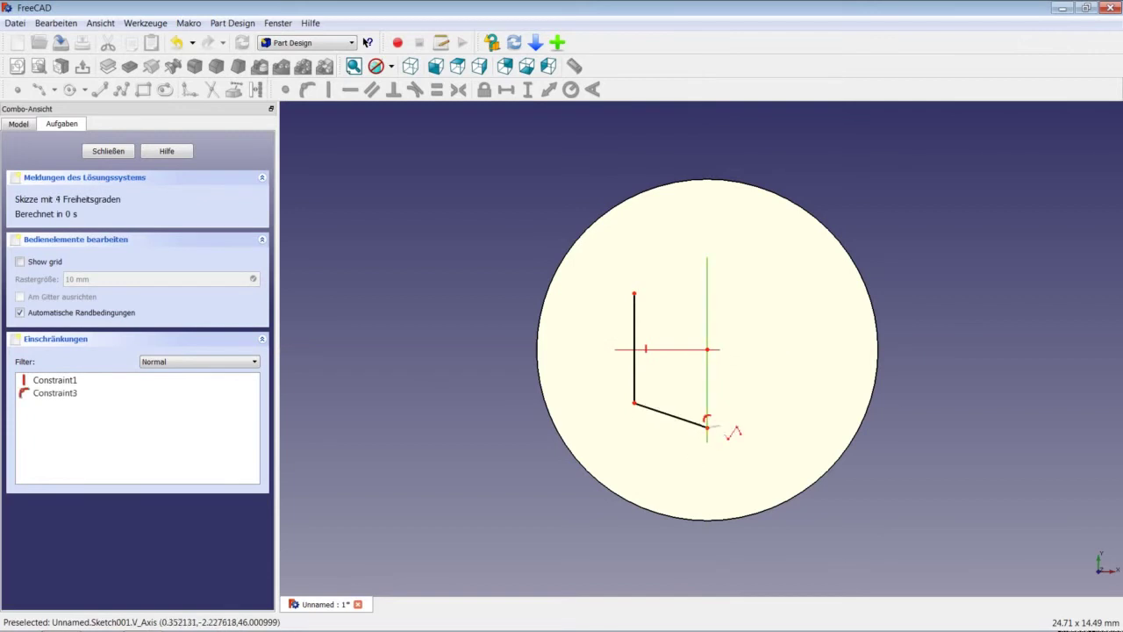
click(767, 405)
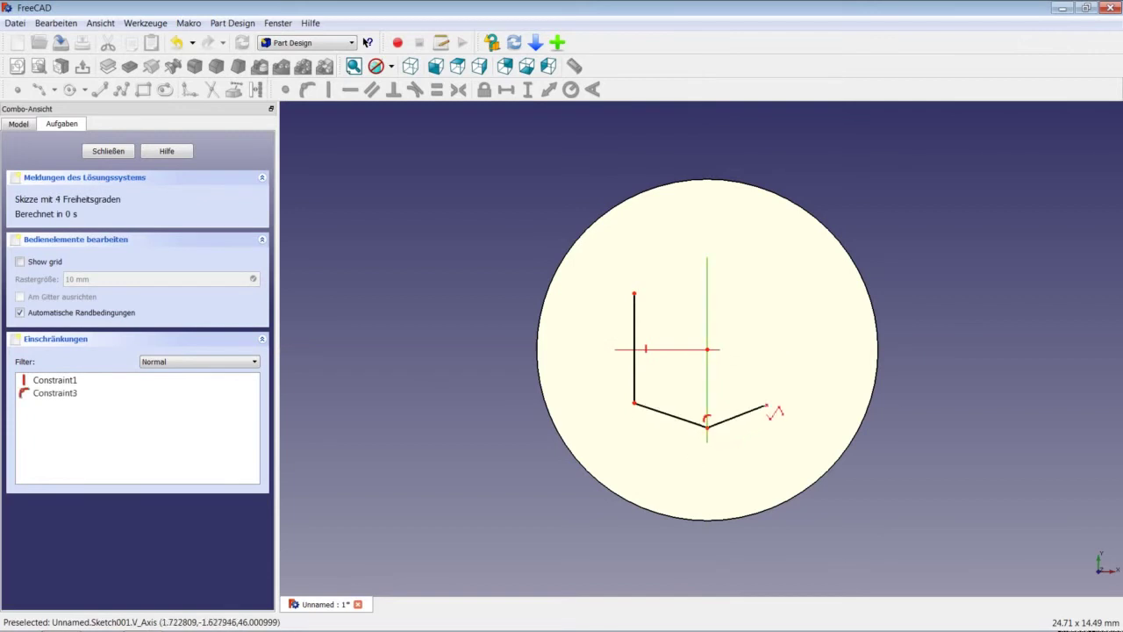
click(767, 315)
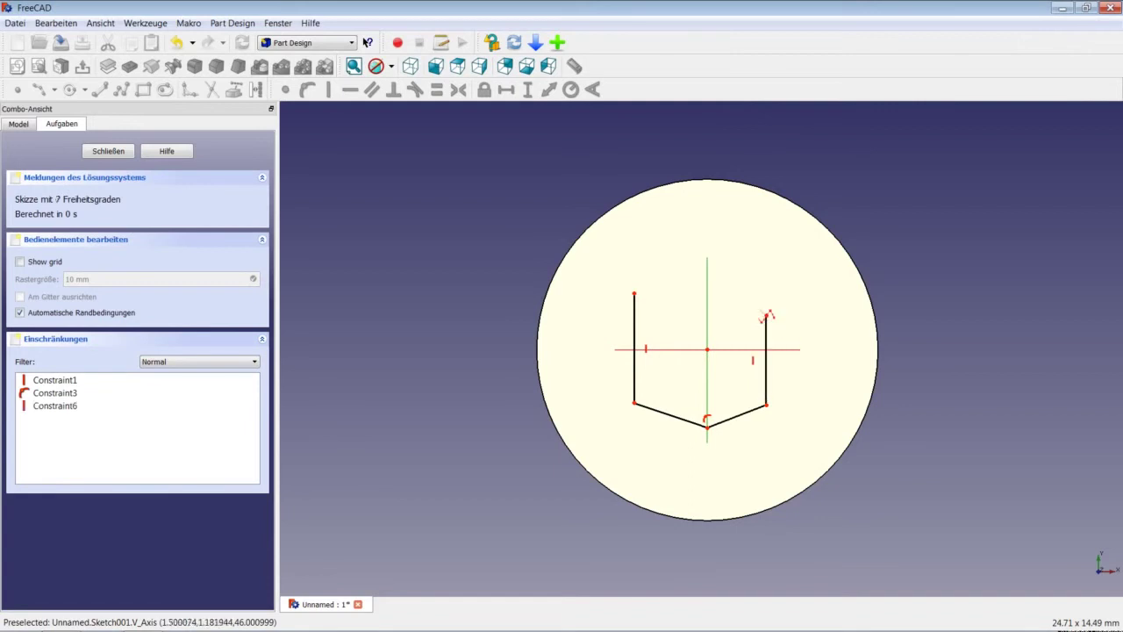
click(707, 261)
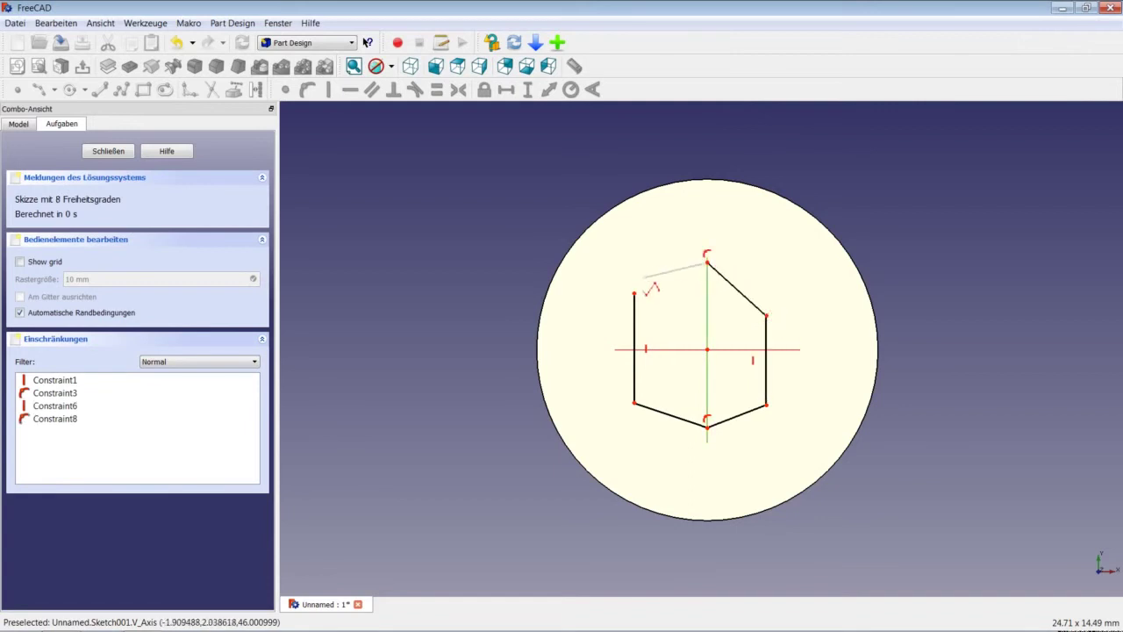
click(633, 292)
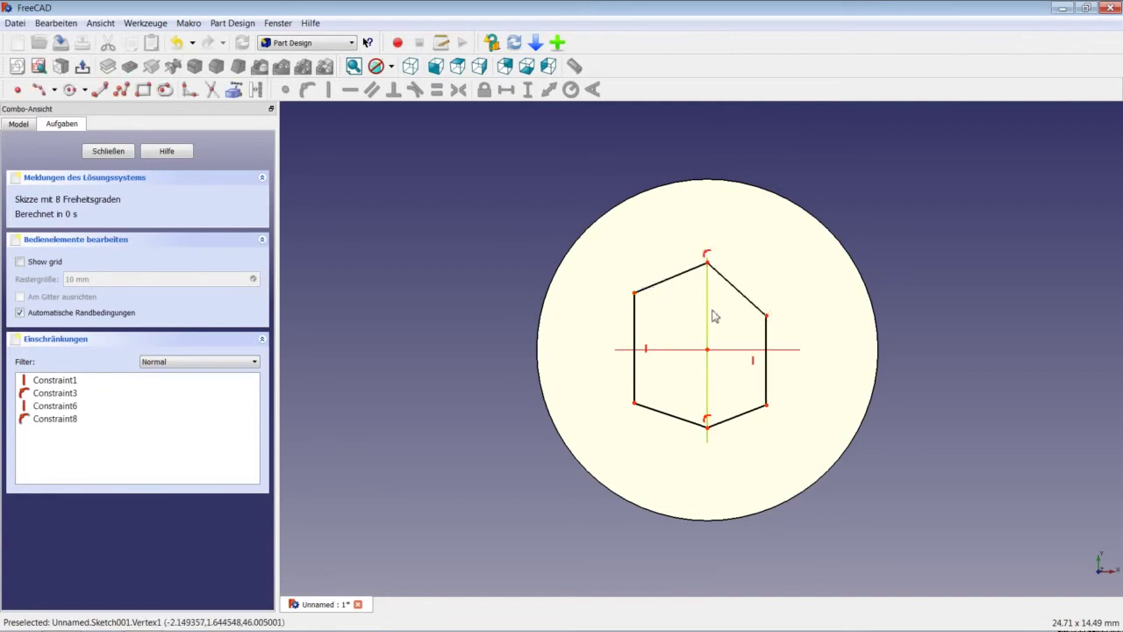
Step: Select five of the hexagon's edges: left, lower-left, right, lower-right and upper-right
click(634, 334)
click(660, 412)
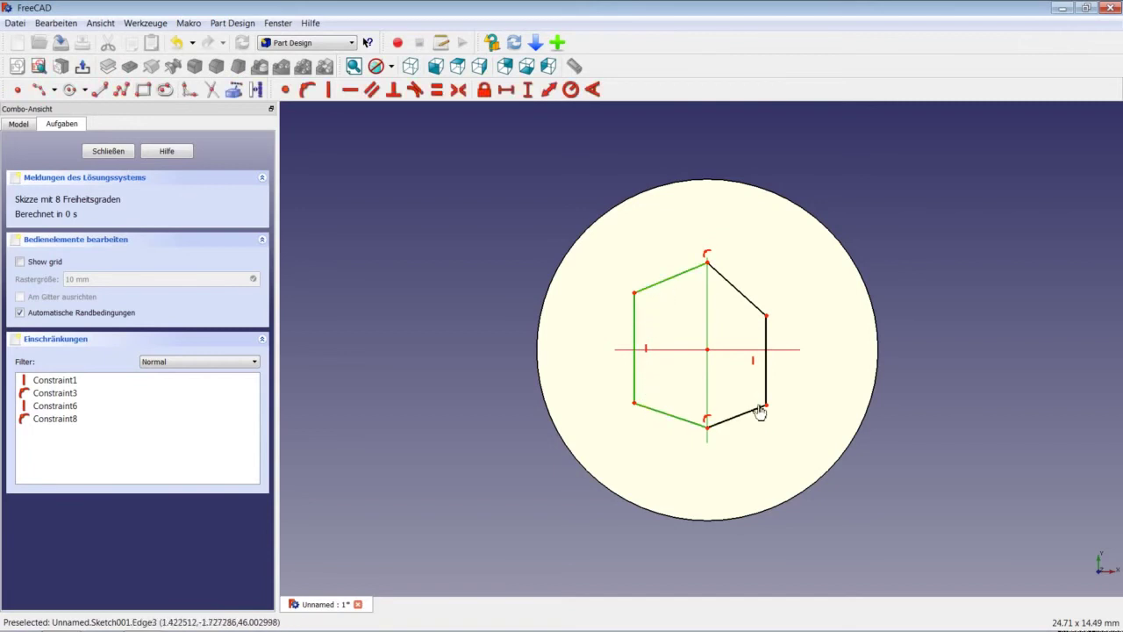
click(766, 360)
click(743, 416)
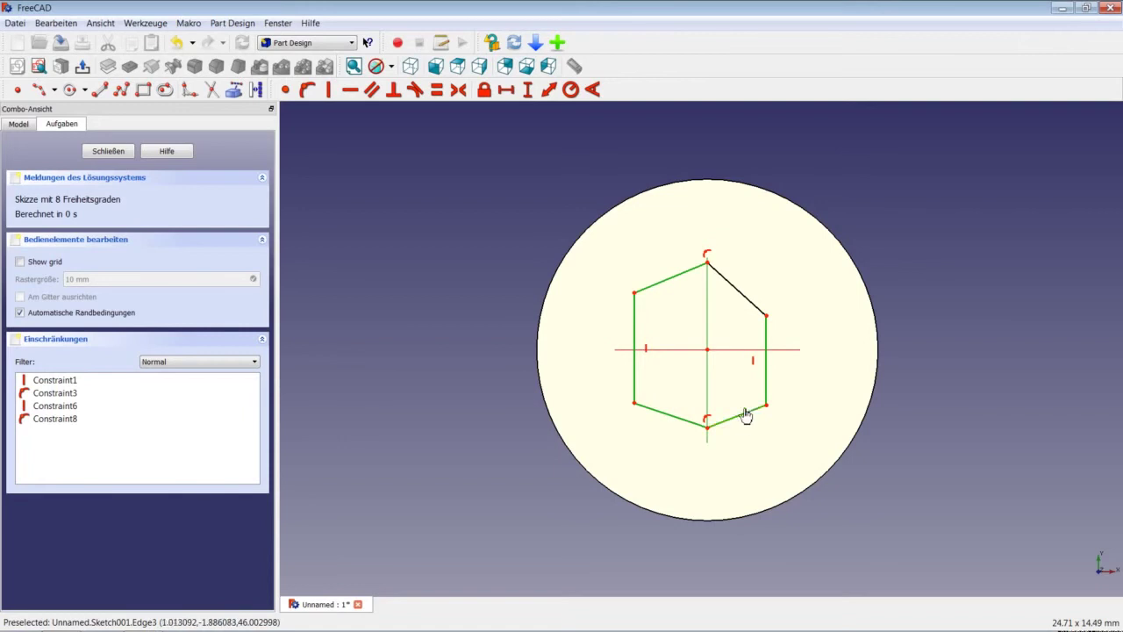
click(744, 308)
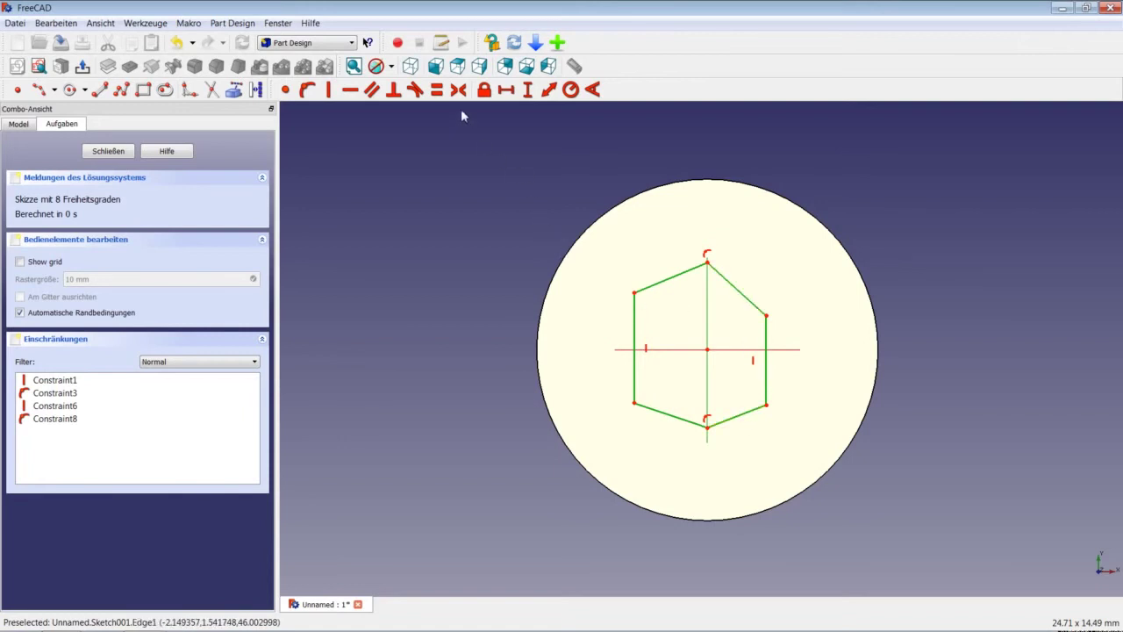
Step: Make the selected hexagon edges equal and fix the two right edges at 120°
click(436, 89)
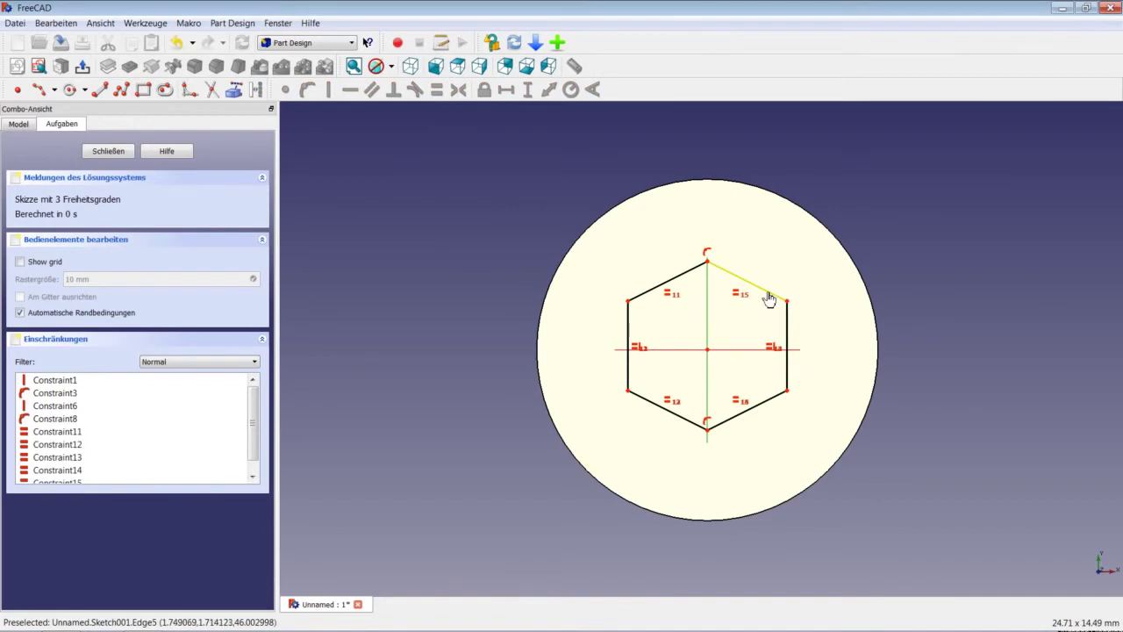
click(769, 300)
click(788, 326)
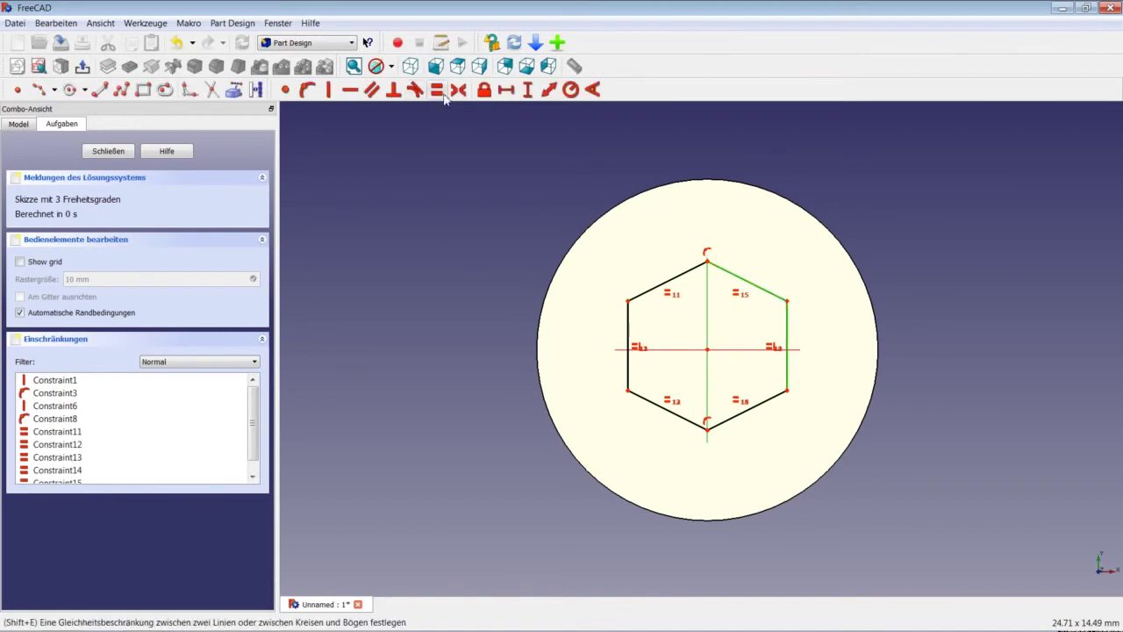
click(571, 90)
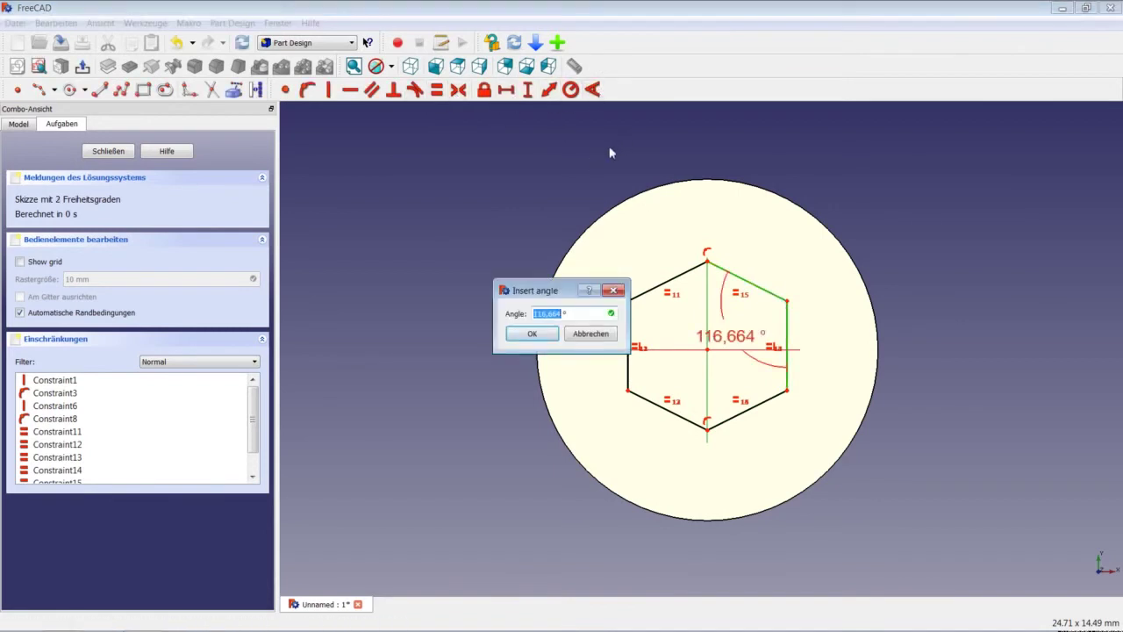
text(120)
key(Return)
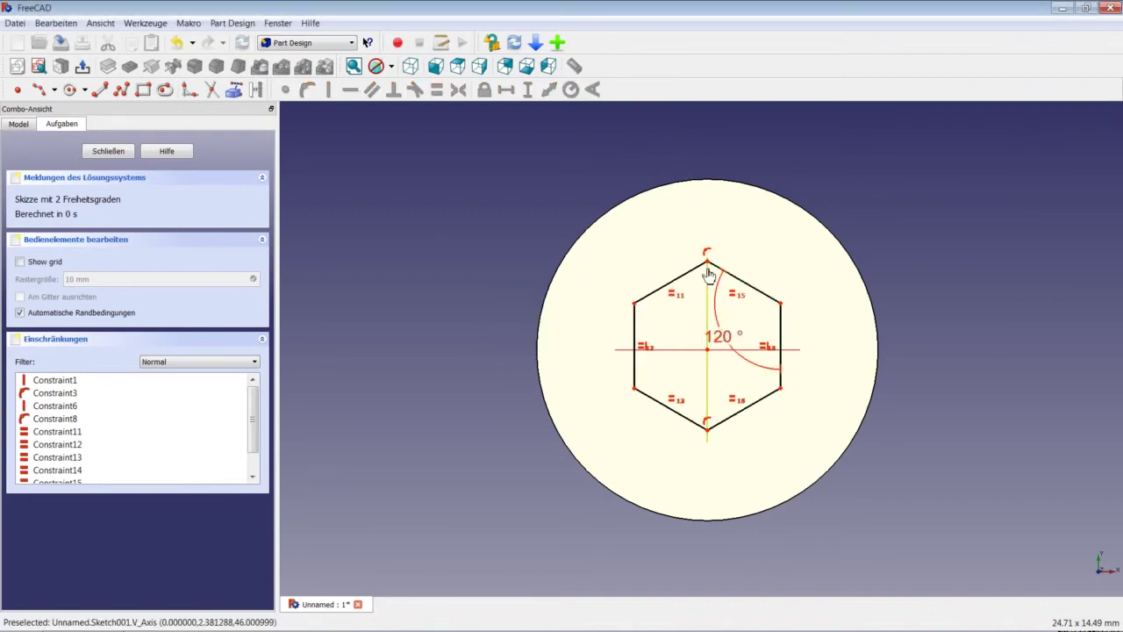
Step: Make the hexagon symmetric about its centre using the centre line and bottom corner
click(687, 349)
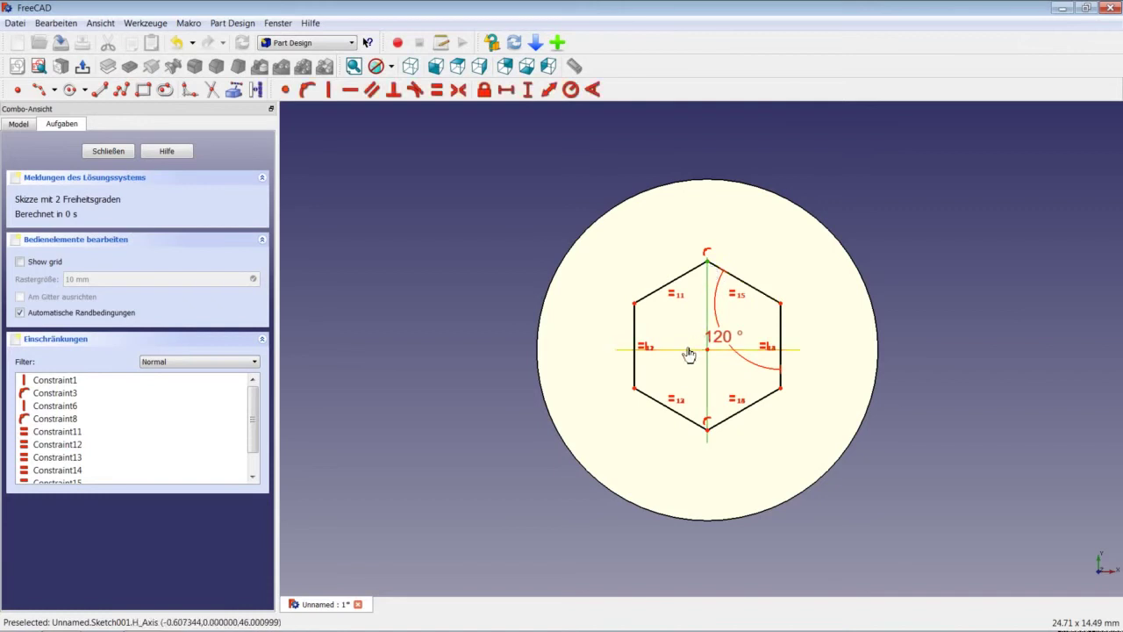
click(709, 430)
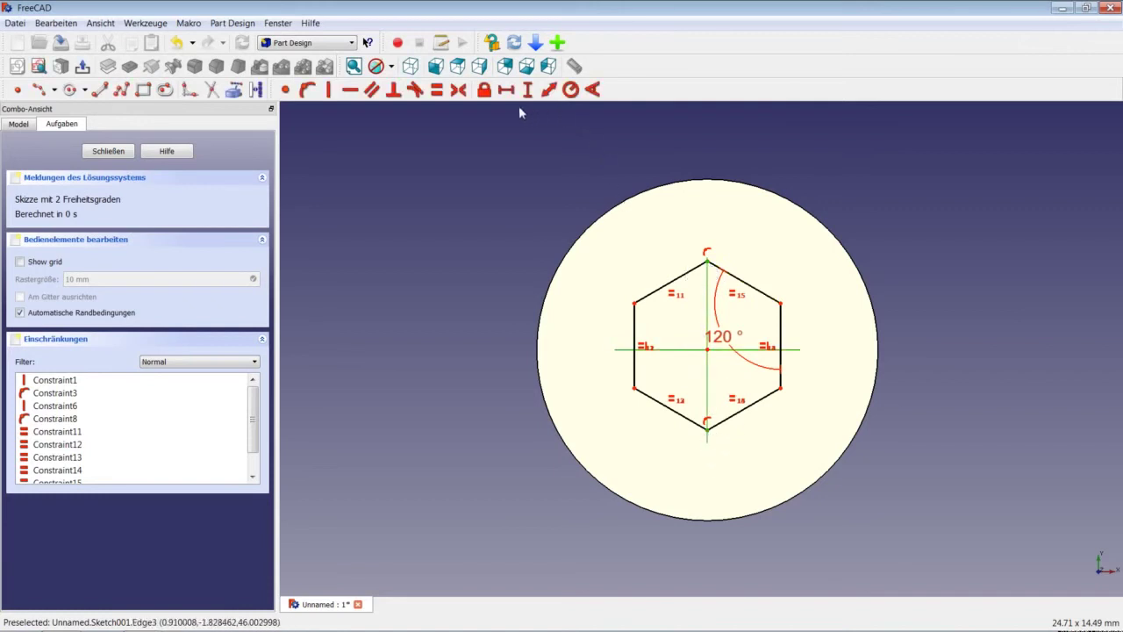
click(458, 90)
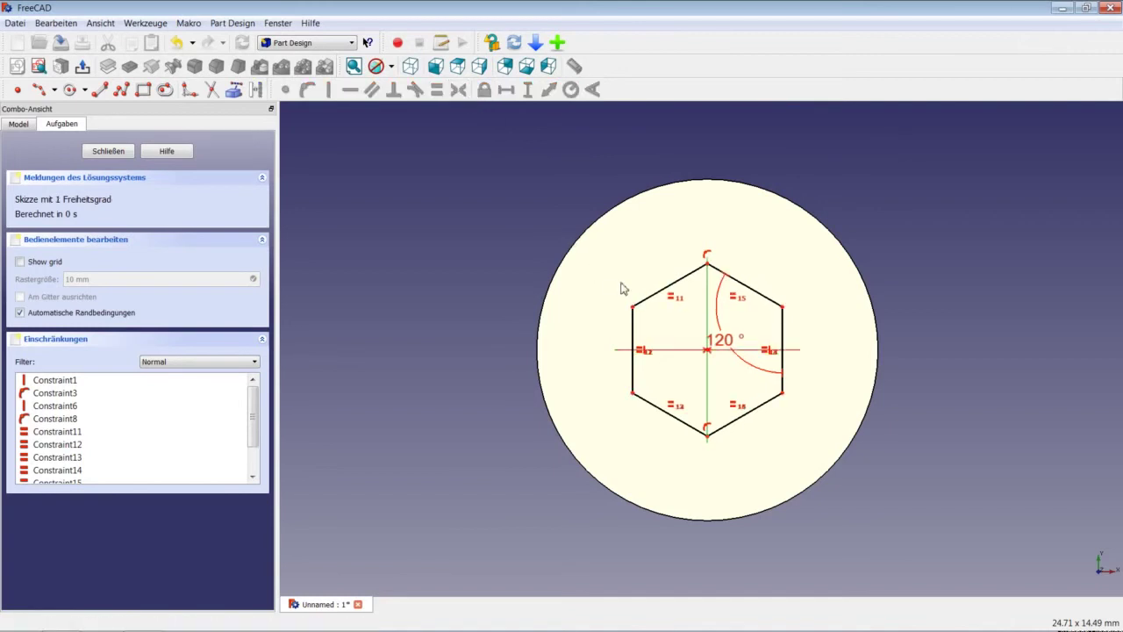
Step: Set the two upper hexagon corners 5 mm apart horizontally
click(784, 310)
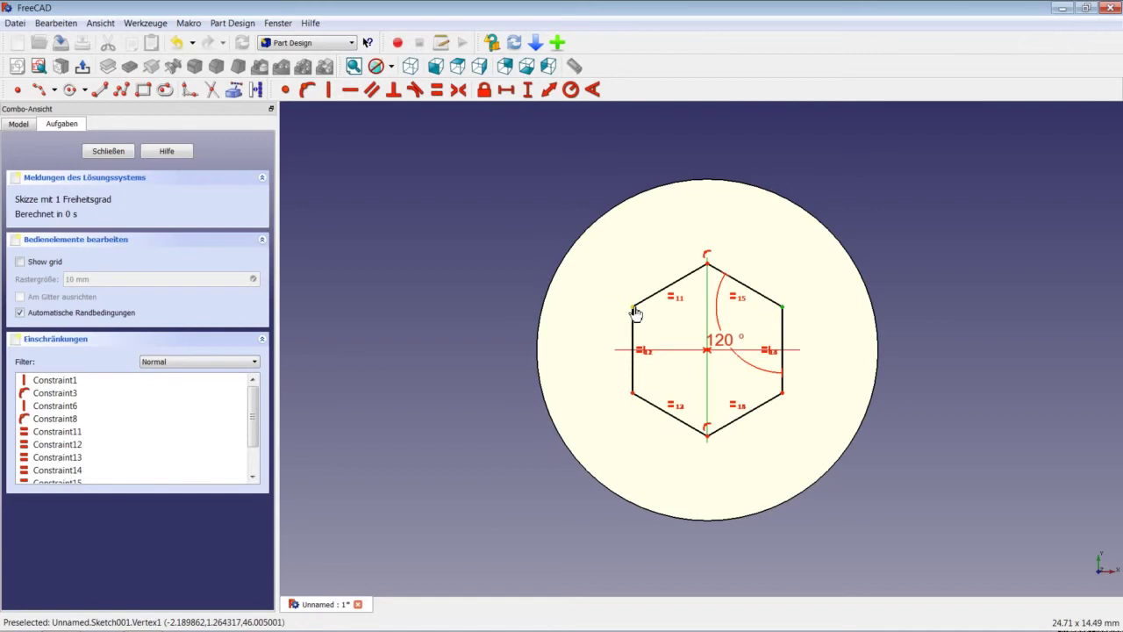
click(634, 308)
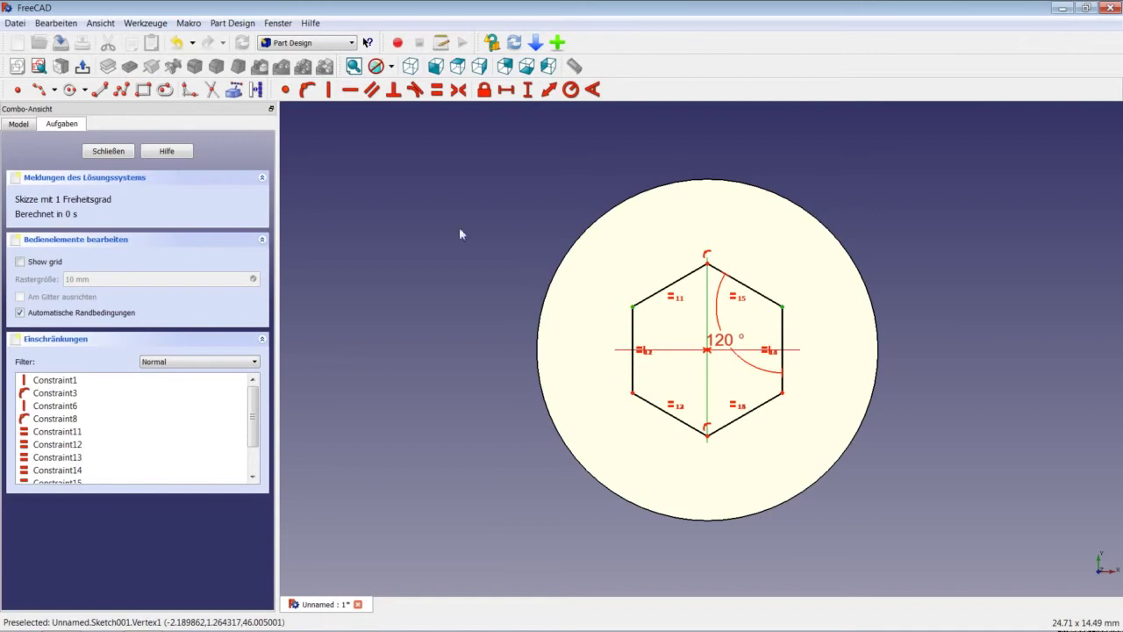
click(507, 90)
text(5)
key(Return)
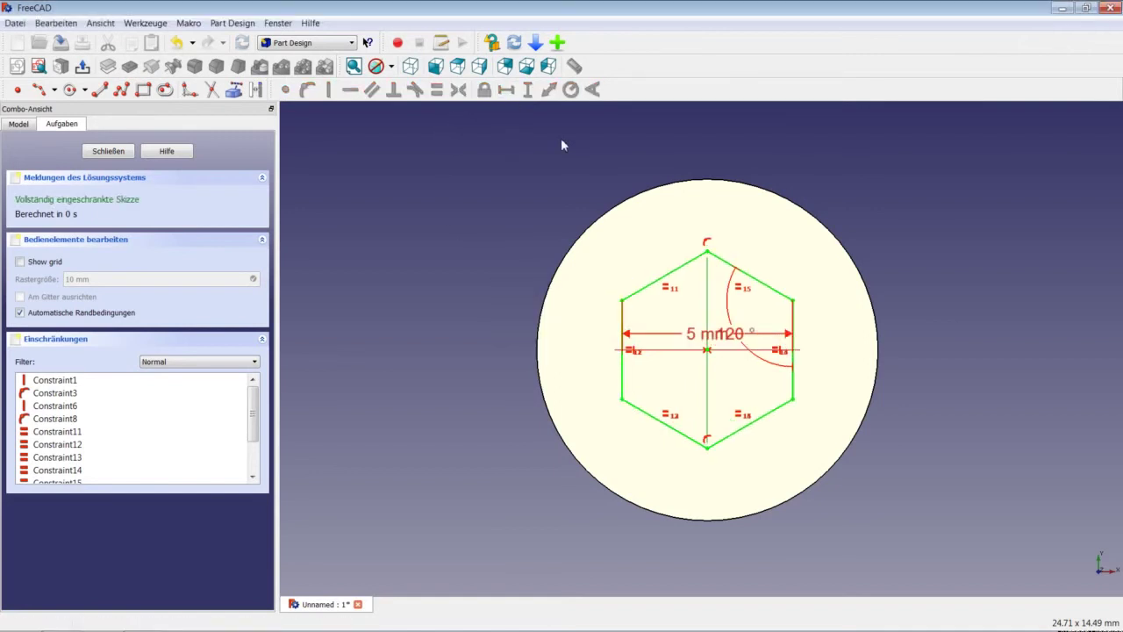
Step: Close the sketch and pocket the hexagon 5 mm deep into the screw head
click(112, 151)
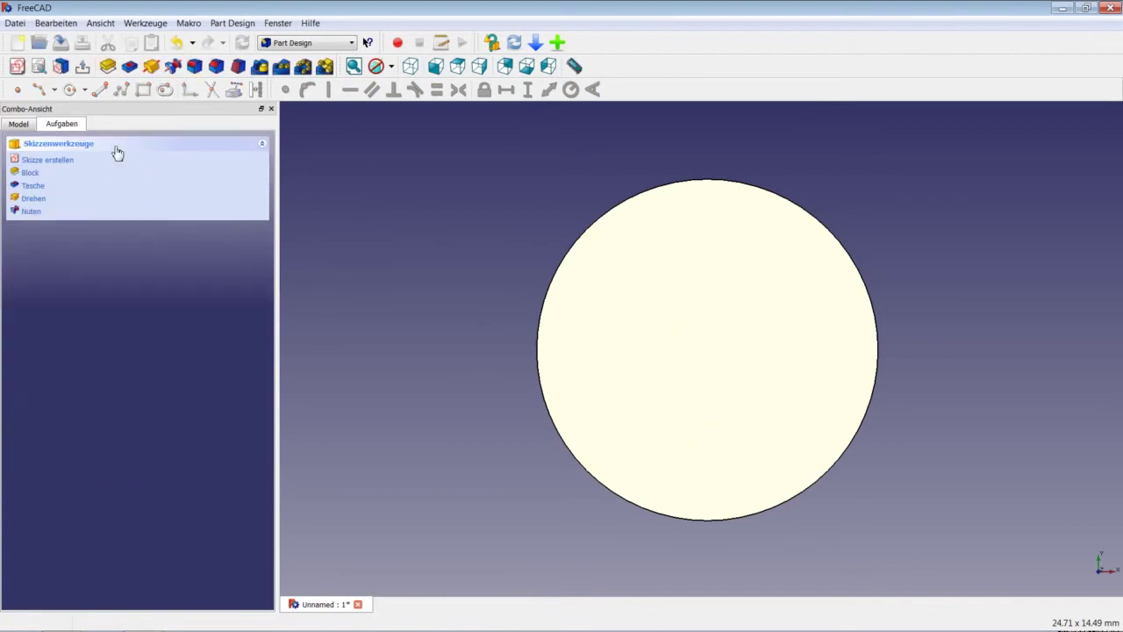
click(129, 66)
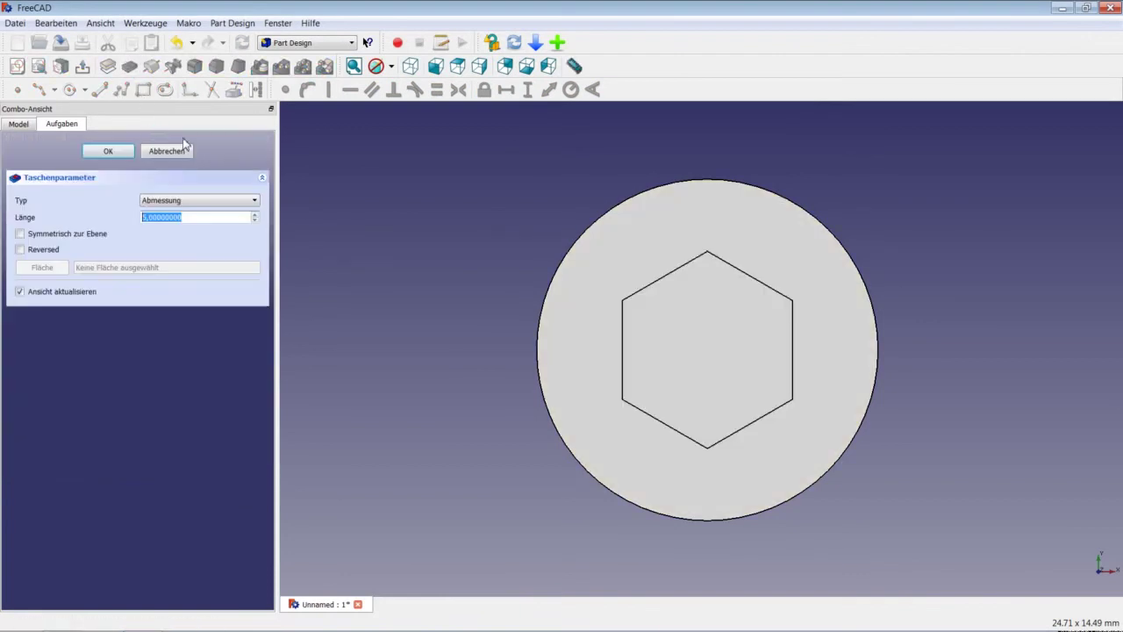
text(5)
key(Return)
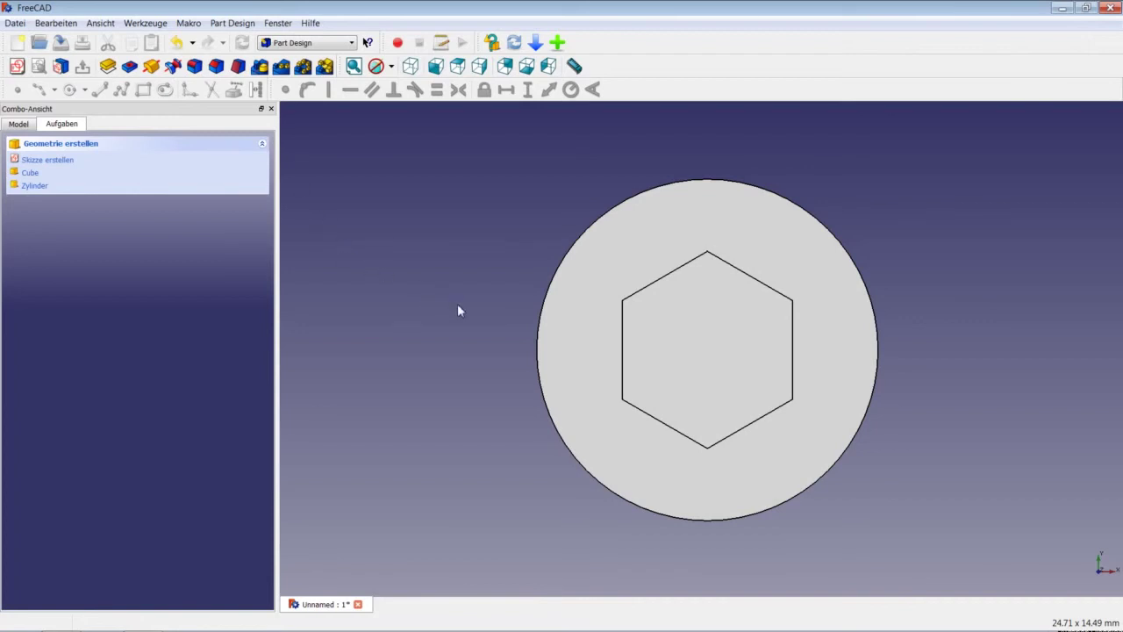
Step: Orbit the view and select the top outer edge of the screw head
middle_drag(566, 368, 571, 316)
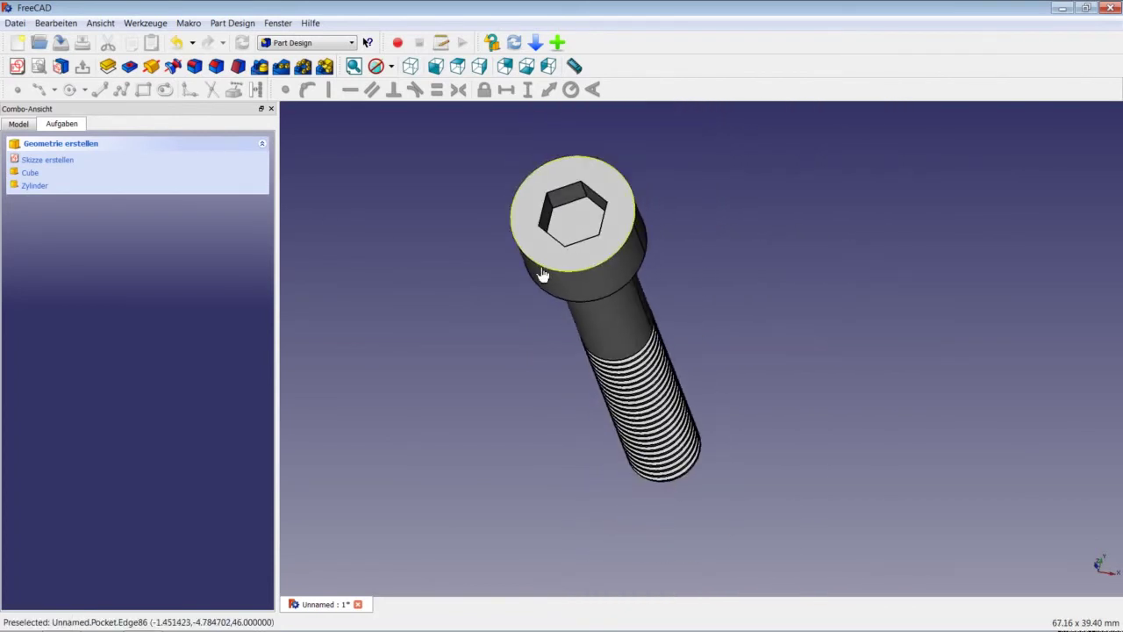
click(542, 275)
click(450, 274)
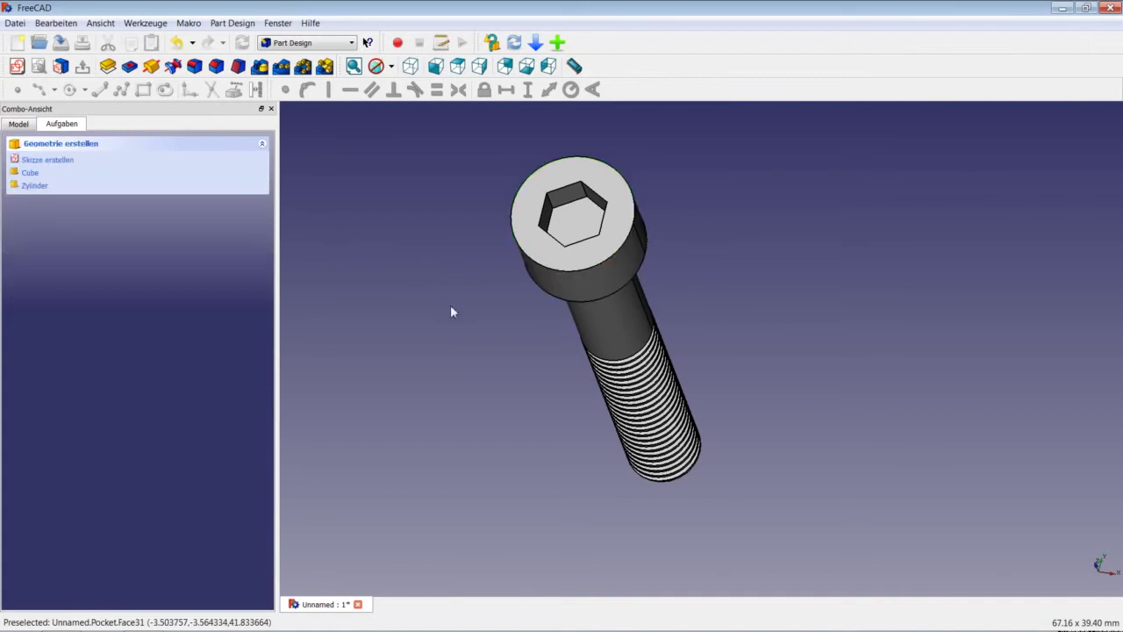
click(516, 244)
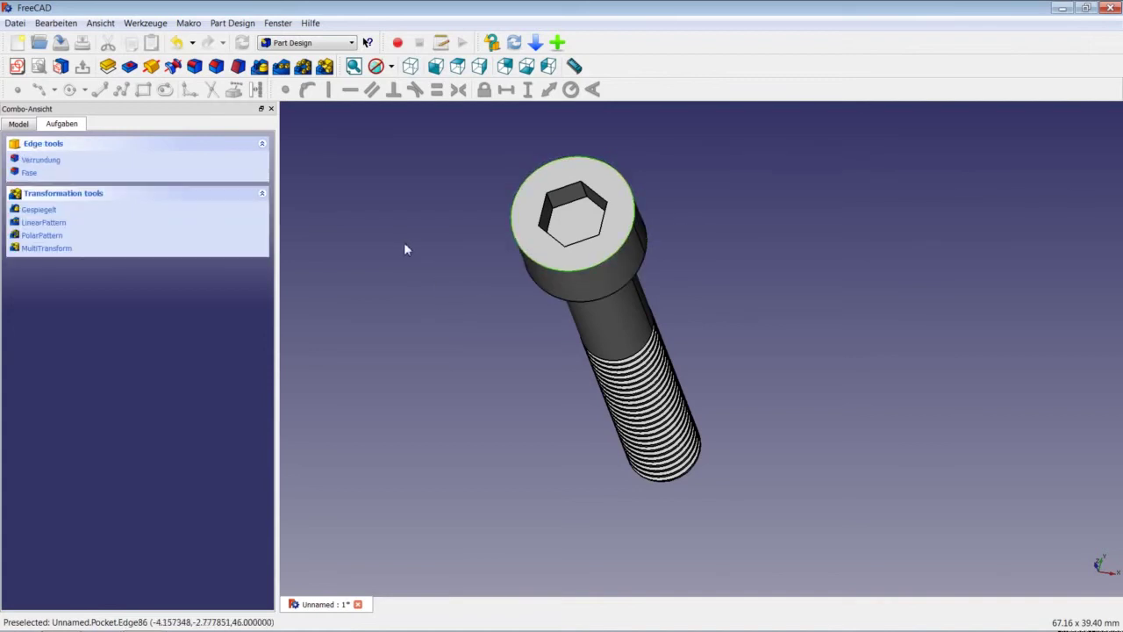
click(325, 43)
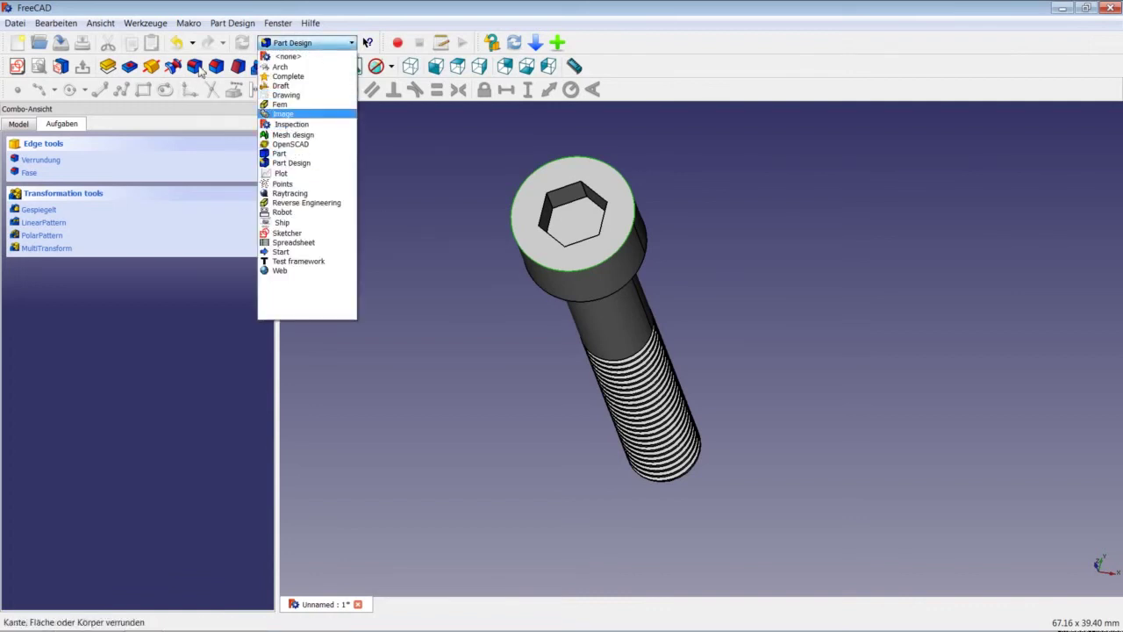
Step: In the Part workbench, start a Fillet and scroll the edge list to Kante86
click(279, 154)
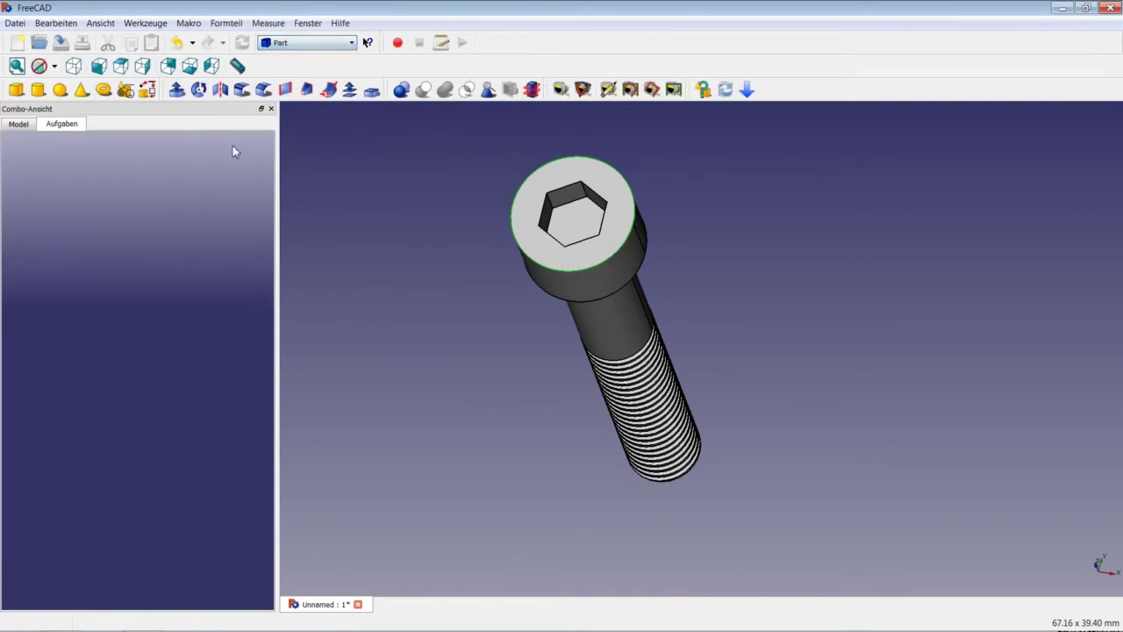
click(242, 90)
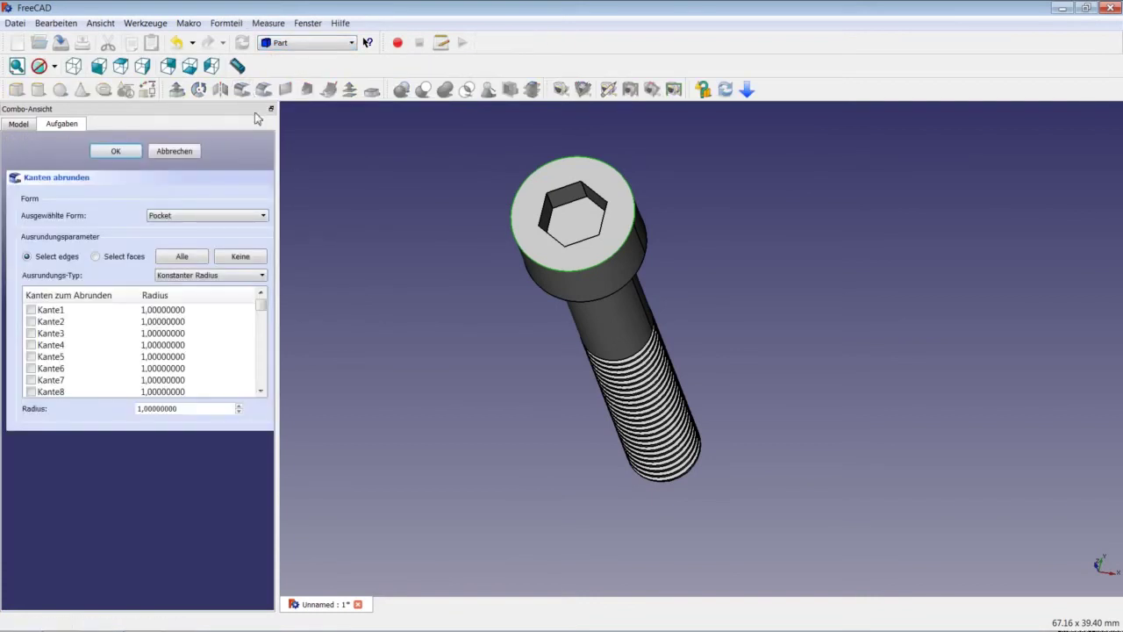
click(260, 395)
click(259, 393)
click(260, 393)
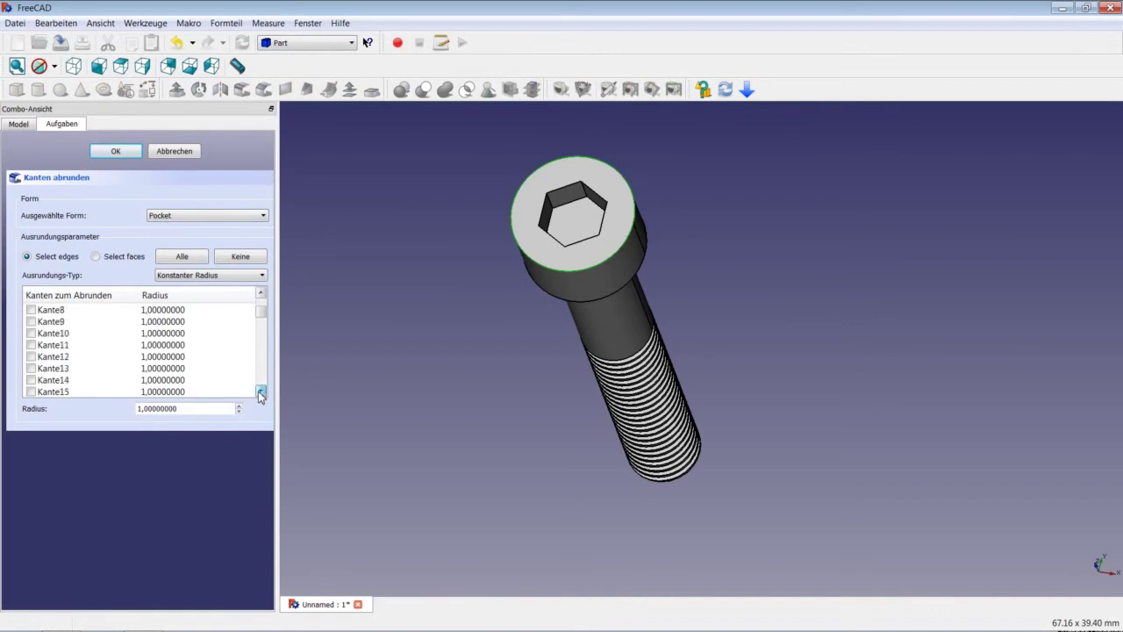
click(260, 393)
click(260, 394)
click(259, 393)
click(260, 393)
click(260, 394)
drag(262, 332, 245, 358)
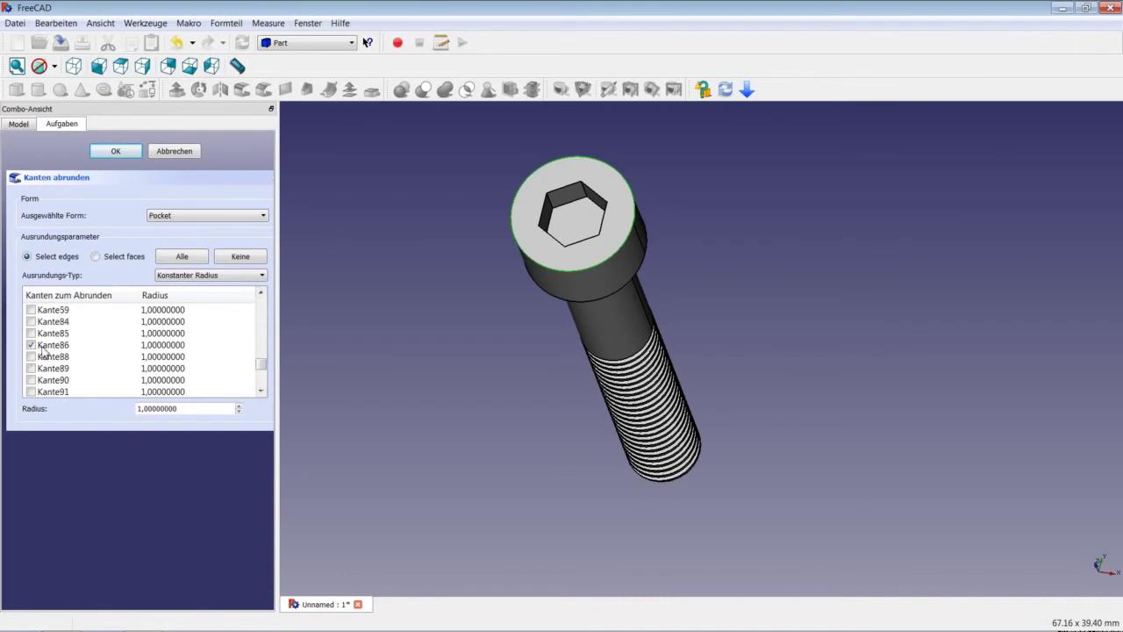
Step: Give Kante86 a 0,6 mm fillet radius and apply the fillet
double_click(154, 345)
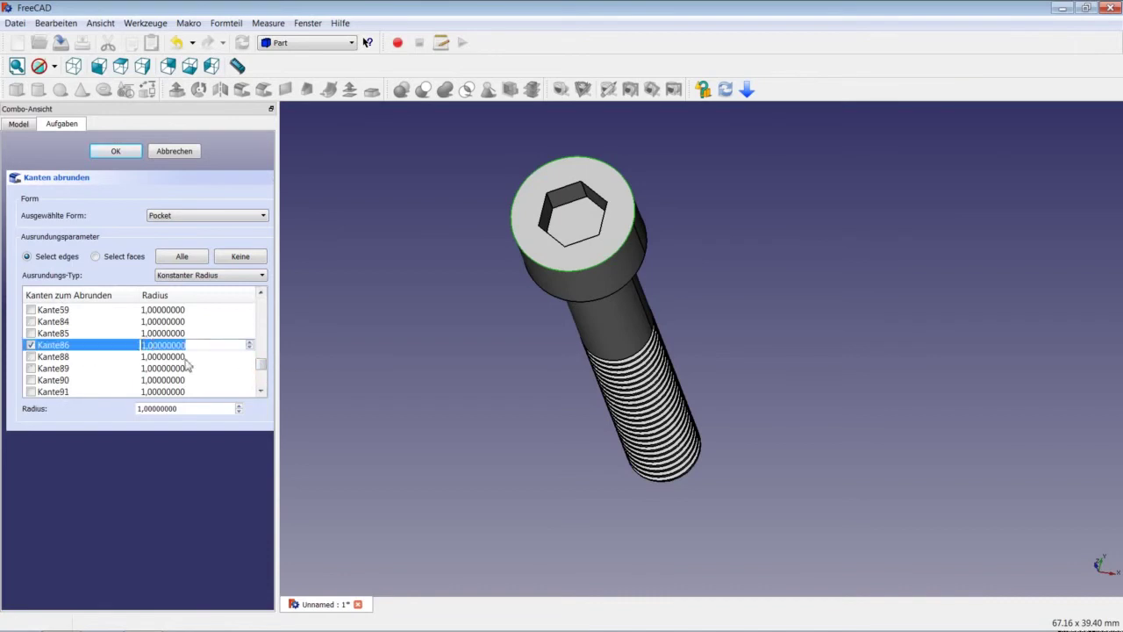
text(0,6)
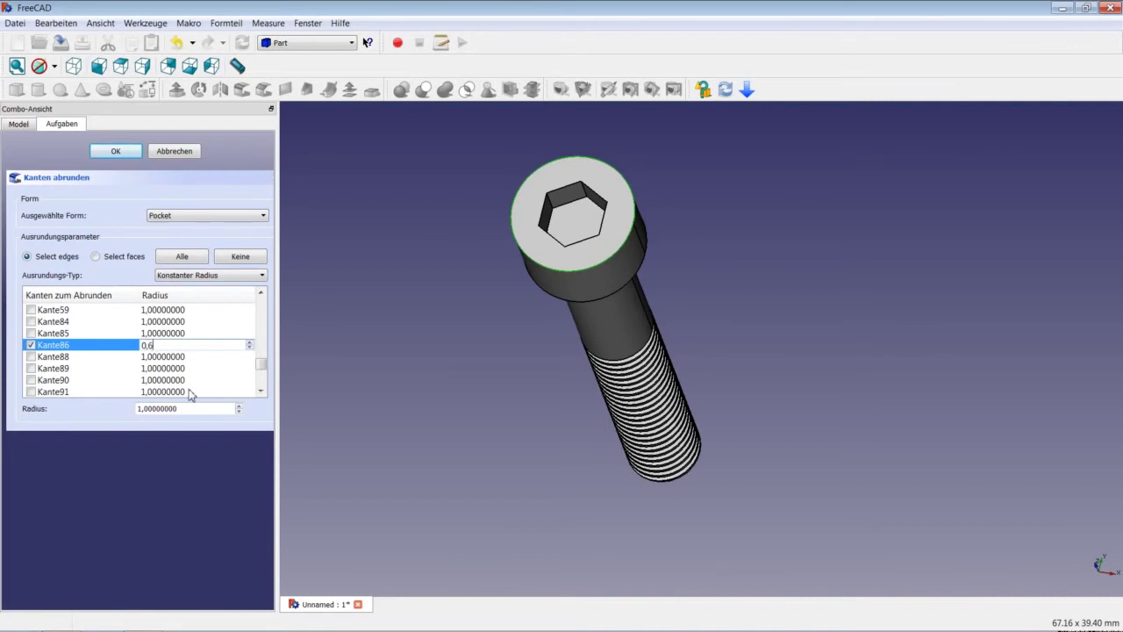
key(Return)
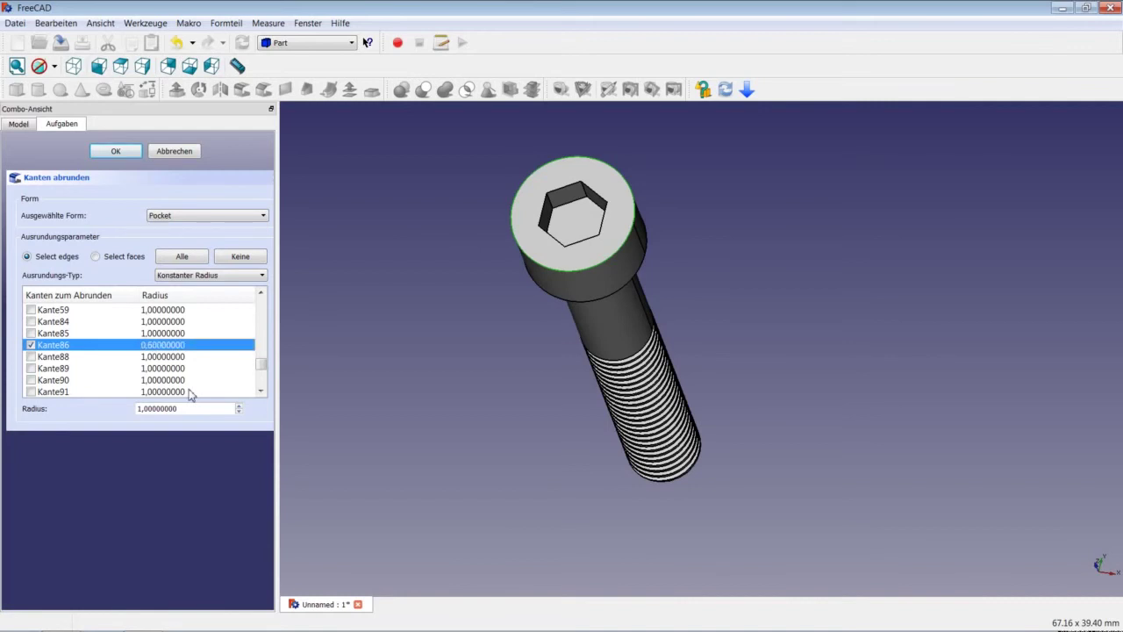
click(115, 151)
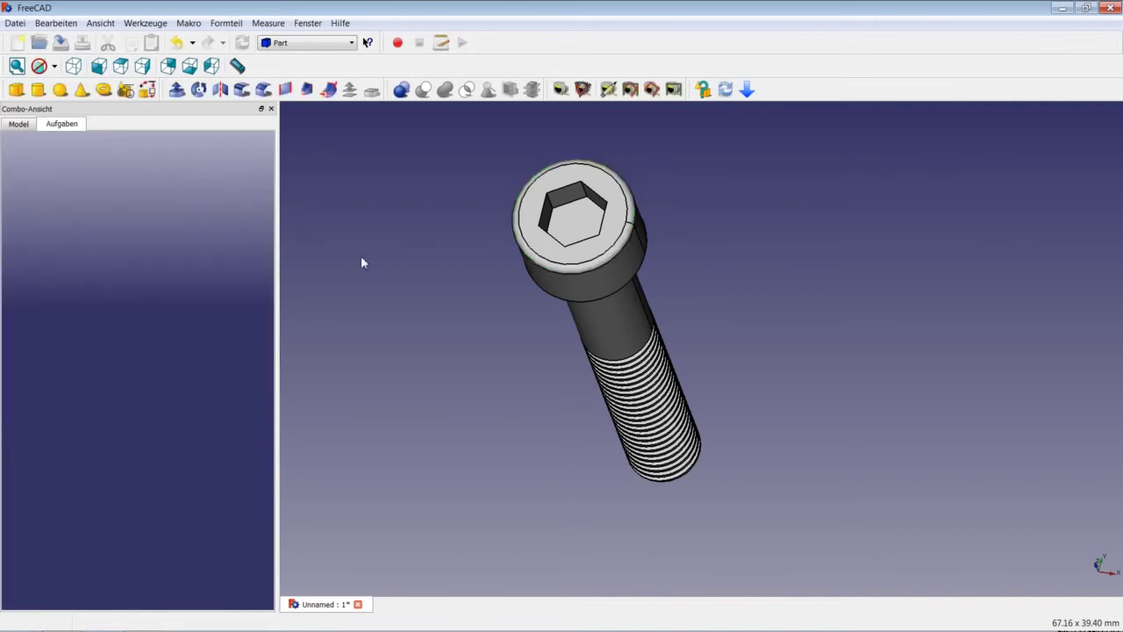
Step: Fit the screw in a standard view, show the Model tree and save with Ctrl+S
middle_drag(586, 262, 596, 298)
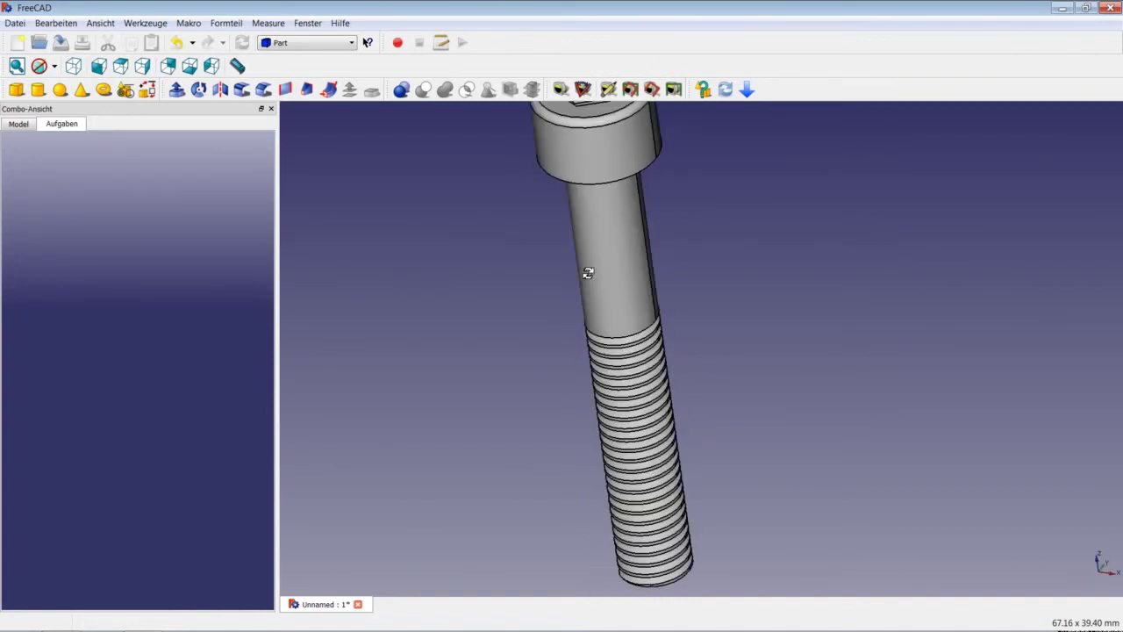
click(99, 66)
right_click(467, 291)
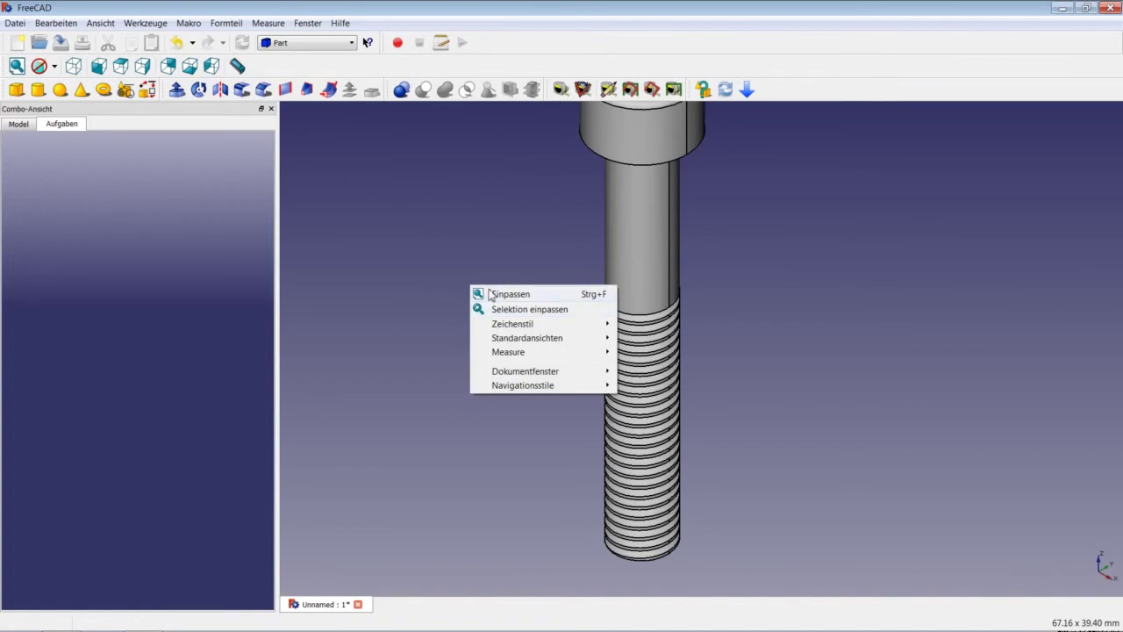
click(491, 293)
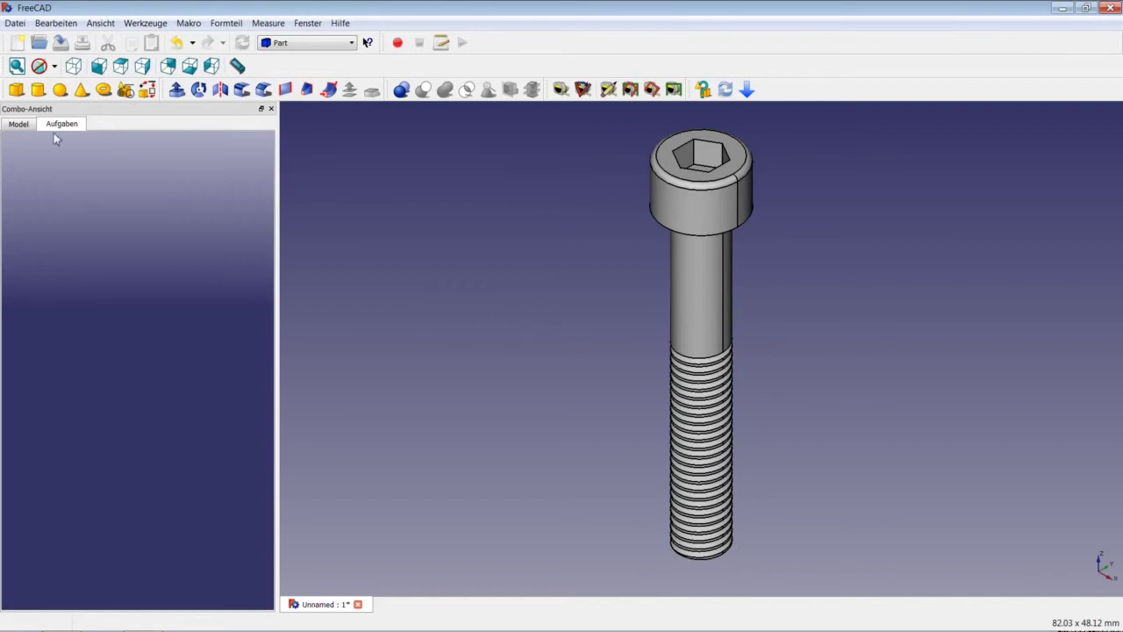
click(18, 123)
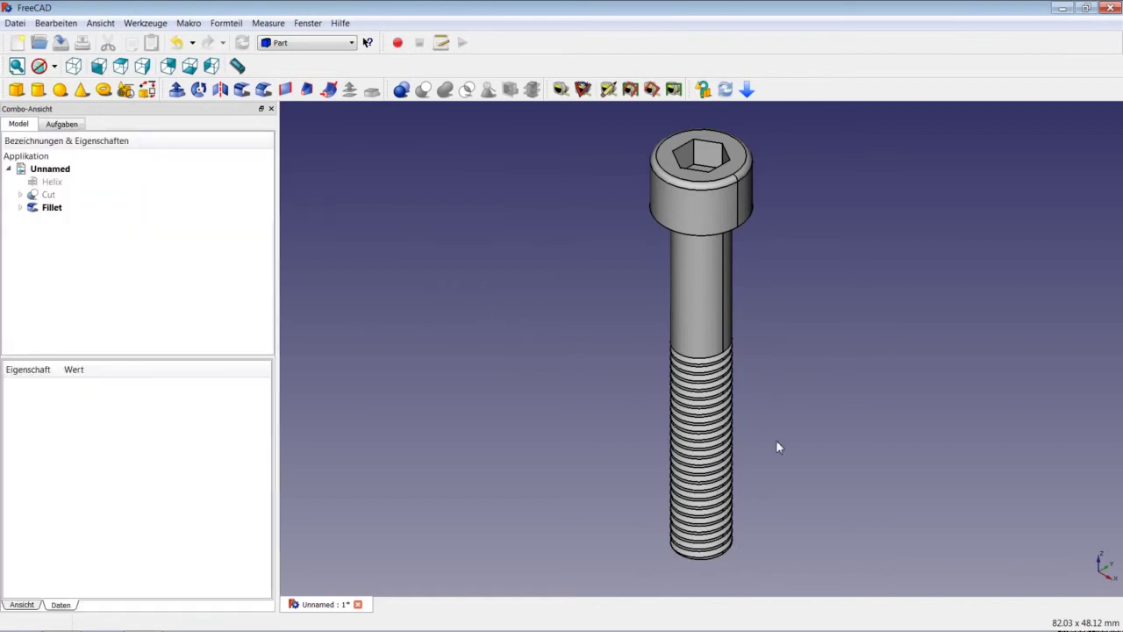
key(ctrl+s)
Step: Switch back to Part Design and create a new sketch on the YZ plane
click(285, 44)
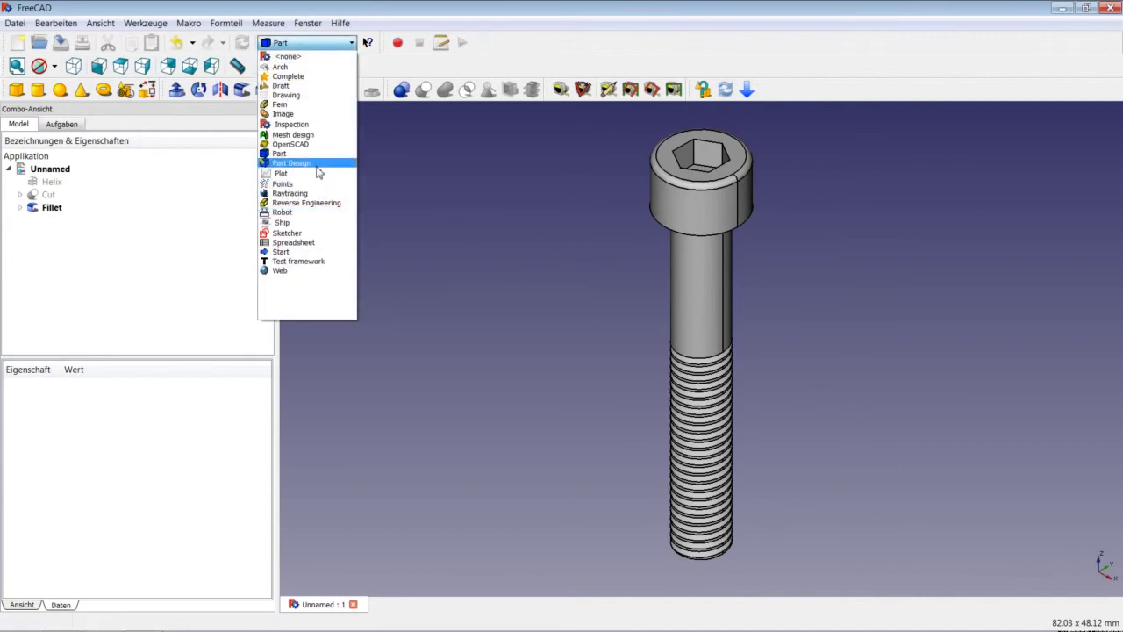
click(299, 164)
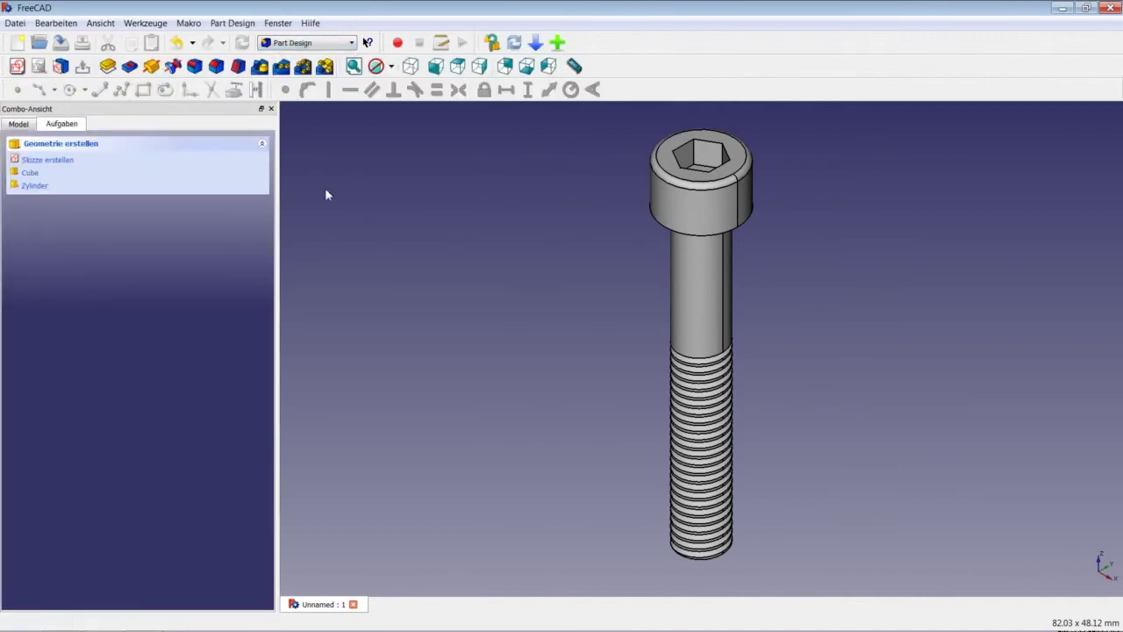
click(17, 66)
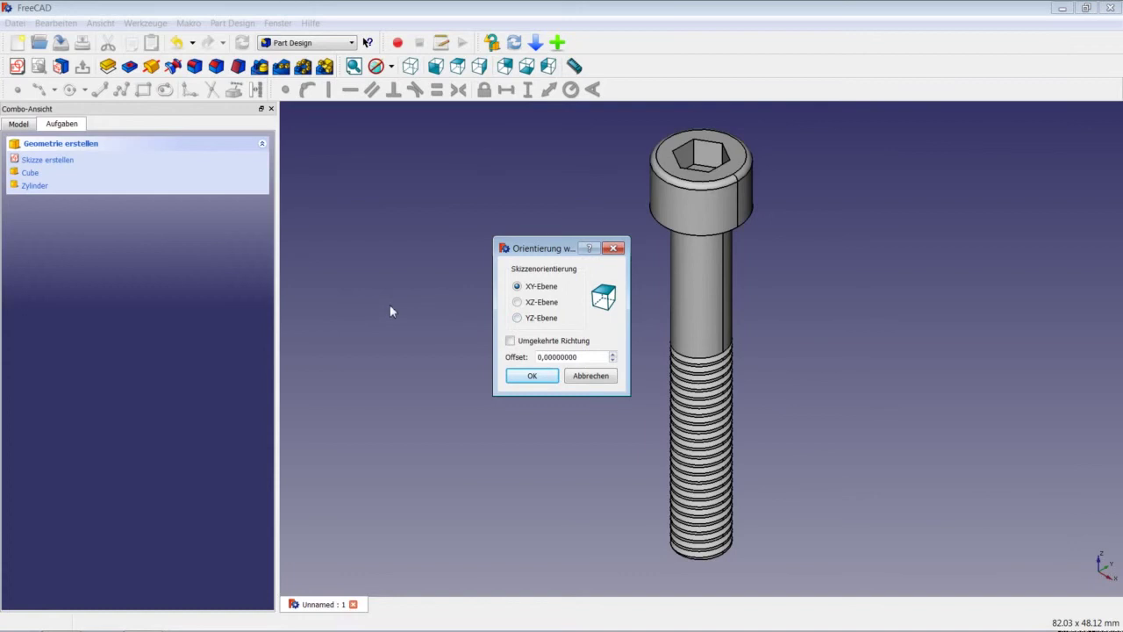
click(537, 320)
click(531, 378)
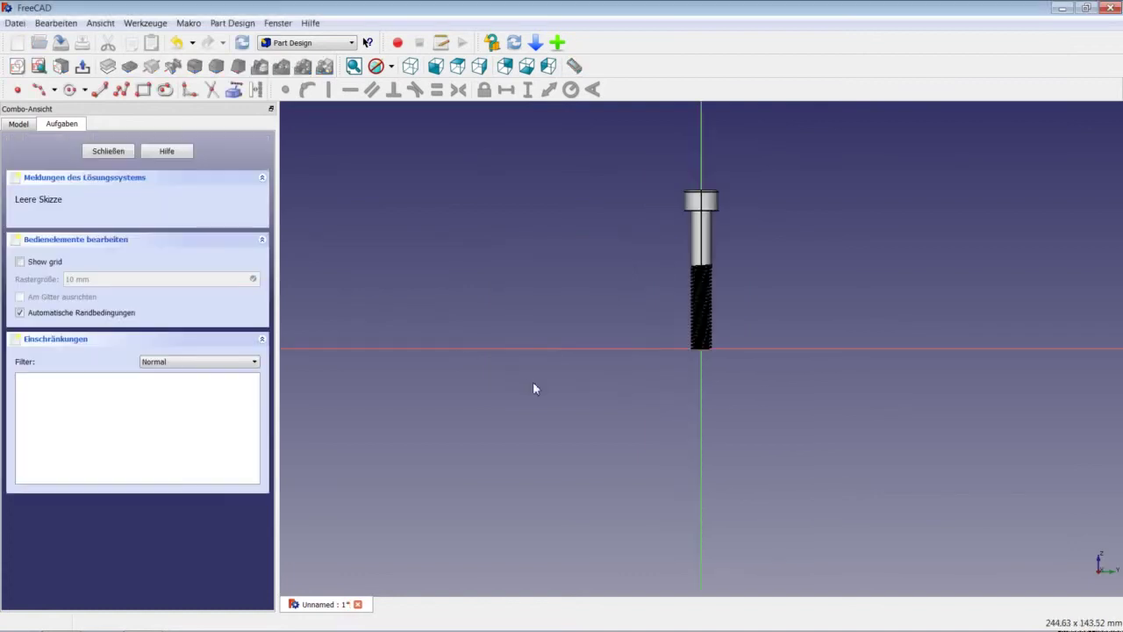
Step: Draw a closed three-point polyline triangle on the horizontal axis beside the thread end
scroll(732, 346, up, 2)
scroll(720, 343, up, 3)
scroll(693, 355, up, 4)
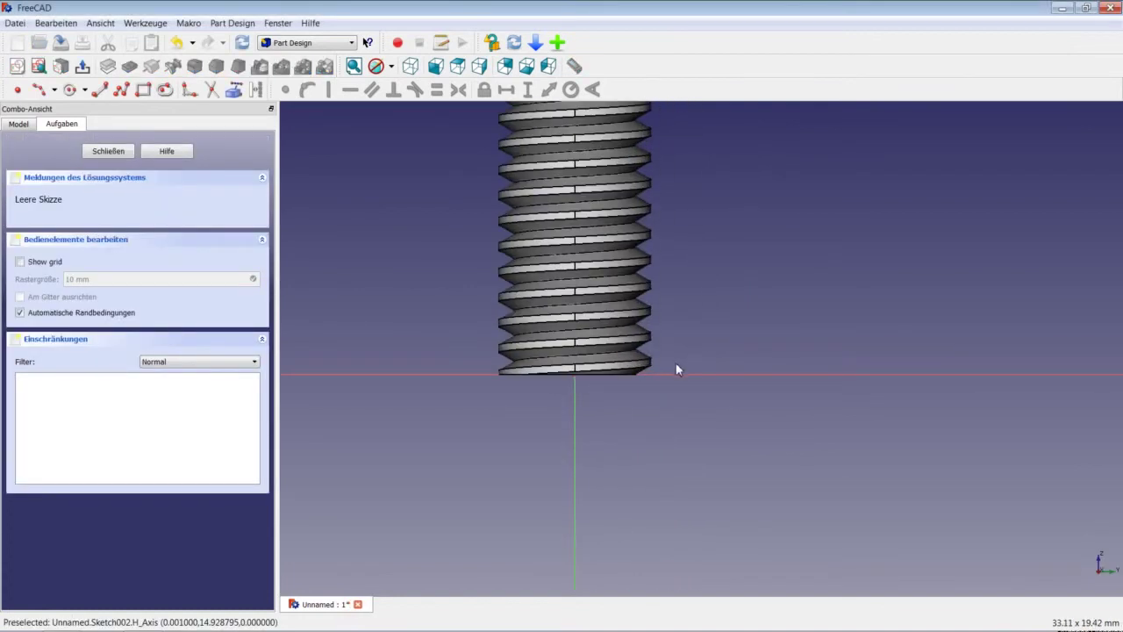
scroll(676, 369, up, 3)
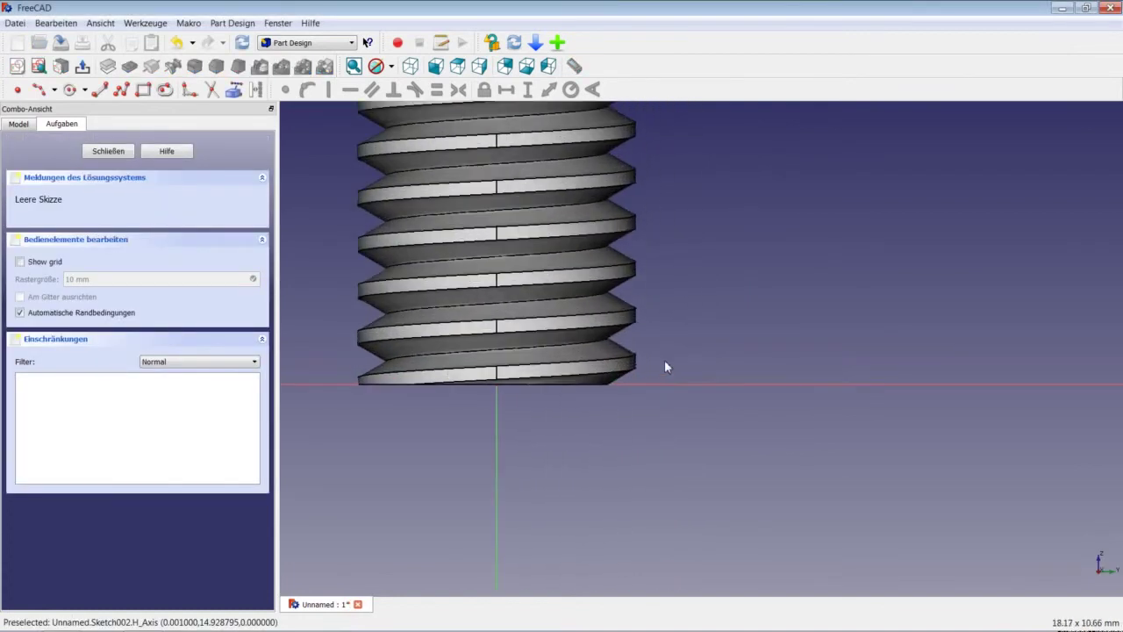
click(121, 91)
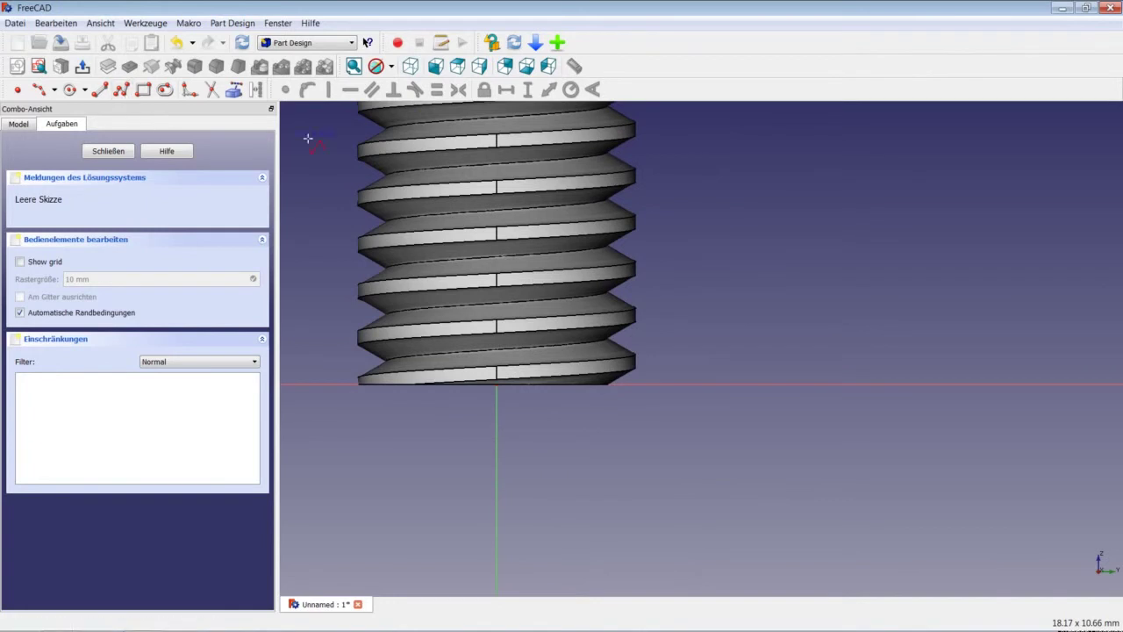
click(674, 384)
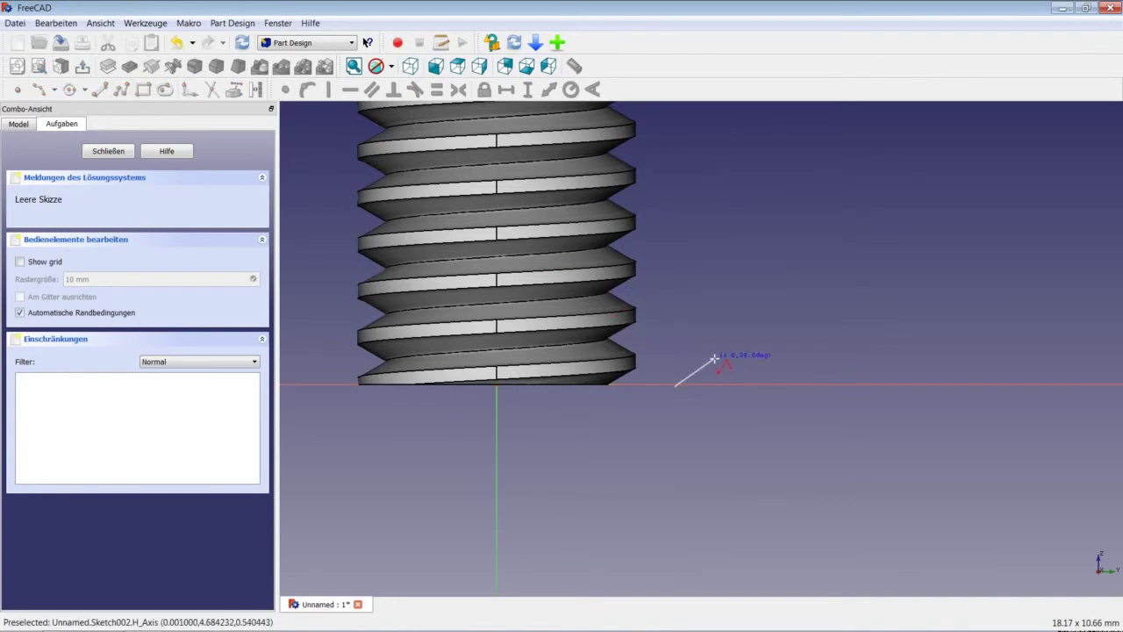
click(714, 358)
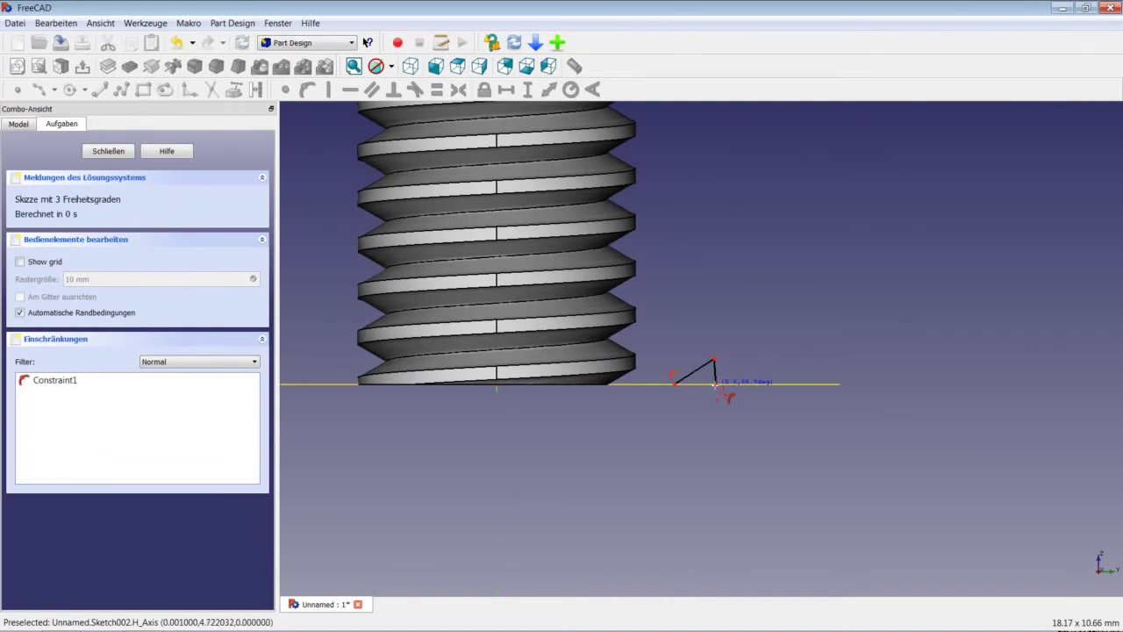
click(715, 385)
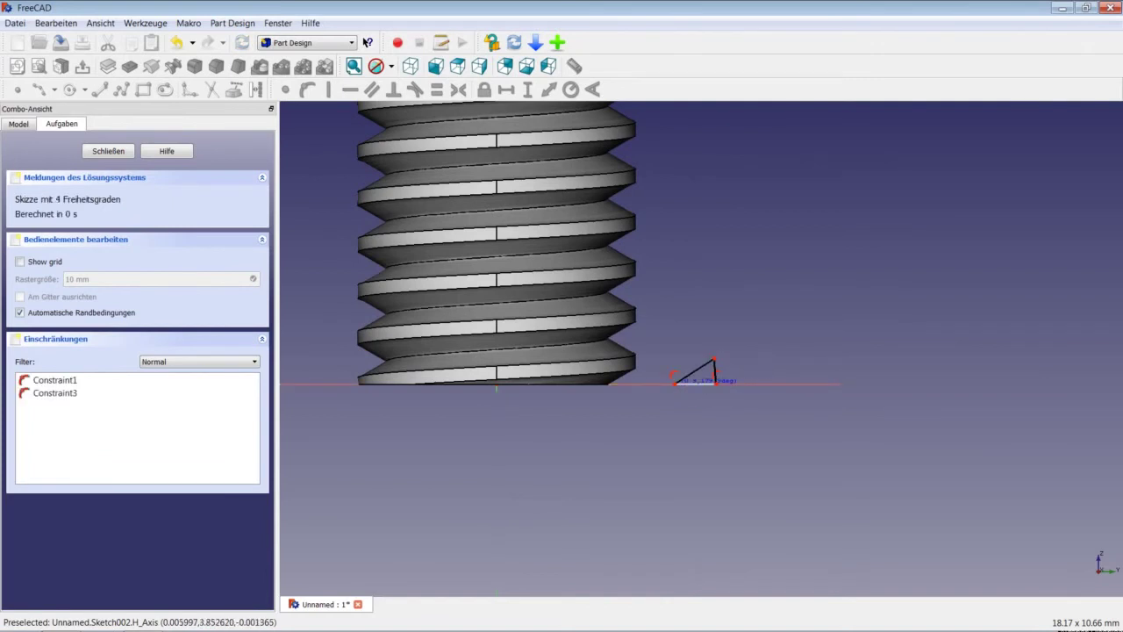
click(676, 383)
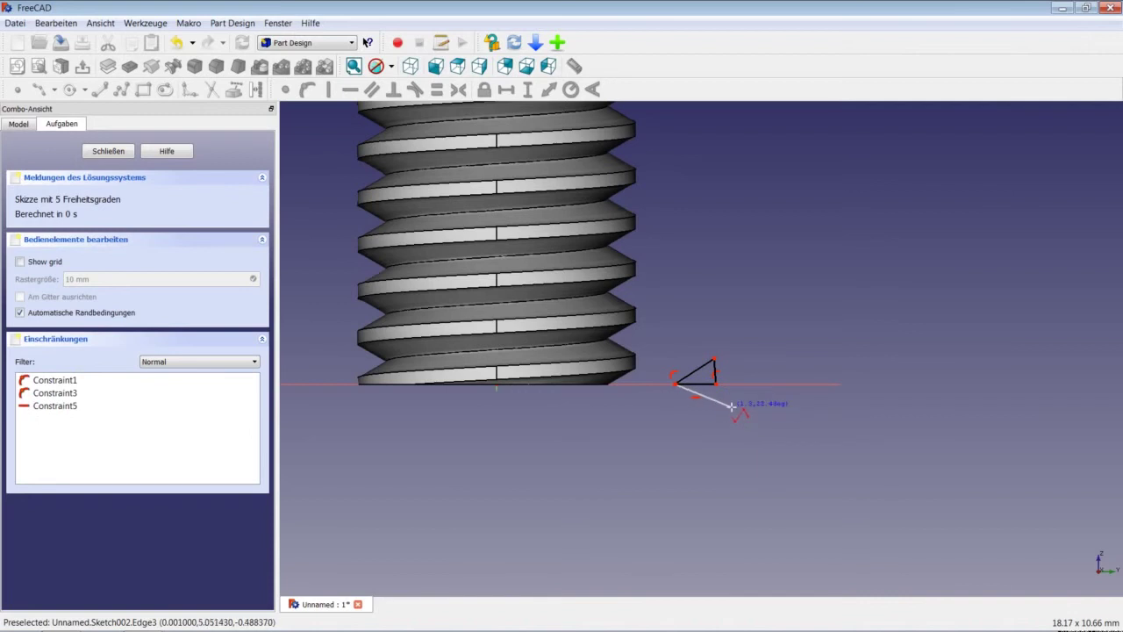
right_click(731, 407)
Step: Zoom in and select the triangle's bottom-left corner
scroll(695, 383, up, 1)
scroll(698, 390, up, 3)
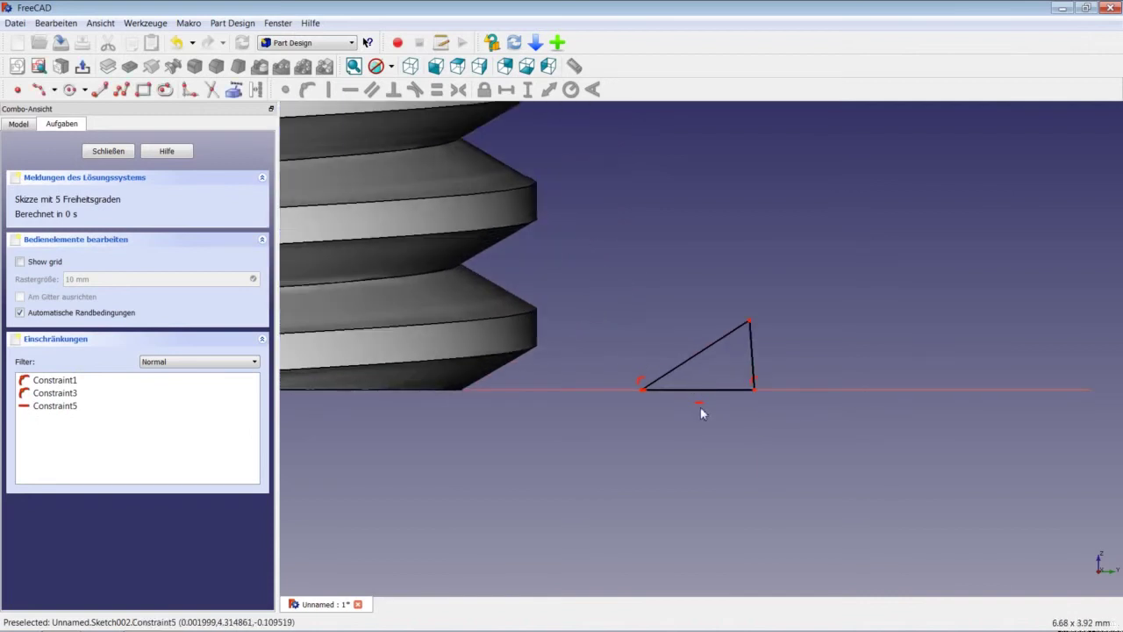
scroll(653, 390, up, 2)
scroll(647, 393, up, 2)
scroll(627, 401, up, 2)
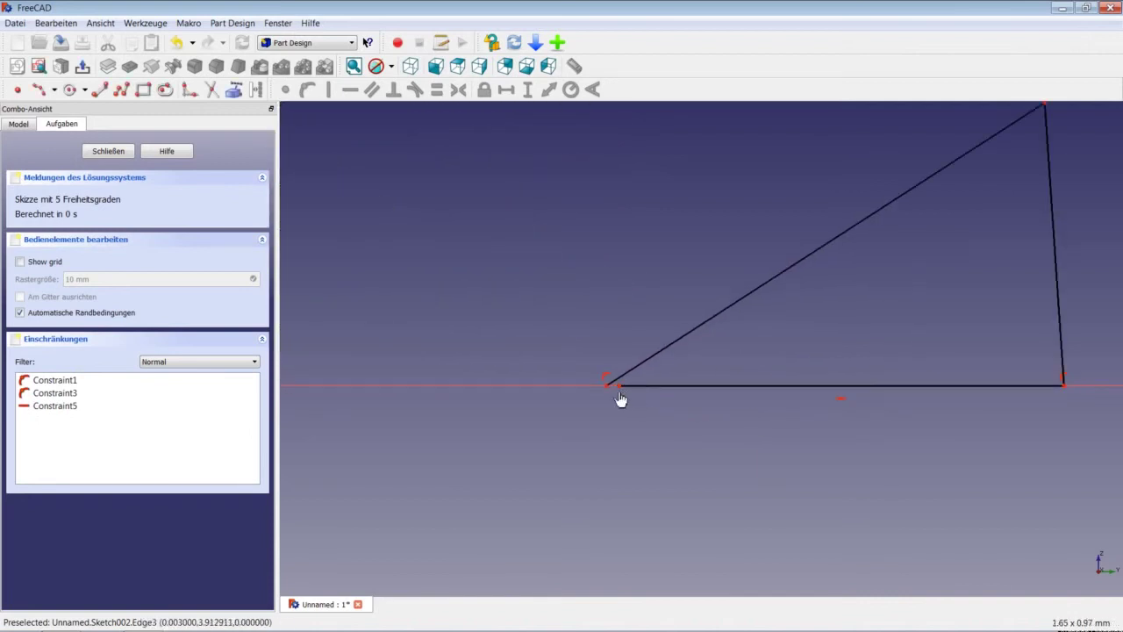
click(615, 387)
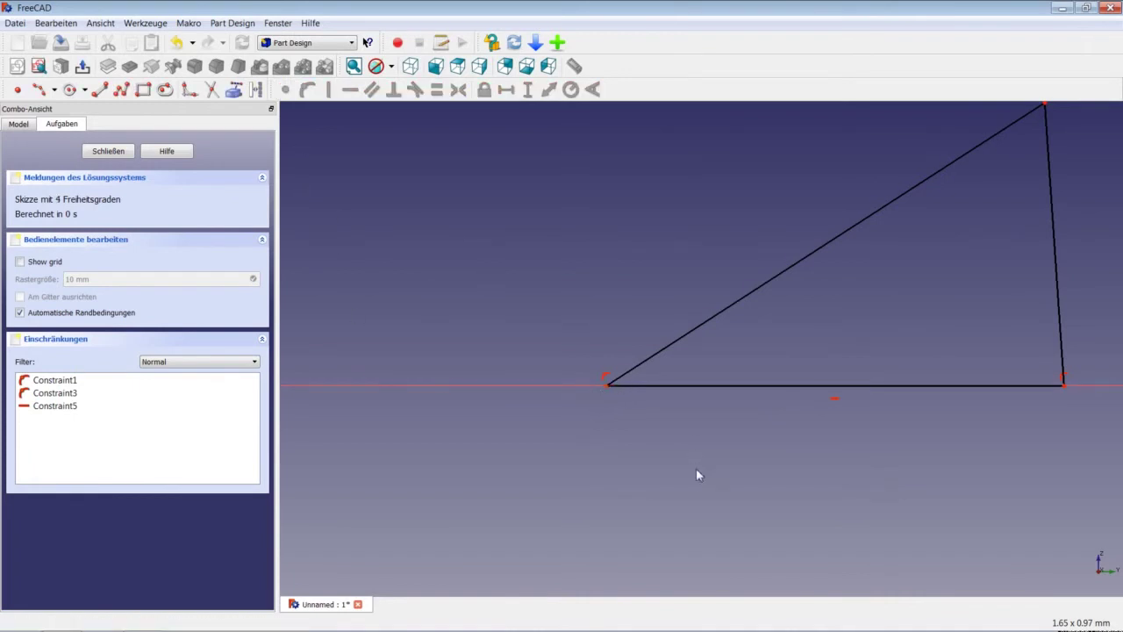
scroll(702, 460, down, 3)
scroll(702, 460, down, 2)
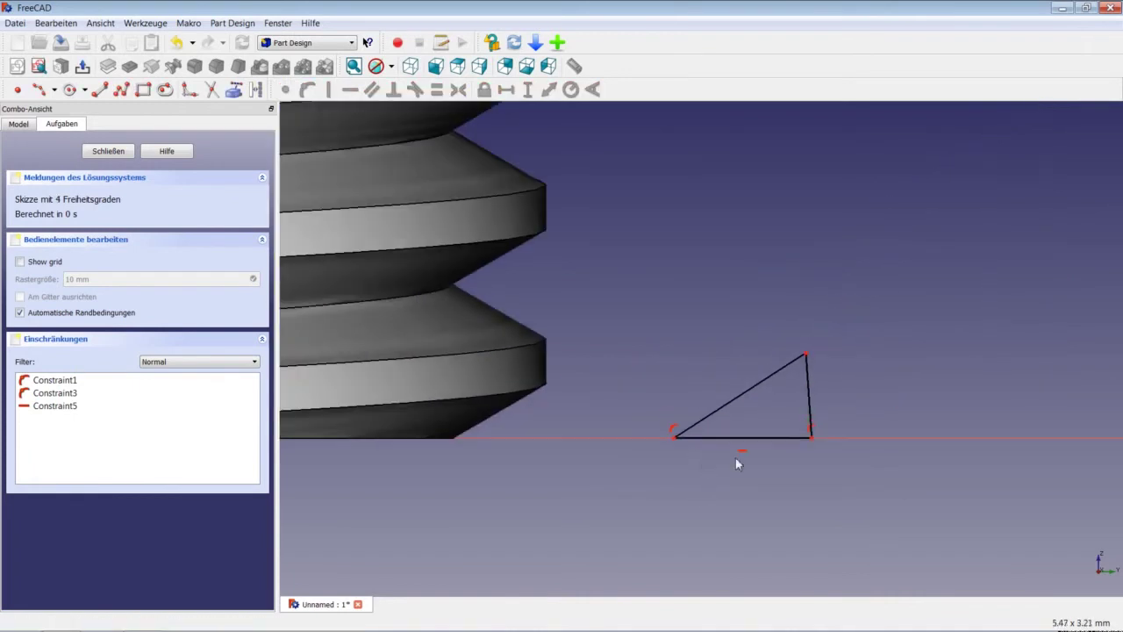
Step: Make the triangle's right edge vertical and set a 30° angle between the sloped and bottom edges
click(808, 404)
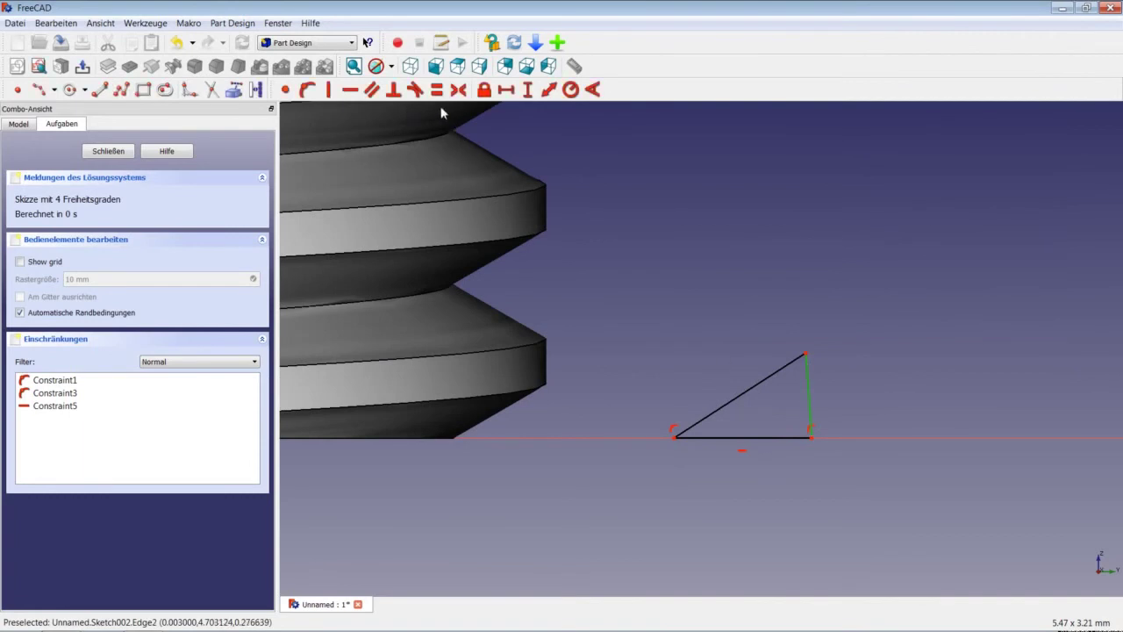
click(328, 90)
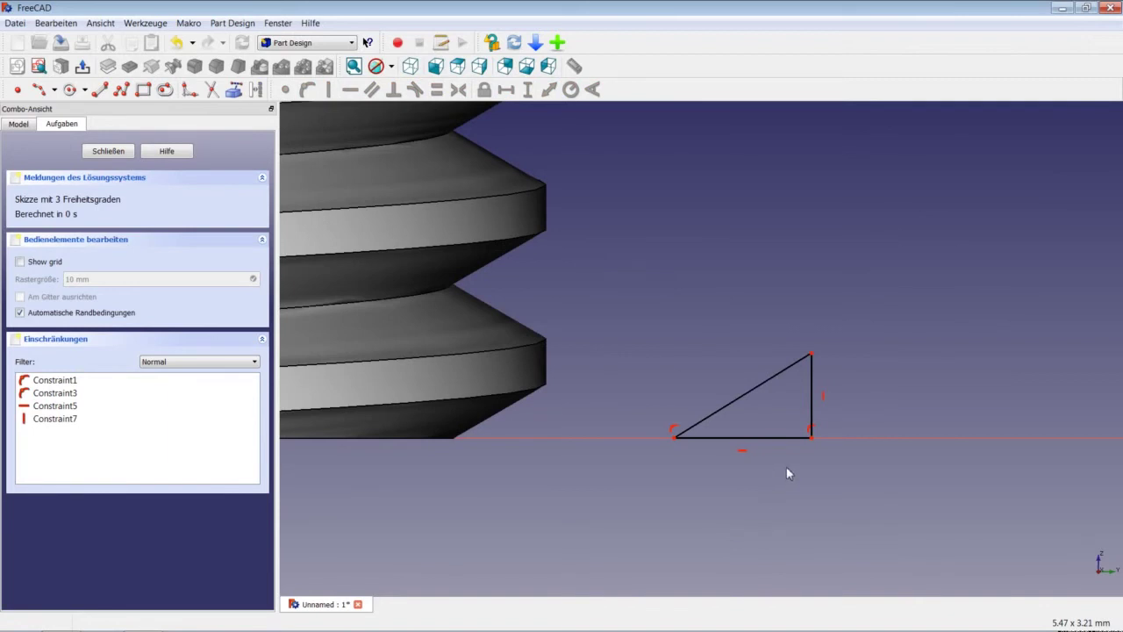
click(711, 422)
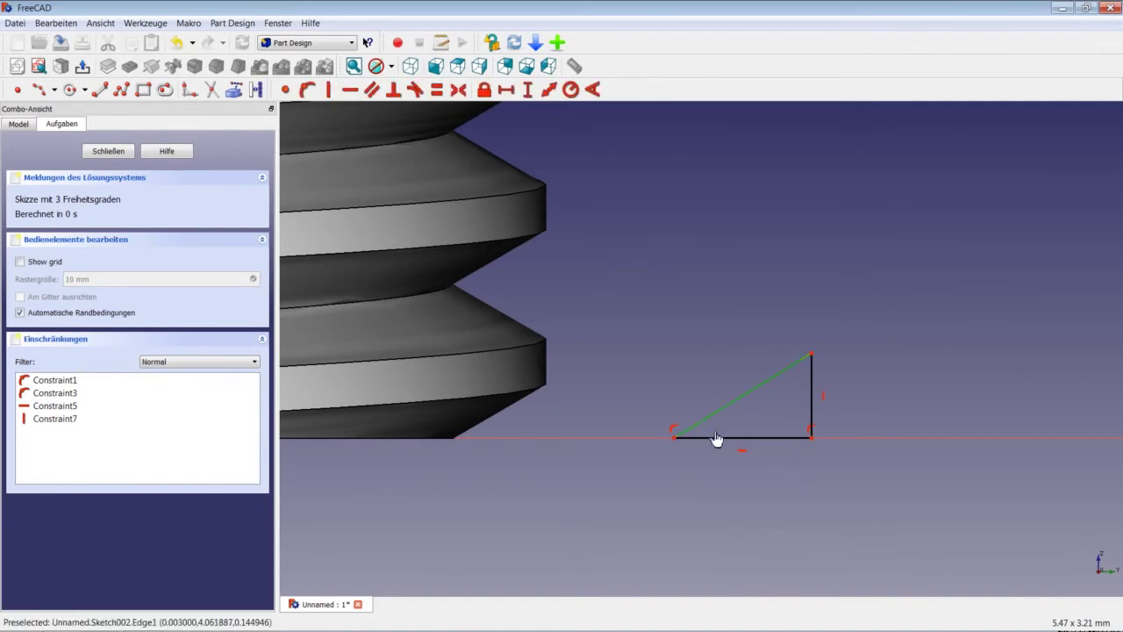
click(717, 438)
click(592, 89)
text(30)
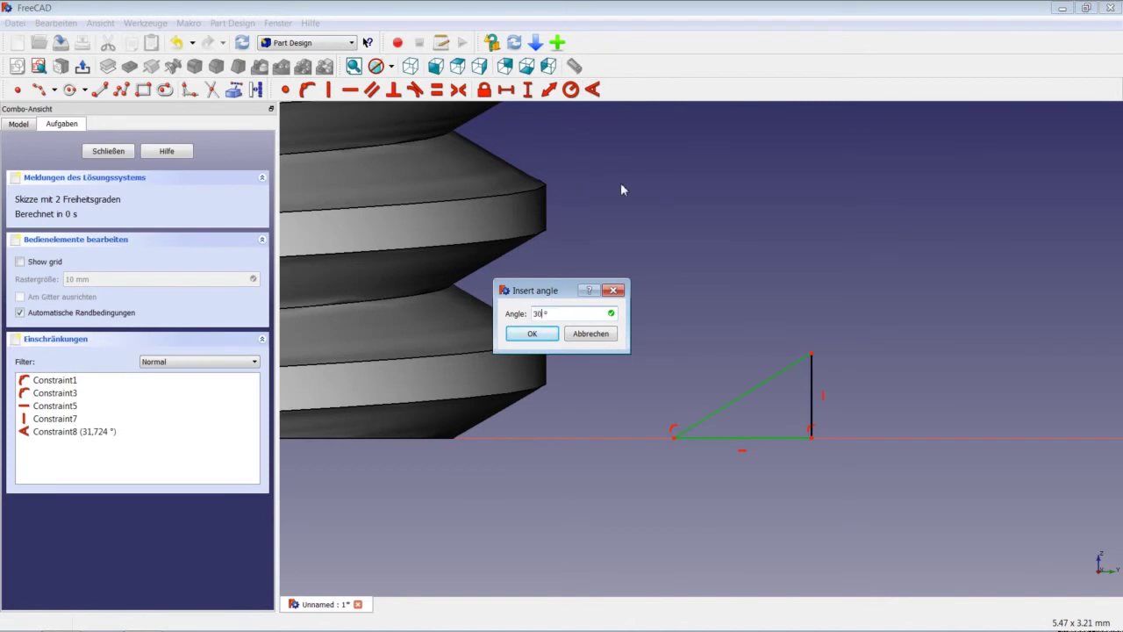
key(Return)
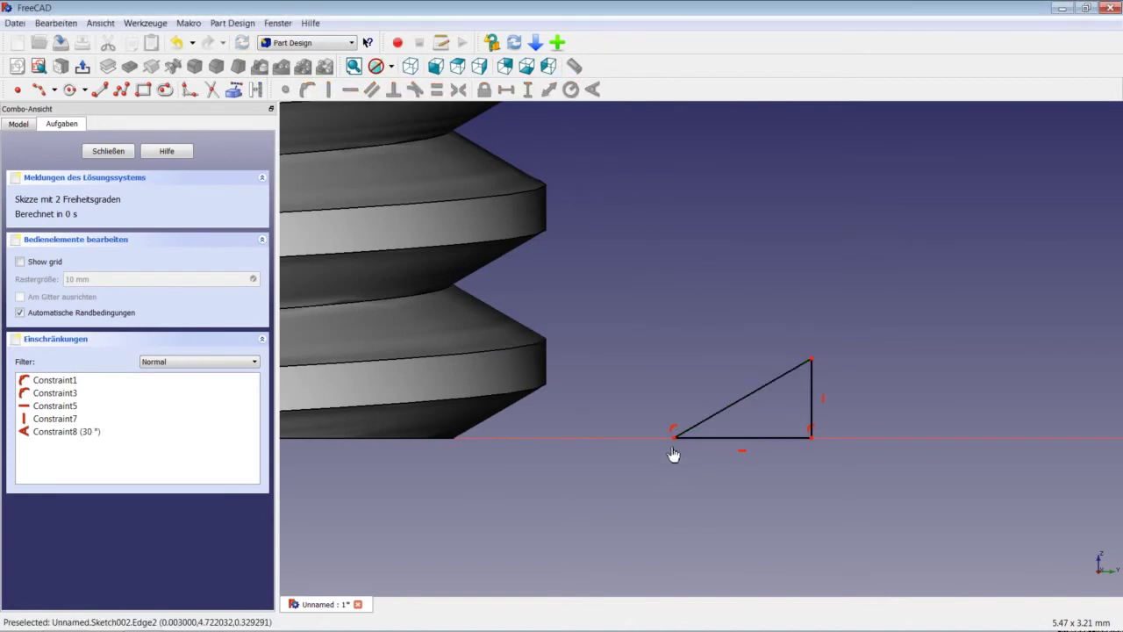
Step: Set the left corner's horizontal distance from the axis to 2,385 mm
scroll(550, 447, down, 2)
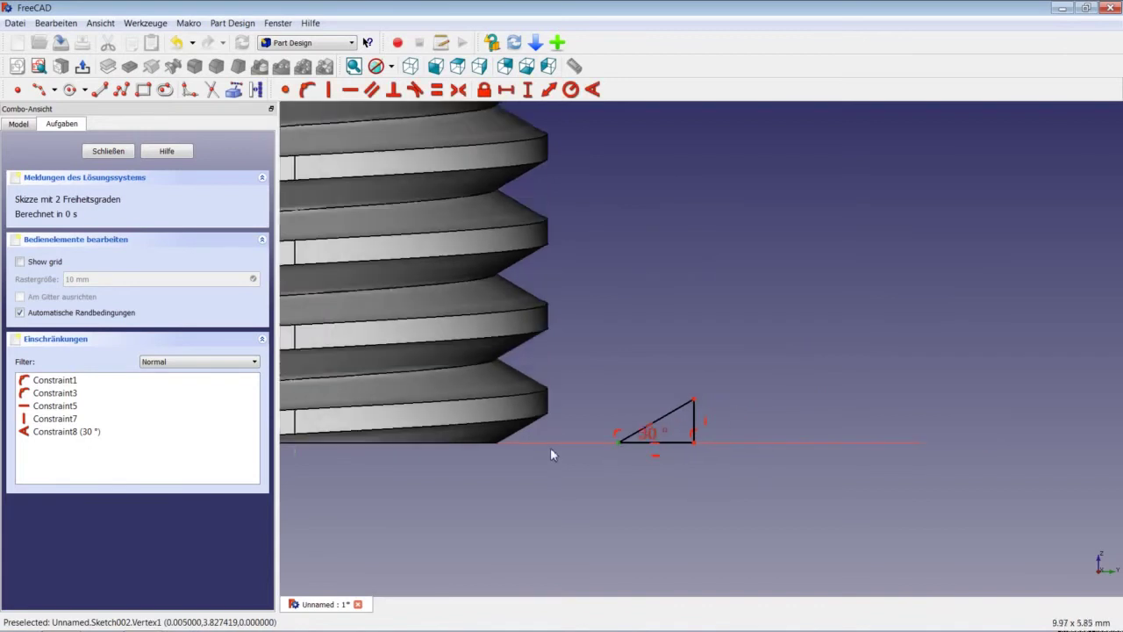
scroll(384, 459, down, 3)
scroll(426, 447, up, 3)
scroll(425, 454, up, 2)
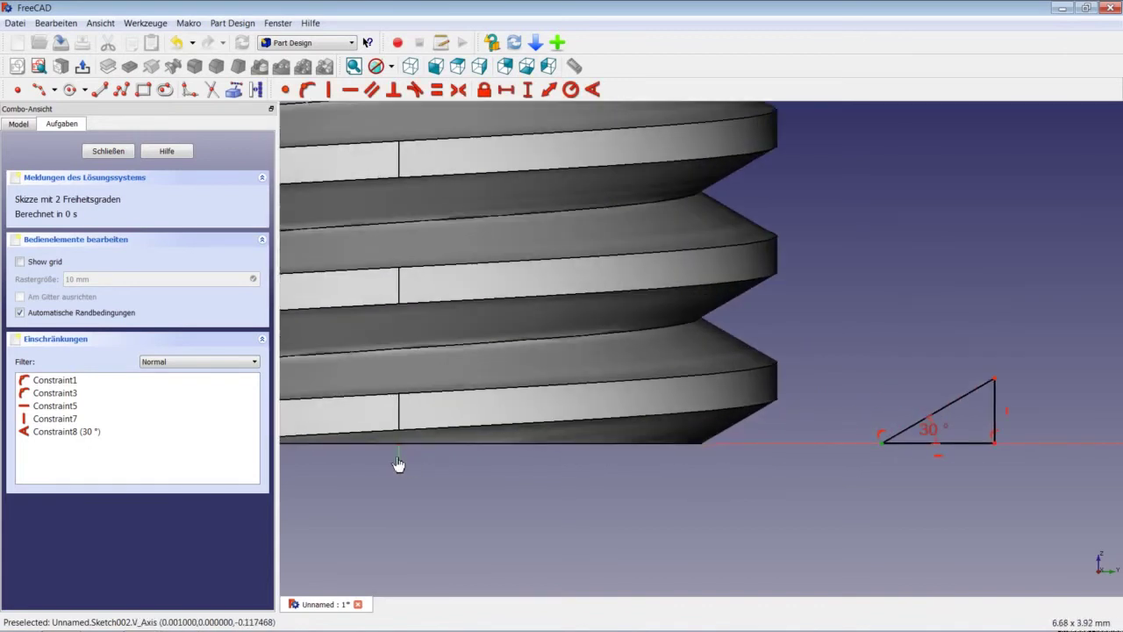
click(509, 89)
text(2,38)
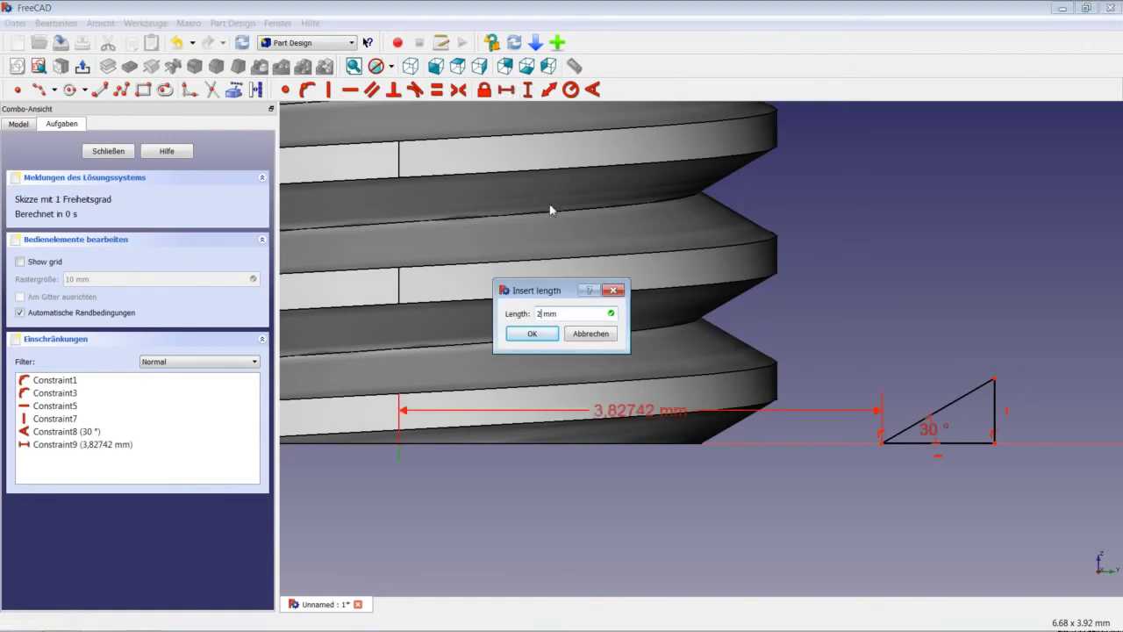
text(5)
key(Return)
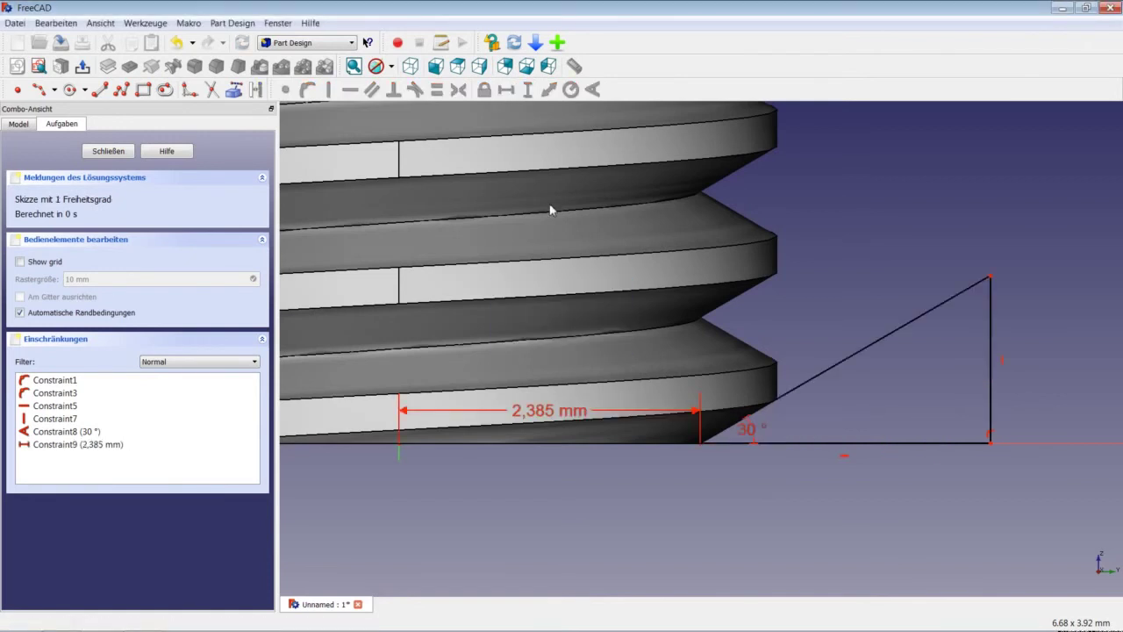
Step: Set the bottom-right corner 3,2 mm from the vertical axis and close the sketch
click(990, 443)
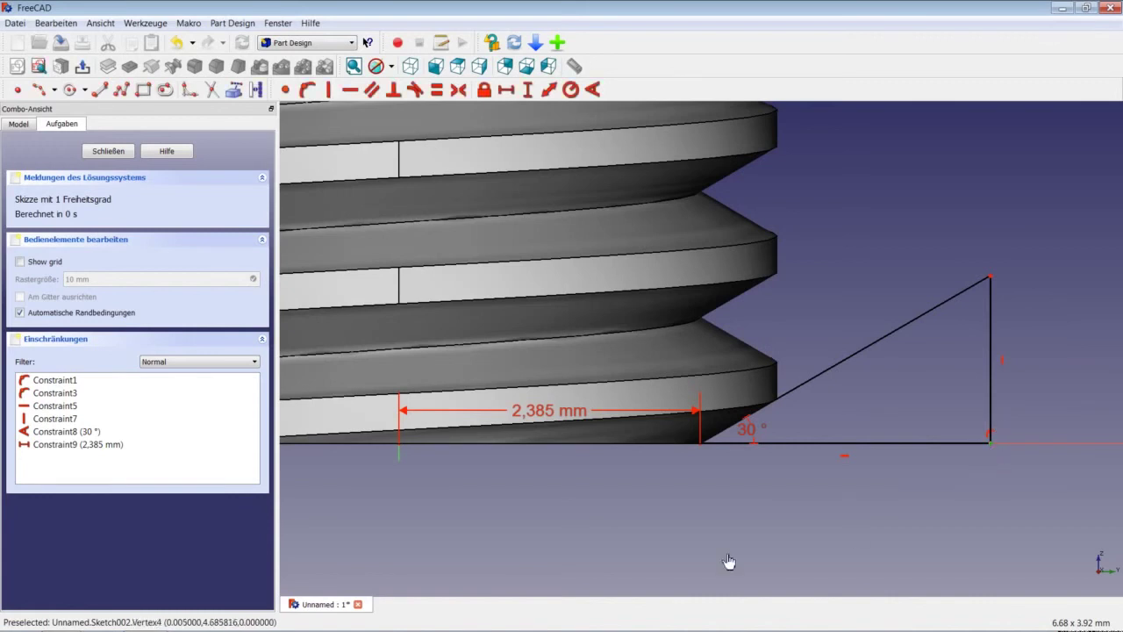
click(400, 463)
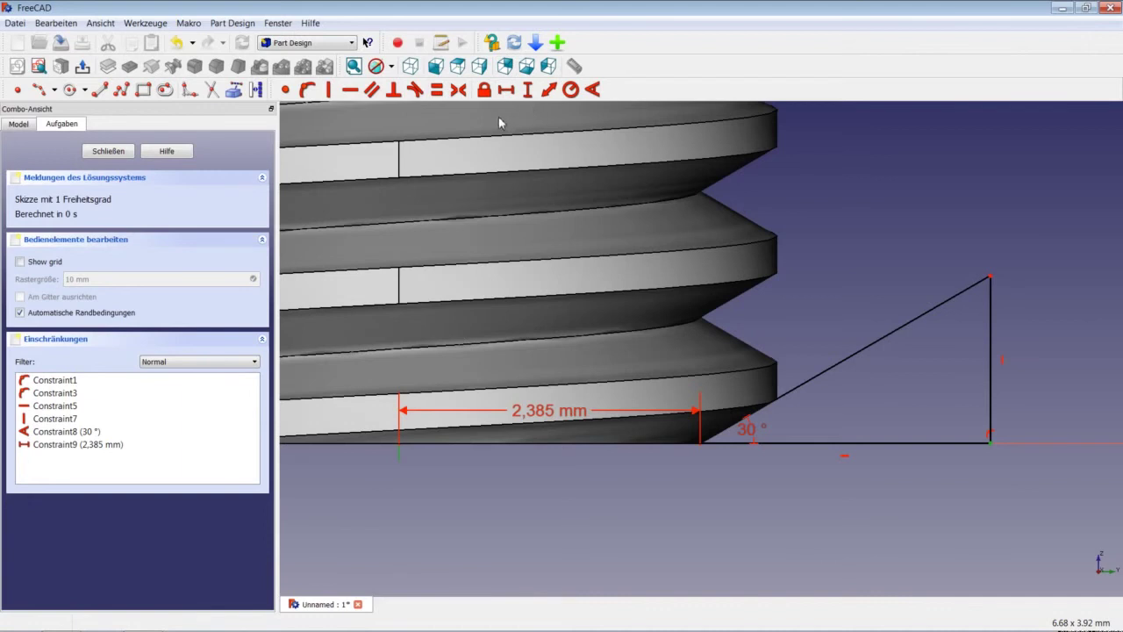
click(507, 90)
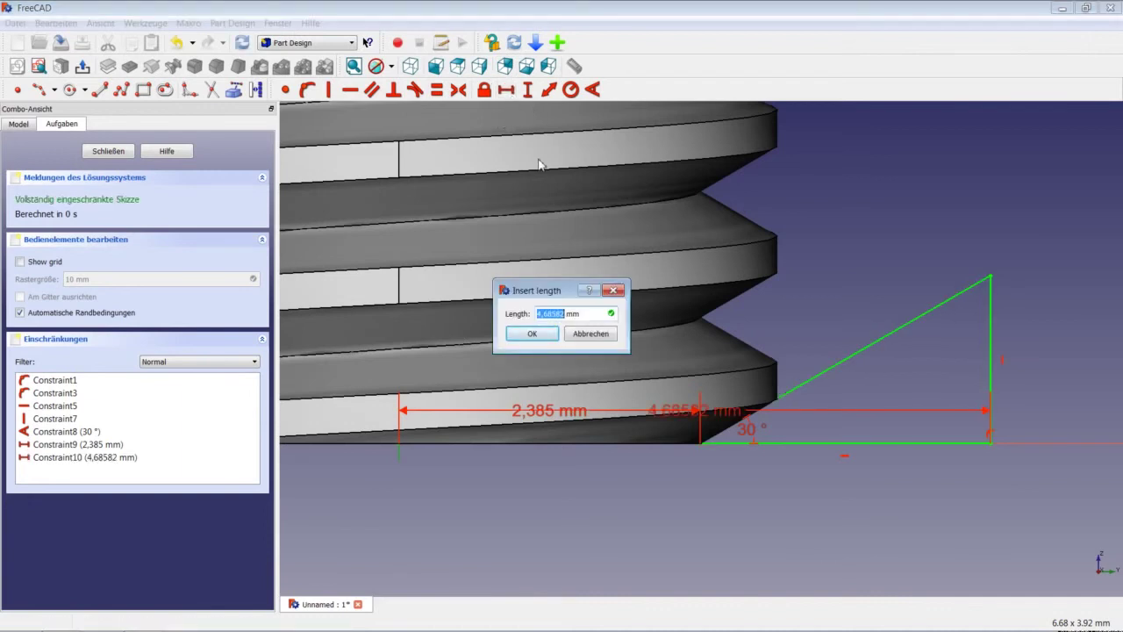
text(3,2)
key(Return)
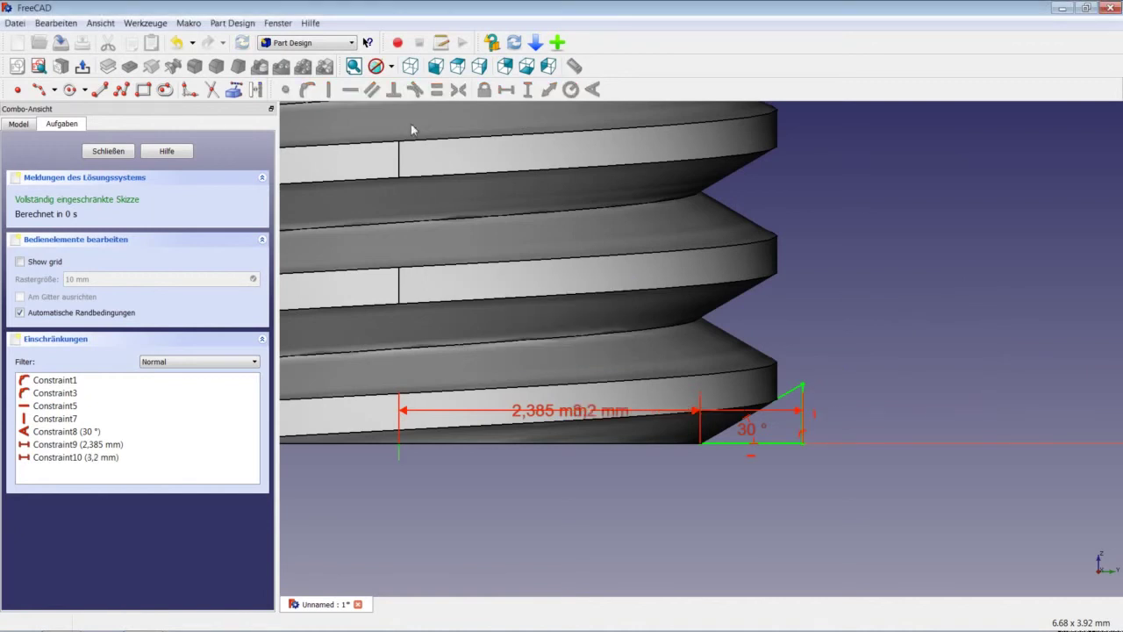
click(127, 151)
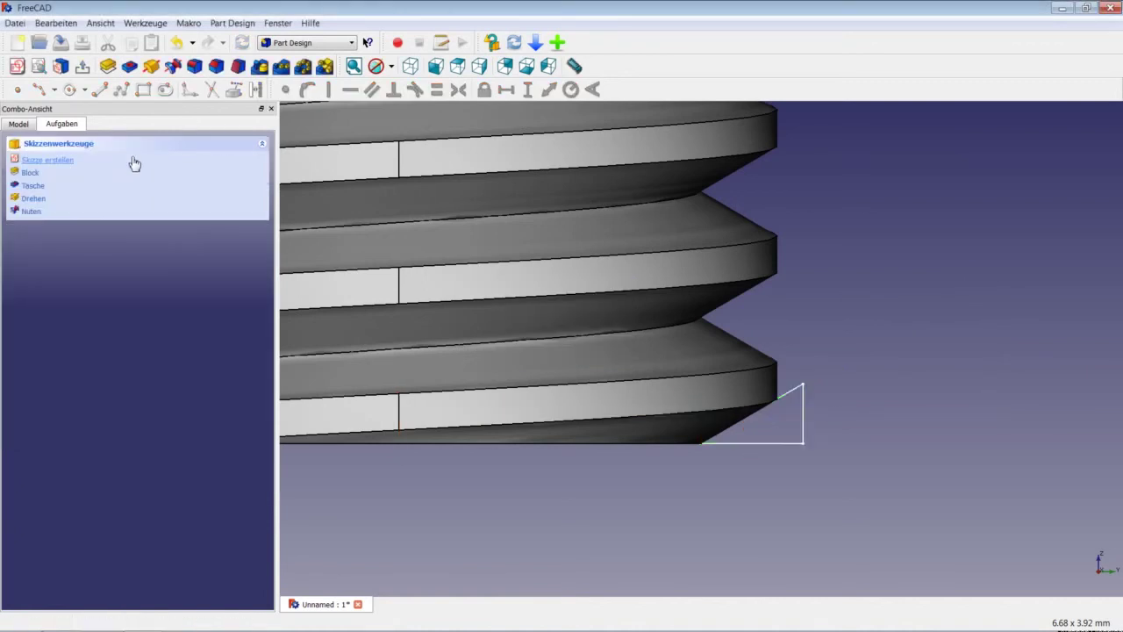
Step: Revolve the triangle sketch around the screw axis to create Revolution
click(151, 66)
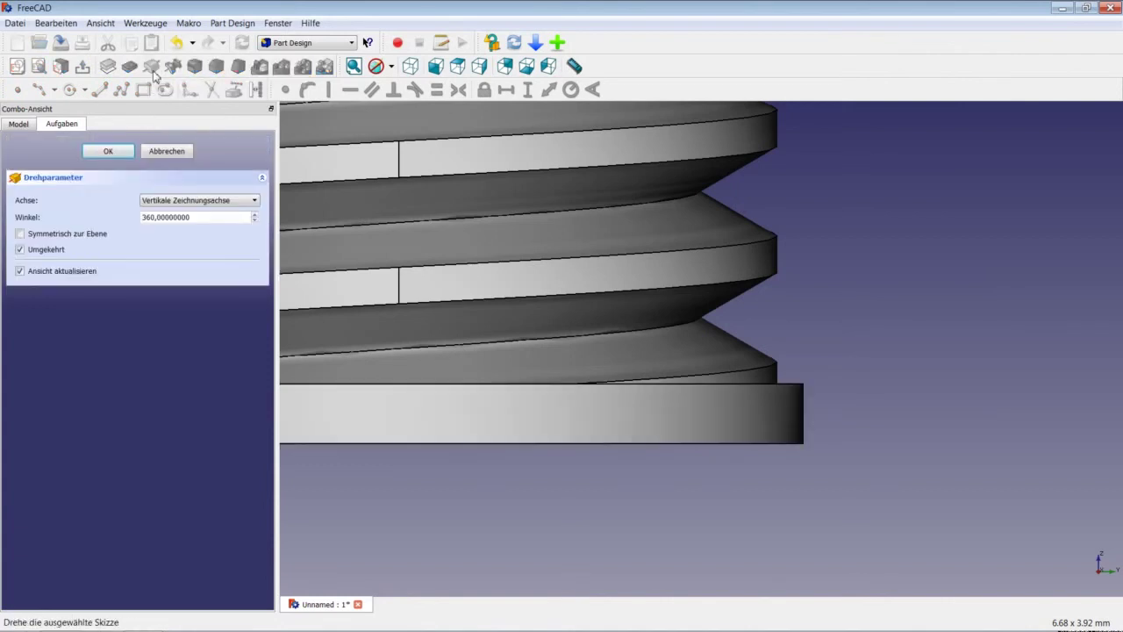
click(118, 152)
scroll(436, 213, down, 2)
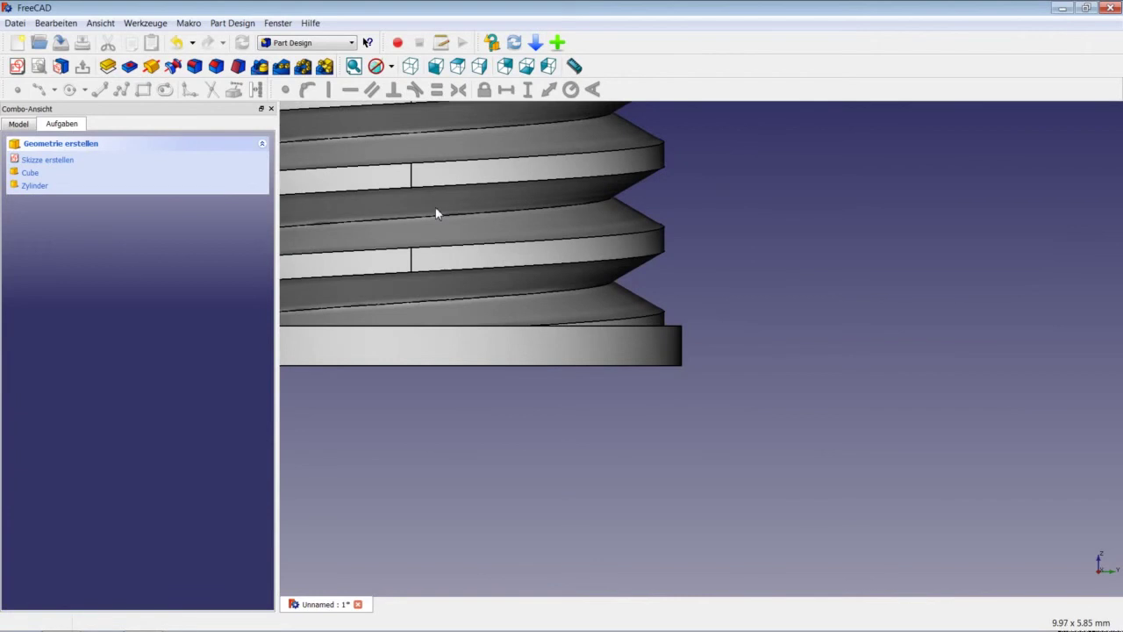
scroll(436, 213, down, 2)
scroll(394, 181, down, 2)
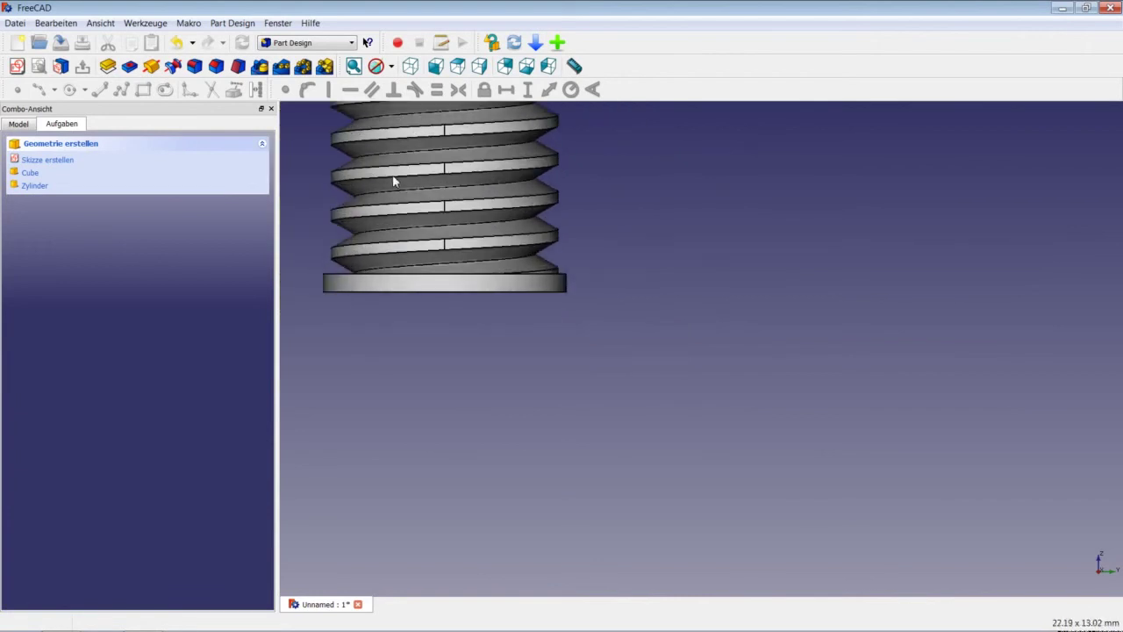
Step: In the Part workbench, cut the Revolution from the Fillet to produce Cut001
click(18, 125)
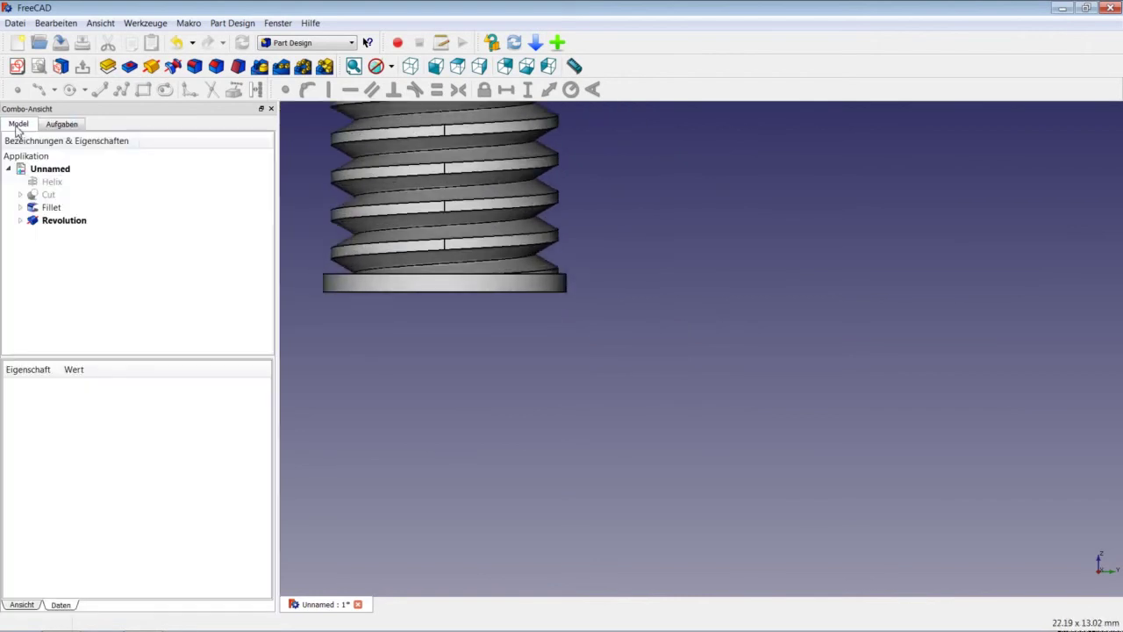
click(61, 212)
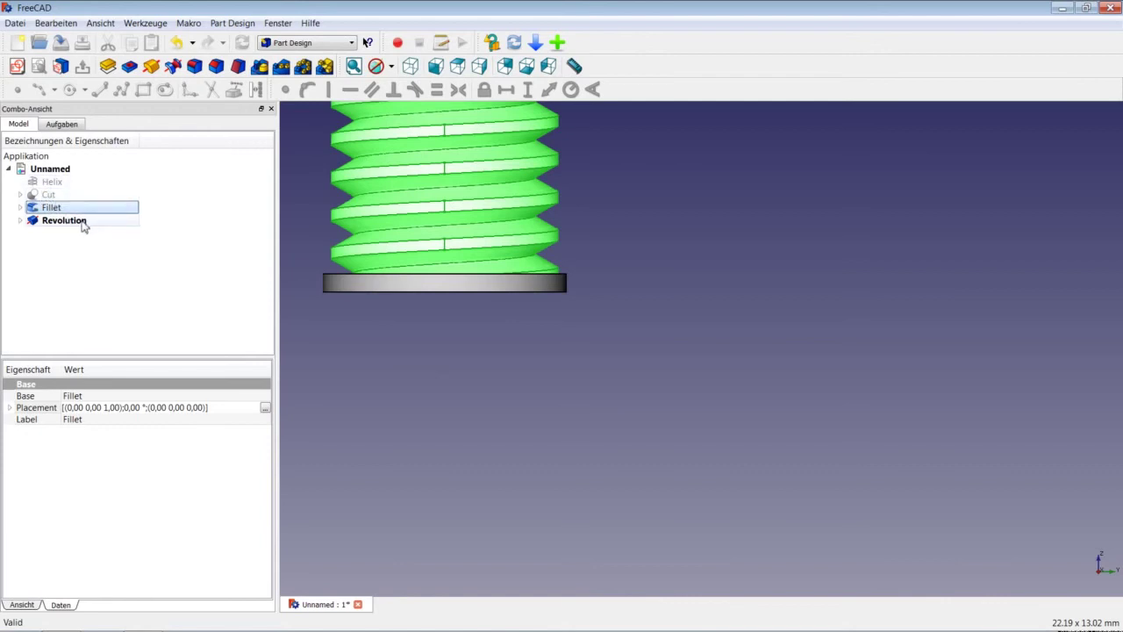
ctrl+click(83, 221)
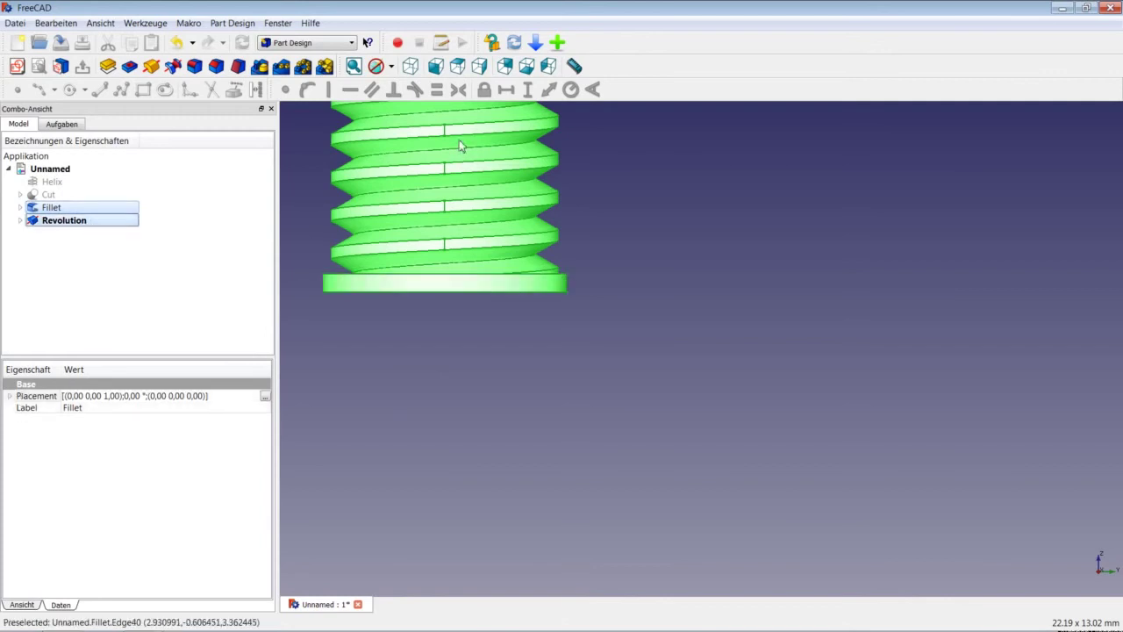
click(282, 45)
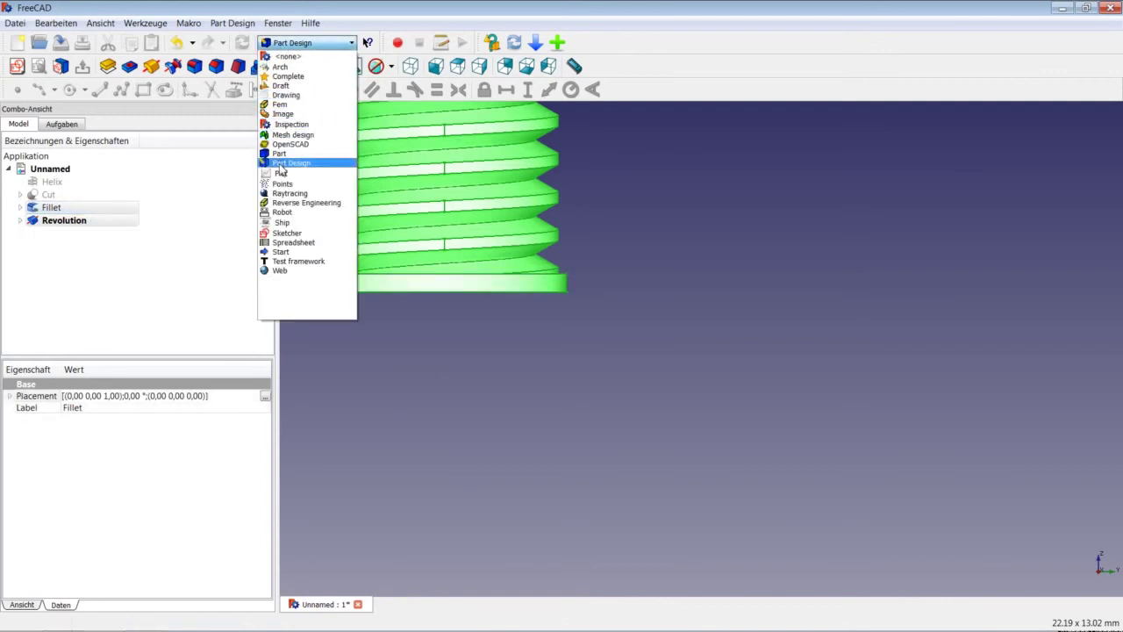
click(344, 158)
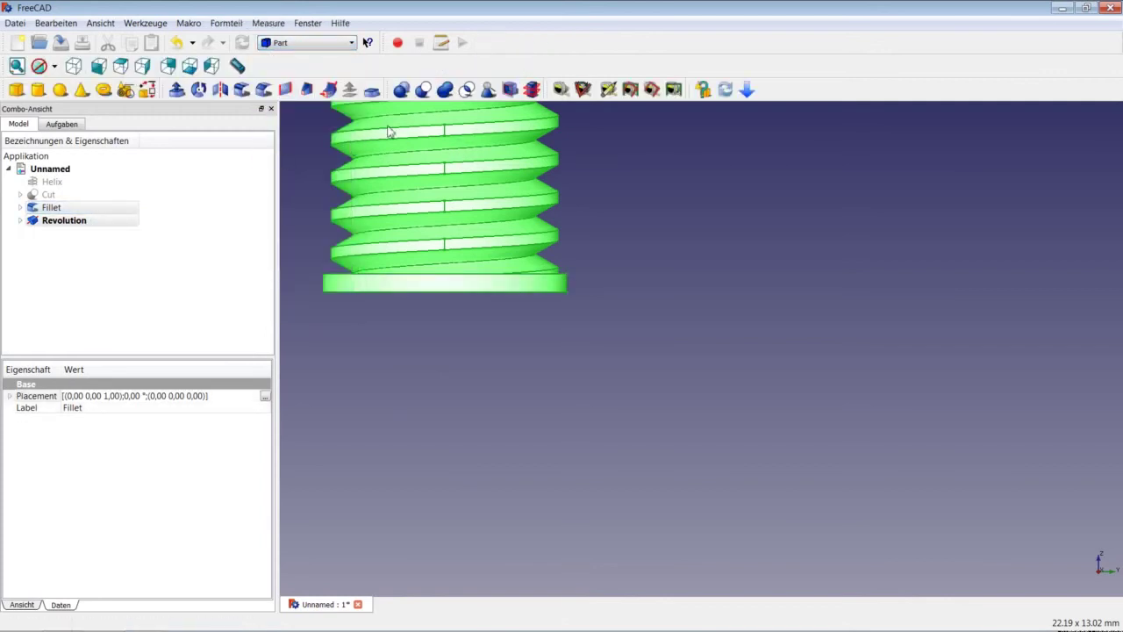
click(424, 91)
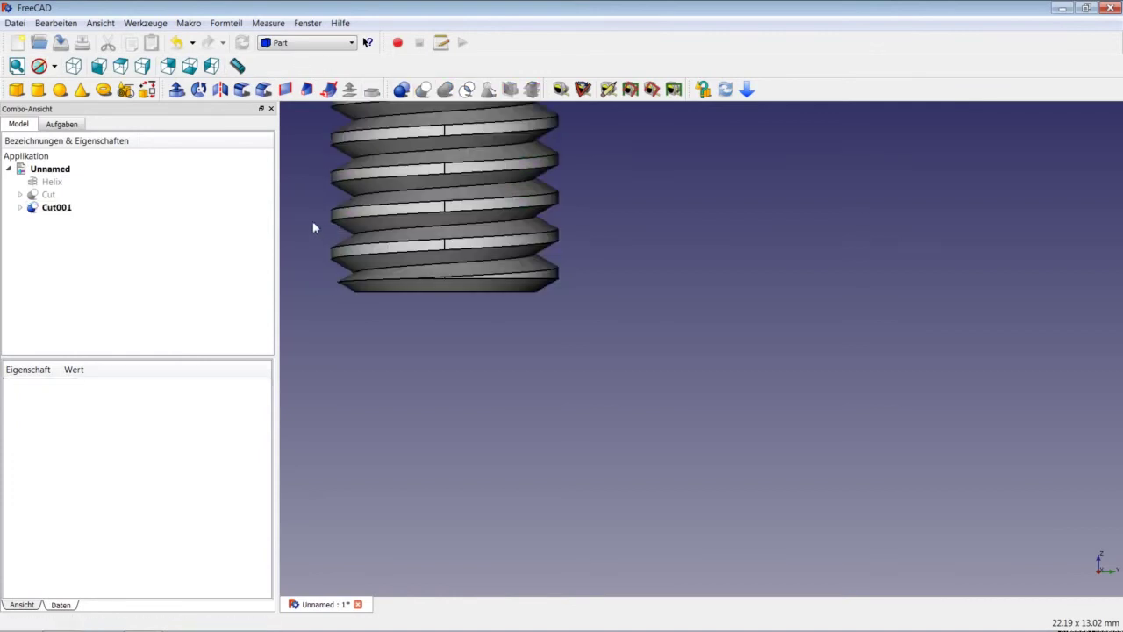
Step: Inspect the underside, return to axonometric view fitting the whole screw, and save
middle_drag(469, 292, 465, 263)
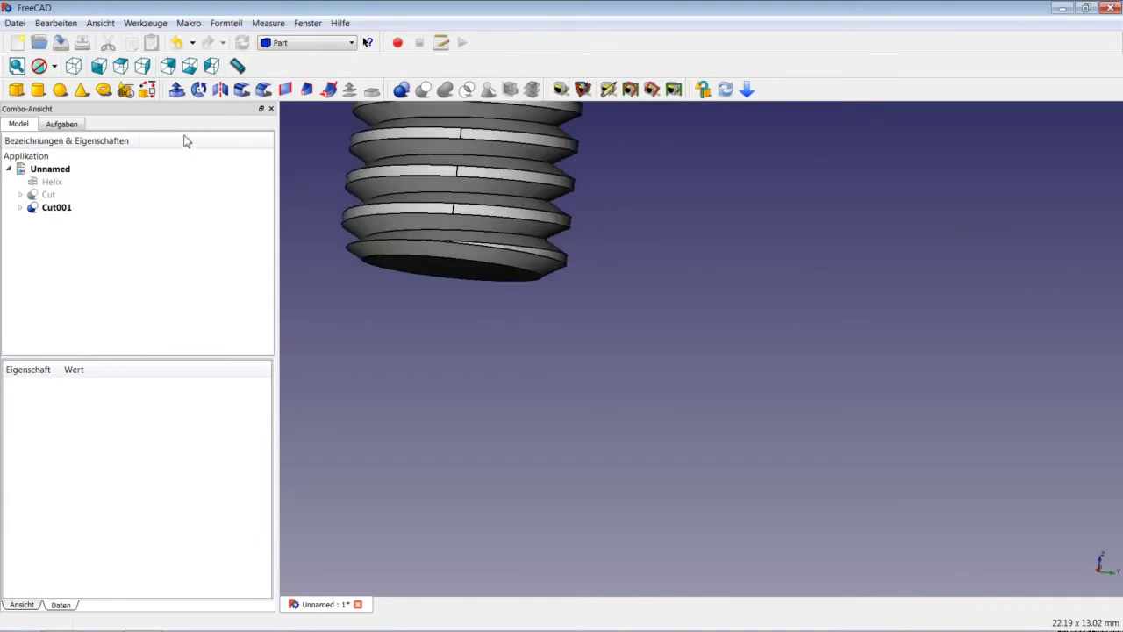
click(73, 66)
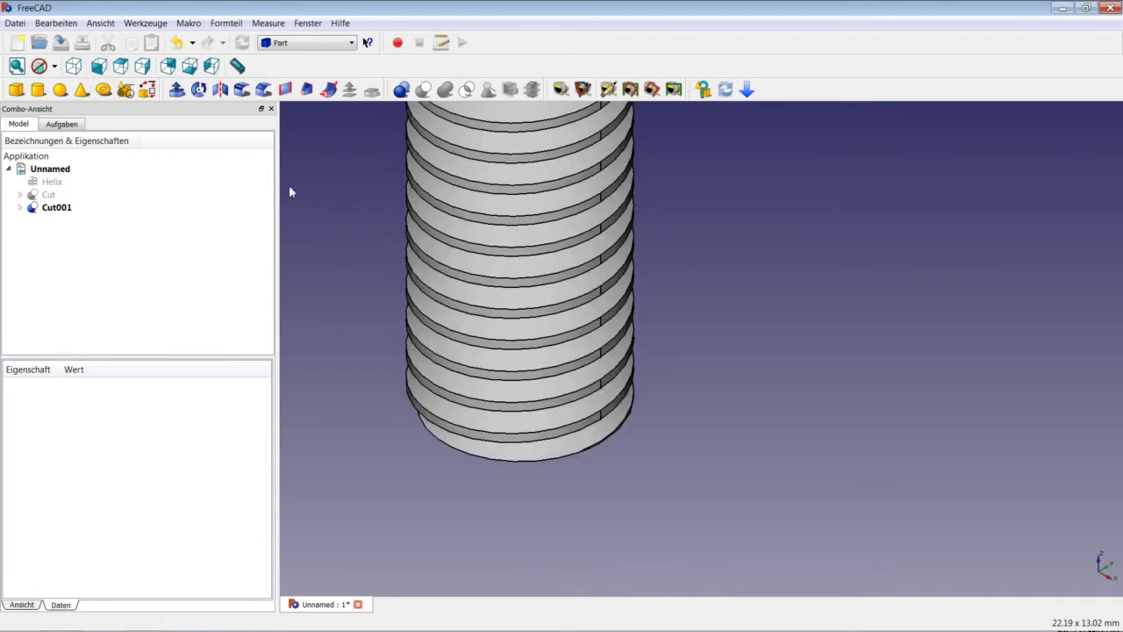
right_click(366, 223)
click(431, 232)
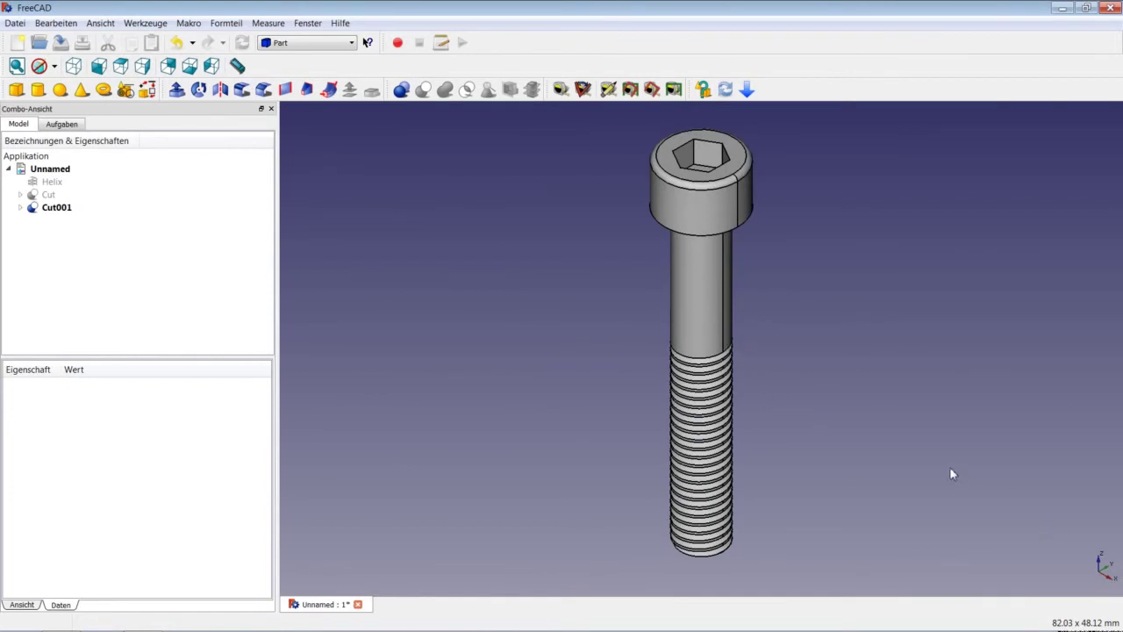
key(ctrl+s)
Step: Zoom in on the thread end and select the triangular gap face below the shank
mouse_move(765, 391)
middle_down()
mouse_move(753, 367)
mouse_move(641, 314)
middle_up()
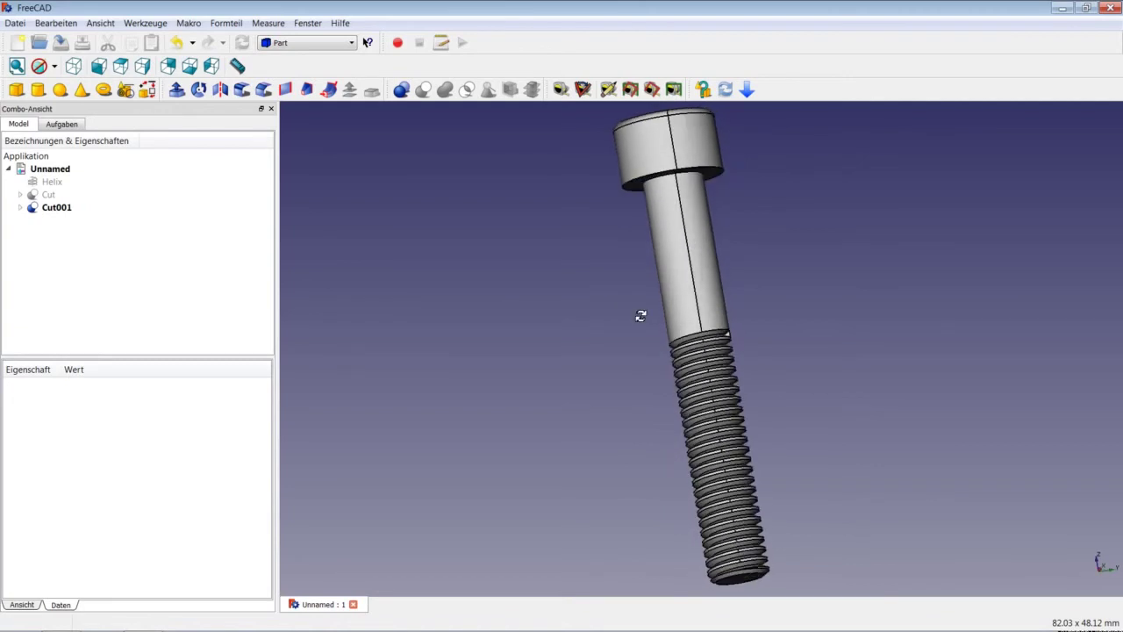
scroll(760, 342, up, 4)
scroll(746, 342, up, 3)
scroll(703, 326, up, 4)
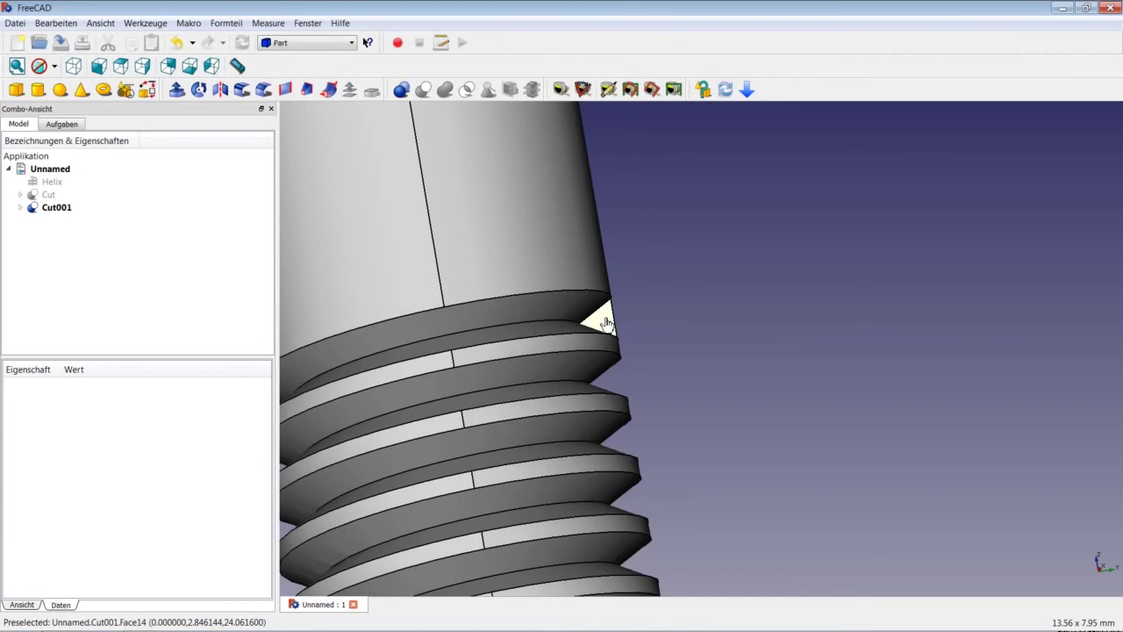
click(606, 323)
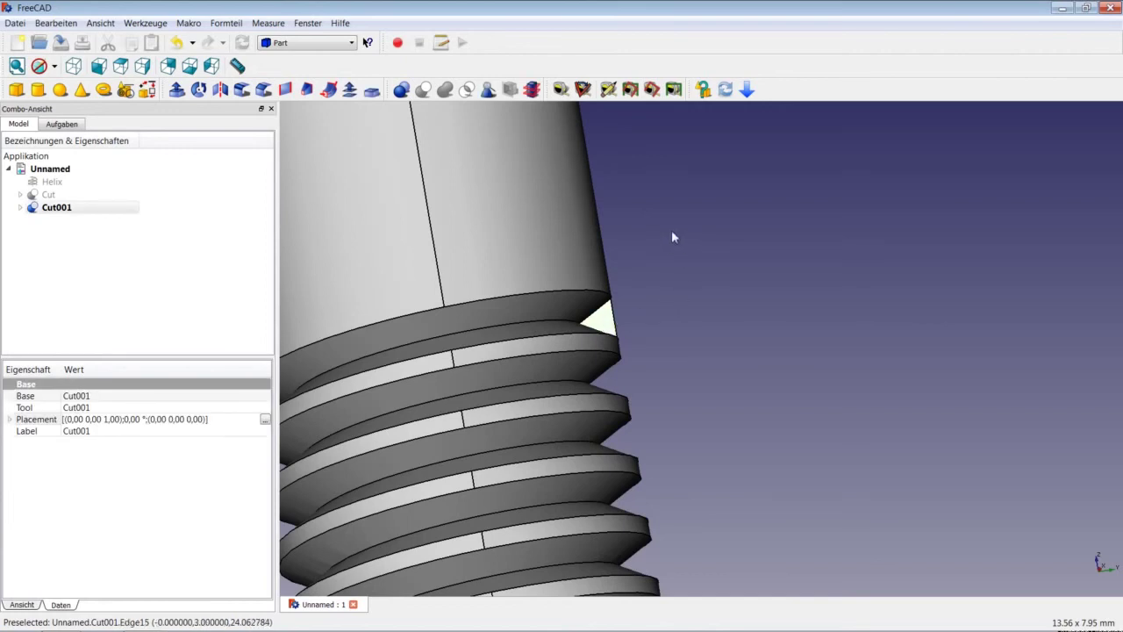
click(343, 43)
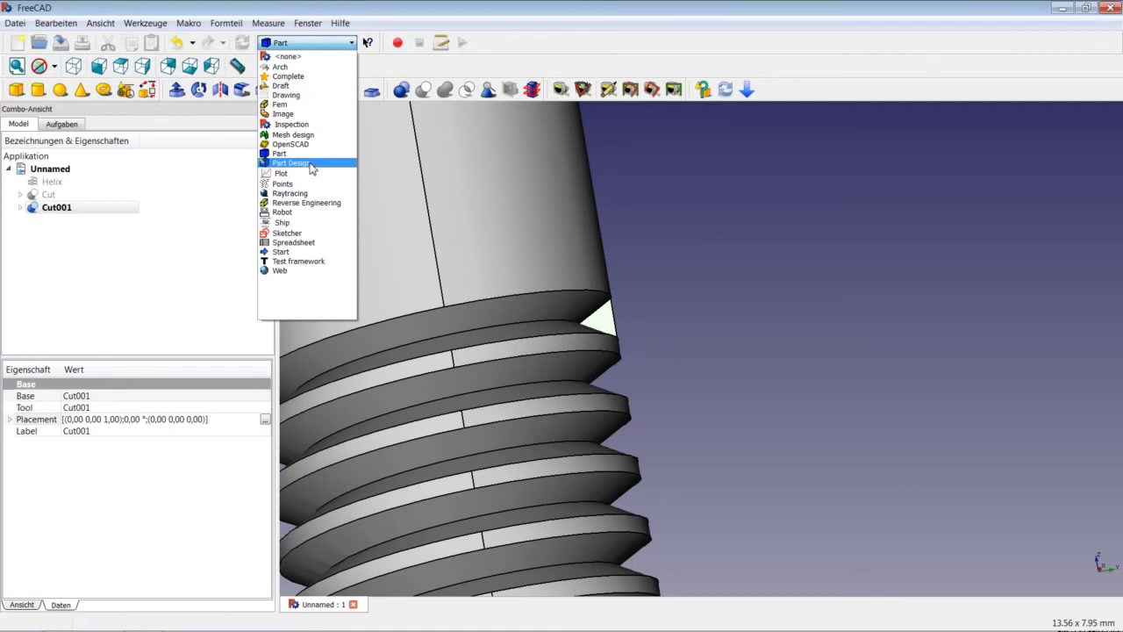
Step: In Part Design, sketch on the gap face, referencing its upper edge and sloped thread edge
click(312, 164)
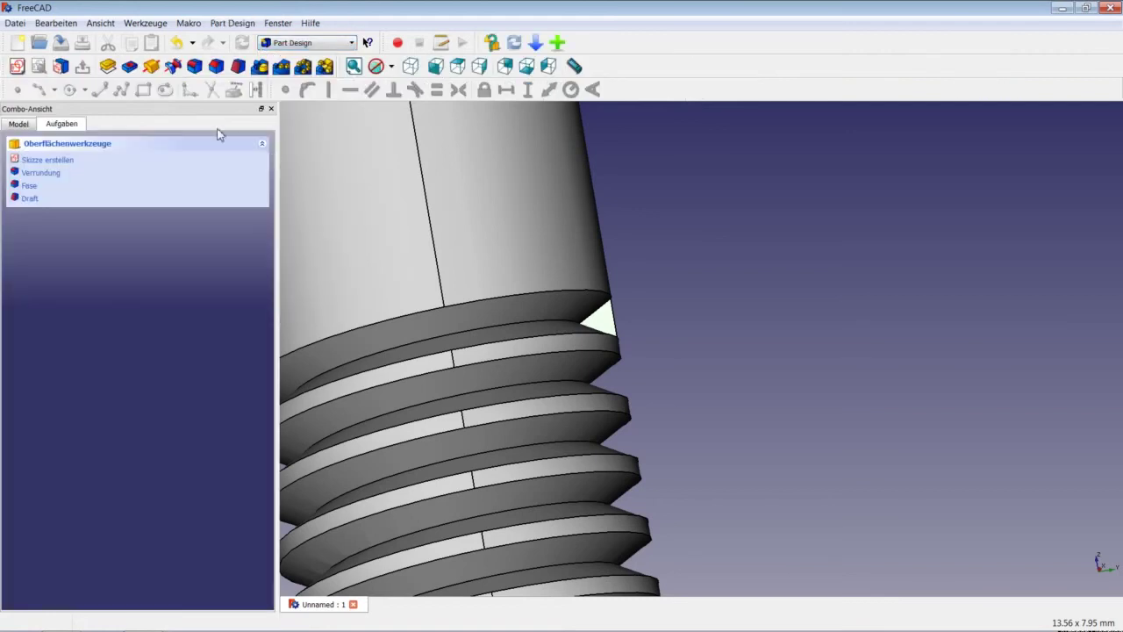
click(17, 66)
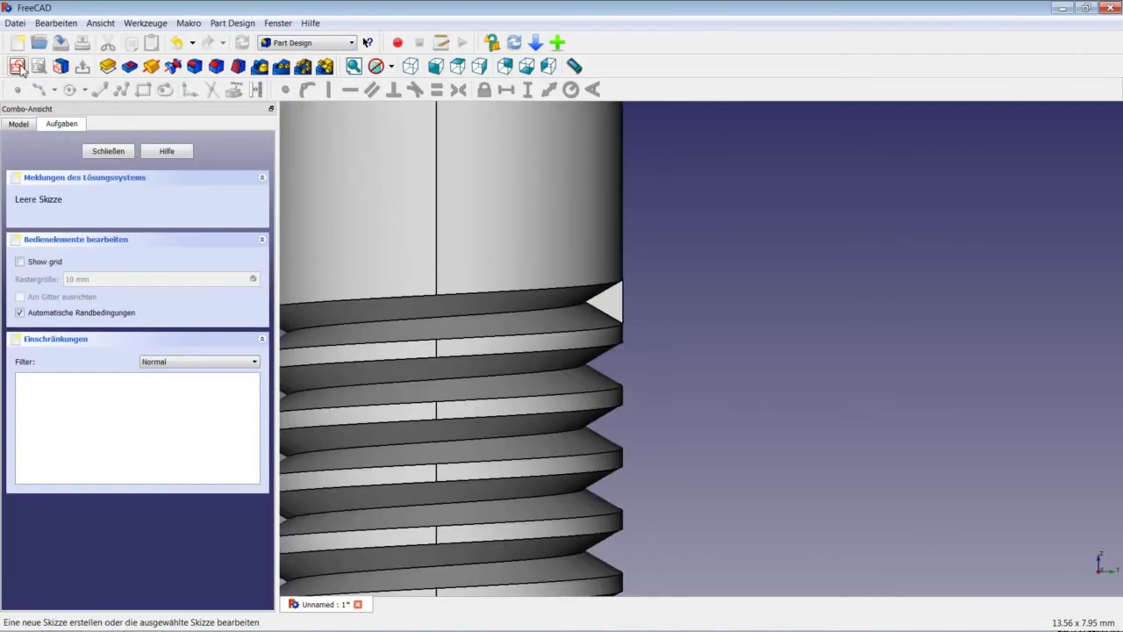
scroll(615, 286, up, 2)
scroll(610, 316, up, 3)
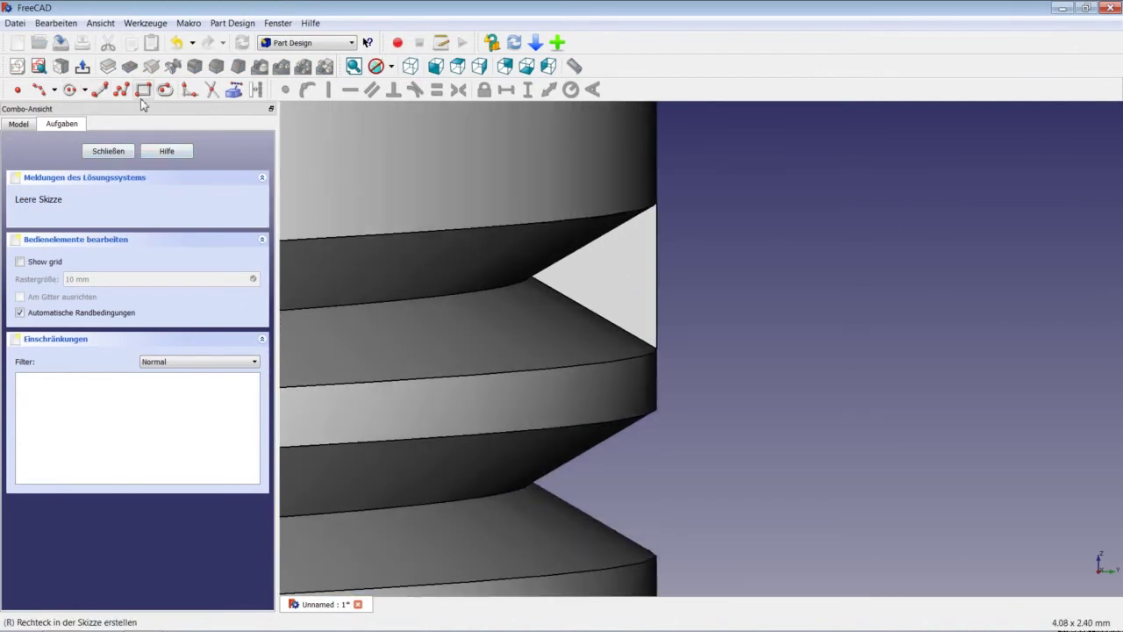
click(235, 92)
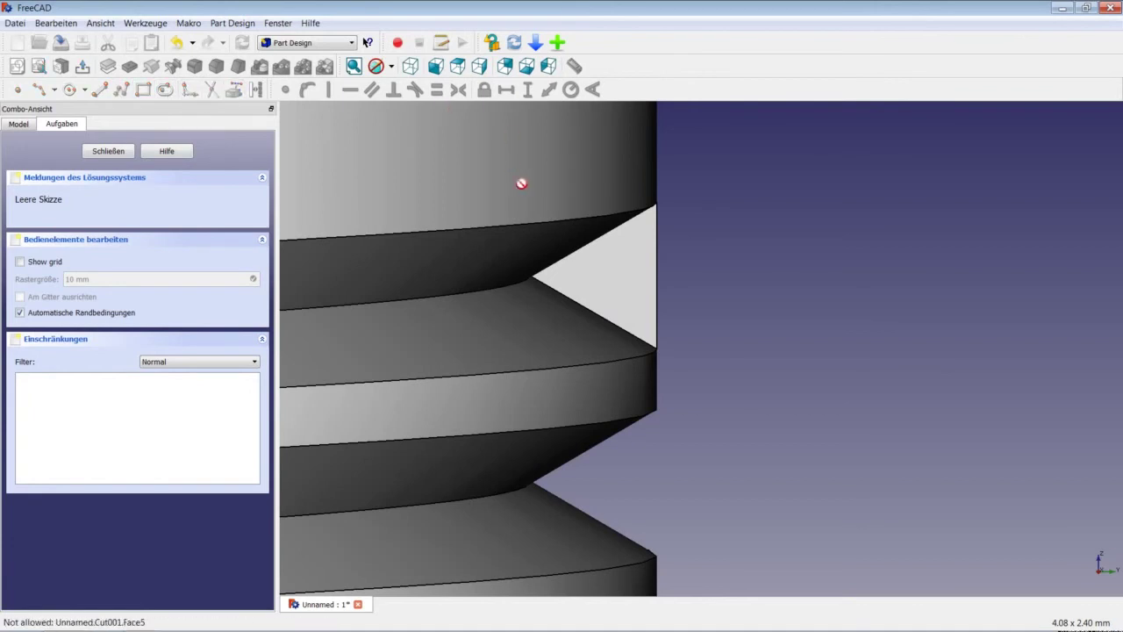
click(592, 243)
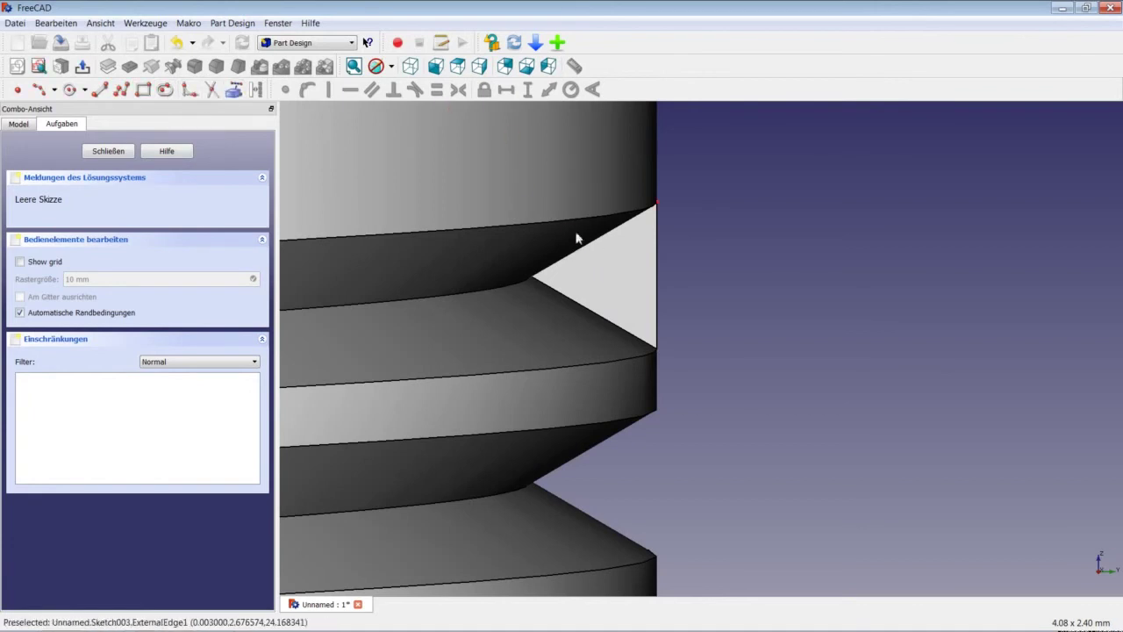
click(235, 92)
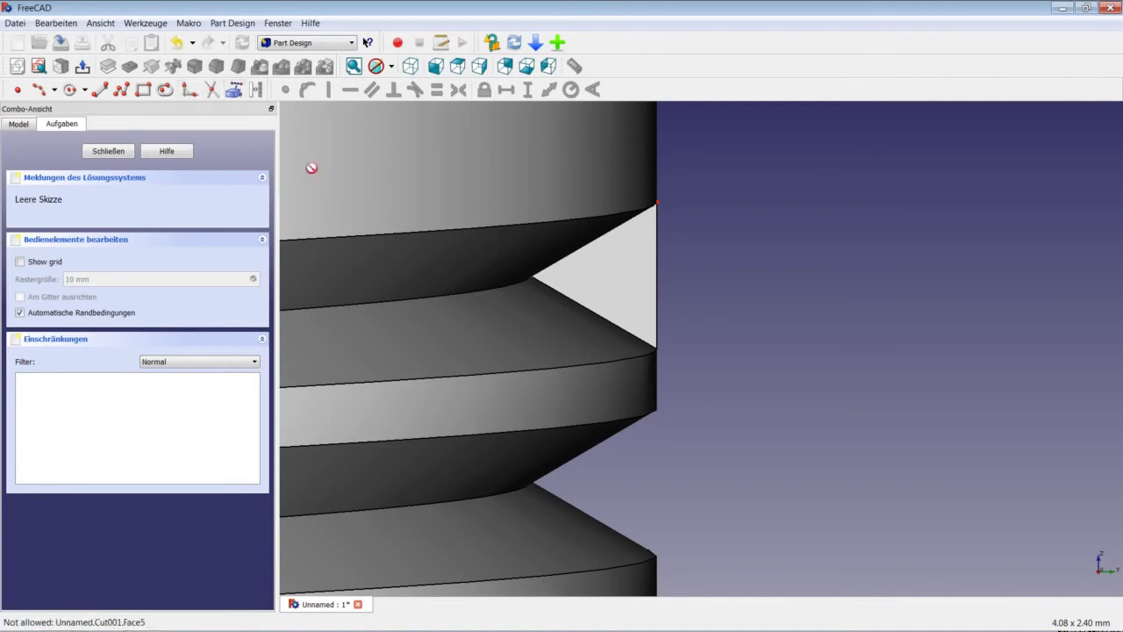
click(576, 303)
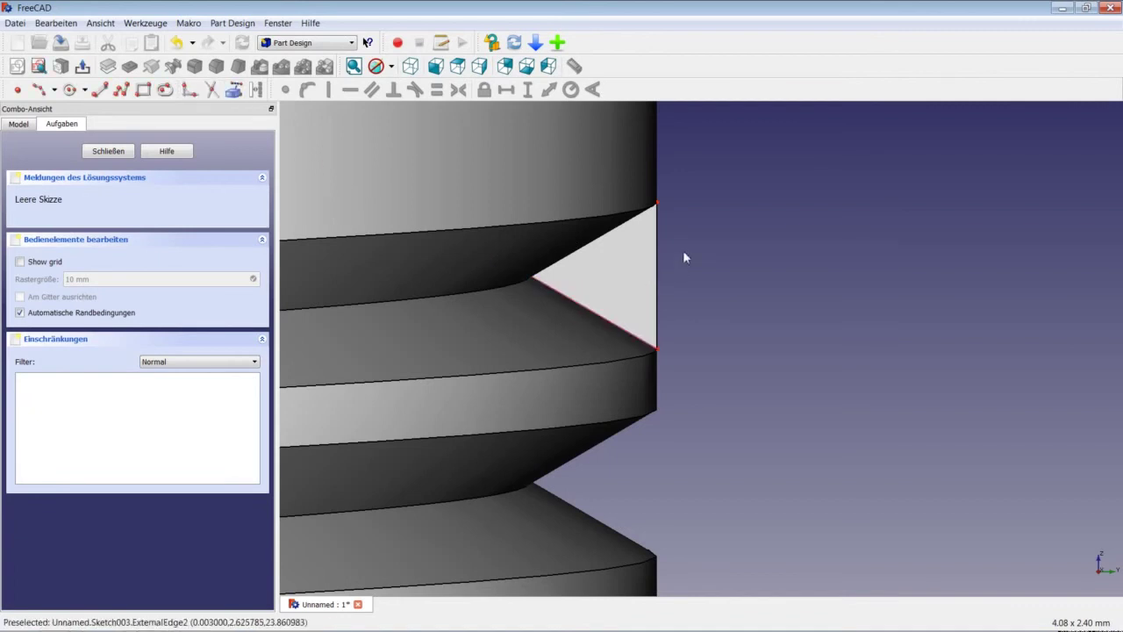
Step: Draw the vertical closing line between the gap's corners, delete redundant Constraint5, and close Sketch003
click(122, 90)
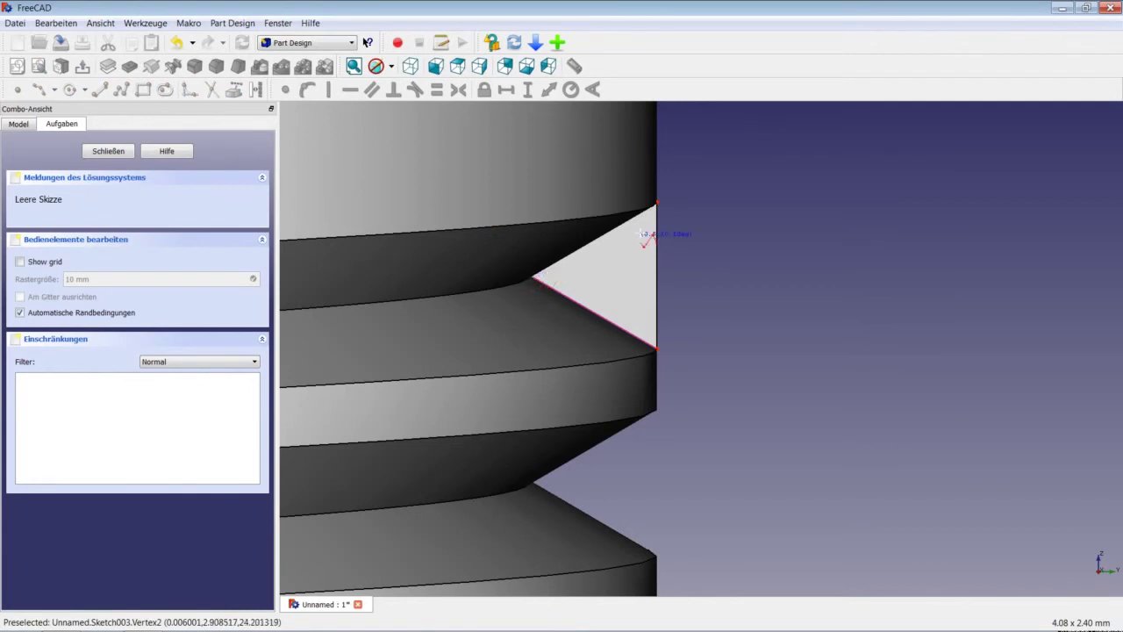
click(656, 203)
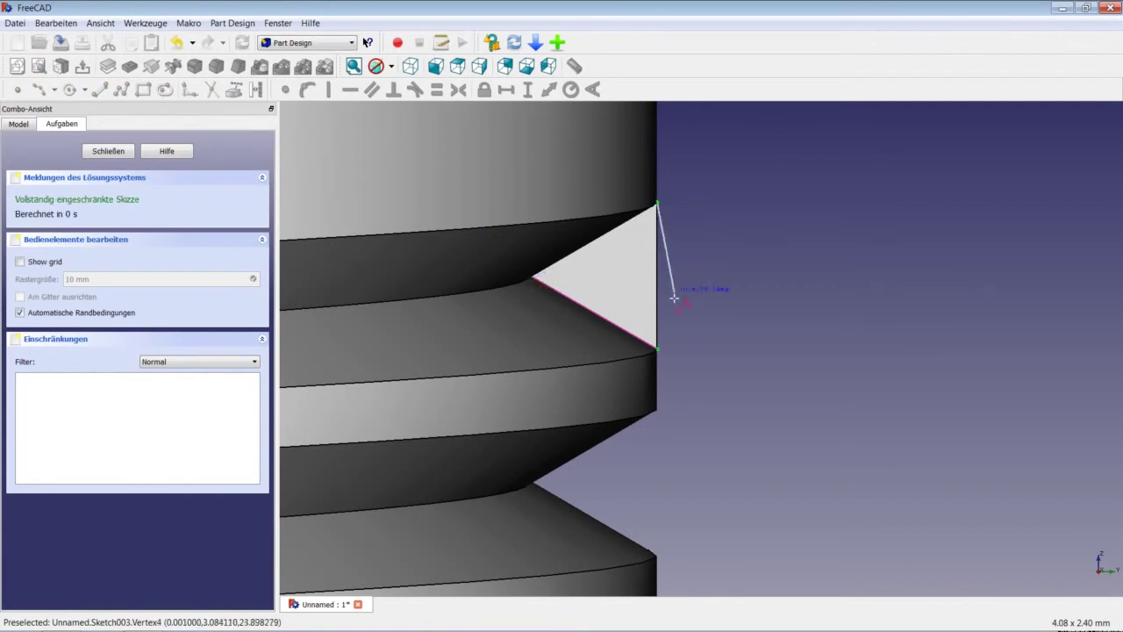
click(658, 348)
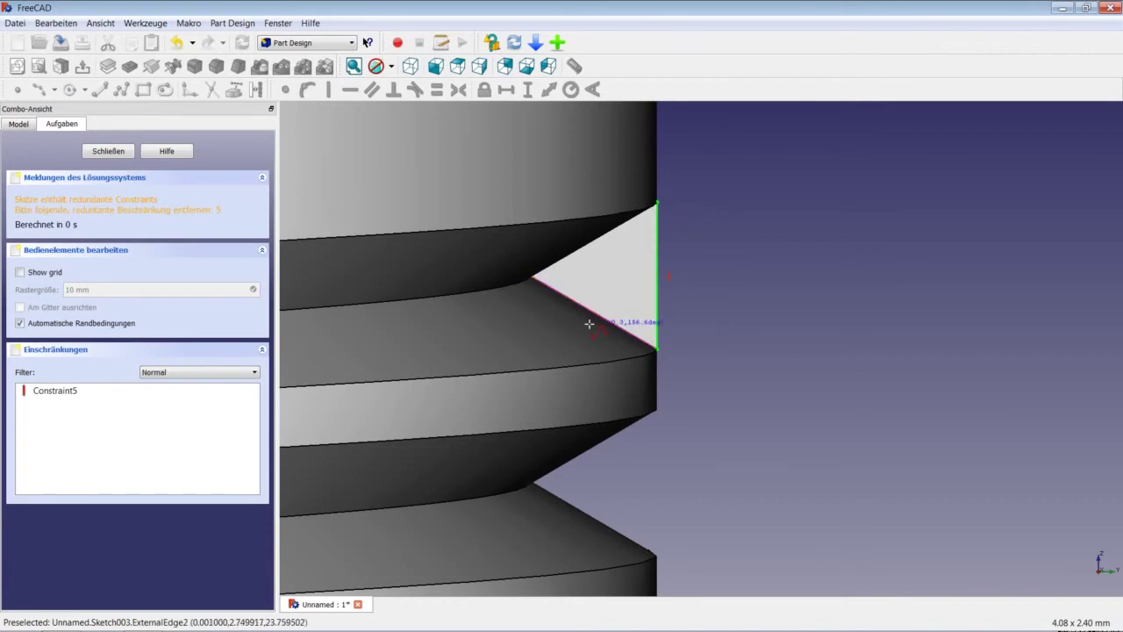
right_click(533, 276)
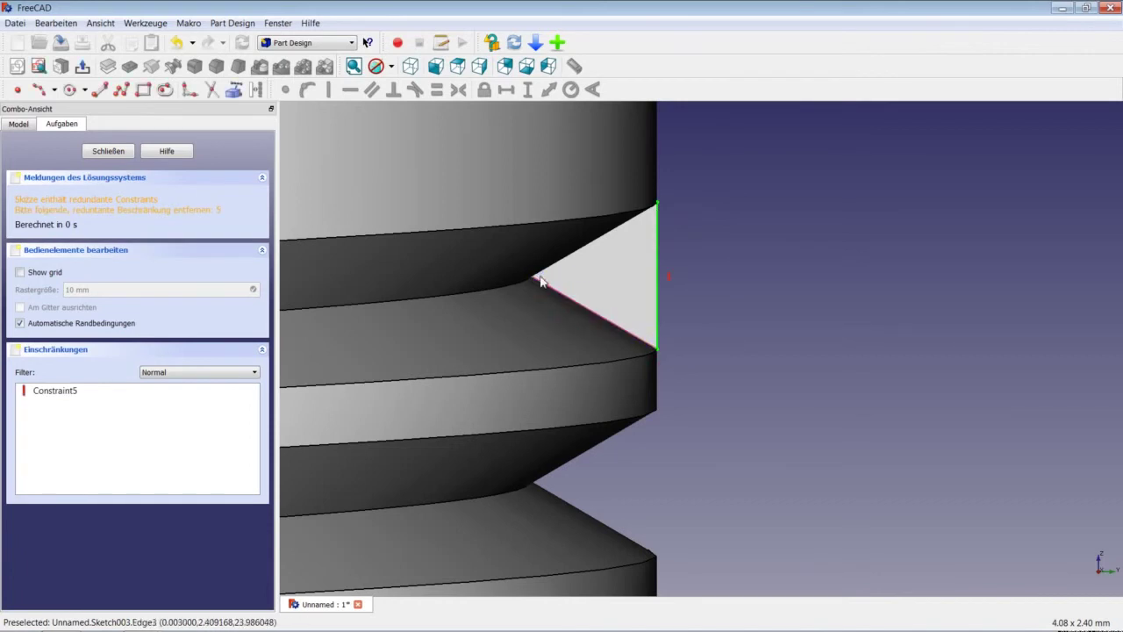
click(671, 279)
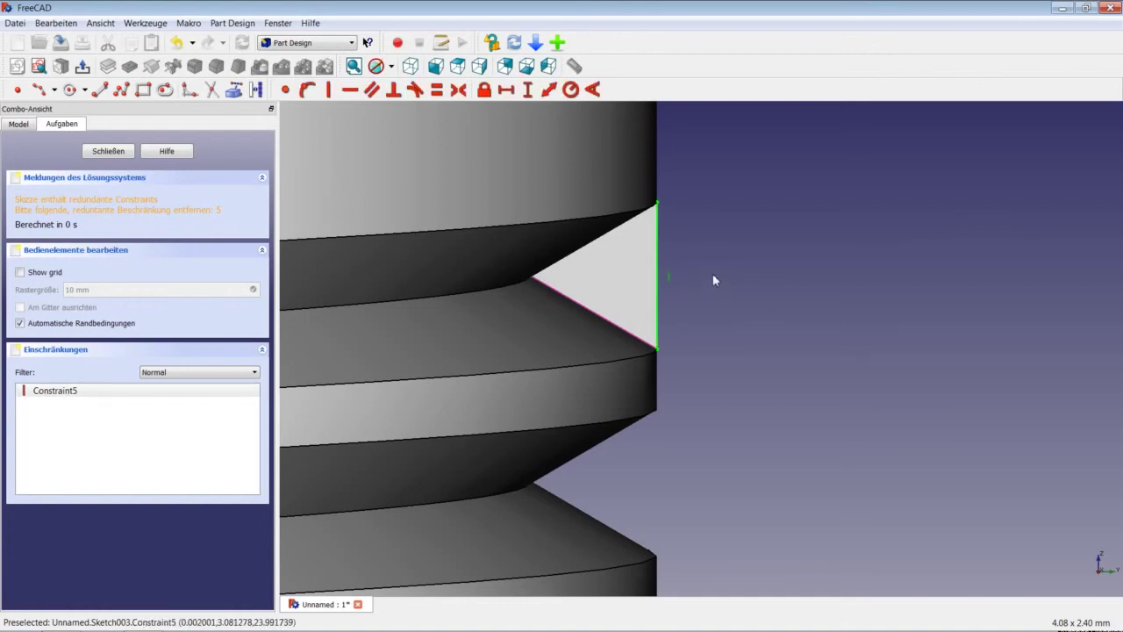
key(Delete)
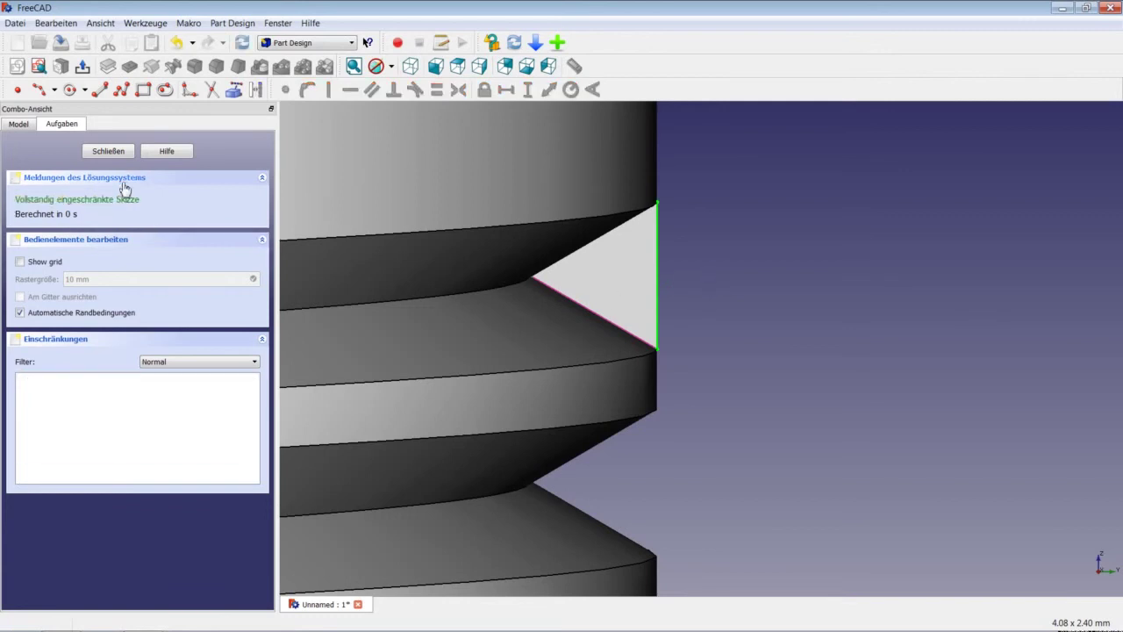
click(108, 151)
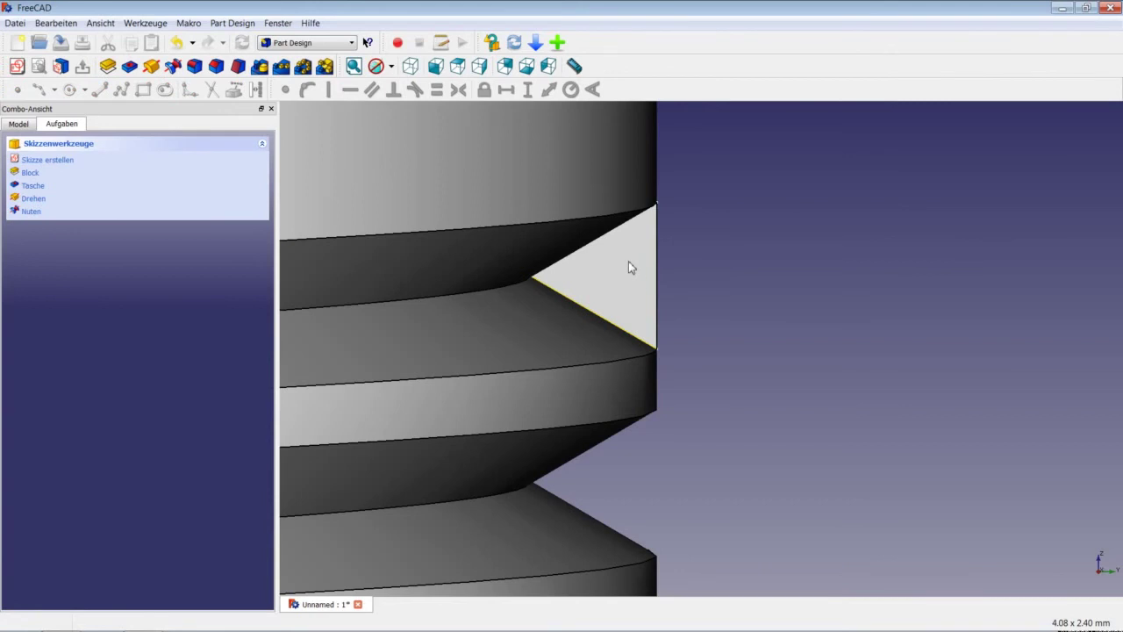
scroll(619, 252, down, 3)
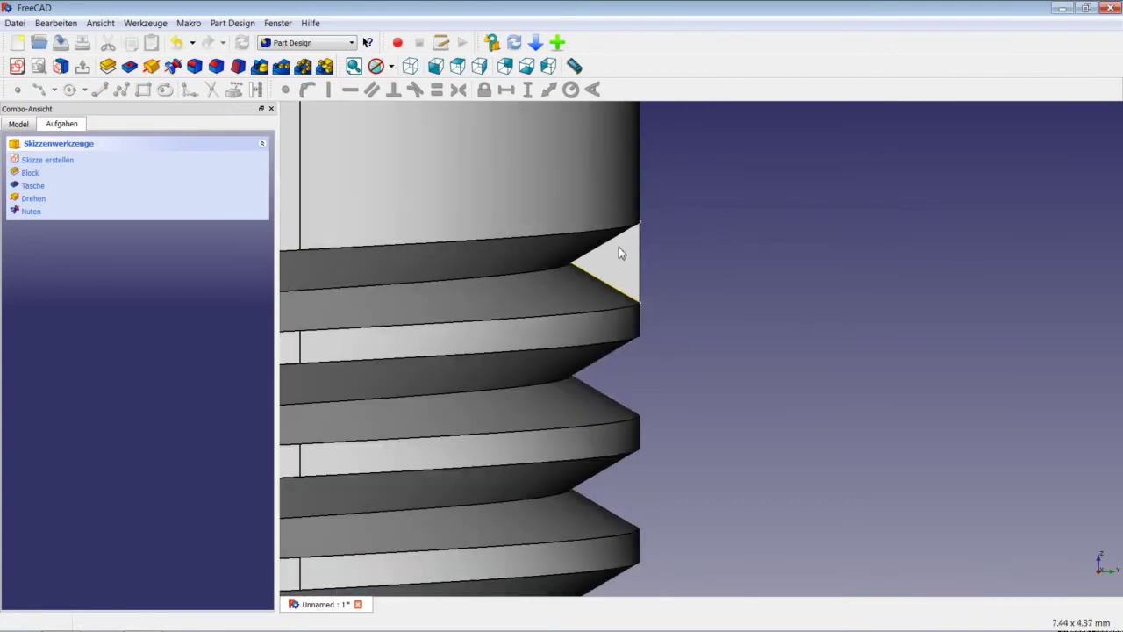
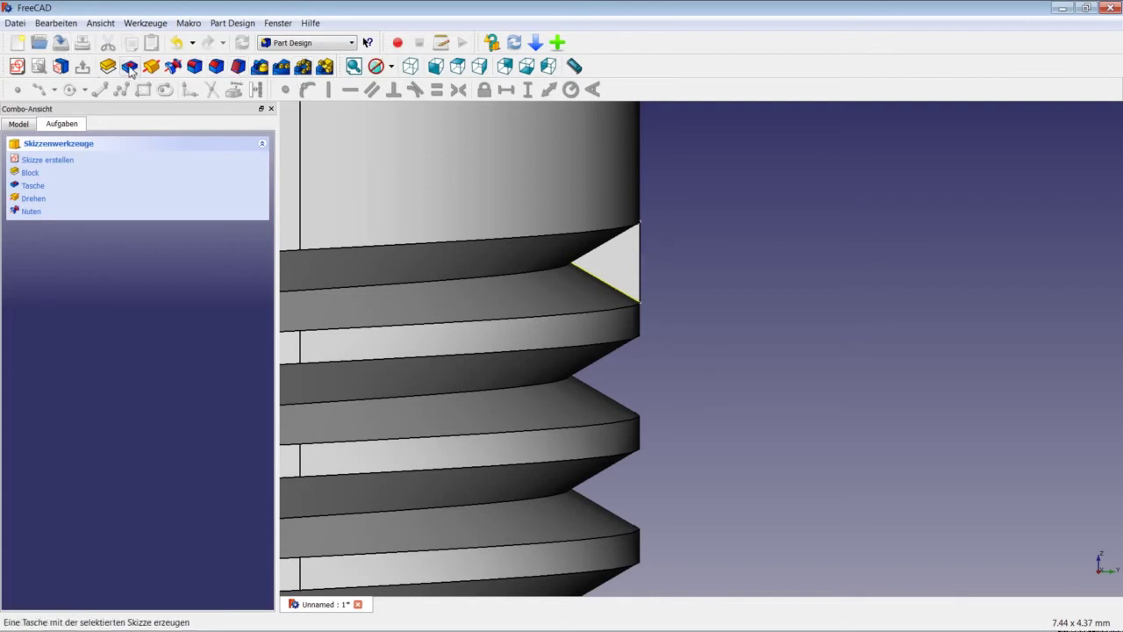
Step: Pocket the selected triangular sketch with the 'Durch alles' (through all) extent
click(131, 70)
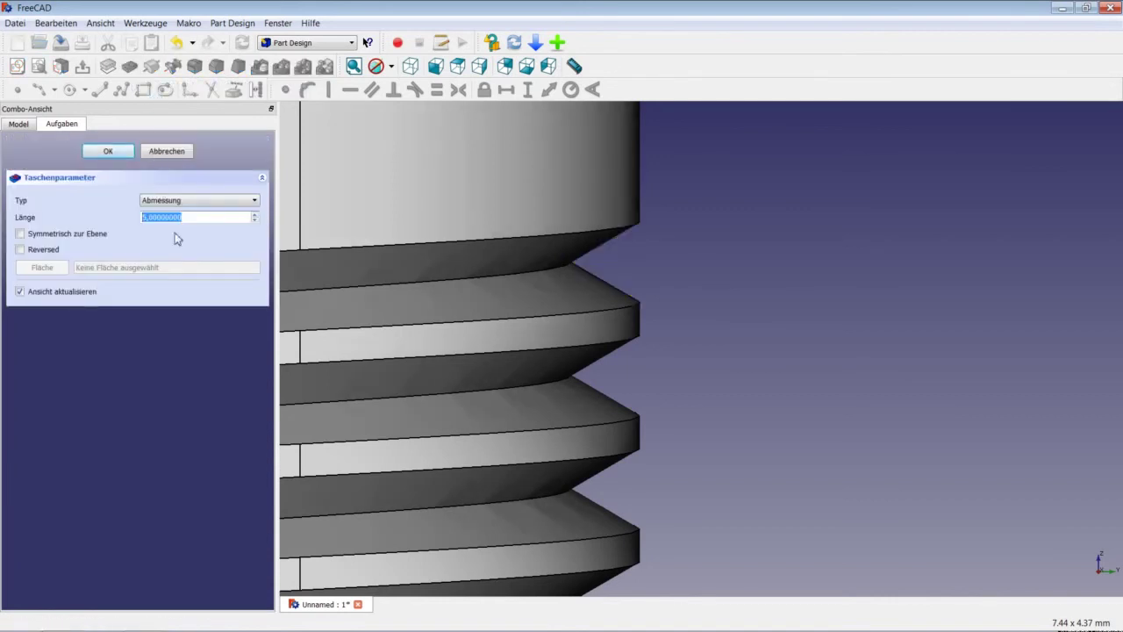
click(214, 201)
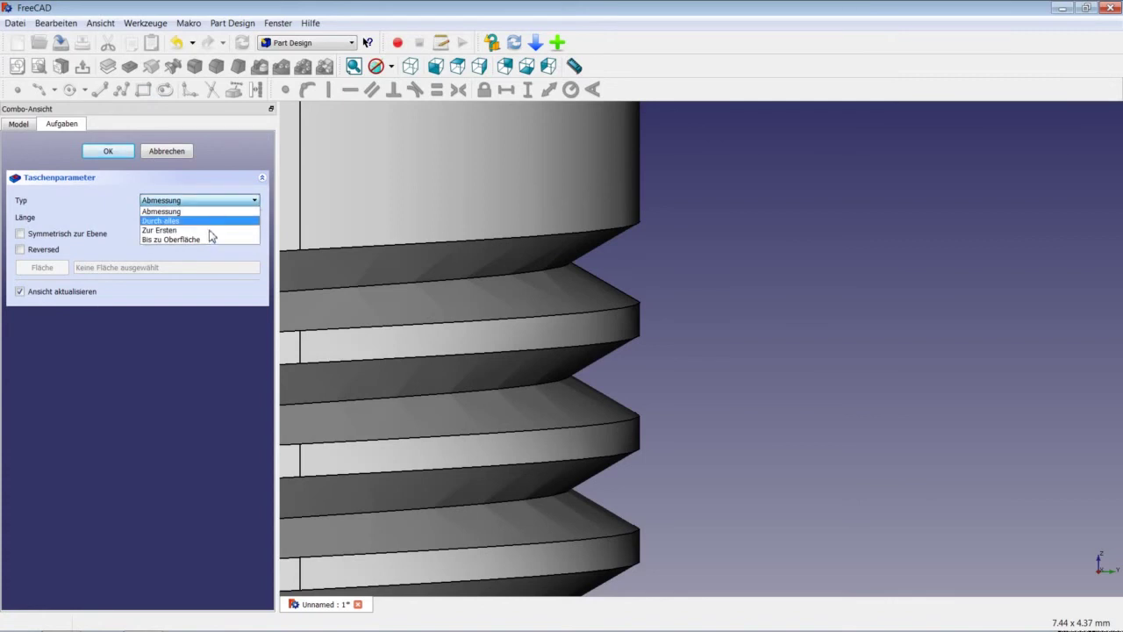
click(209, 221)
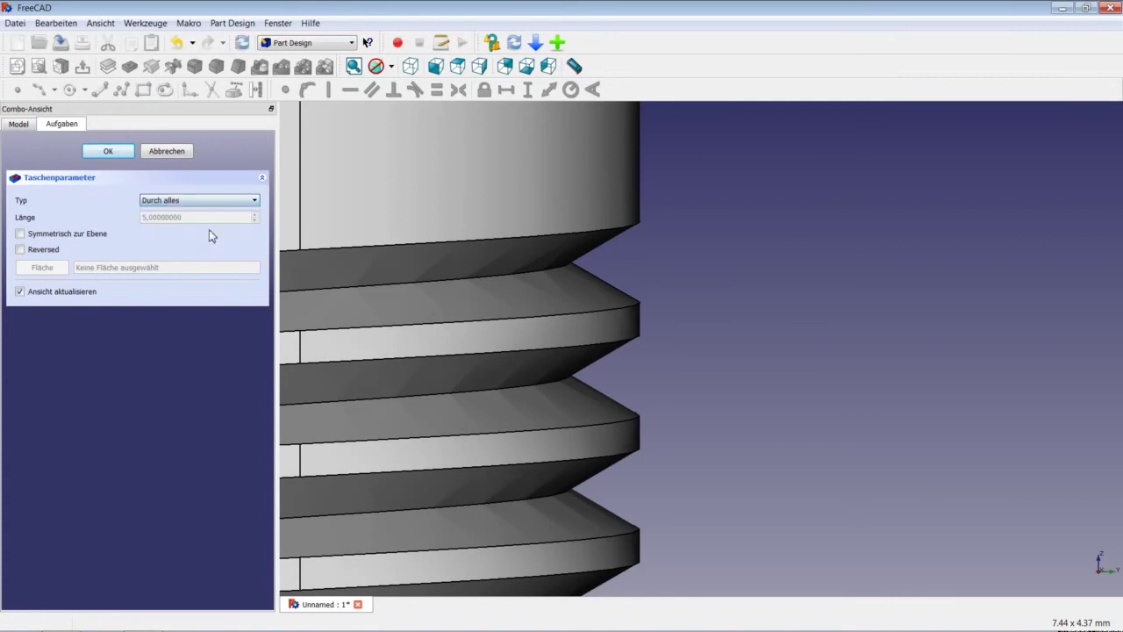
click(131, 155)
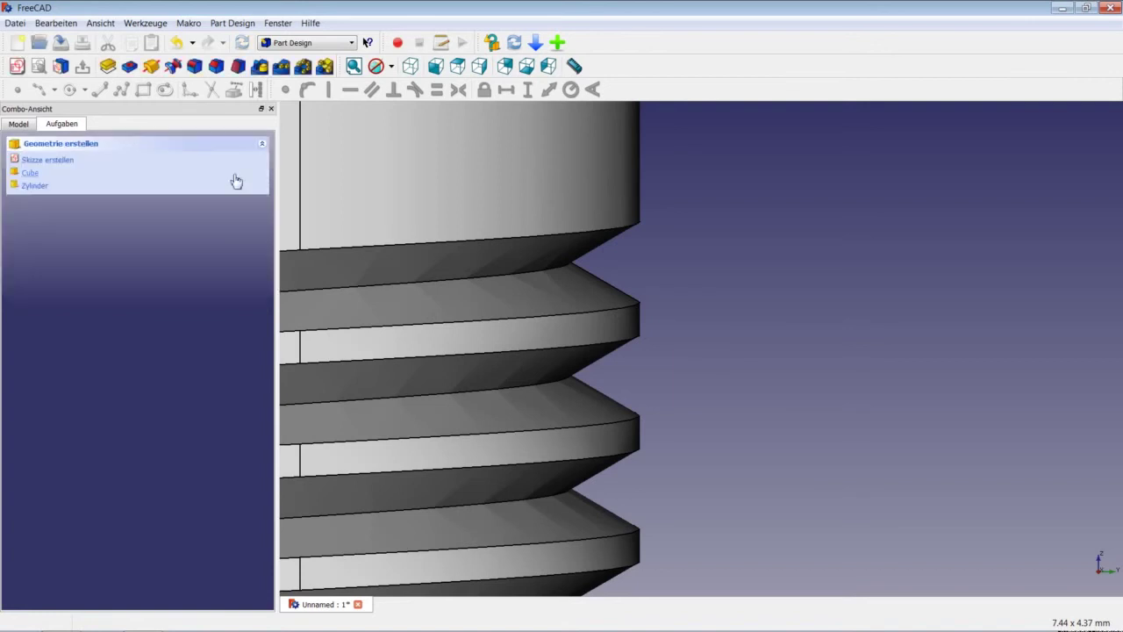
Step: Orbit the trimmed thread end, then fit the whole screw in the view
middle_drag(649, 259, 502, 260)
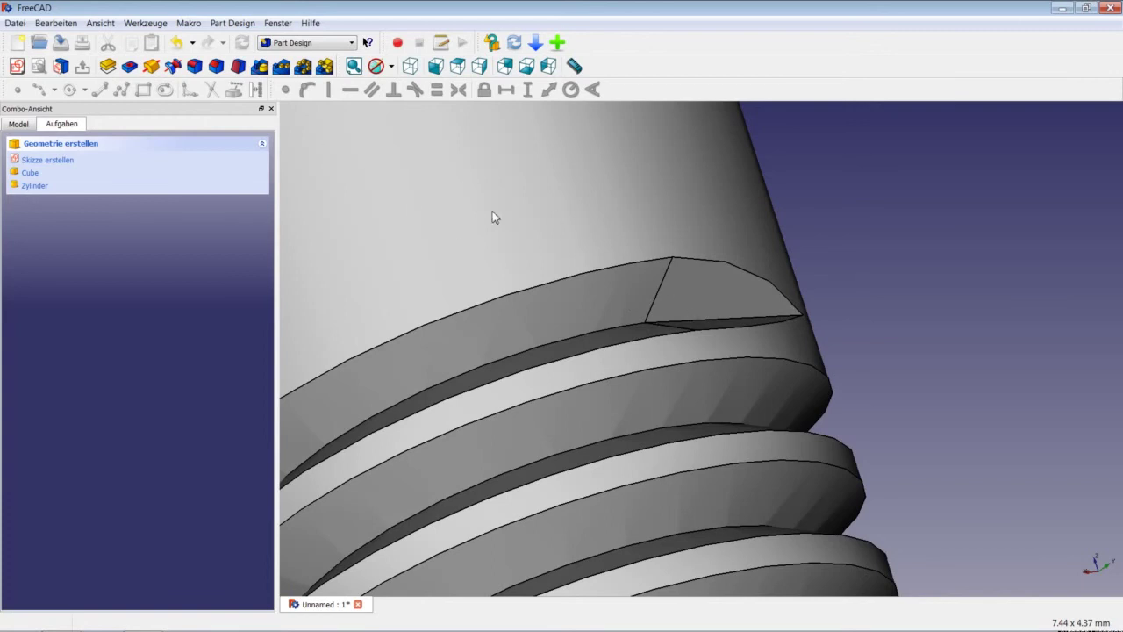
click(410, 66)
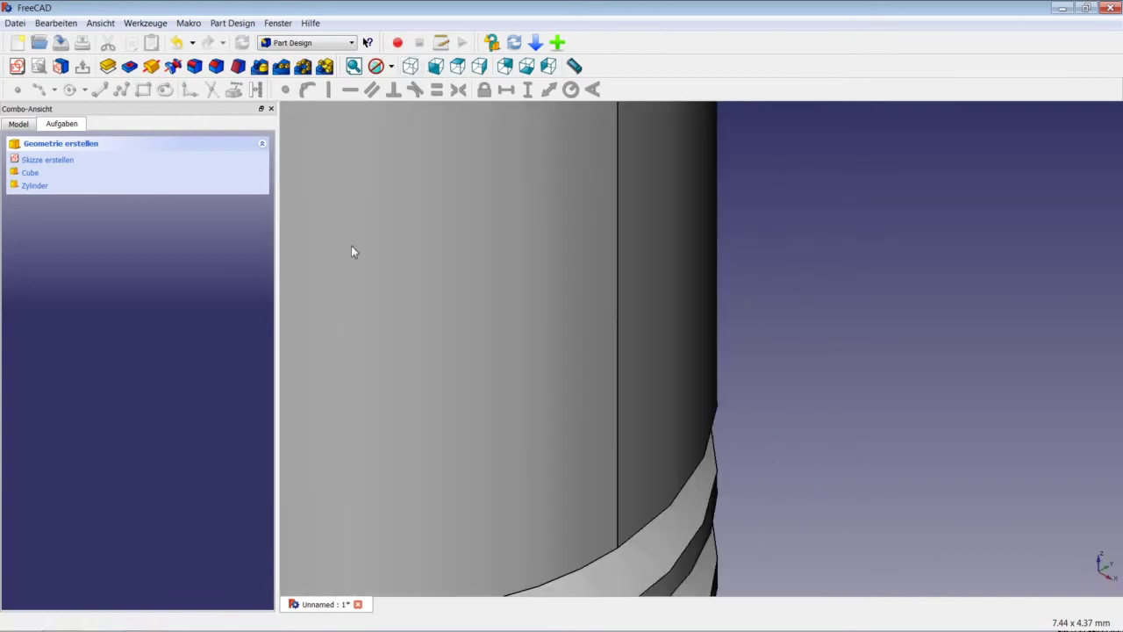
right_click(827, 238)
click(847, 260)
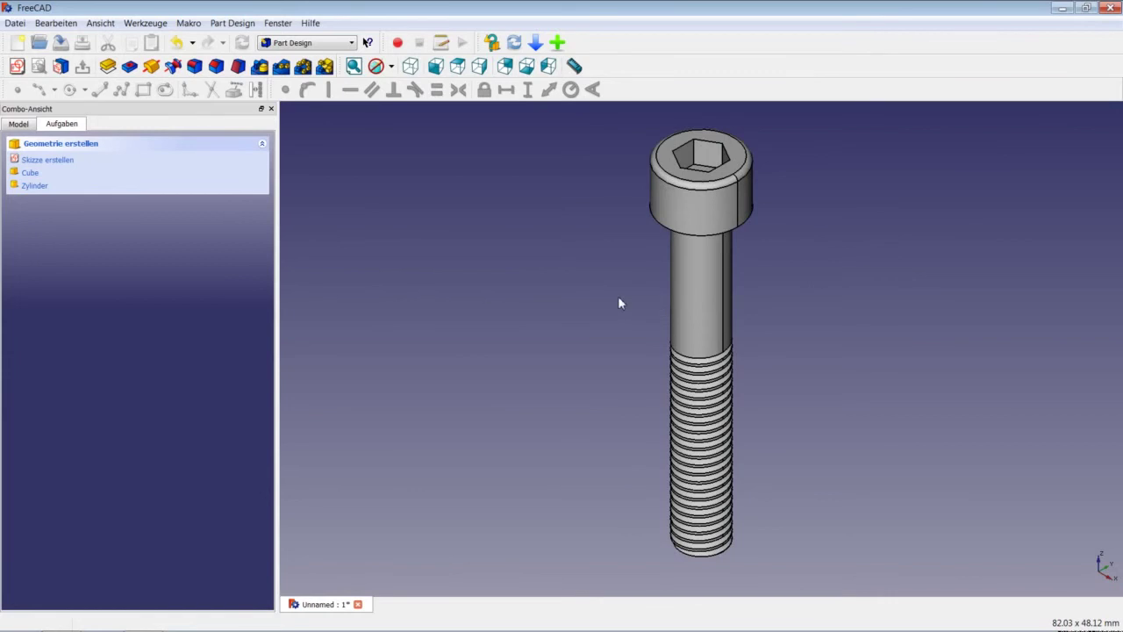
Step: Delete the Pocket001 feature from the model tree
click(18, 124)
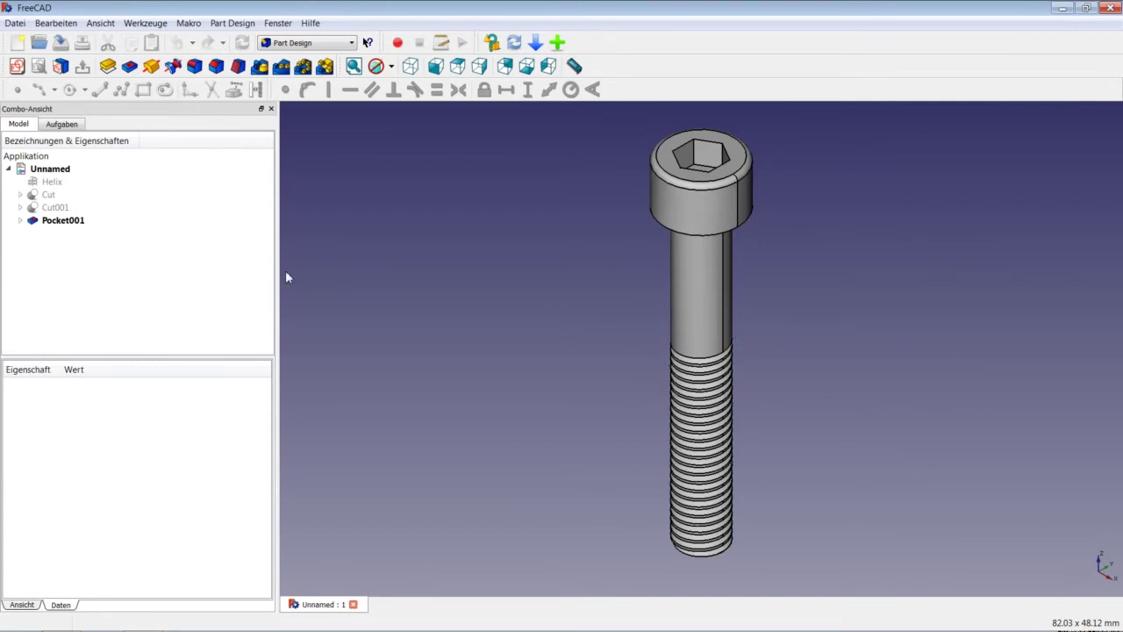
click(61, 223)
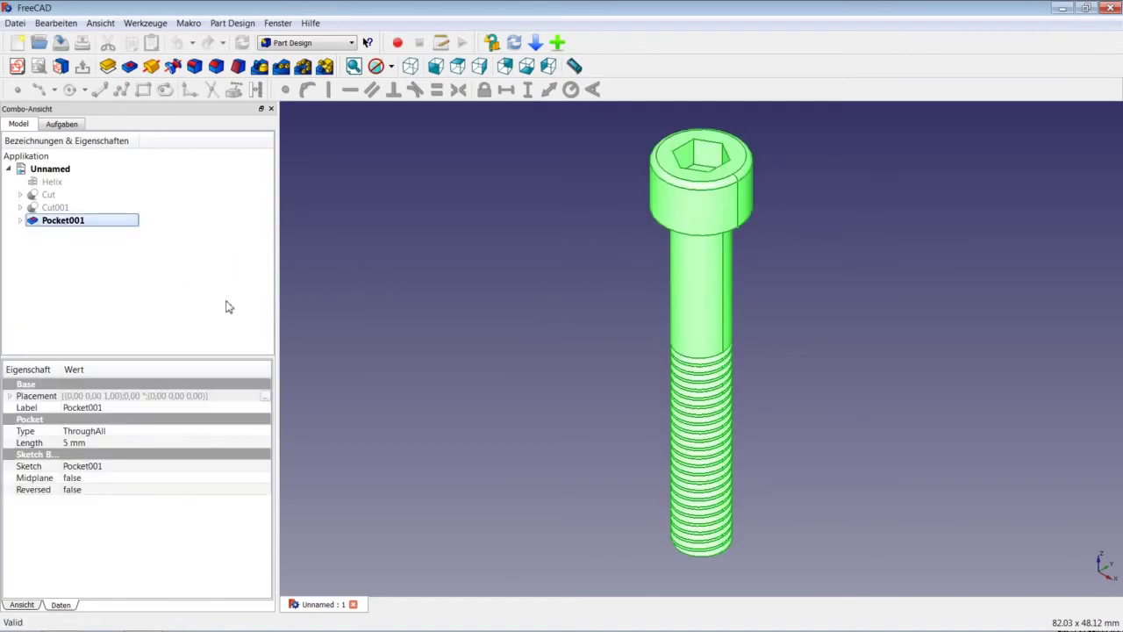
key(Delete)
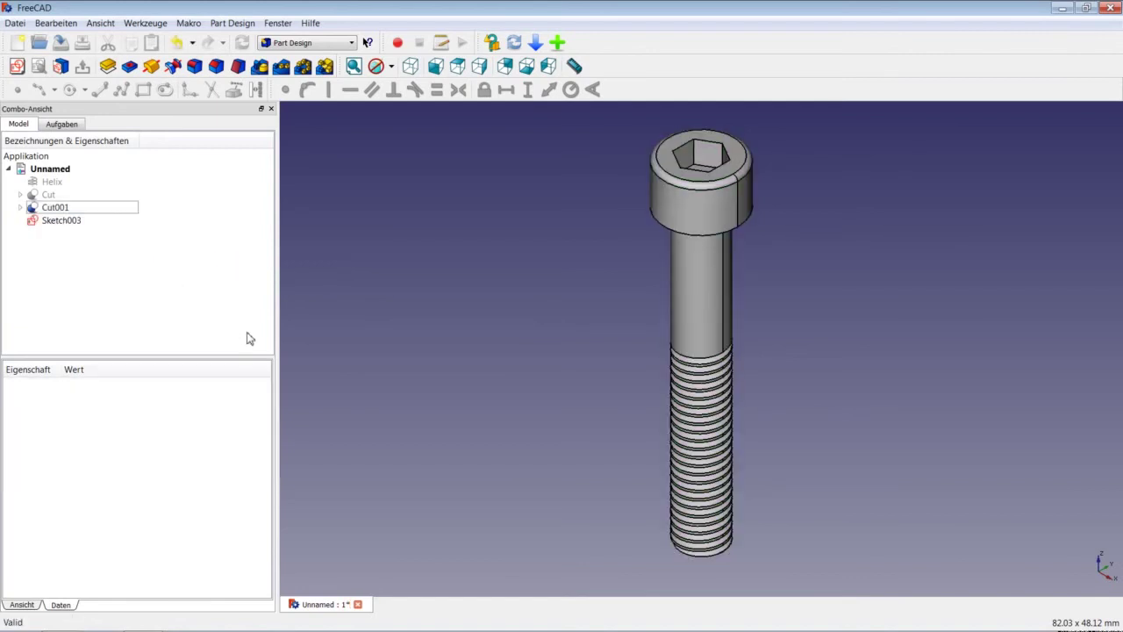
Step: Open Sketch003 for editing, zoom in on the triangle, and close the sketch
right_click(86, 220)
click(114, 226)
scroll(737, 338, up, 2)
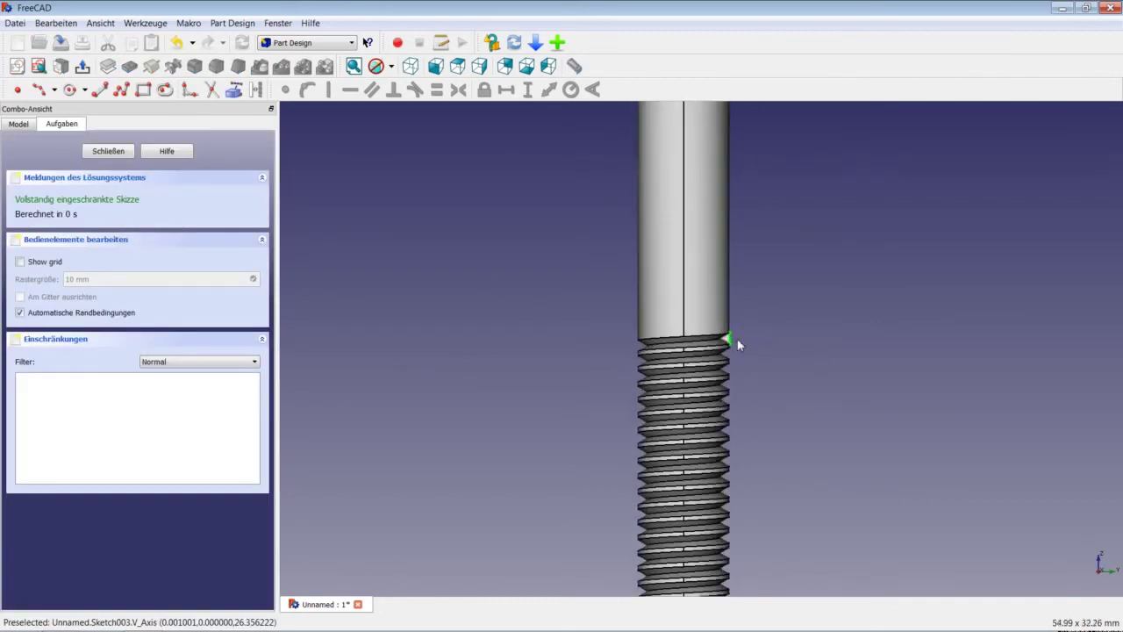
scroll(737, 338, up, 2)
scroll(737, 338, up, 4)
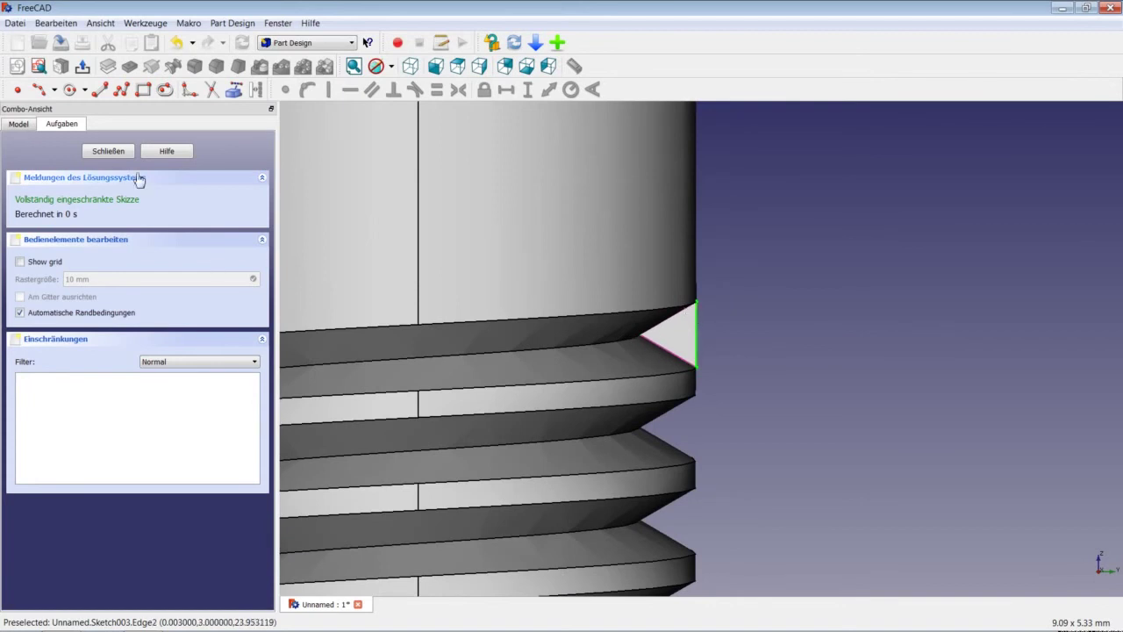
click(109, 152)
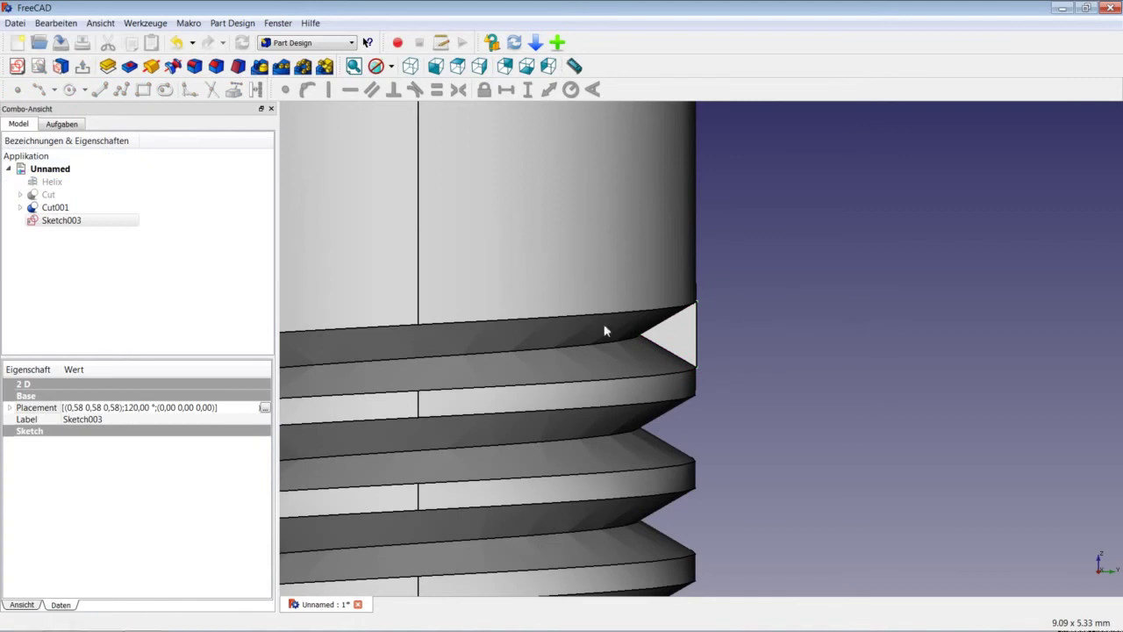
Step: Switch the draw style to Drahtgitter (wireframe) and zoom out over the full helix
click(392, 67)
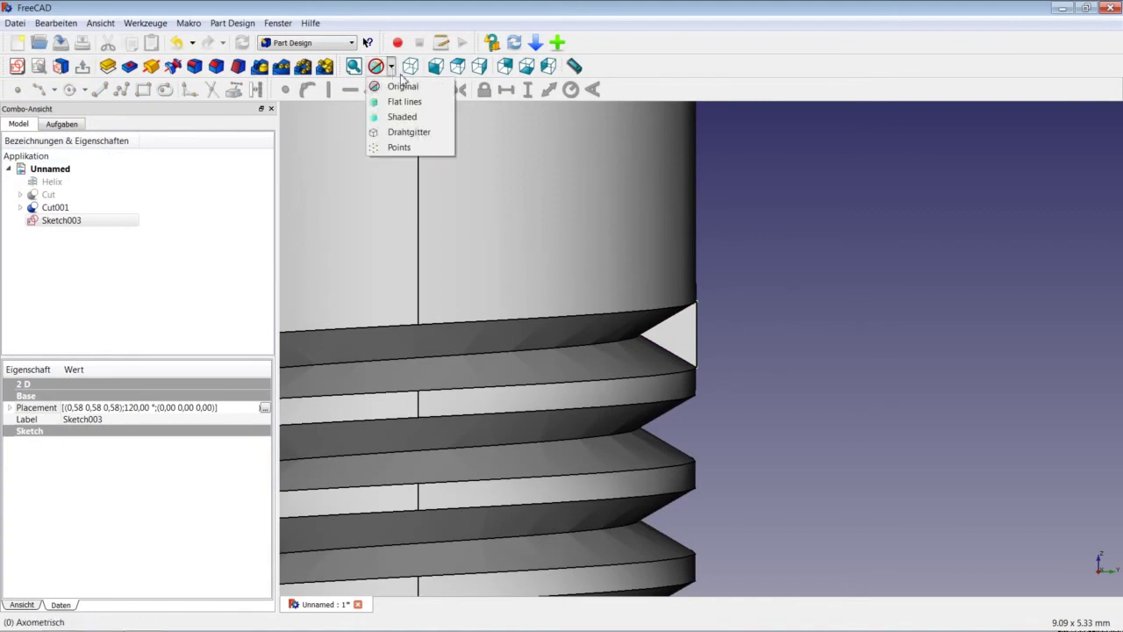
click(406, 134)
scroll(517, 259, down, 2)
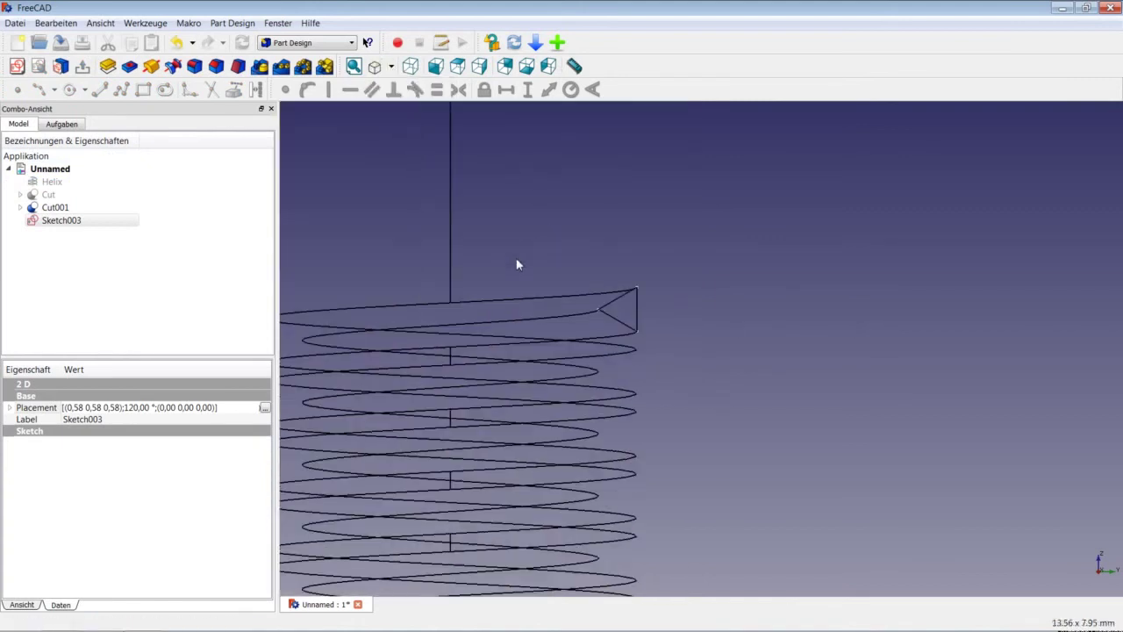
scroll(517, 257, down, 3)
scroll(510, 260, down, 3)
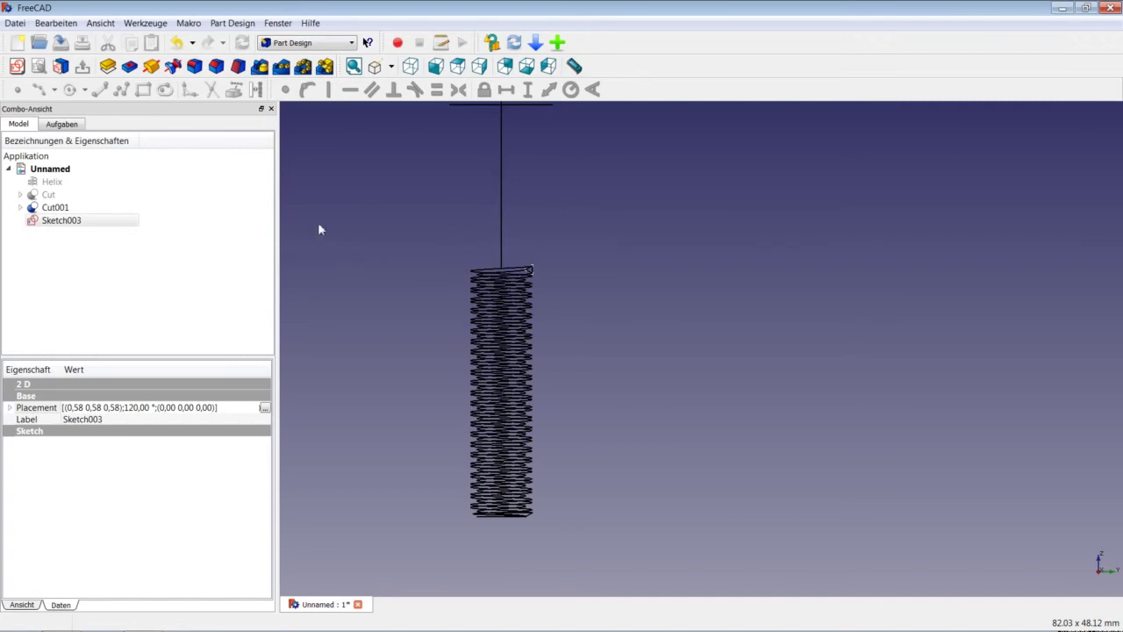
Step: In the Part workbench, start a Helix primitive in the Primitives panel
click(301, 43)
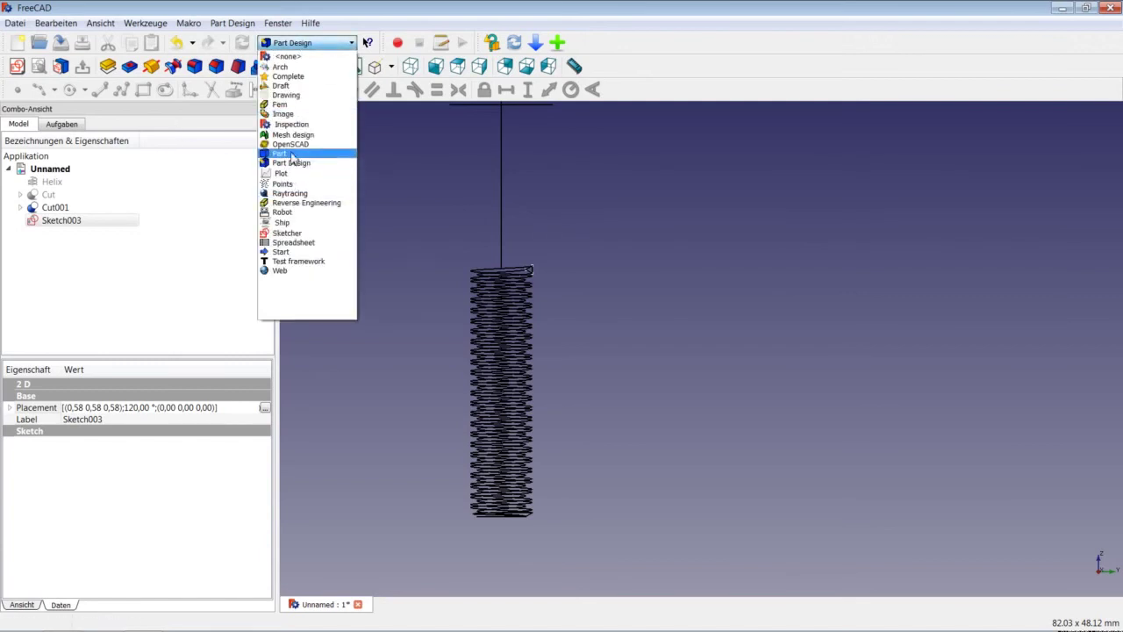
click(293, 155)
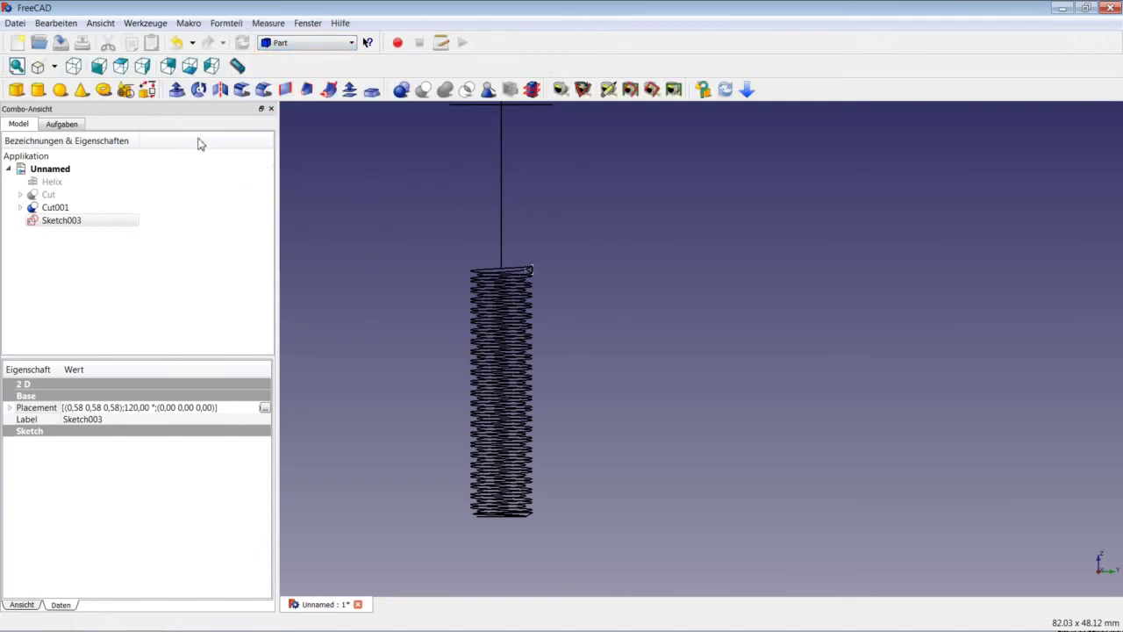
click(128, 91)
click(105, 207)
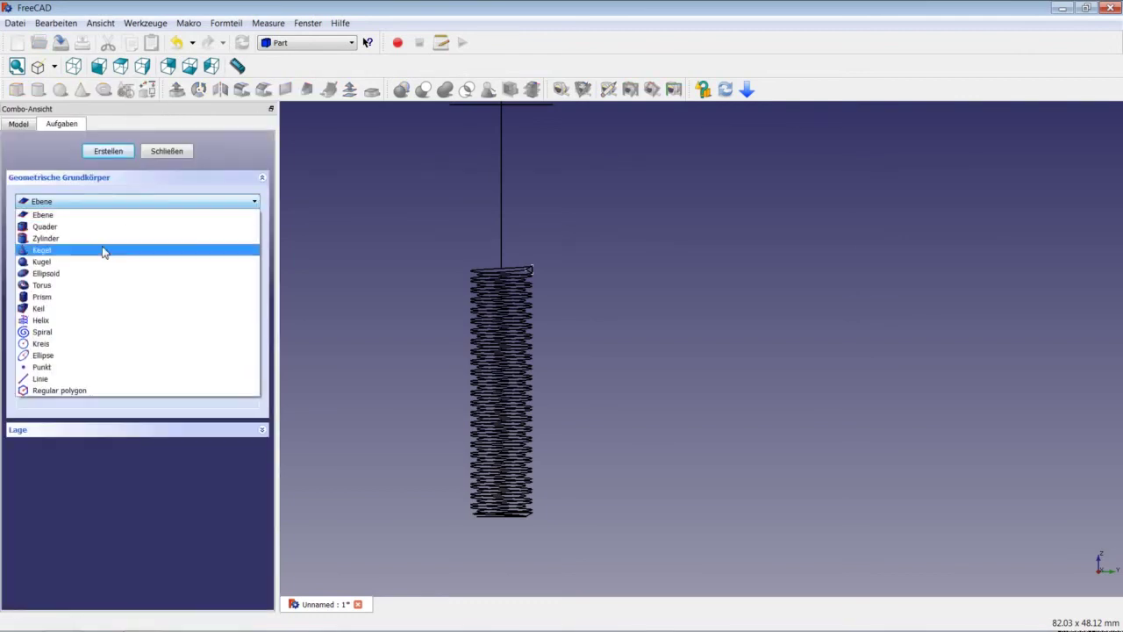
click(136, 317)
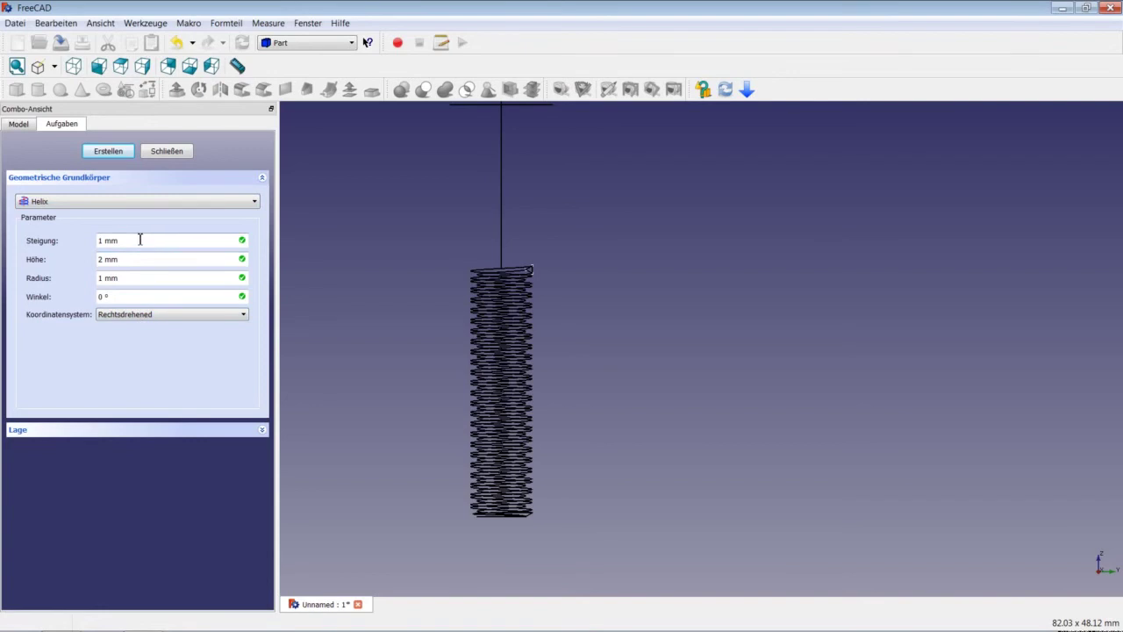
Step: Create Helix001 with 1 mm pitch, 2 mm height, radius 3 and 45° angle
click(141, 240)
click(134, 261)
drag(136, 279, 57, 278)
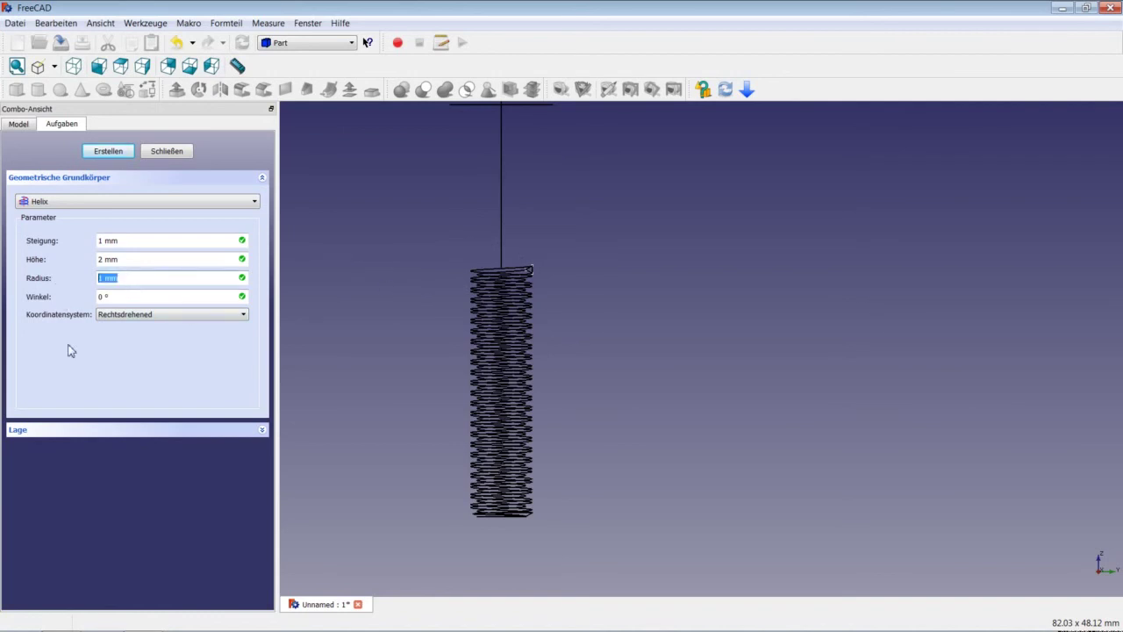
text(3)
drag(121, 298, 45, 297)
text(4)
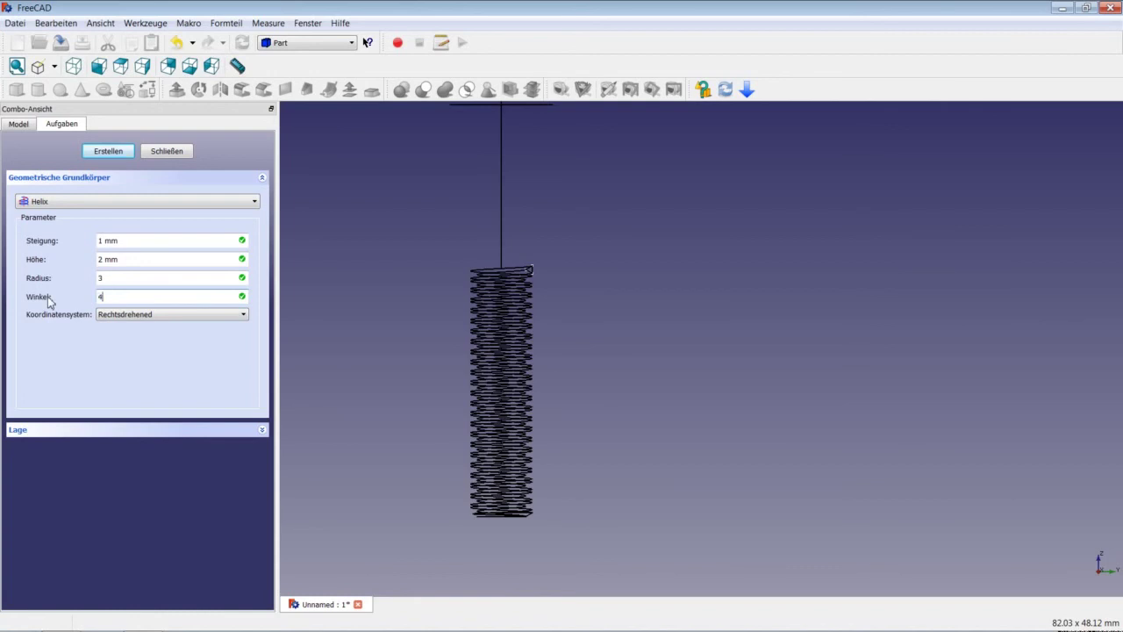
text(5)
click(125, 153)
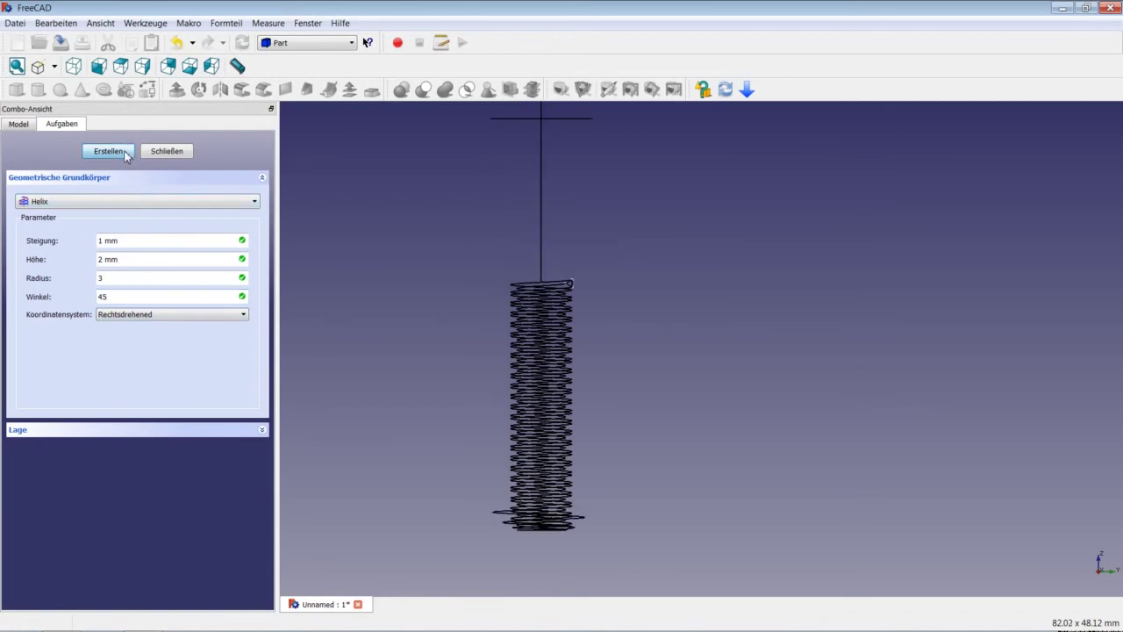
click(167, 153)
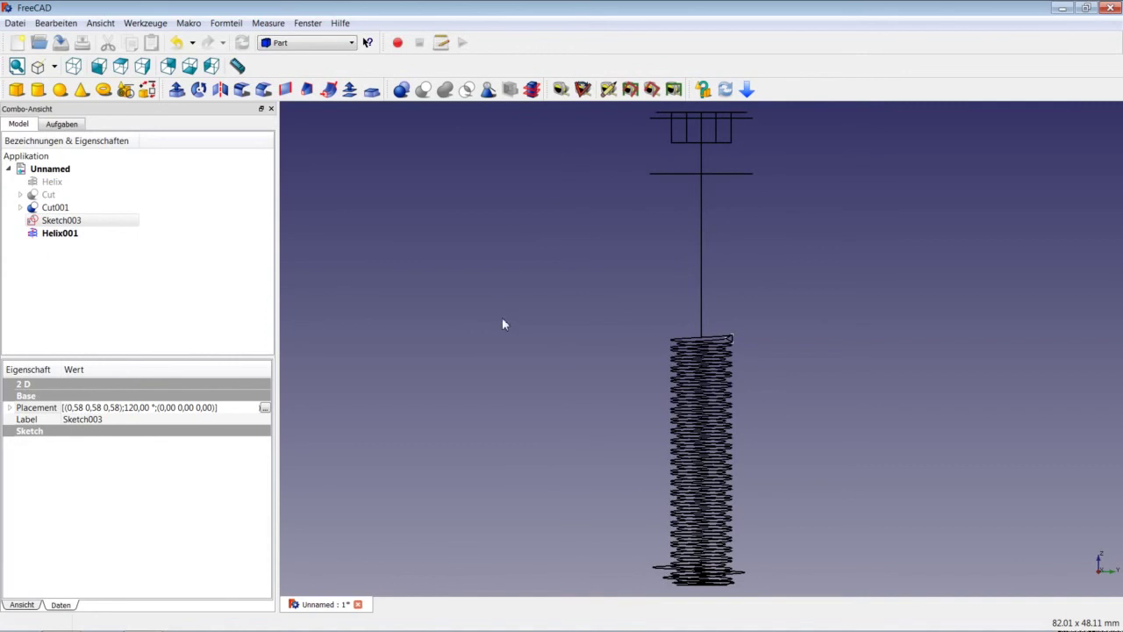
Step: Place Helix001 rotated 90° about Z and raised 24 mm along Z
click(101, 234)
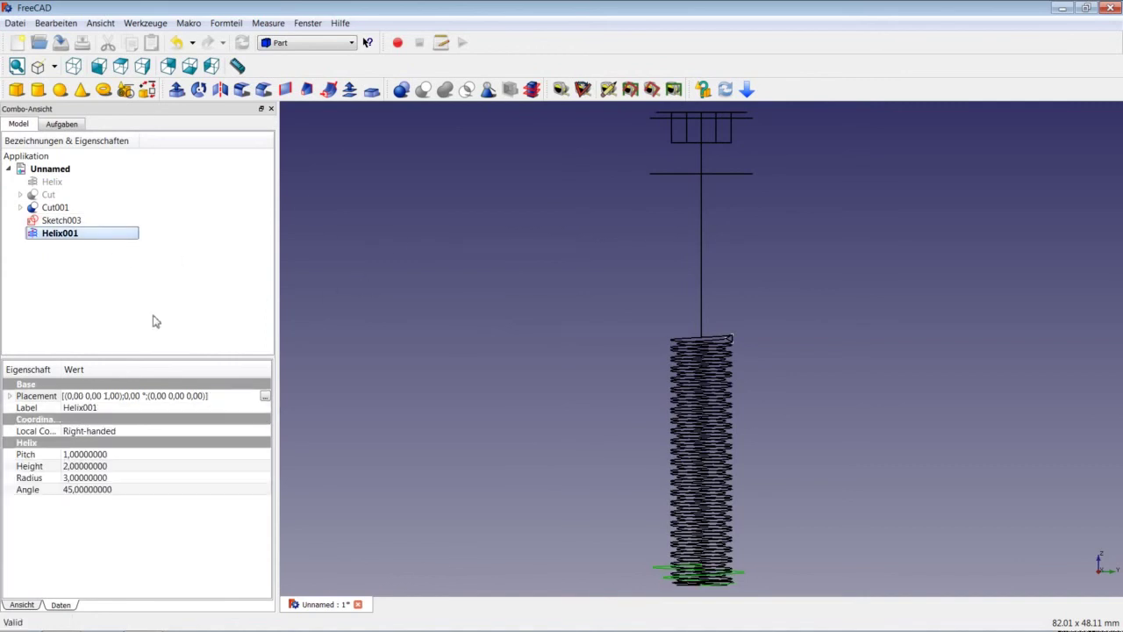
click(266, 398)
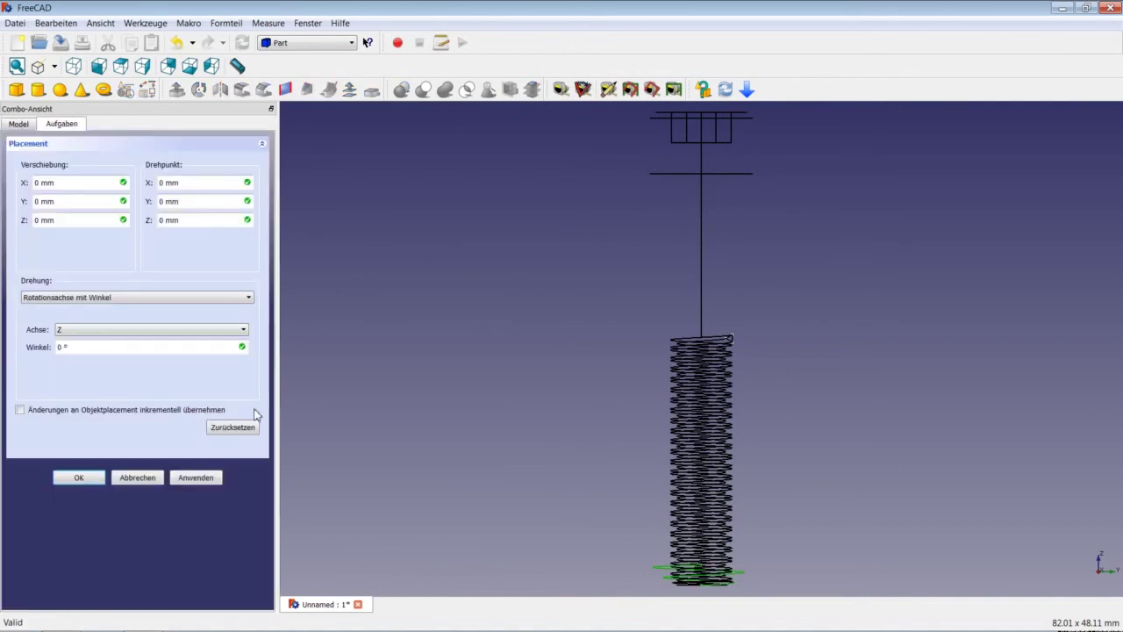
click(106, 349)
text(90)
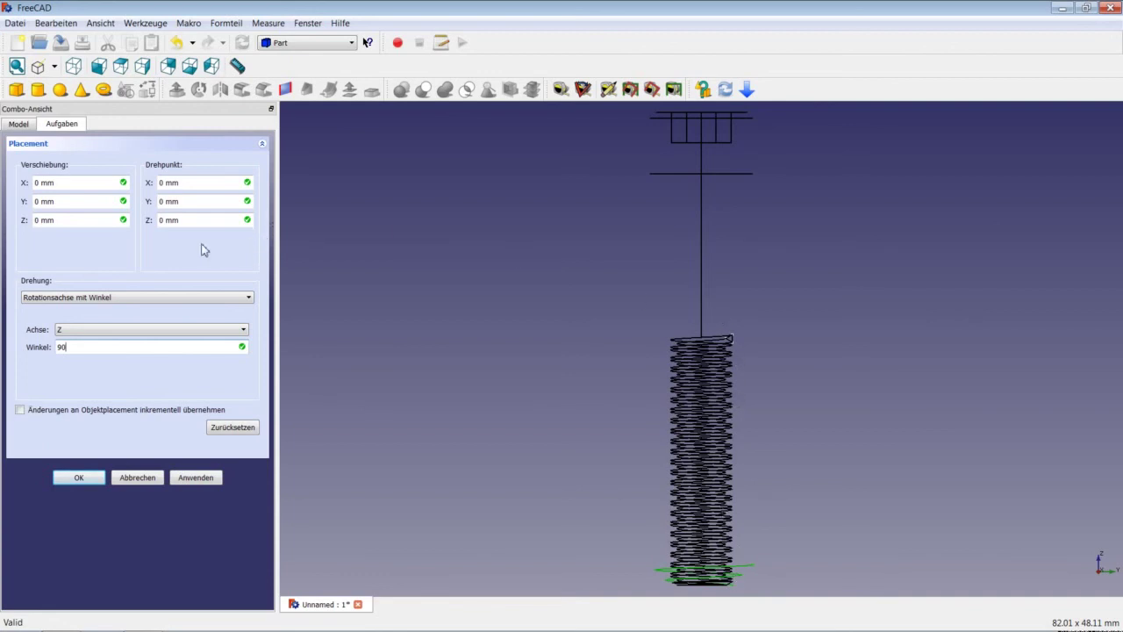
drag(60, 220, 1, 222)
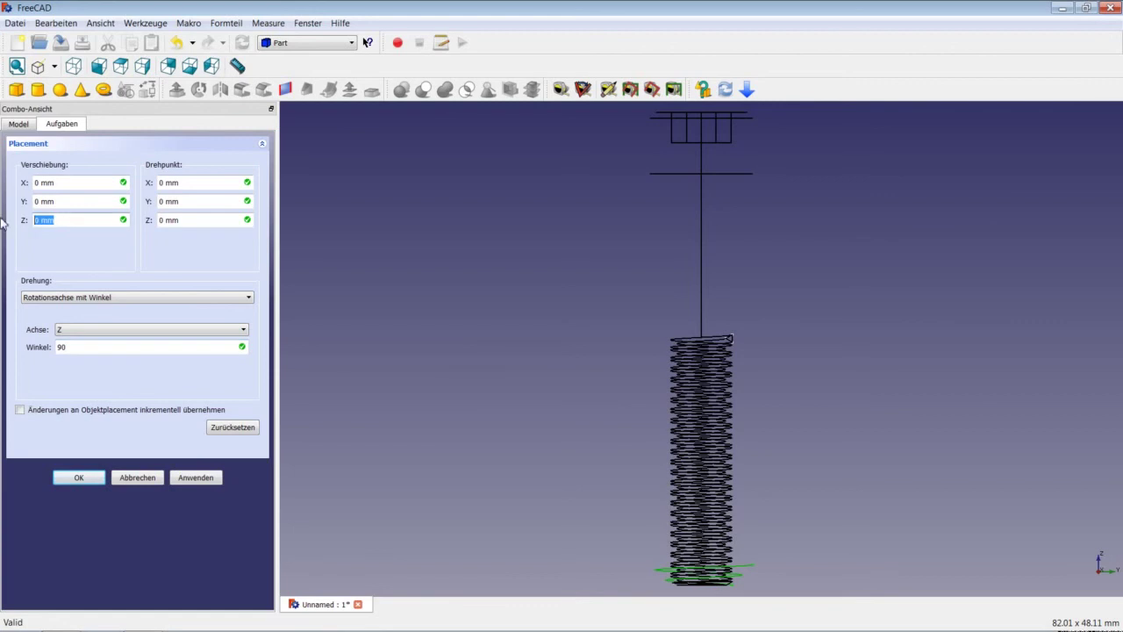
text(24)
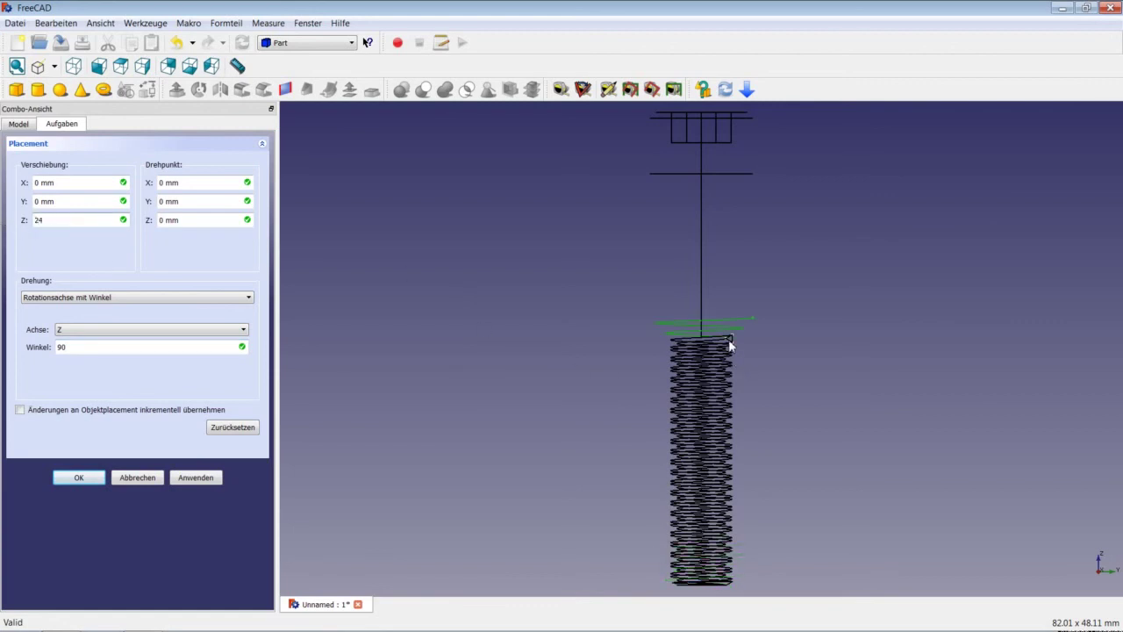
click(86, 482)
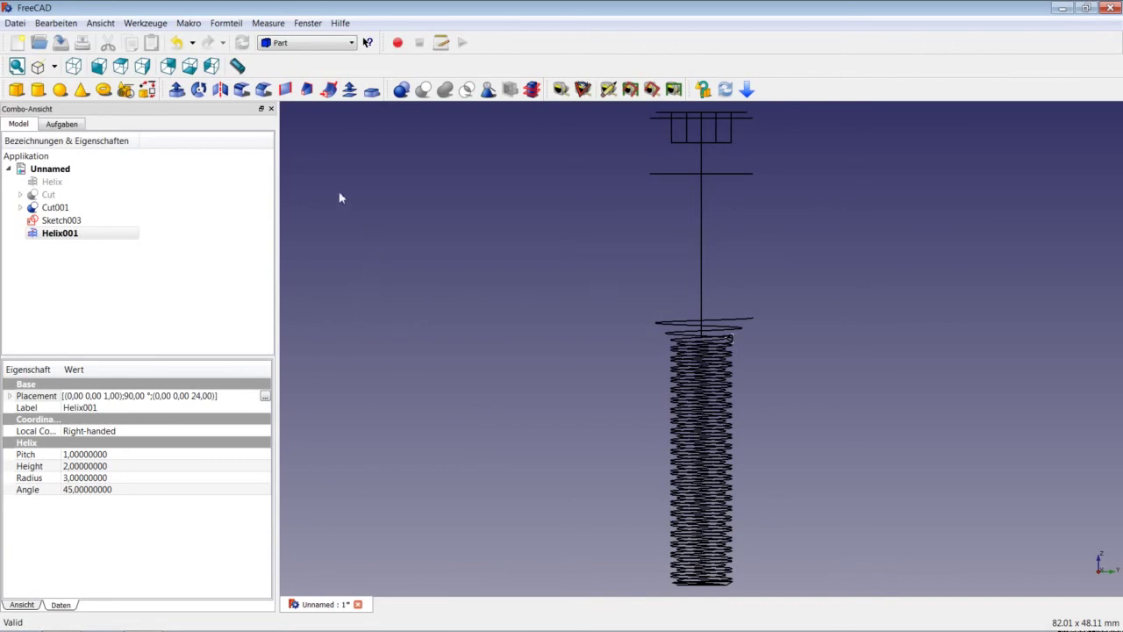
click(327, 90)
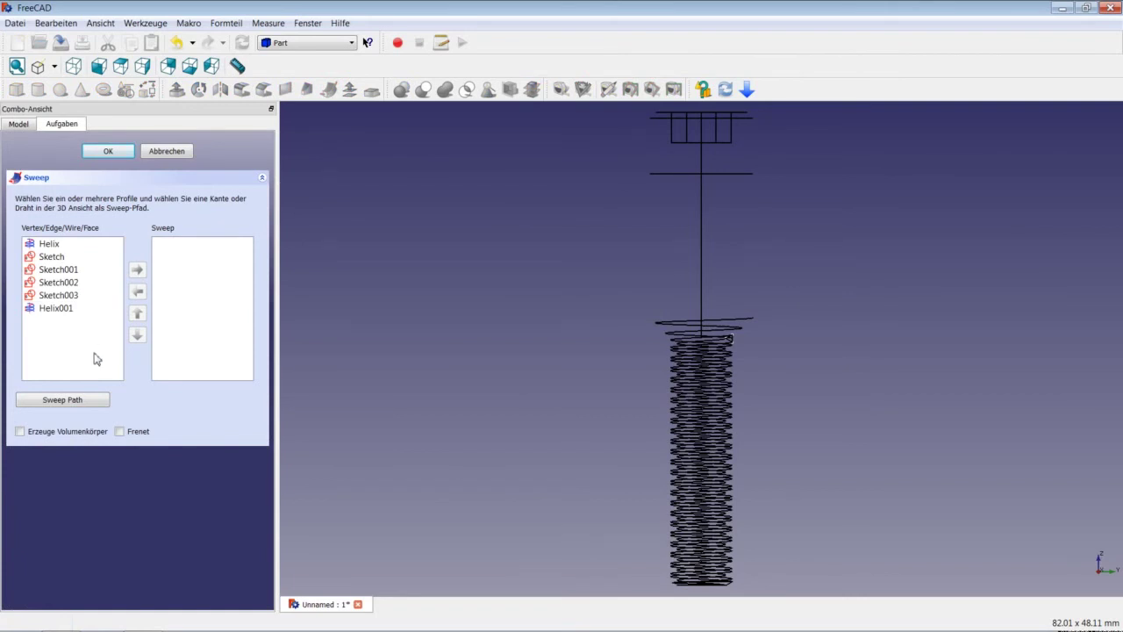
Step: Sweep profile Sketch003 along Helix001's edge as a solid with Frenet orientation
click(111, 297)
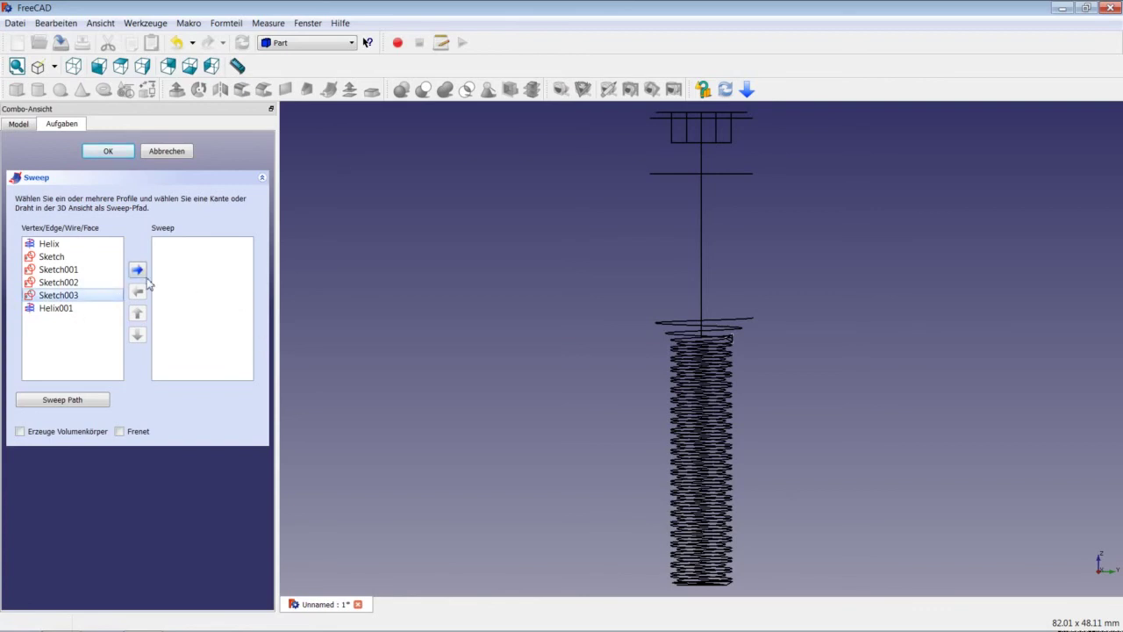
click(138, 271)
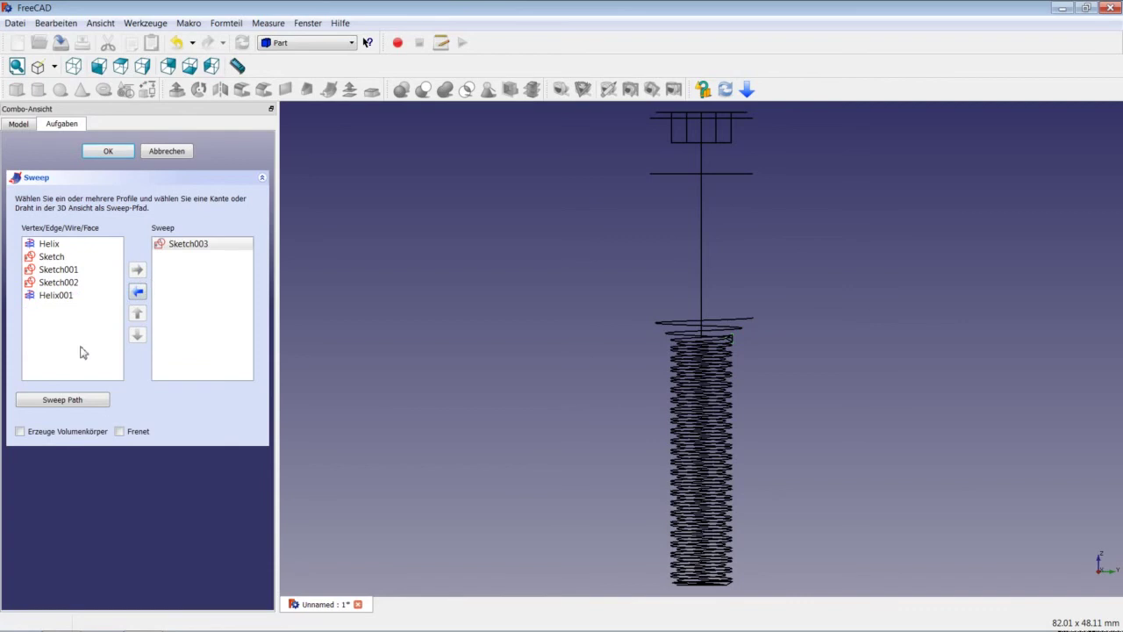
click(75, 402)
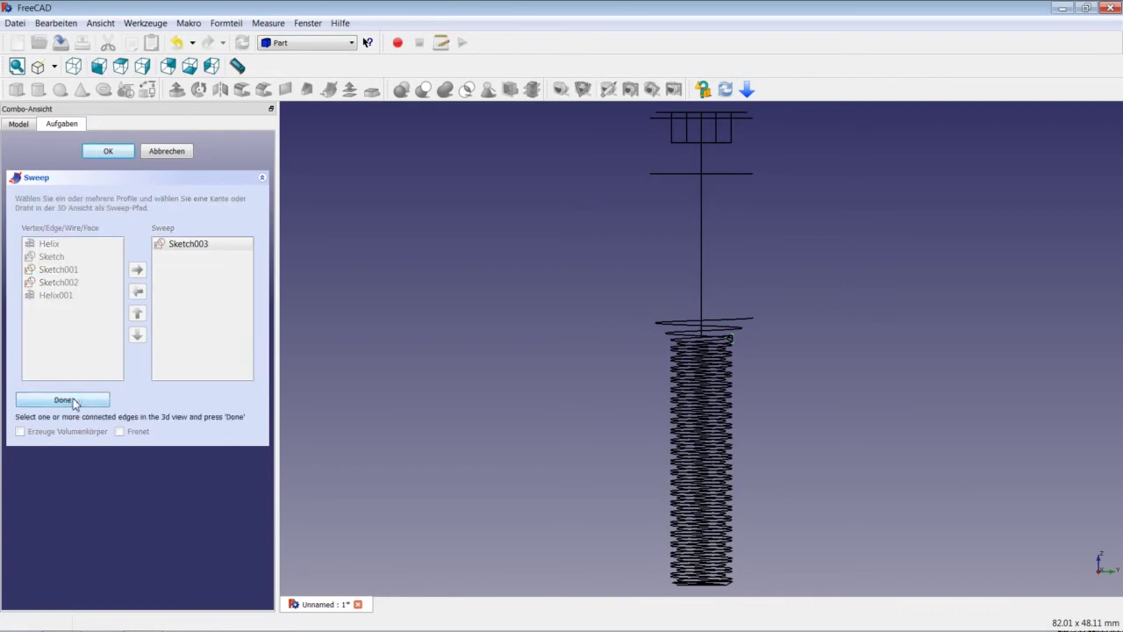
click(745, 321)
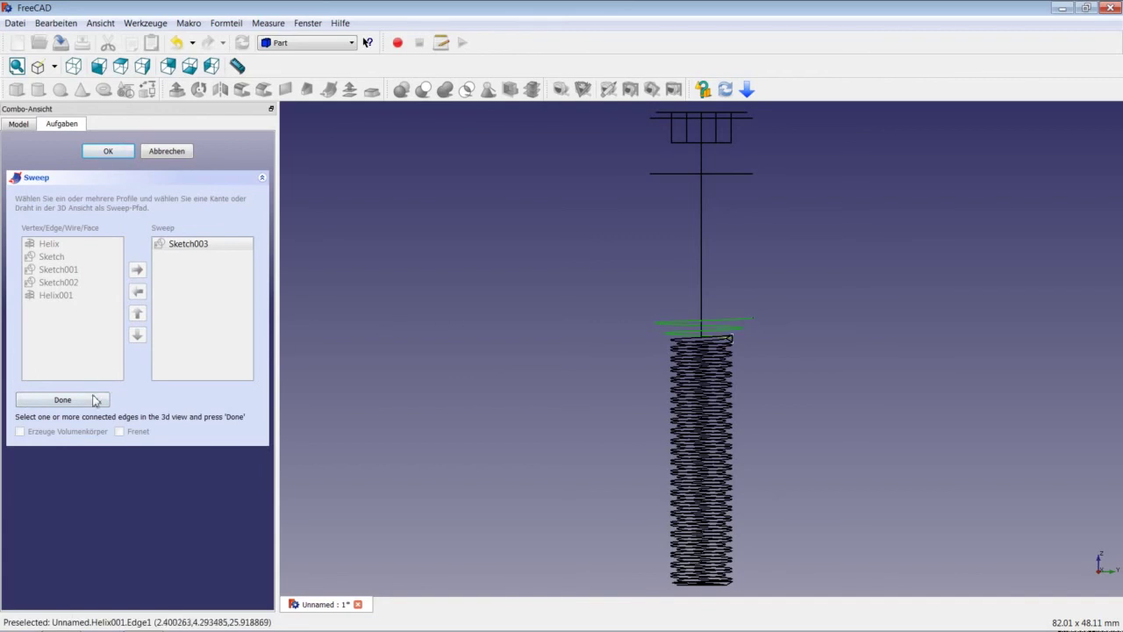
click(90, 403)
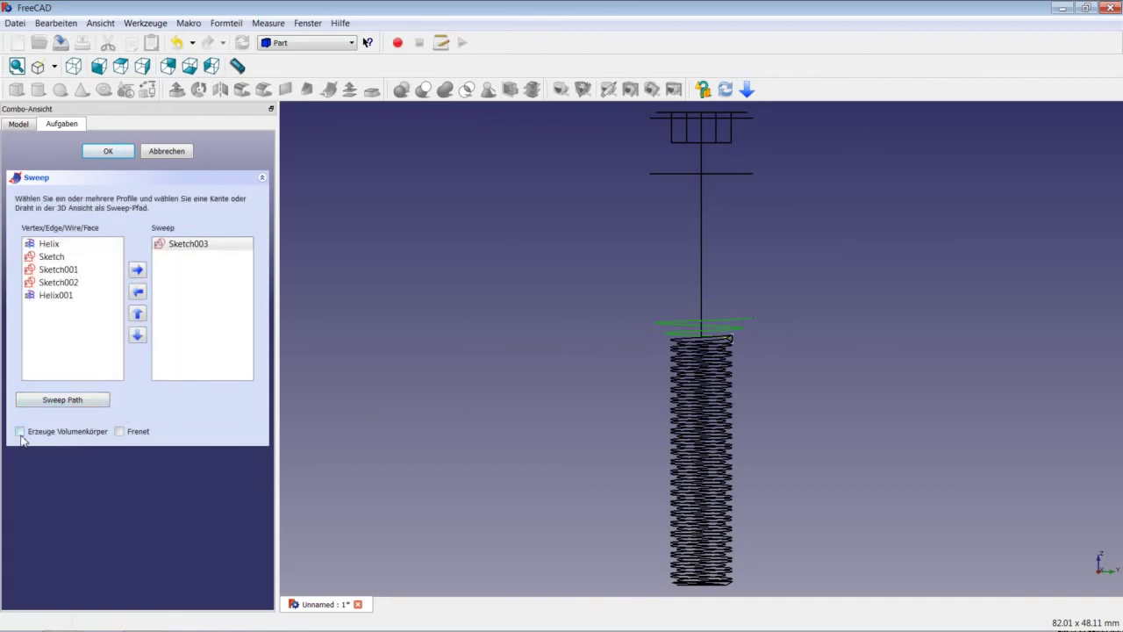
click(19, 431)
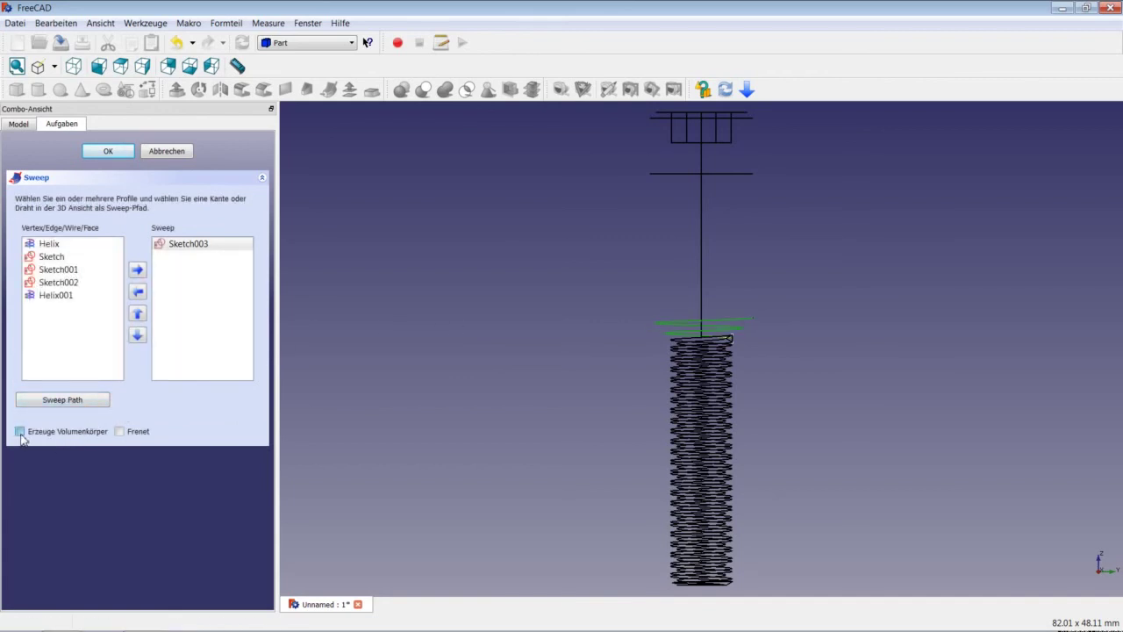
click(120, 431)
click(108, 152)
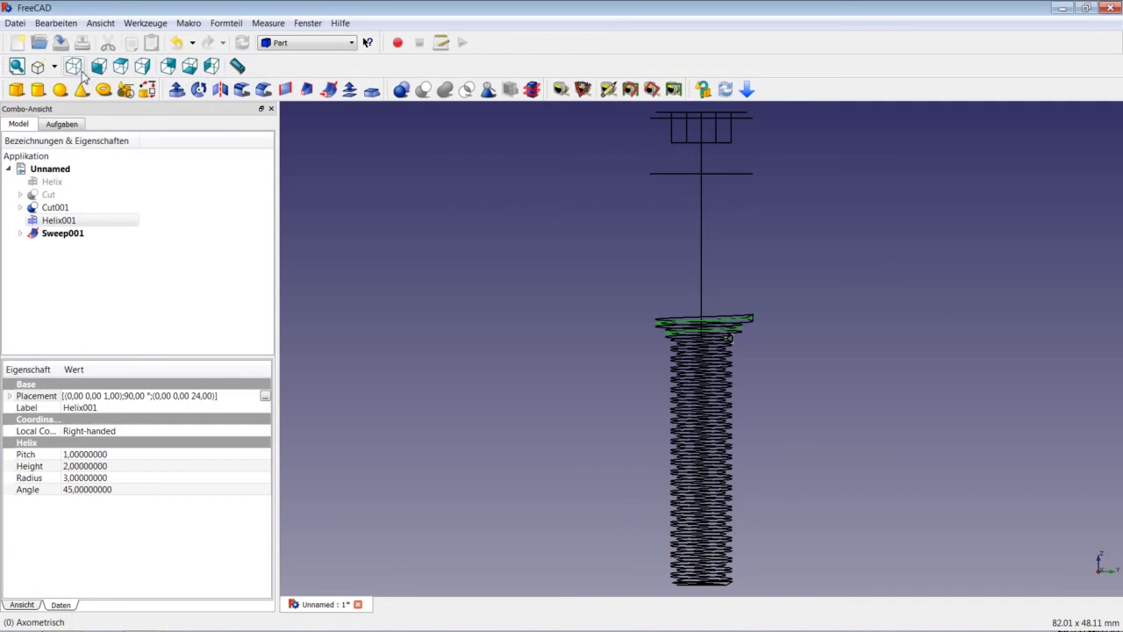
Step: Return the draw style from wireframe to the shaded original display
click(53, 70)
click(63, 87)
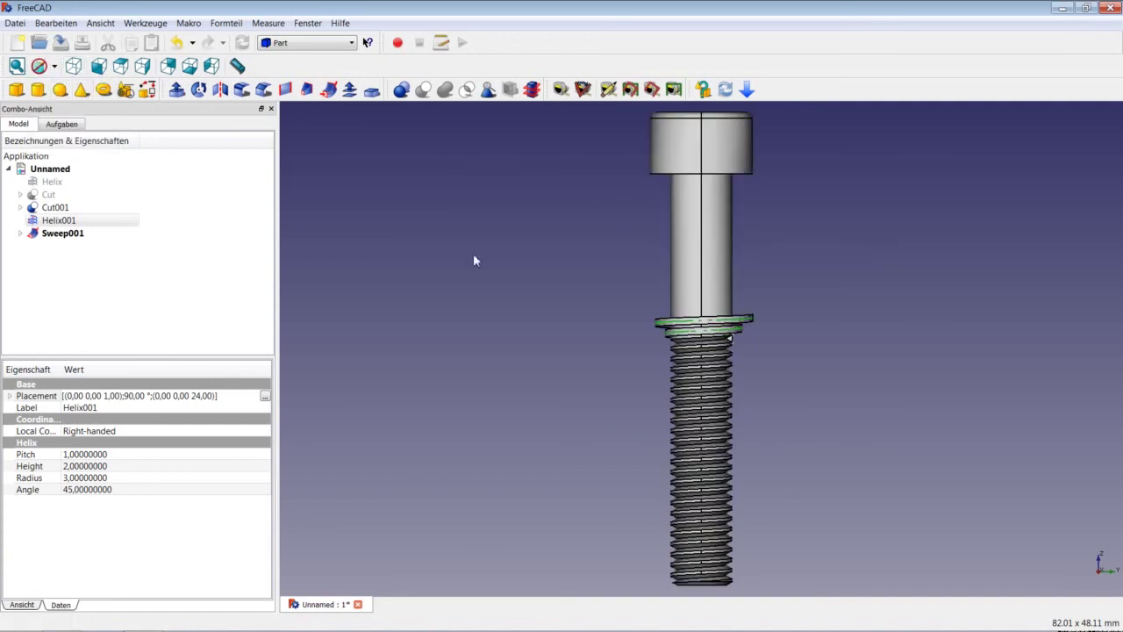
scroll(702, 331, up, 5)
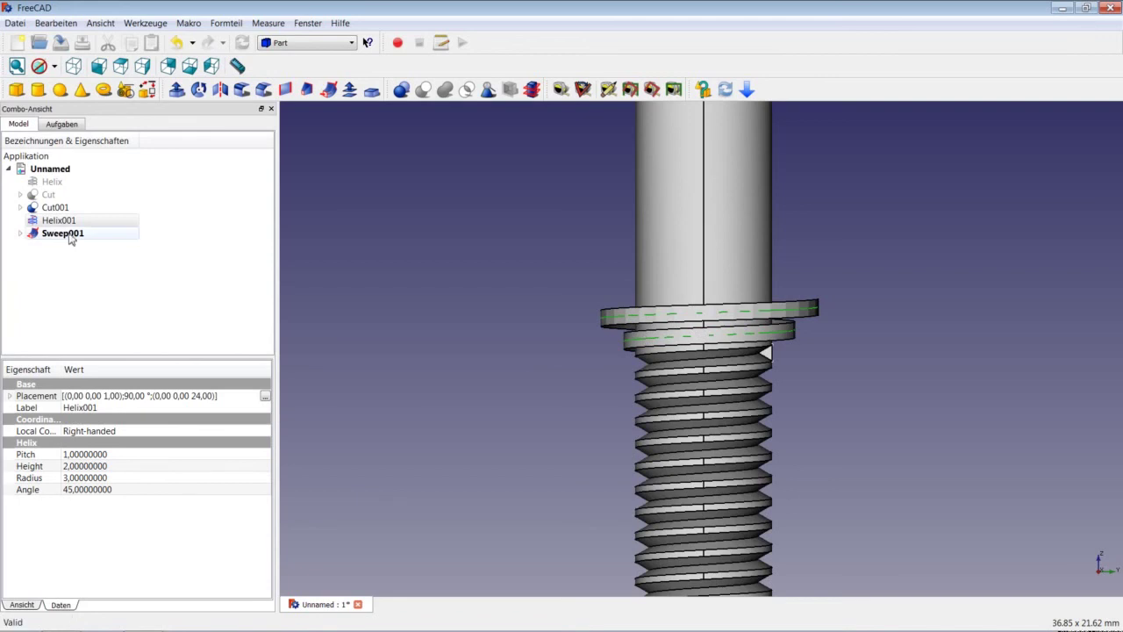
Step: Part Cut Sweep001 from Cut001 to produce Cut002
click(58, 207)
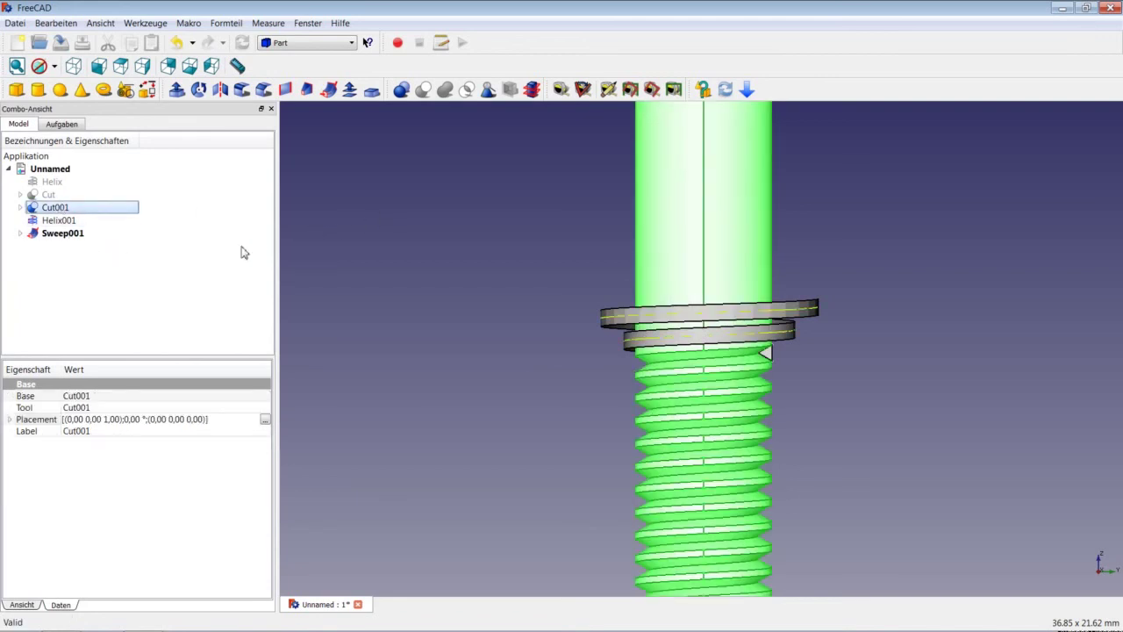
ctrl+click(80, 237)
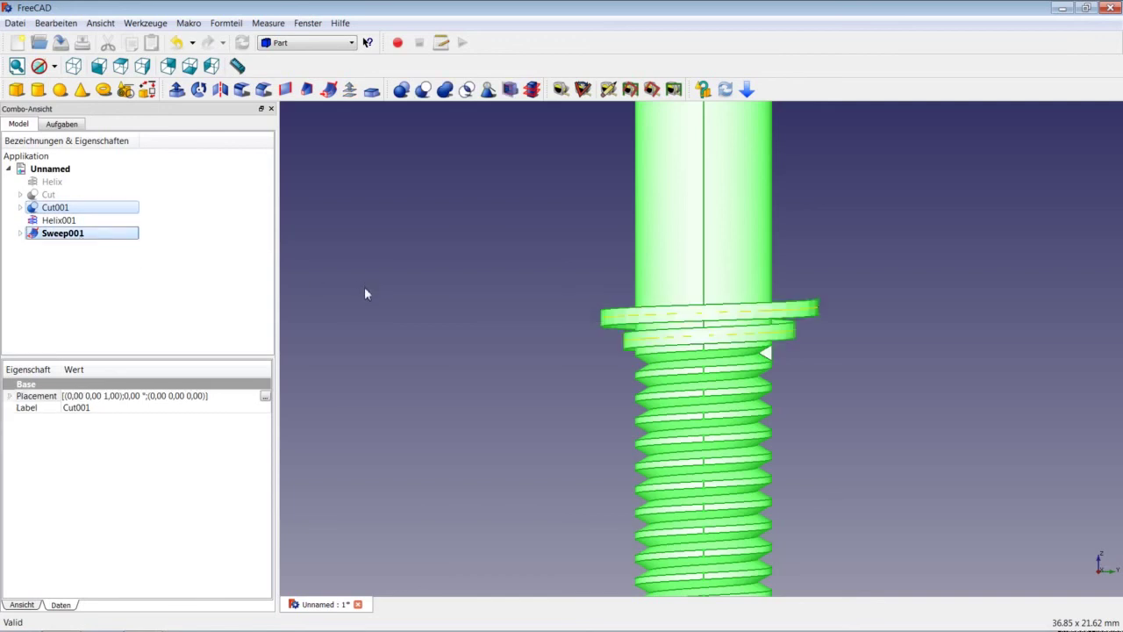
click(425, 92)
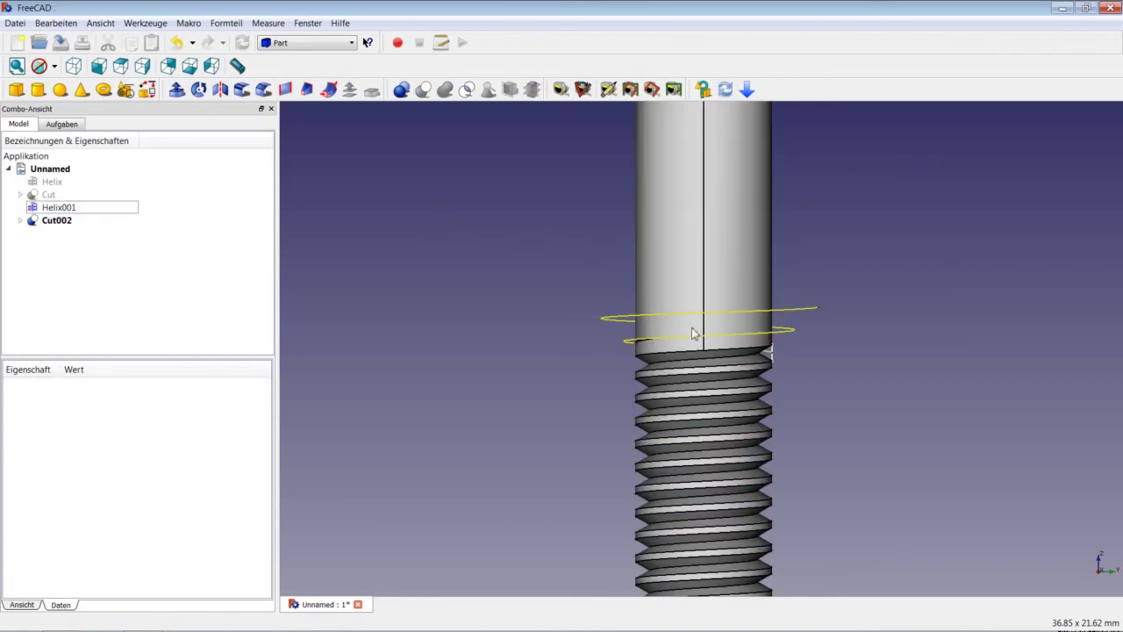
Step: Hide the helper helix Helix001 via its context menu
click(58, 207)
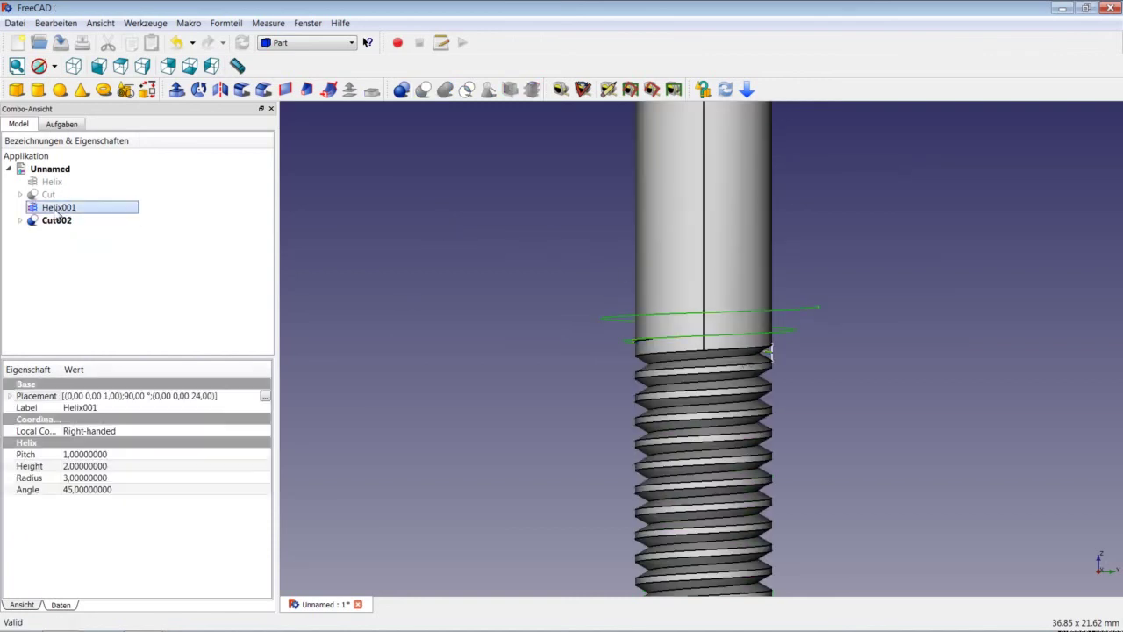
right_click(55, 208)
click(129, 253)
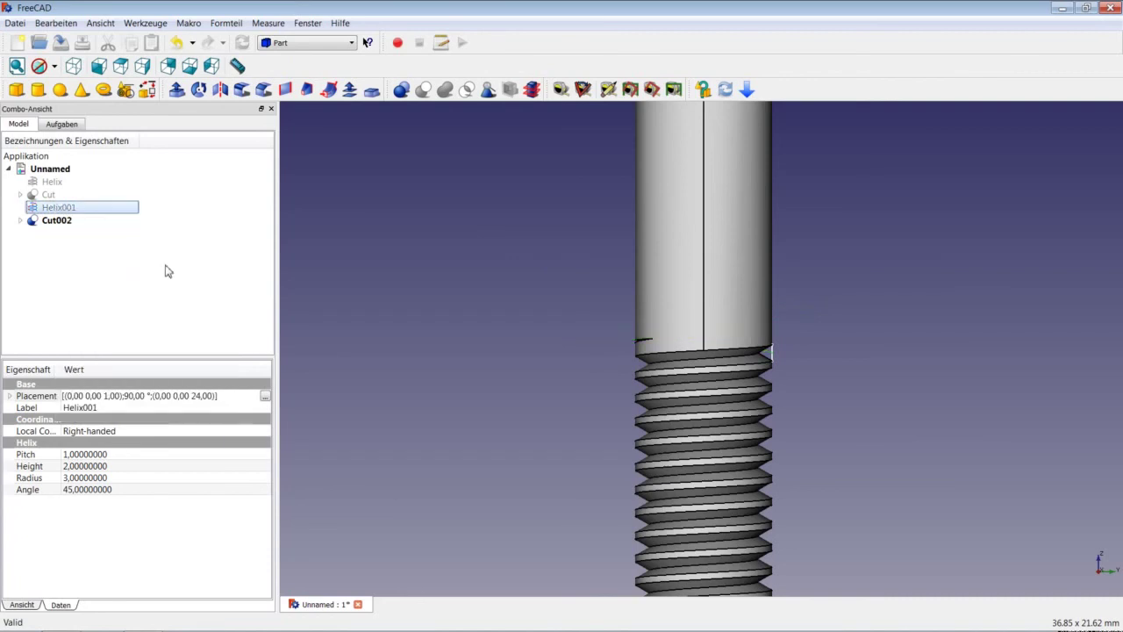
Step: Set Sketch003's visibility under Cut002 > Sweep001, then orbit to inspect the thread runout
click(20, 220)
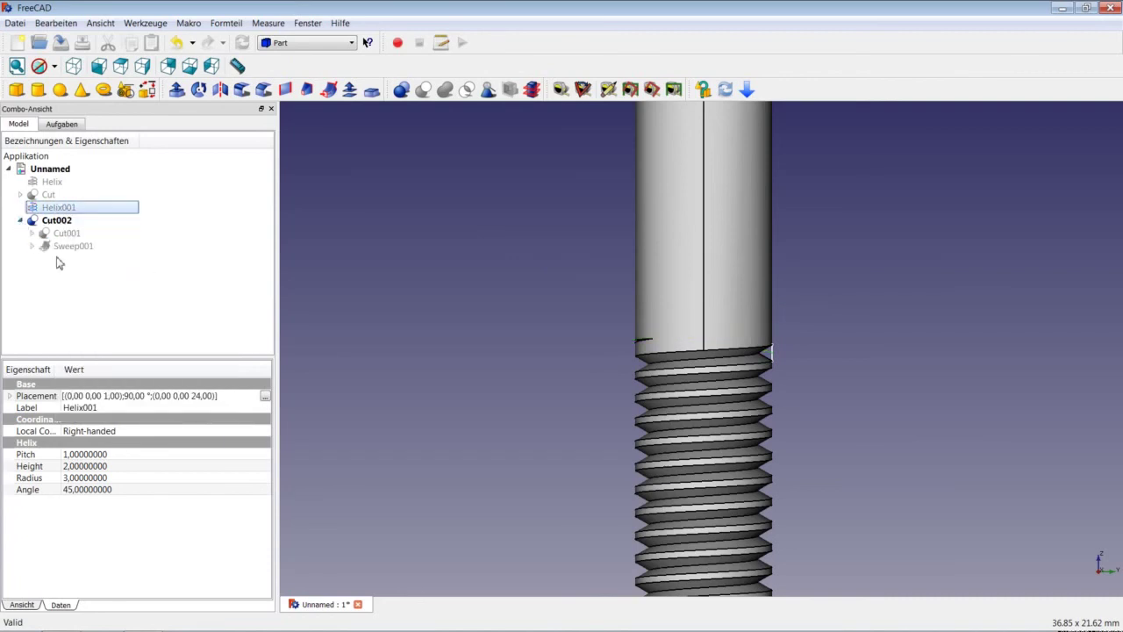
click(32, 246)
right_click(79, 258)
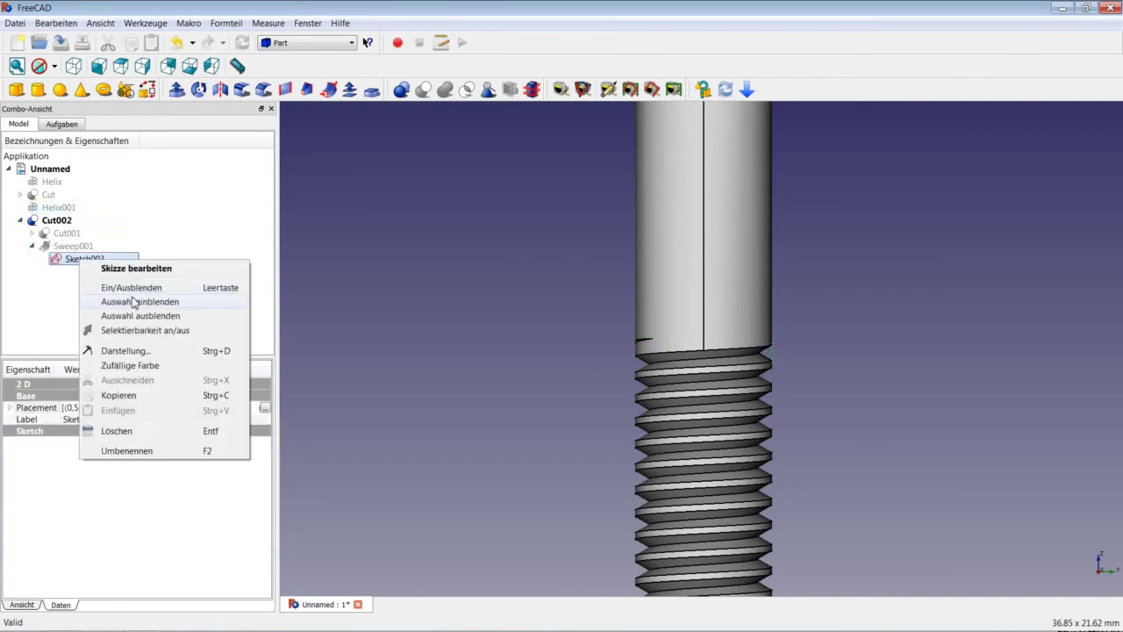
click(128, 298)
click(20, 221)
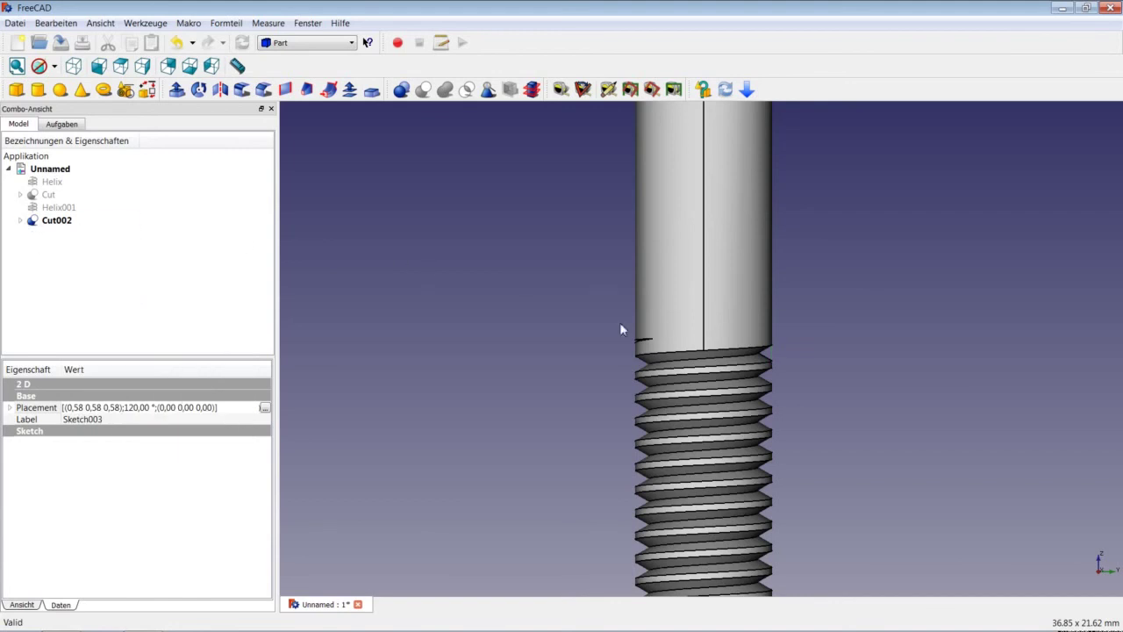
scroll(757, 318, down, 2)
scroll(756, 323, up, 3)
middle_drag(664, 329, 948, 321)
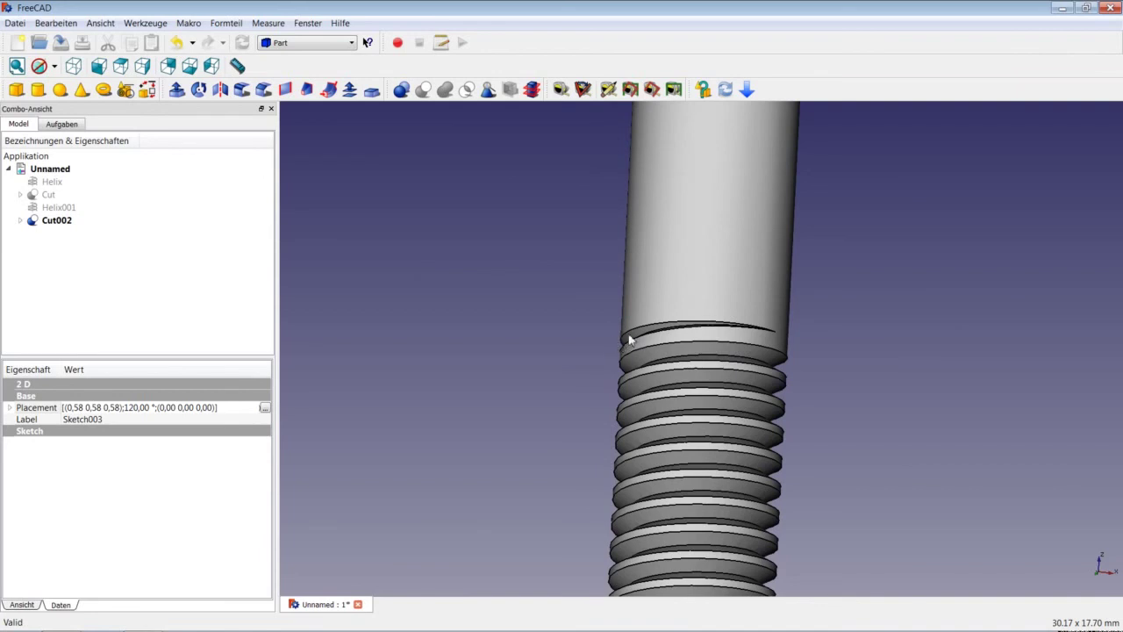
mouse_move(744, 332)
middle_down()
mouse_move(571, 328)
mouse_move(810, 325)
mouse_move(784, 344)
mouse_move(573, 226)
middle_up()
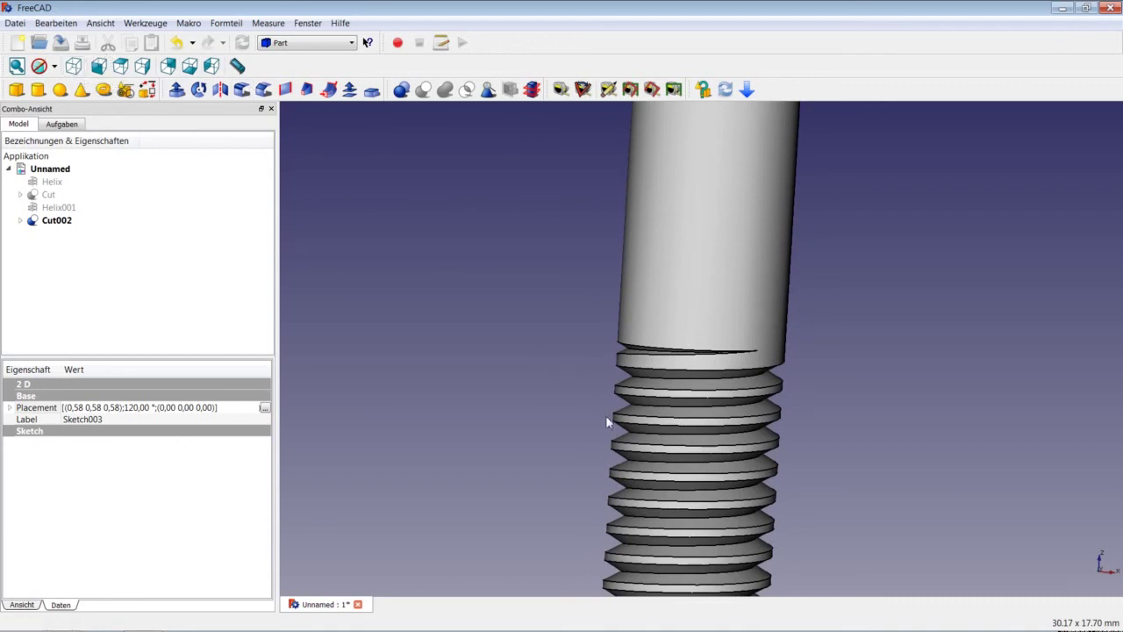
scroll(606, 425, down, 1)
scroll(606, 426, down, 3)
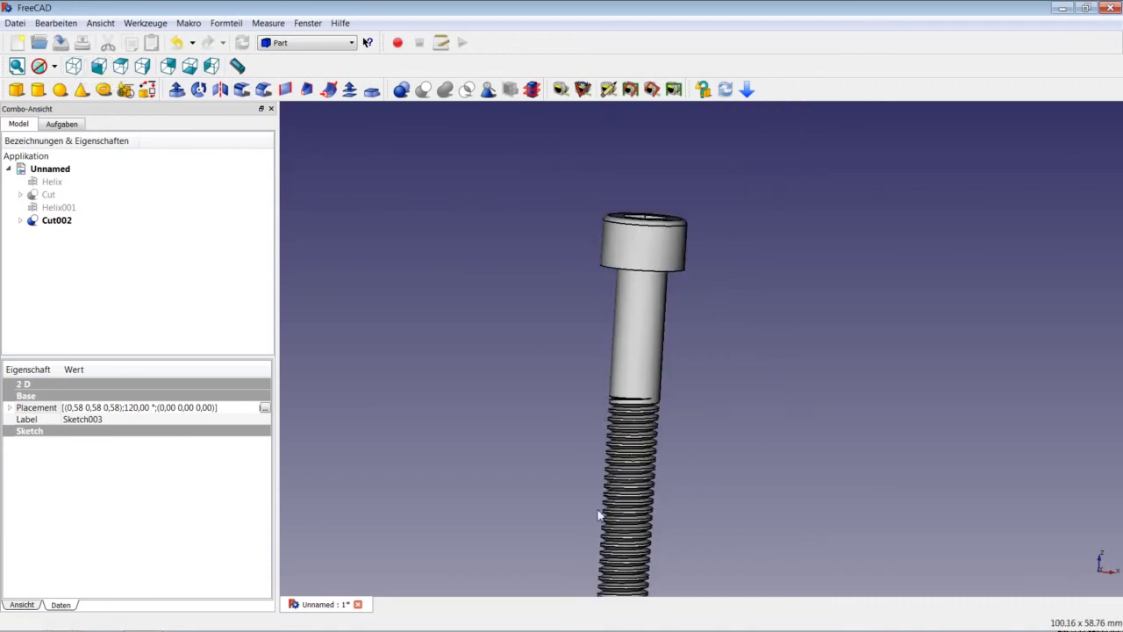
scroll(606, 501, up, 1)
scroll(605, 500, up, 1)
scroll(619, 454, up, 1)
scroll(611, 458, up, 1)
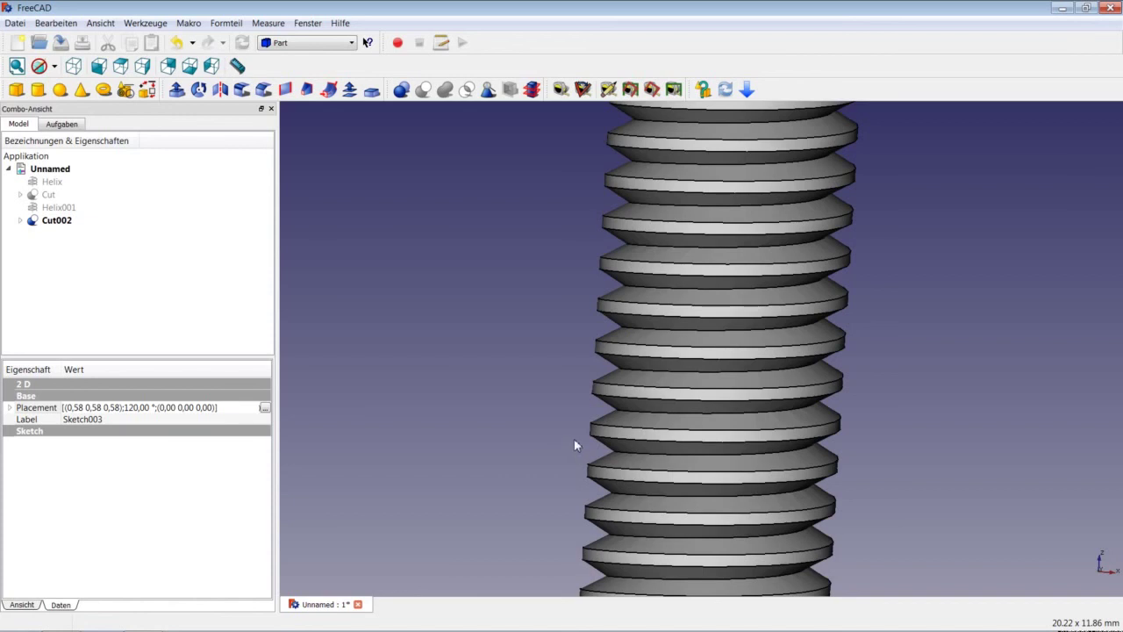
scroll(618, 450, up, 2)
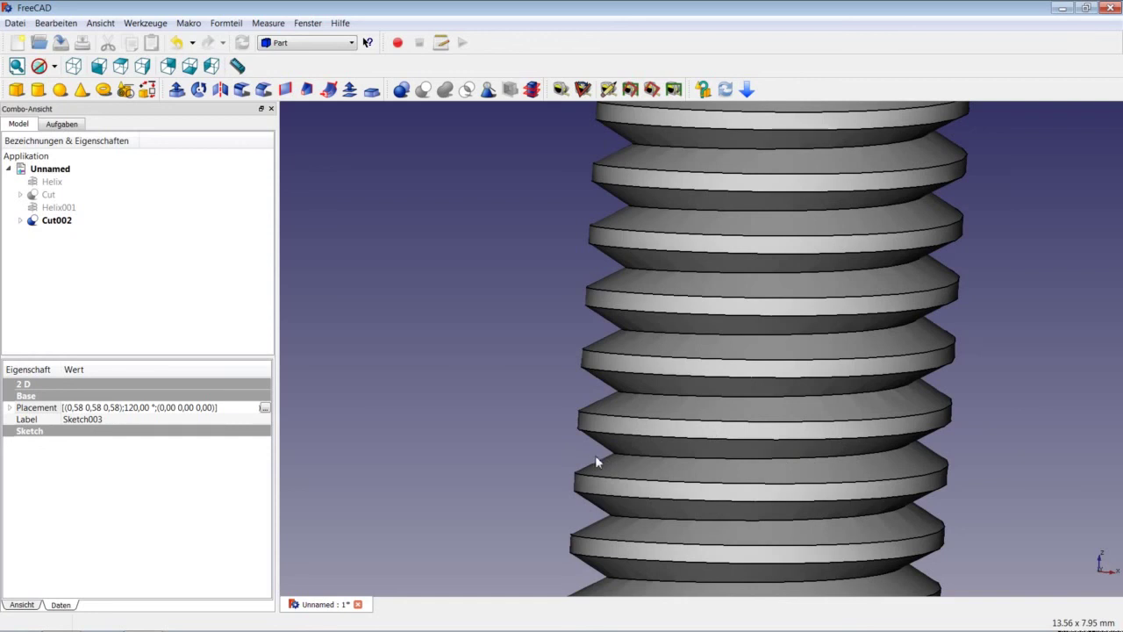
scroll(595, 457, up, 3)
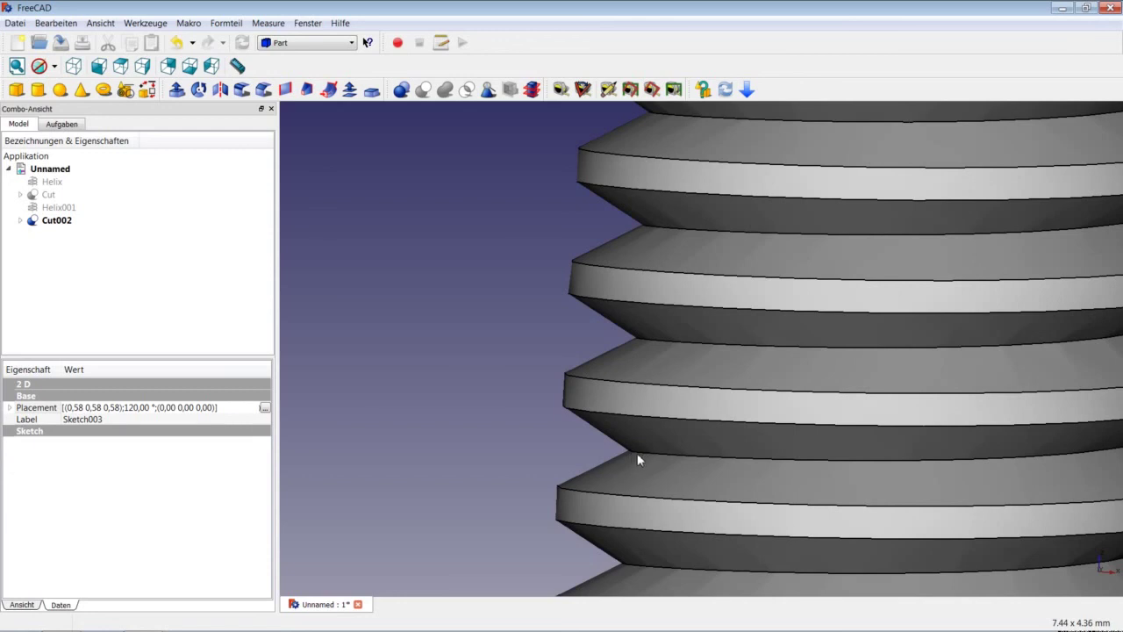
scroll(637, 457, down, 2)
scroll(623, 447, down, 2)
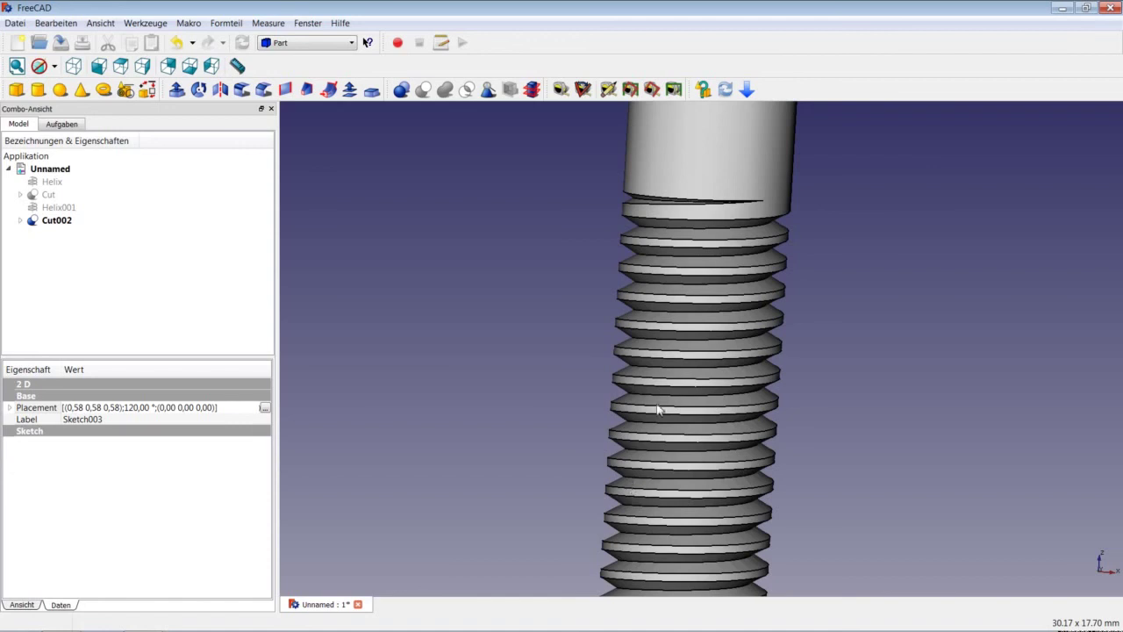
scroll(657, 408, down, 3)
scroll(656, 408, down, 2)
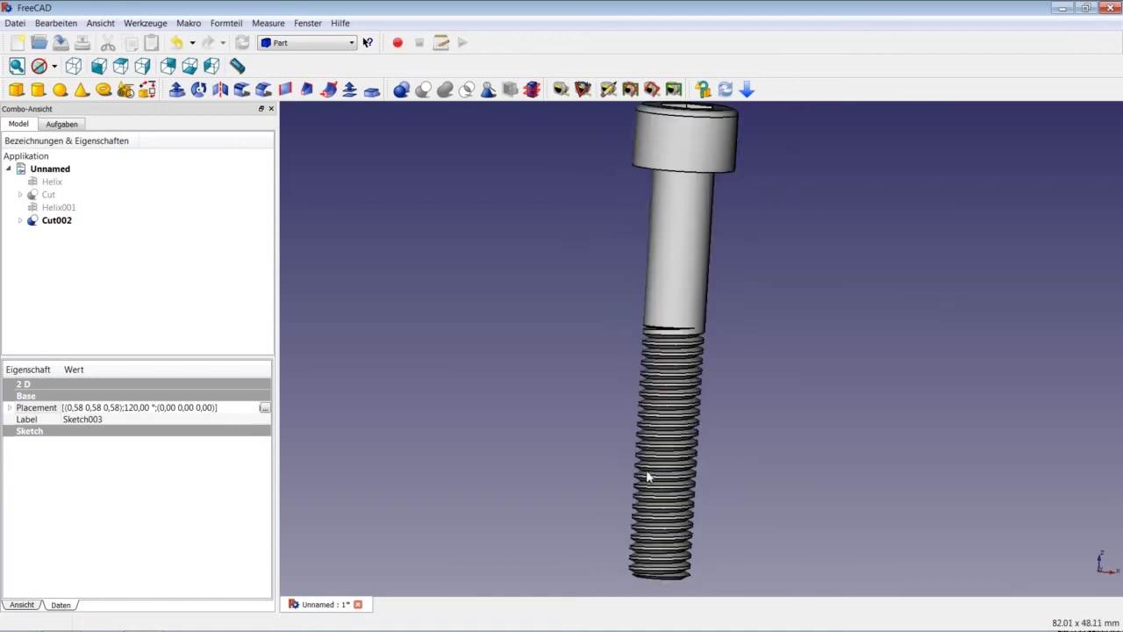
scroll(647, 462, down, 2)
scroll(644, 462, up, 2)
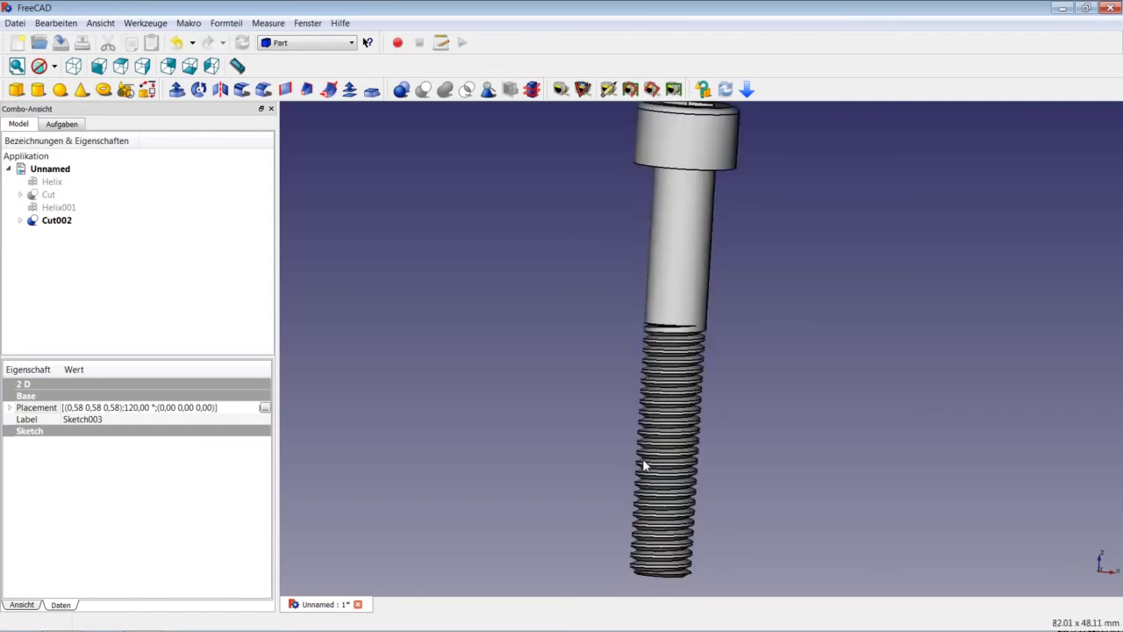
scroll(641, 483, up, 1)
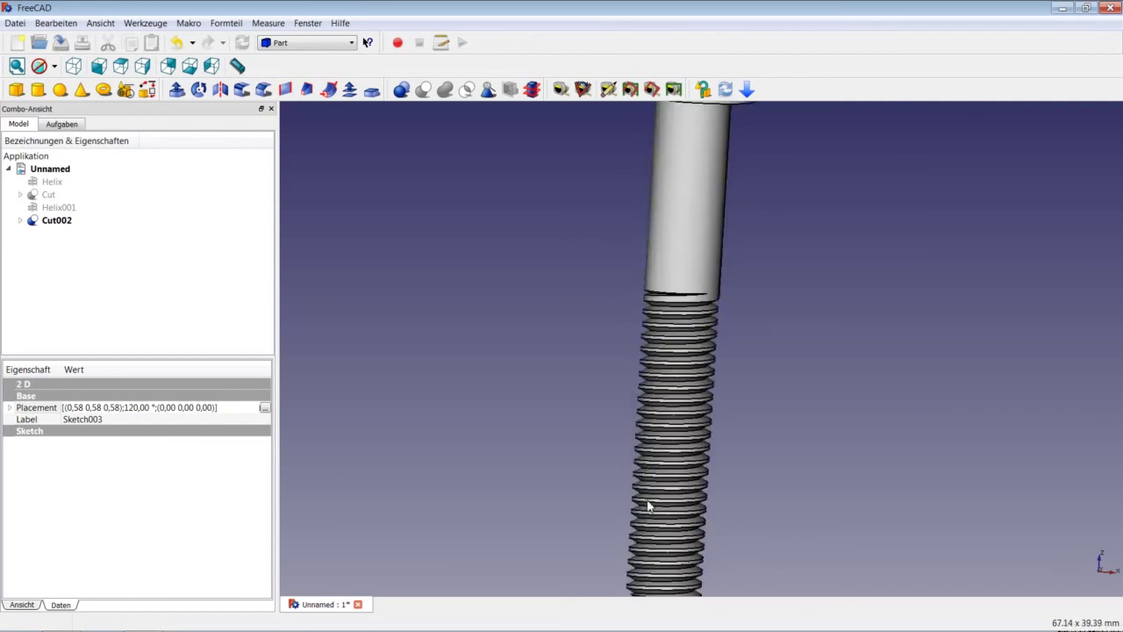
scroll(647, 506, up, 2)
scroll(647, 506, up, 2)
scroll(654, 507, up, 2)
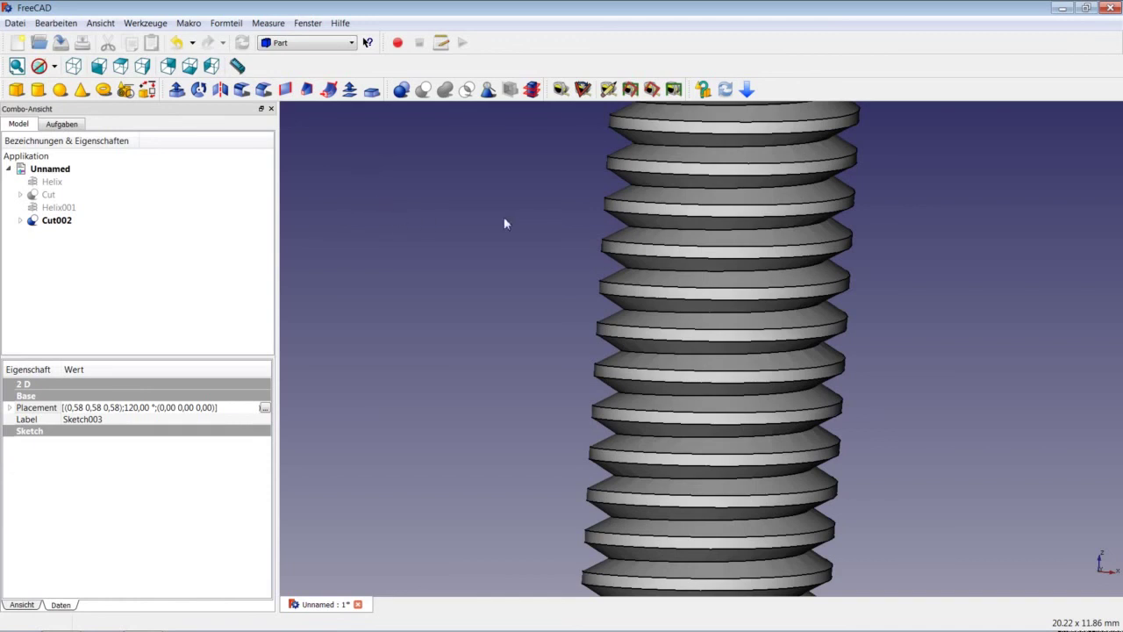
scroll(626, 335, down, 2)
scroll(628, 344, down, 2)
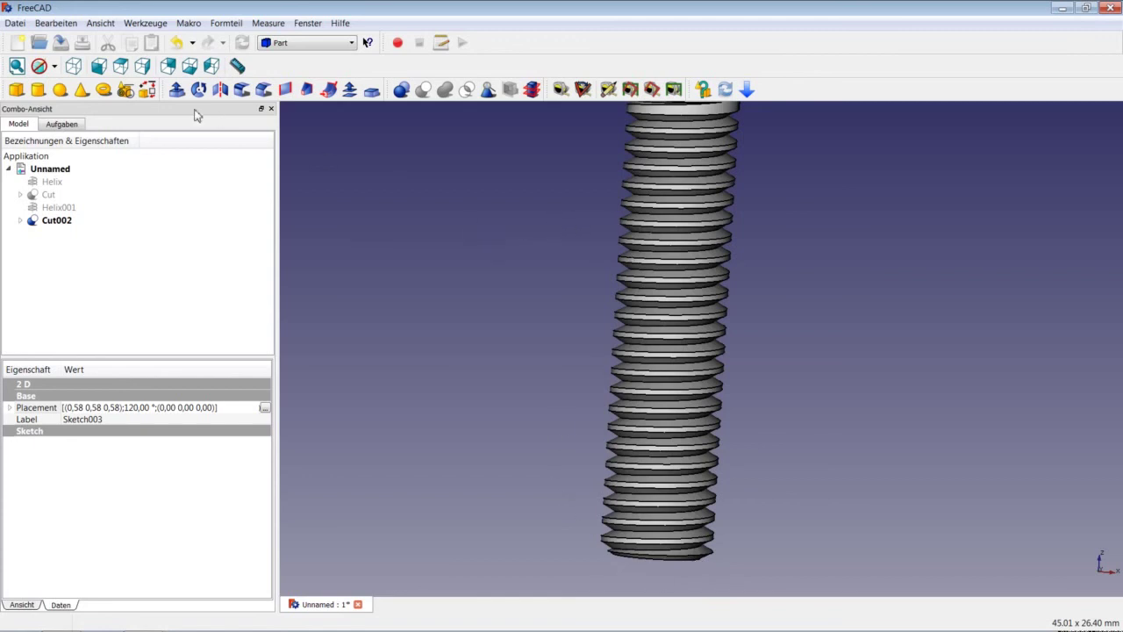
click(97, 67)
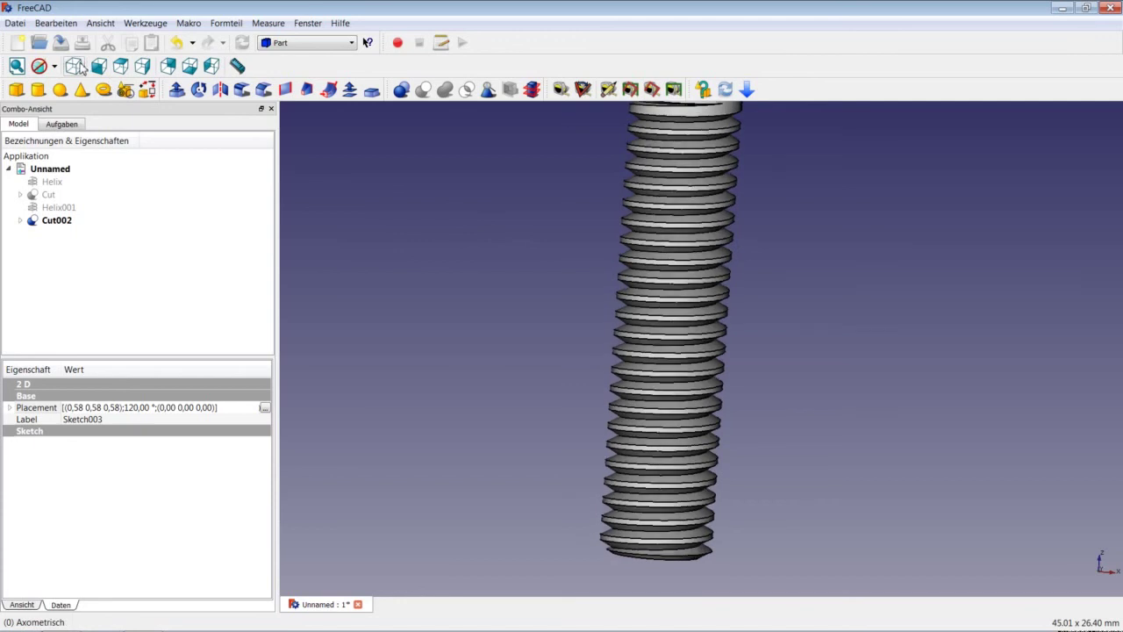
right_click(483, 244)
click(527, 251)
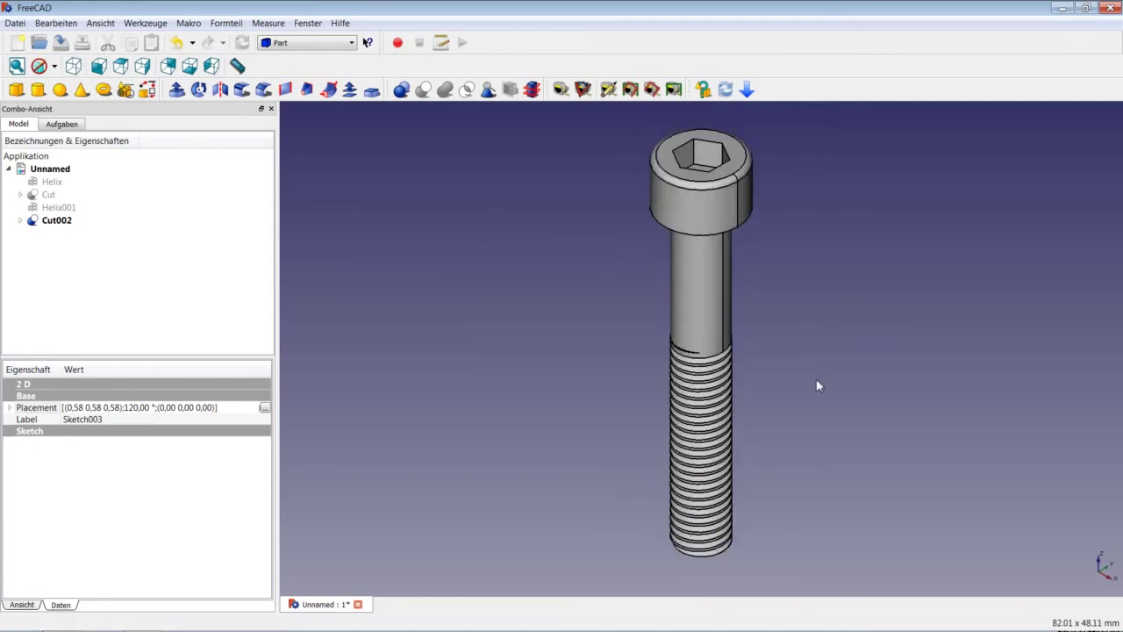